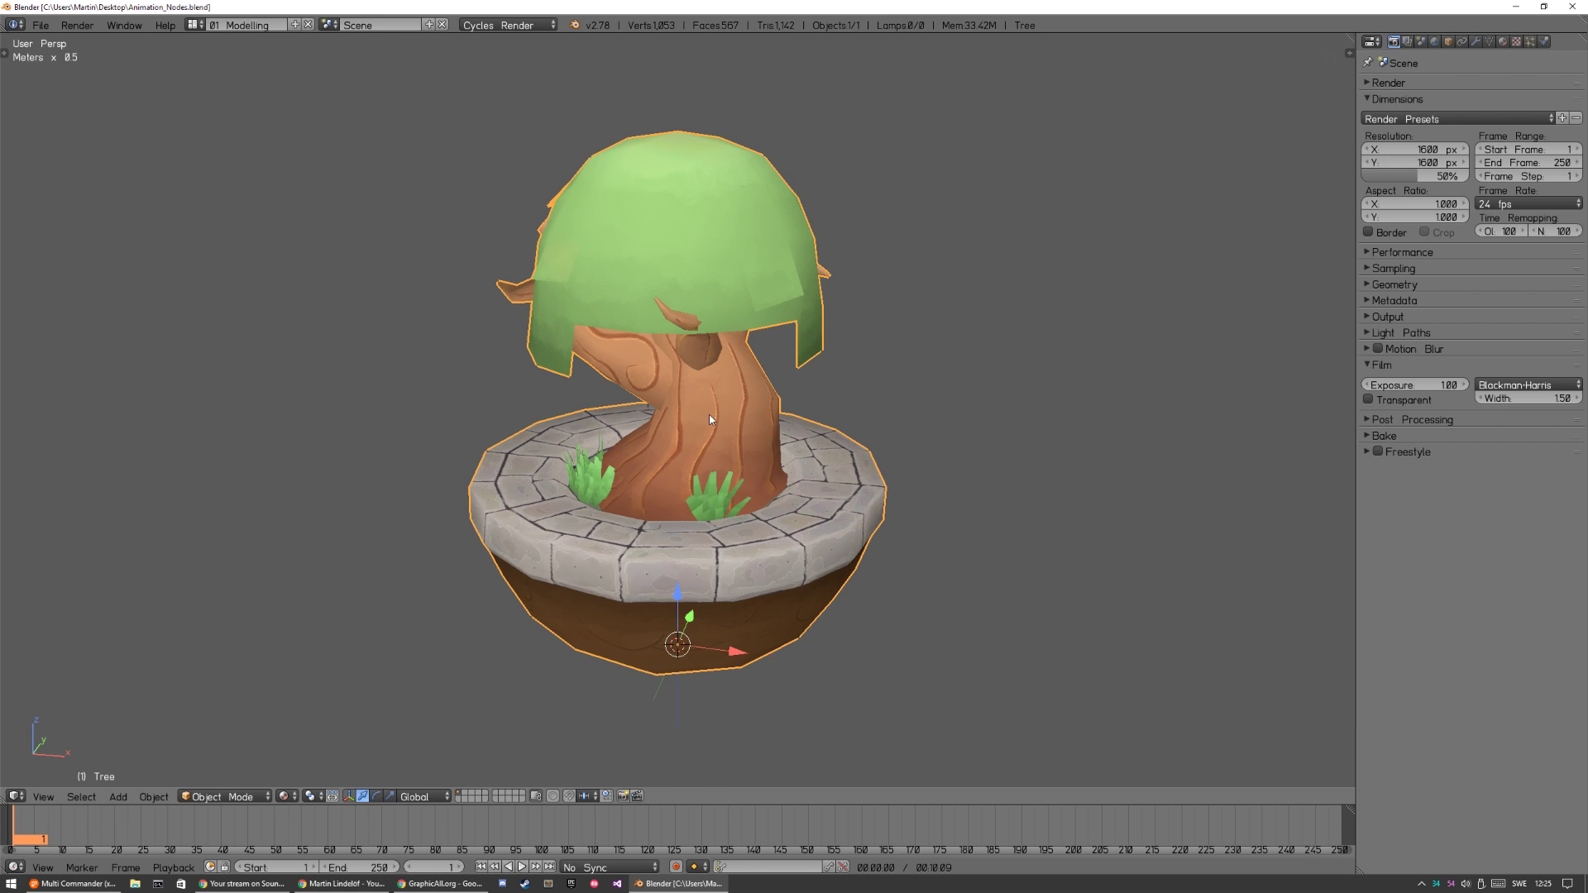
Switch to the browser to view the GraphicAll search results for Animation Nodes builds, and return to Blender.
click(438, 883)
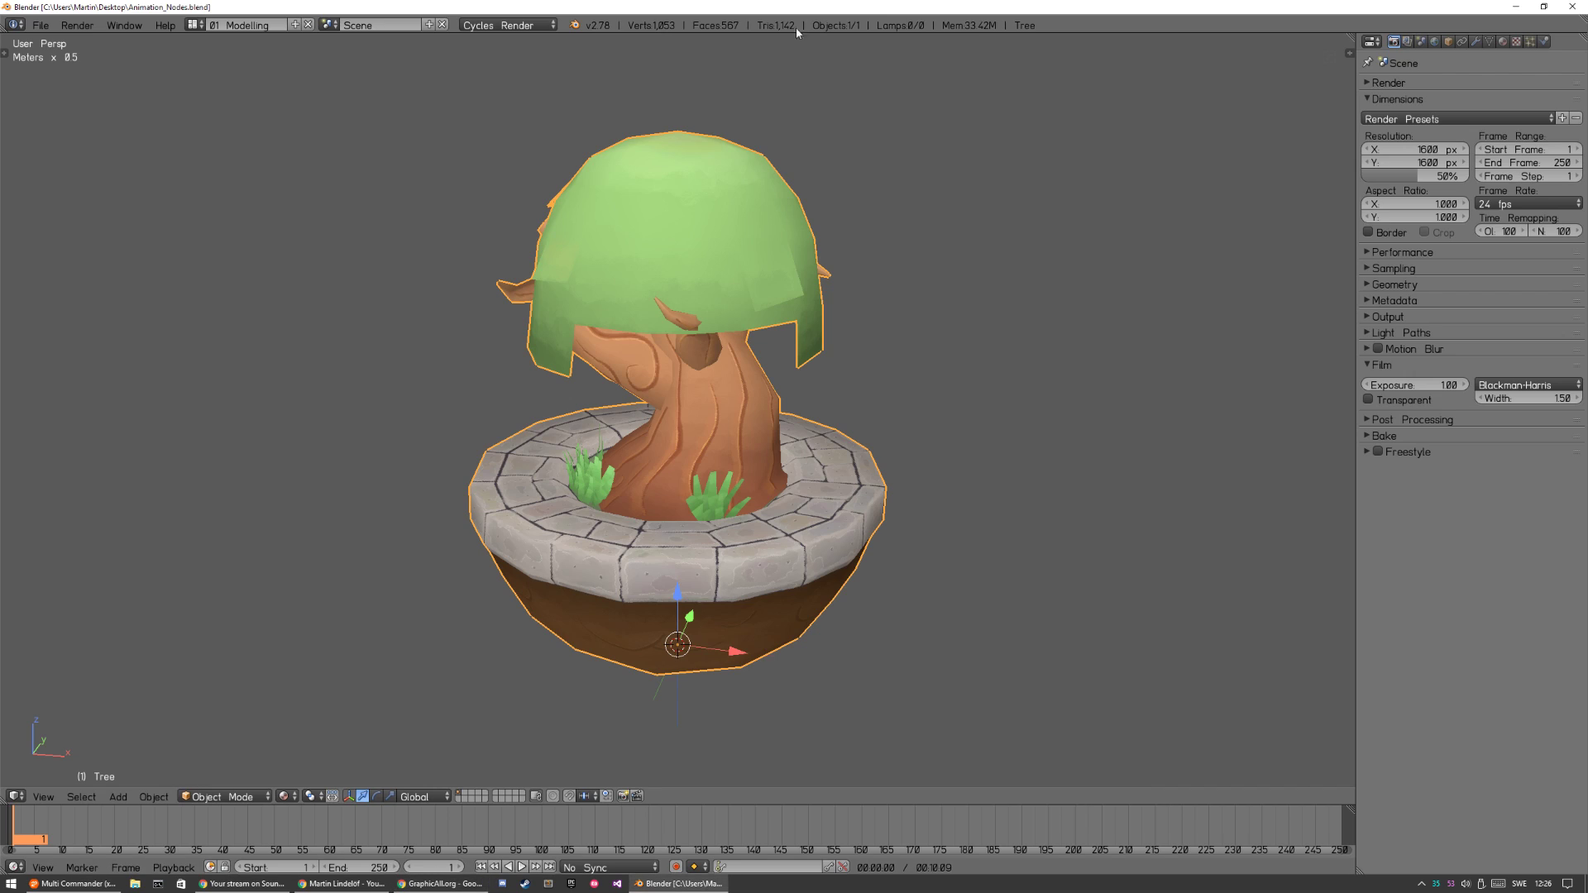
click(822, 7)
Enlarge the timeline area upward into the 3D view and check the tree's transform values.
drag(666, 805, 667, 522)
key(n)
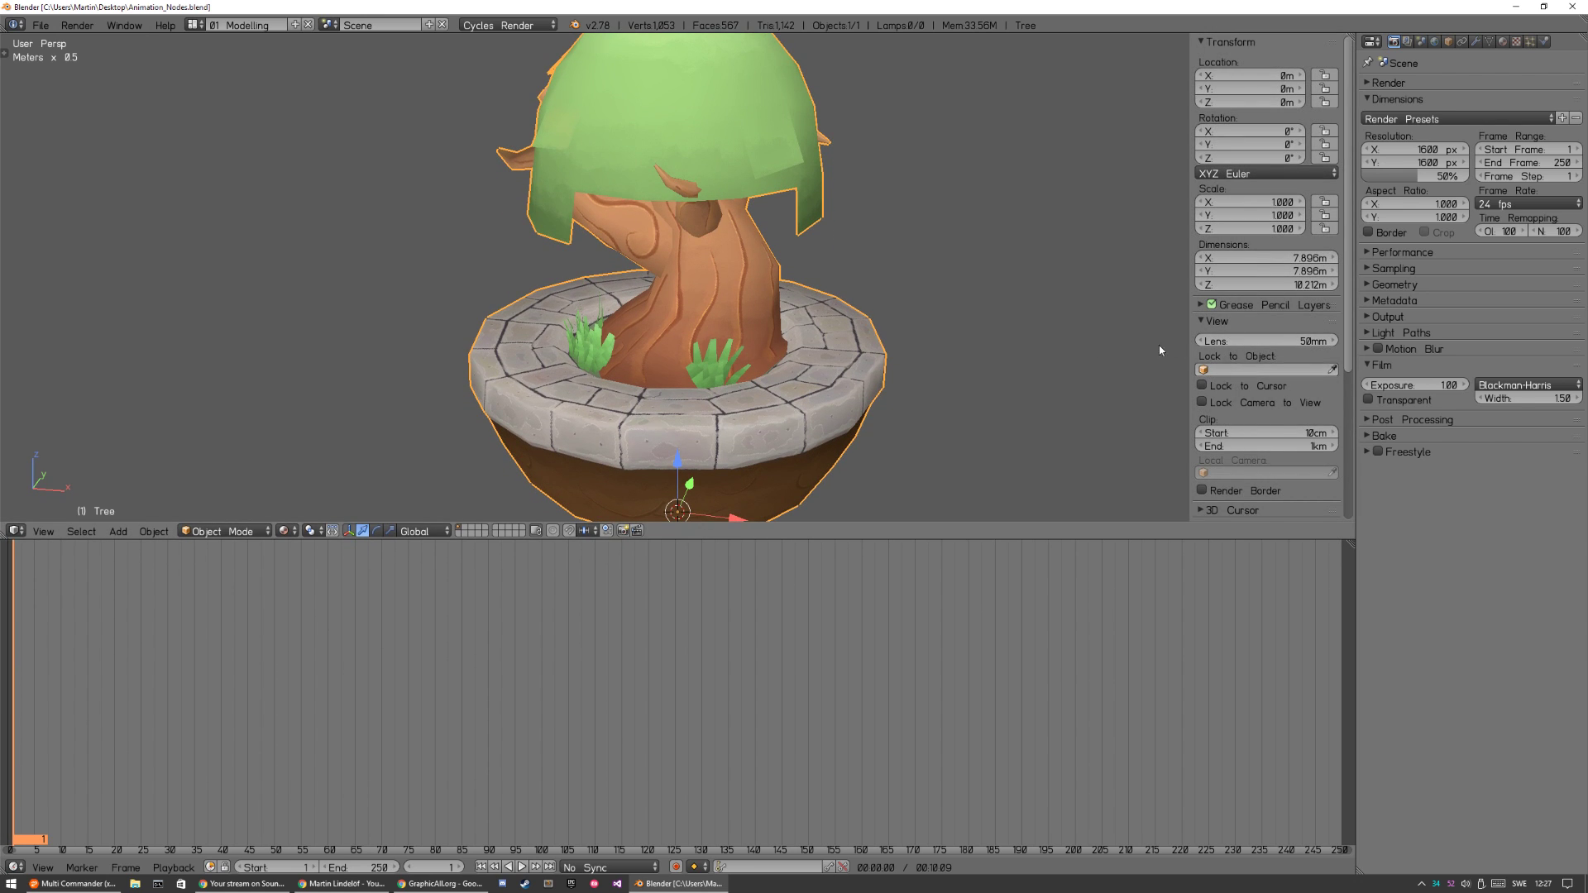
key(n)
Scale the tree model down to a much smaller size, apply its scale, and deselect it.
key(s)
click(790, 426)
shift+middle_drag(835, 401, 912, 332)
key(s)
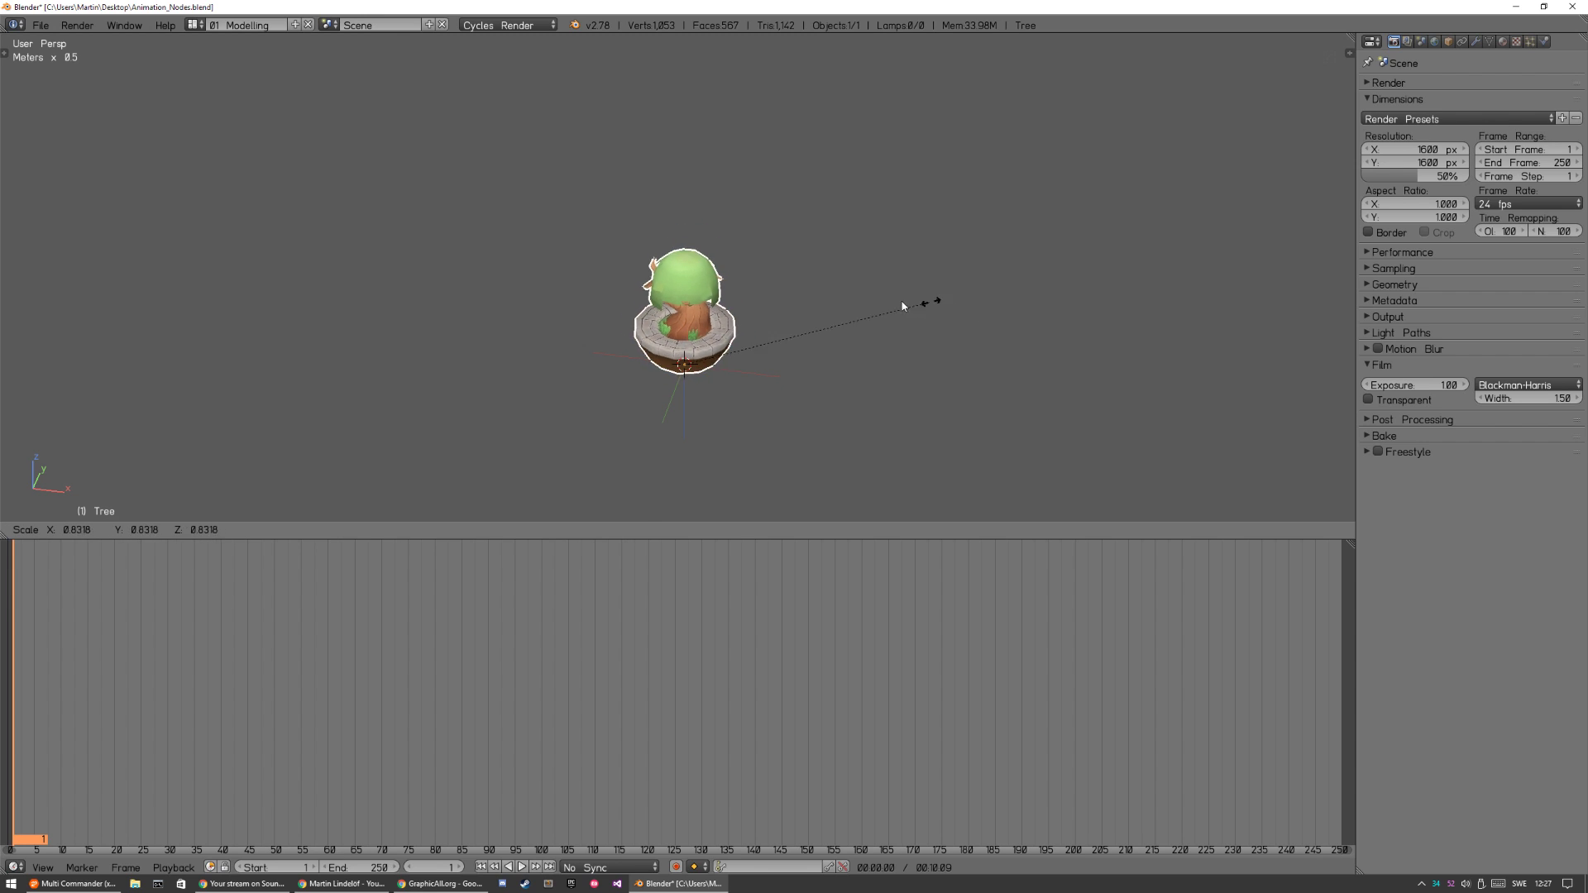
click(817, 339)
key(ctrl+a)
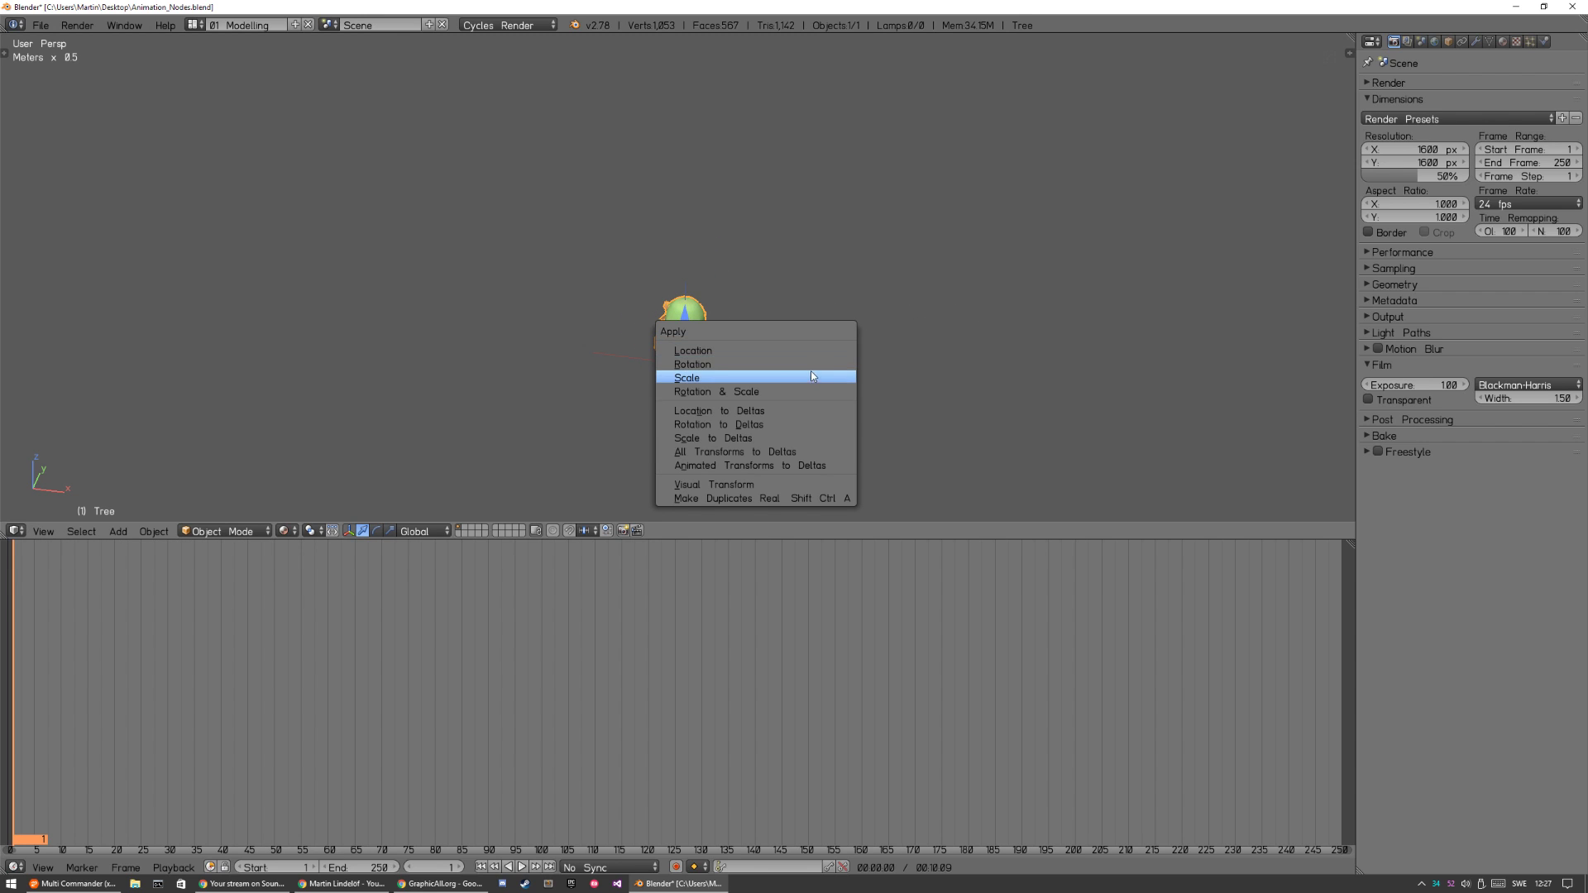
click(811, 377)
key(a)
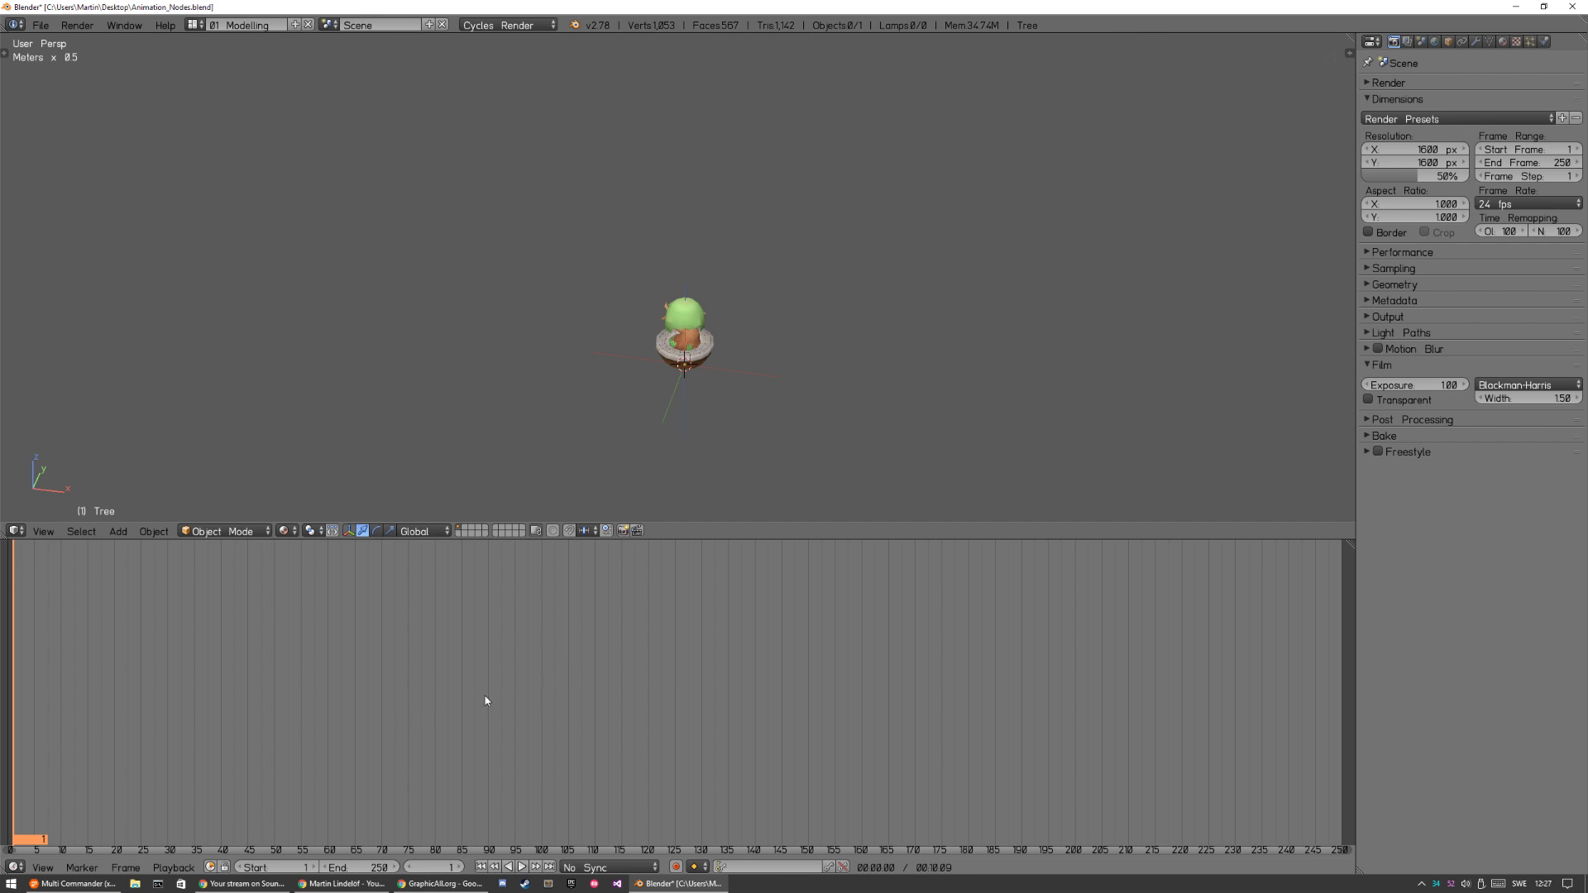
Turn the timeline area into a node editor and make it taller.
key(shift+F3)
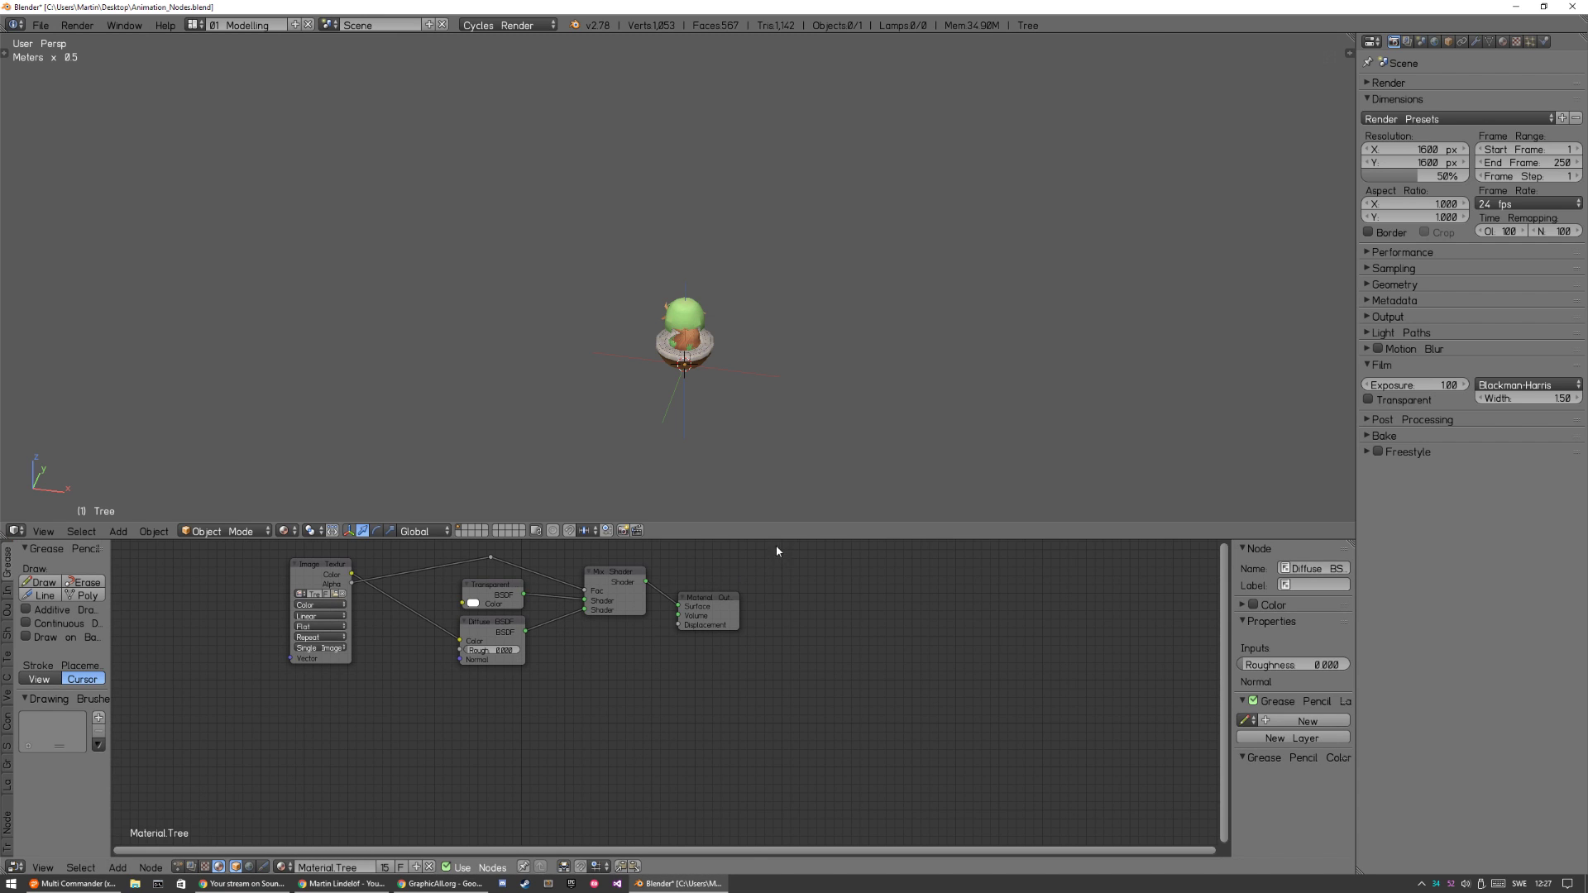
drag(752, 522, 740, 439)
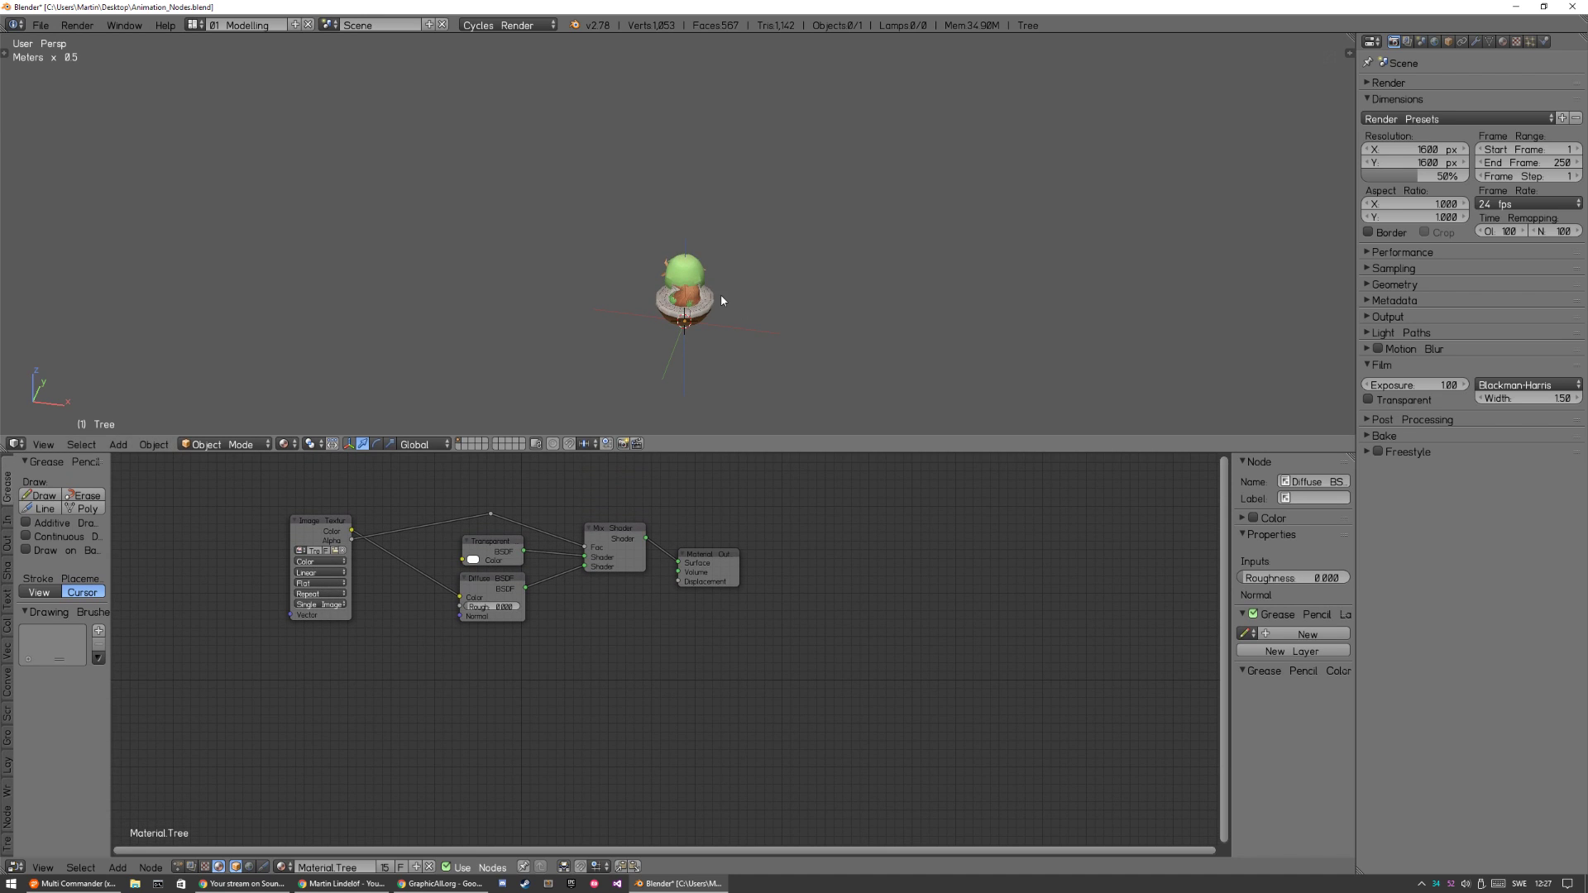
Look up the Animation Nodes add-on in the user preferences with the search text "animation node".
key(ctrl+alt+u)
click(690, 163)
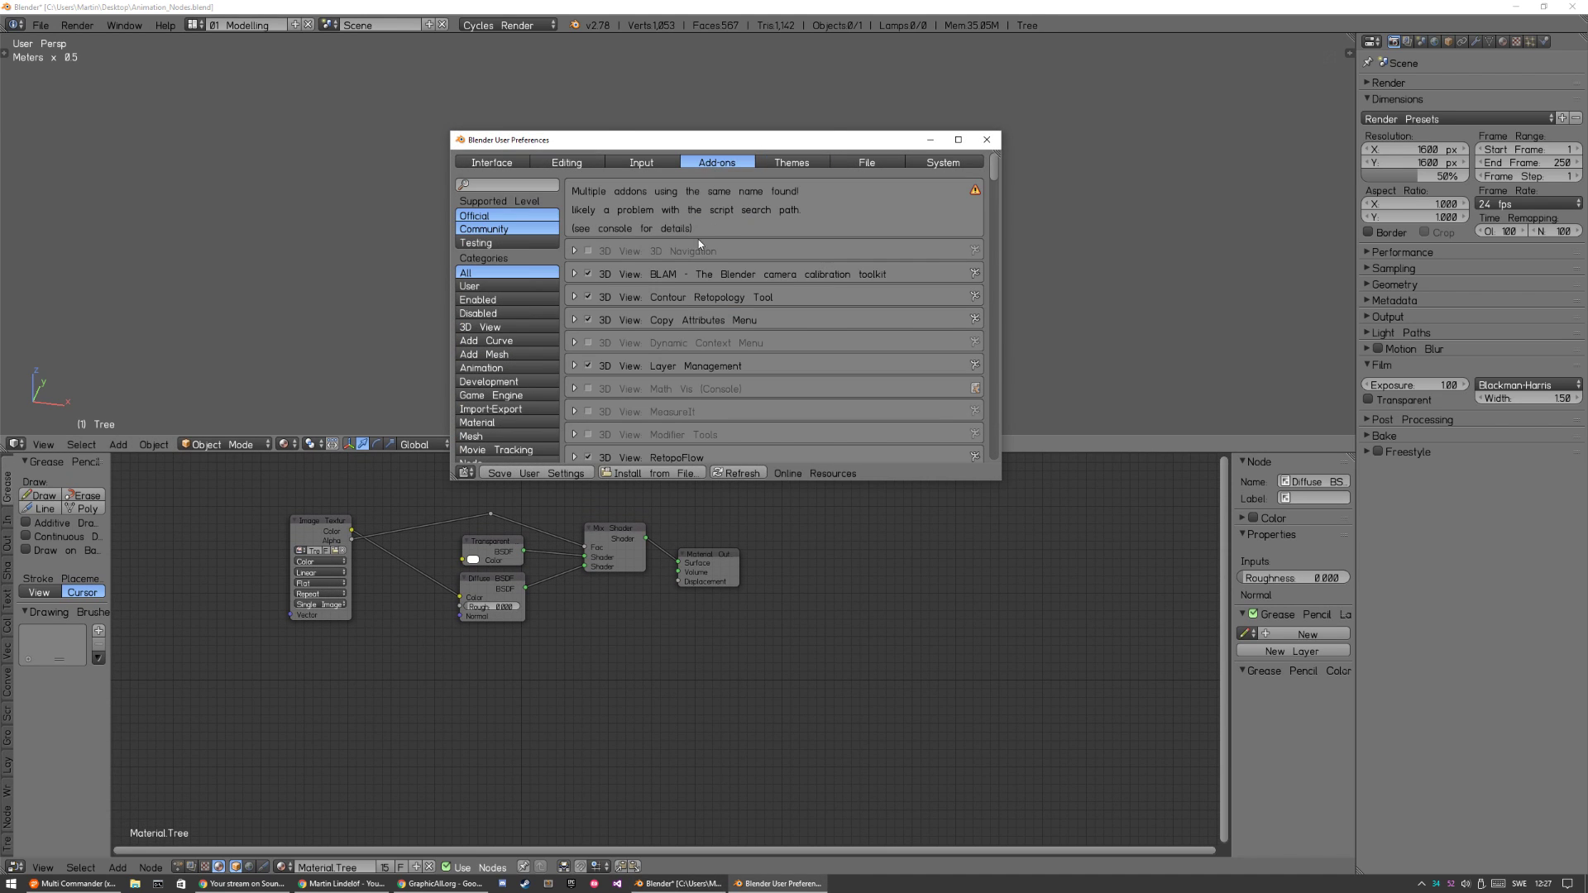
click(514, 184)
text(anim)
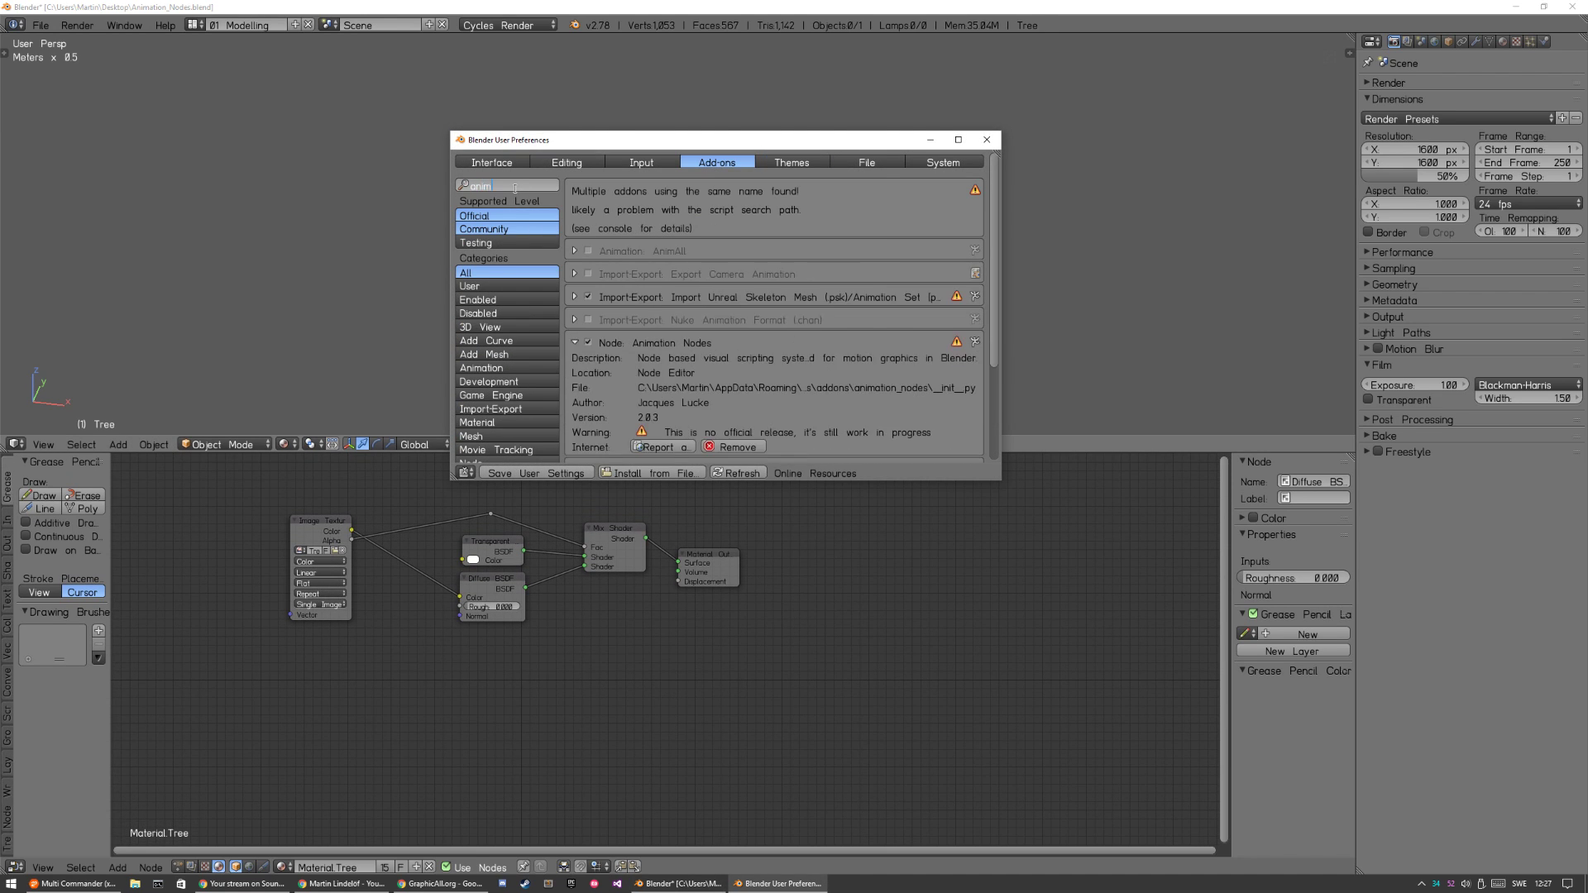
key(BackSpace)
key(BackSpace)
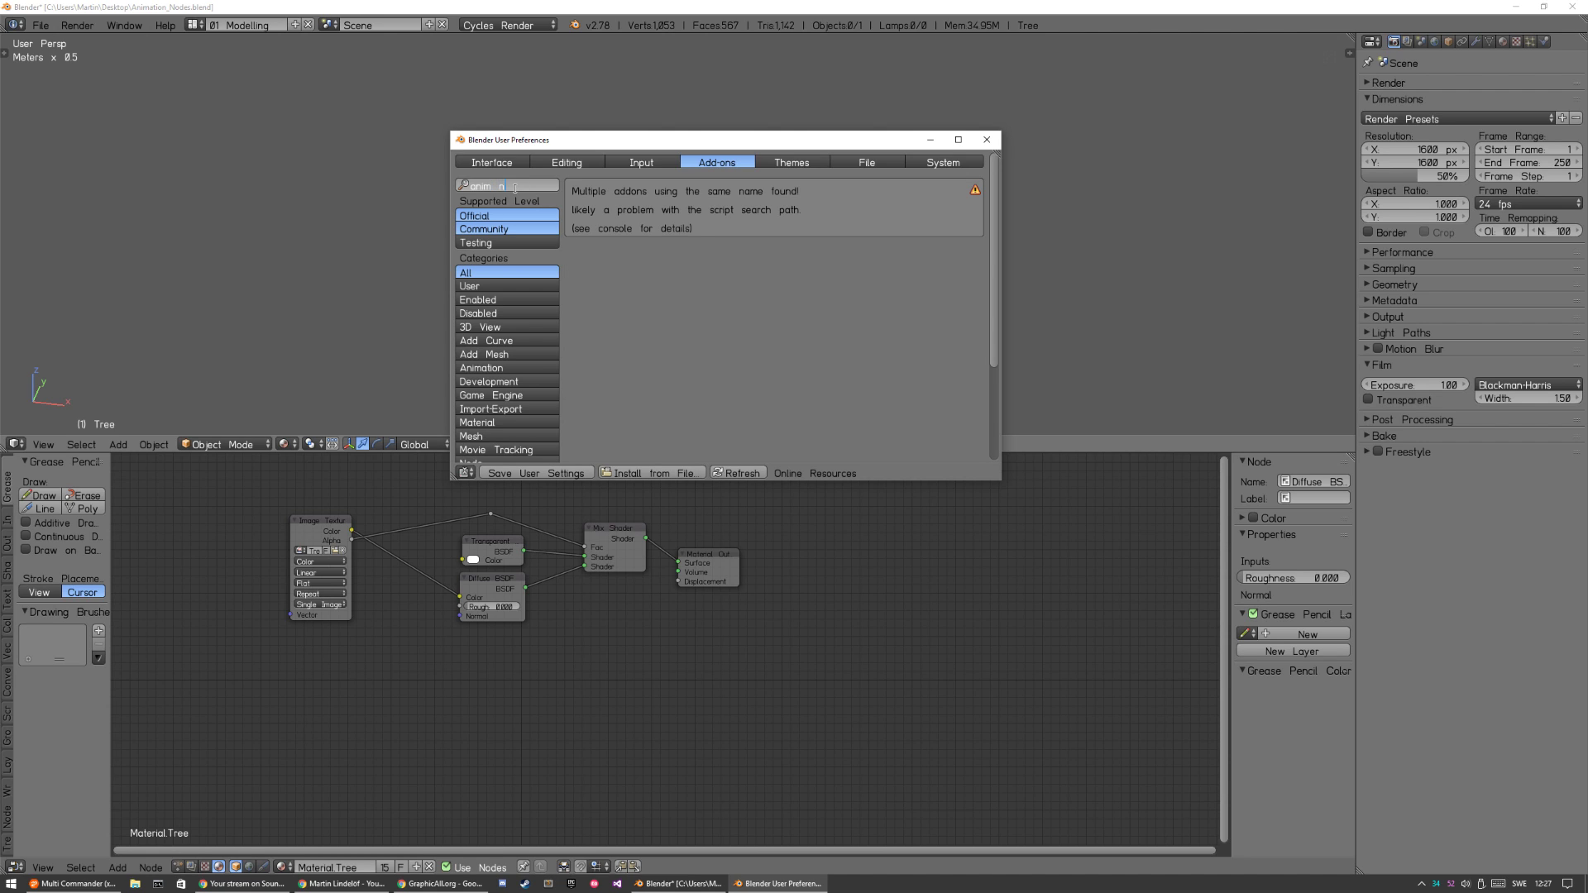
text(imation node)
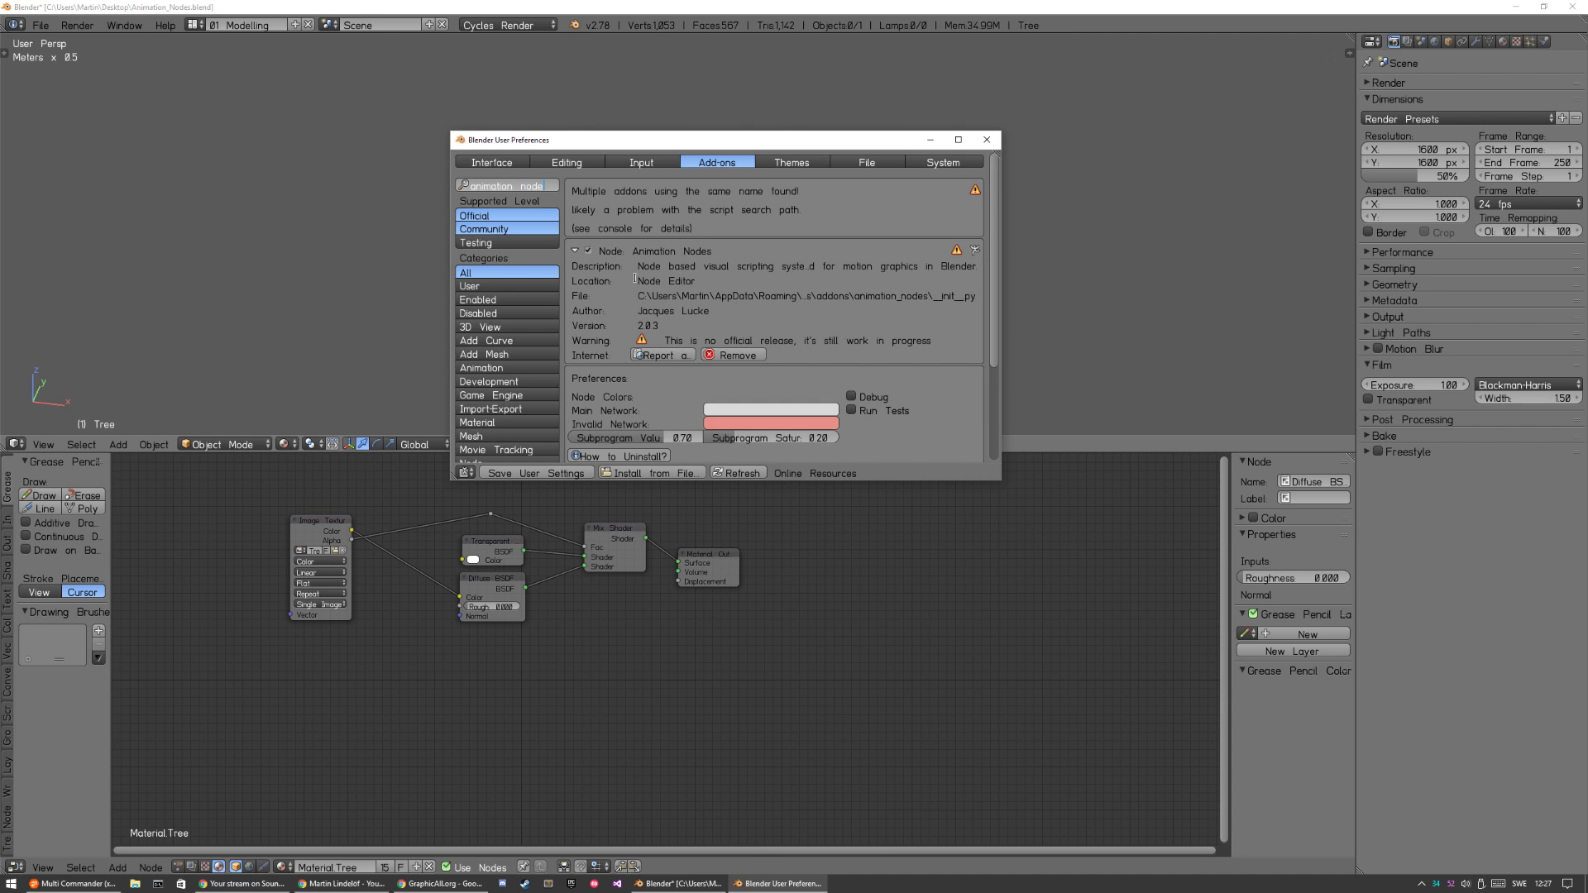
click(987, 140)
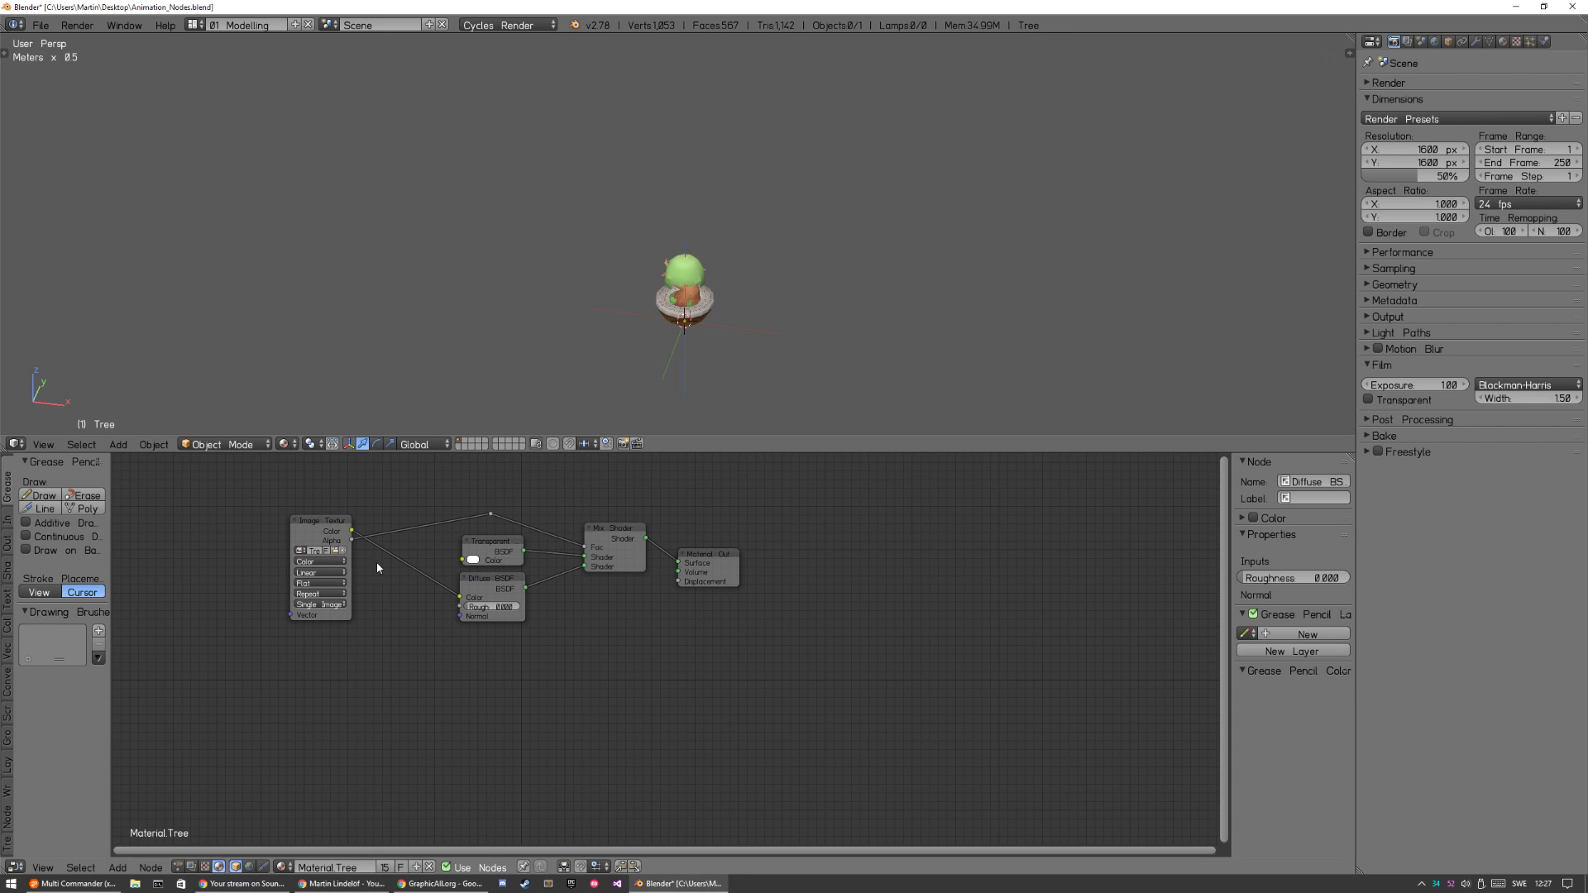
Switch the node editor to Animation Nodes and create a new node tree named "Try hard".
click(178, 867)
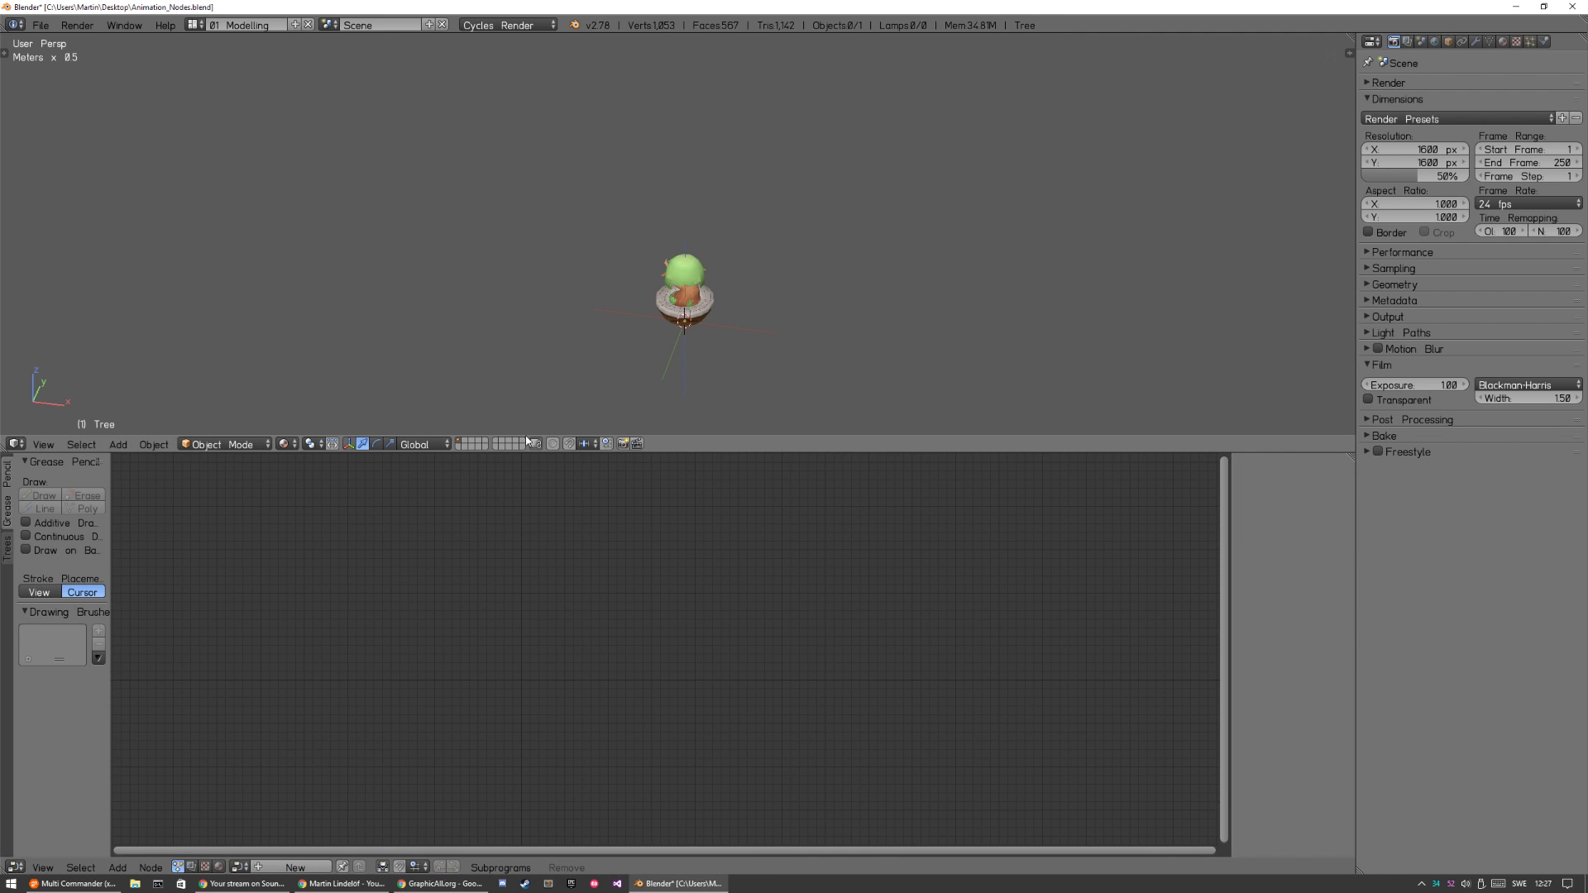
click(300, 866)
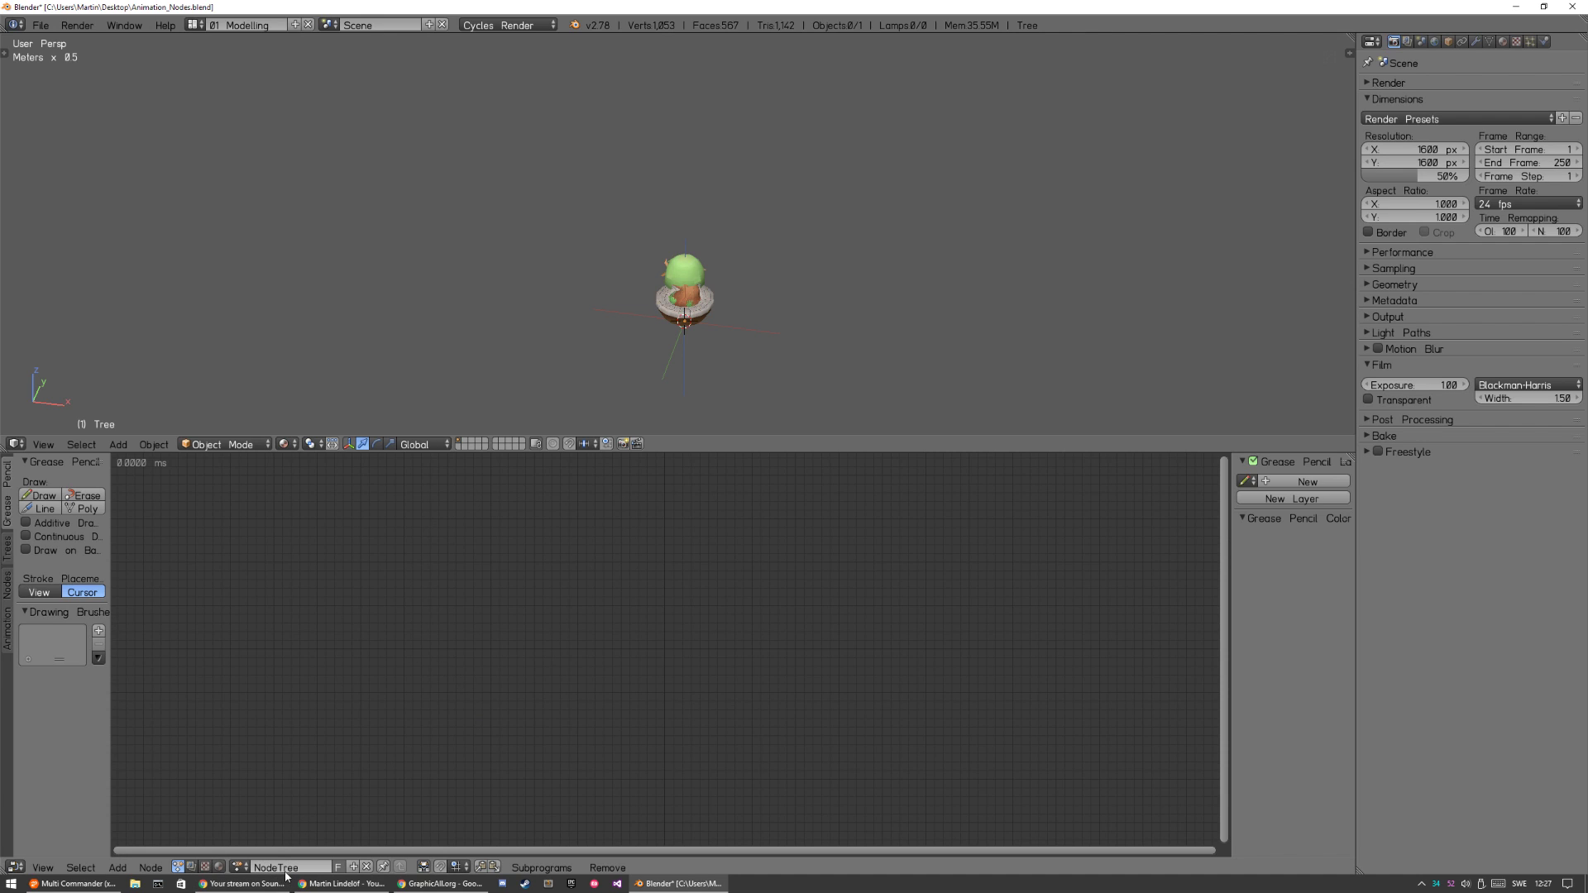
text(Try hard)
key(Return)
Select the tree model in the 3D view.
right_click(704, 304)
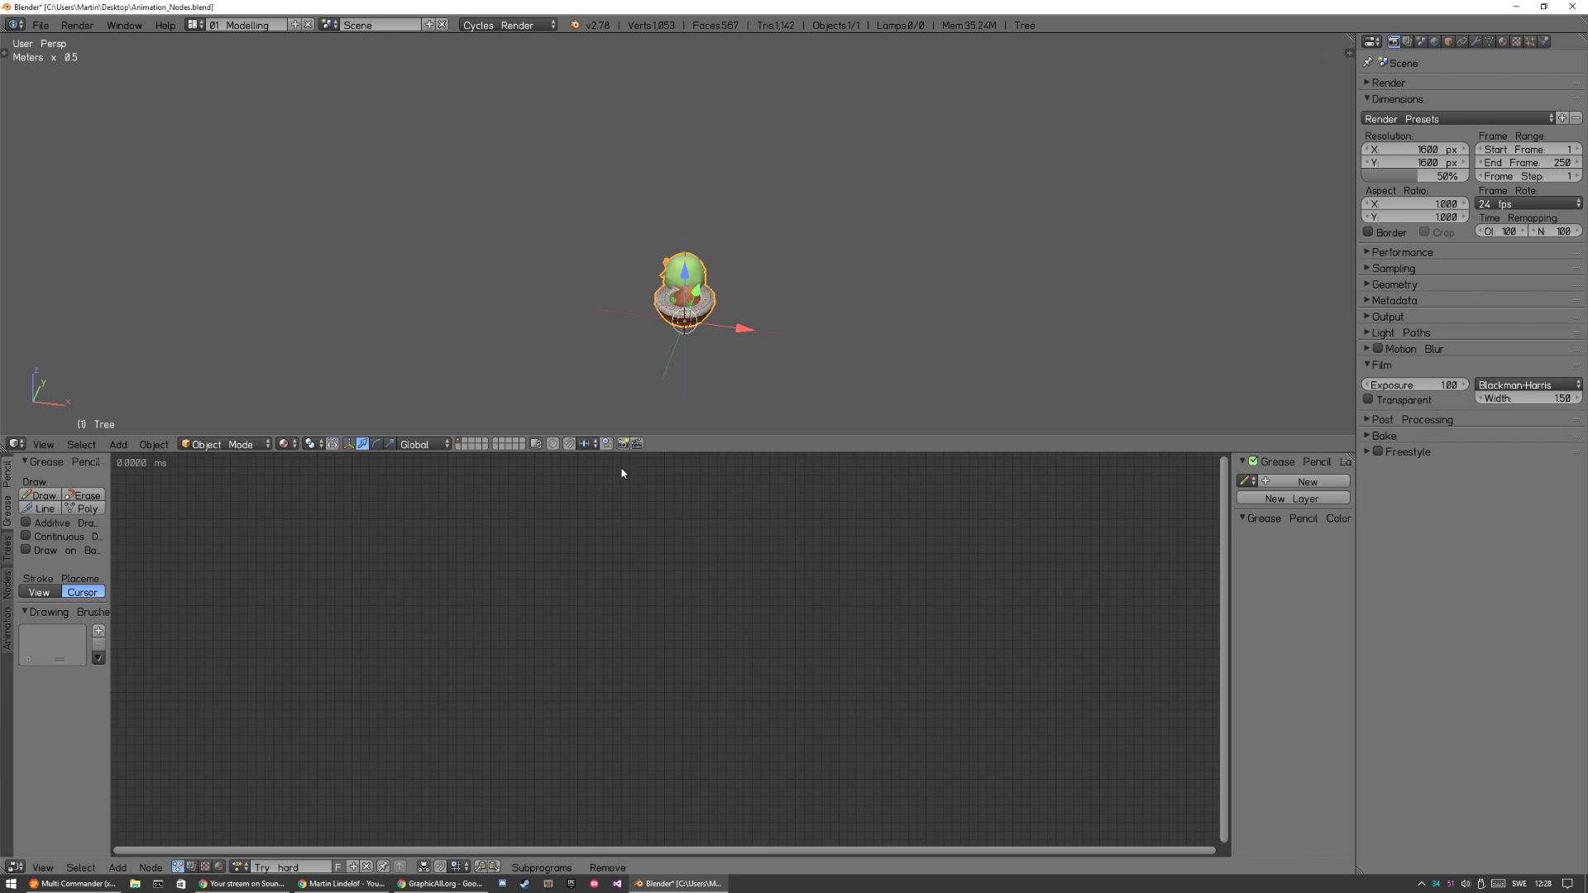
scroll(771, 270, up, 4)
shift+middle_drag(754, 300, 737, 196)
scroll(751, 272, down, 1)
shift+middle_drag(748, 309, 729, 251)
scroll(726, 286, up, 2)
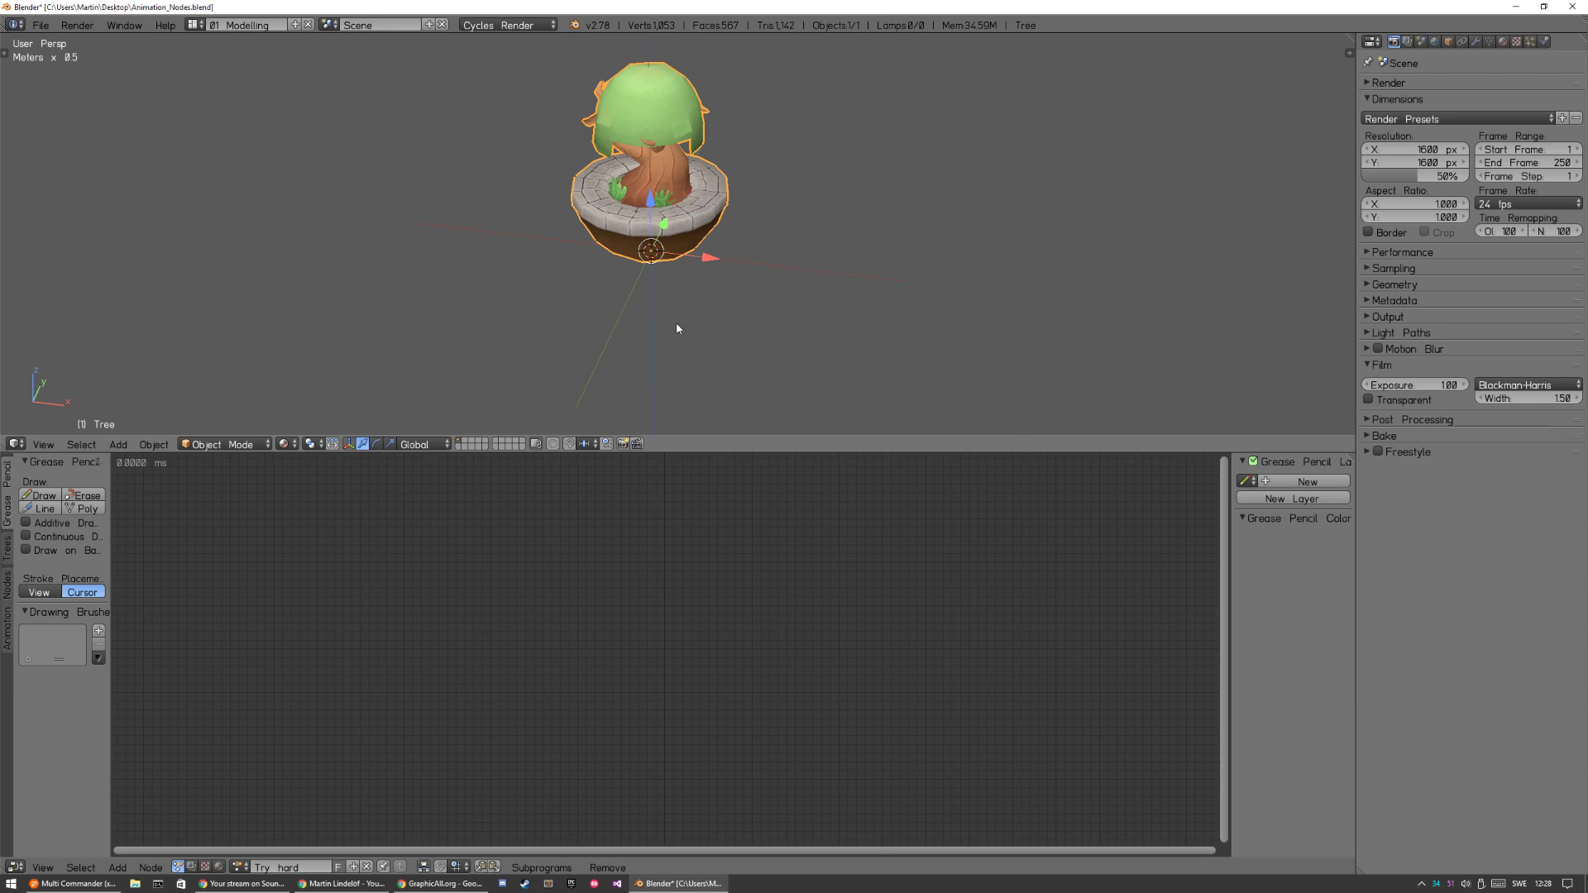
Add an Object Input node to the node tree and assign the selected tree model as its object.
key(shift+a)
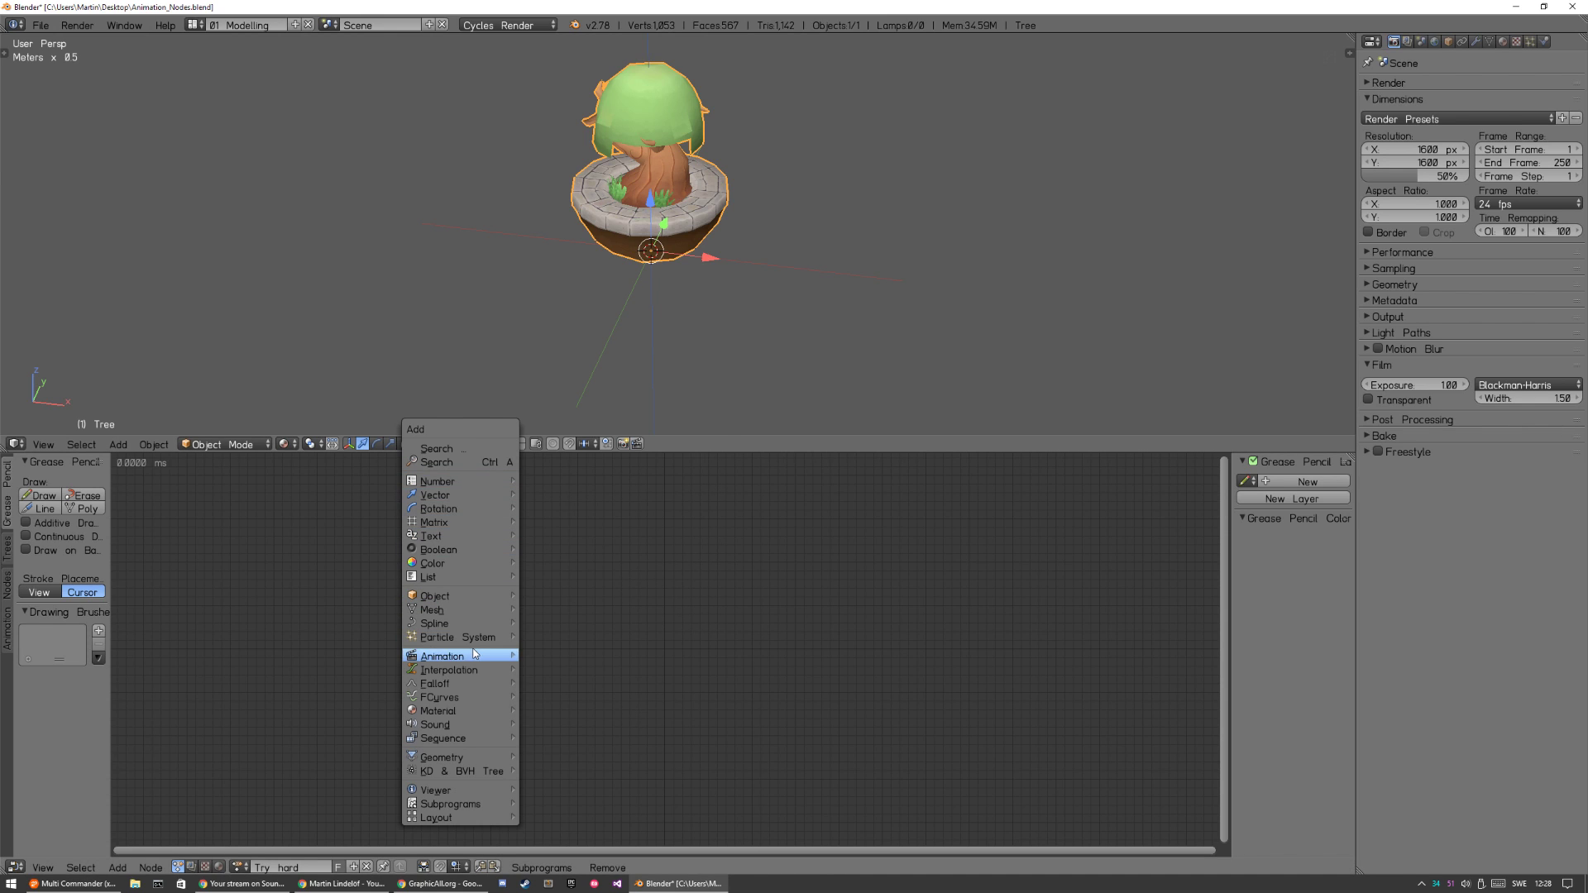
mouse_move(490, 731)
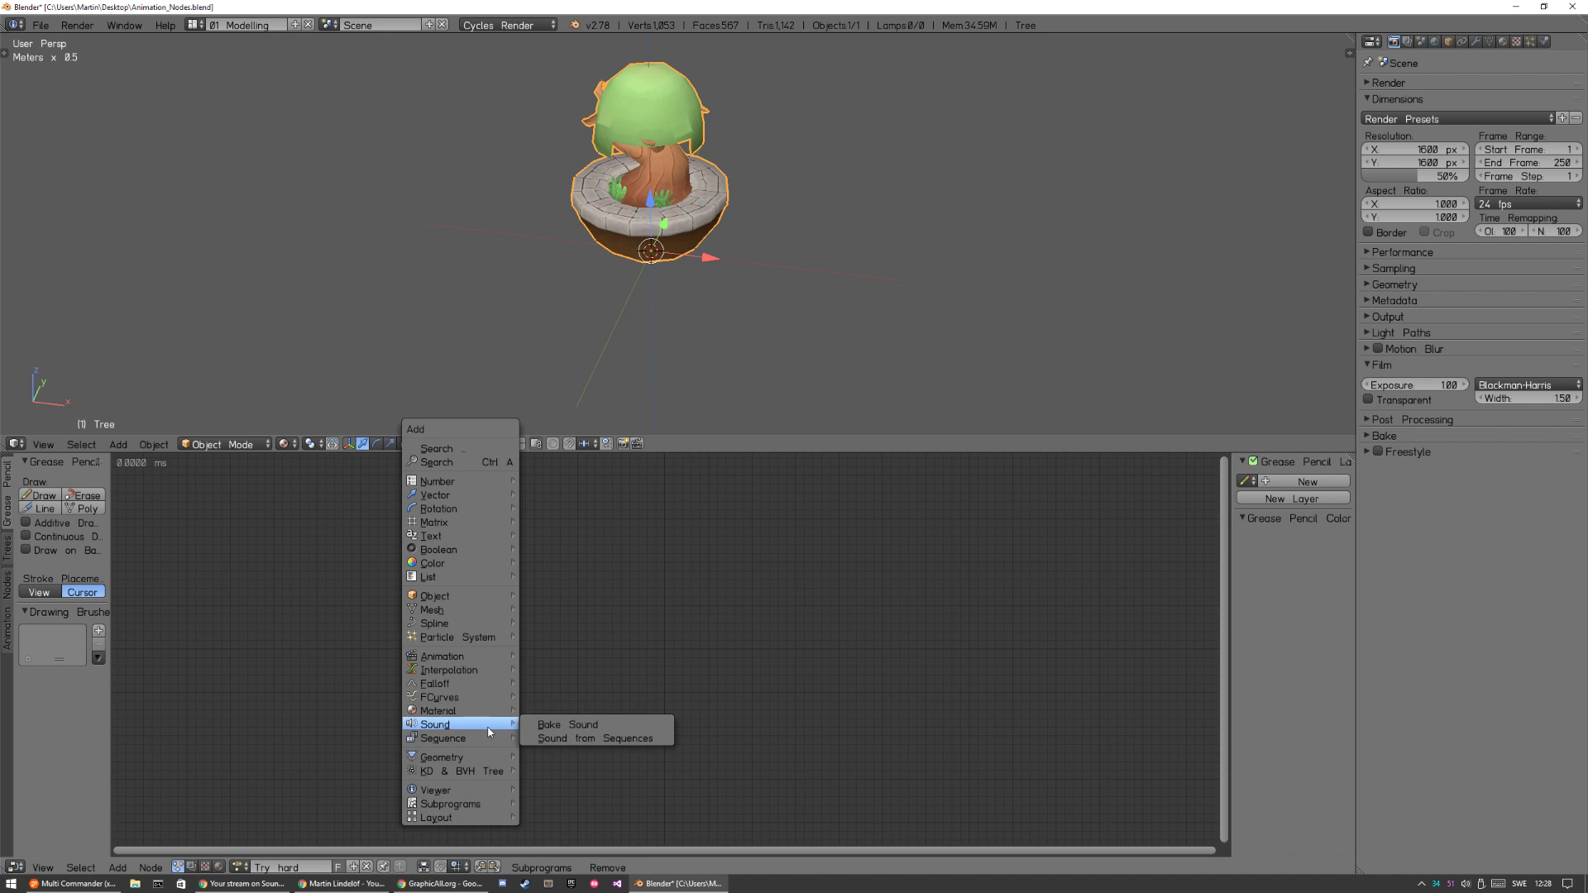
mouse_move(485, 639)
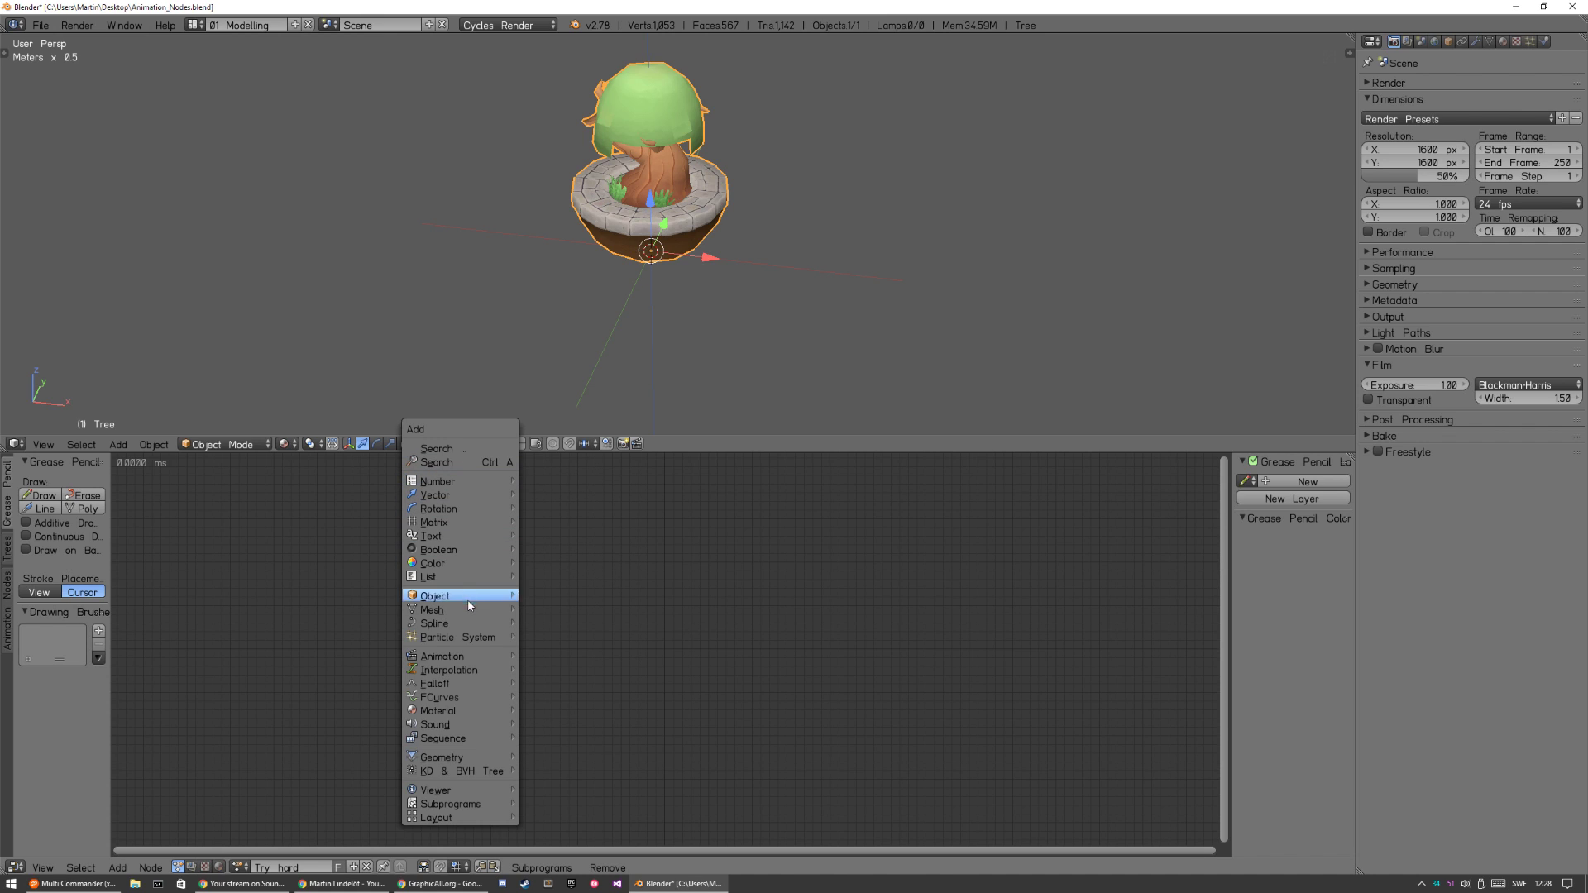
mouse_move(475, 588)
click(602, 286)
click(459, 637)
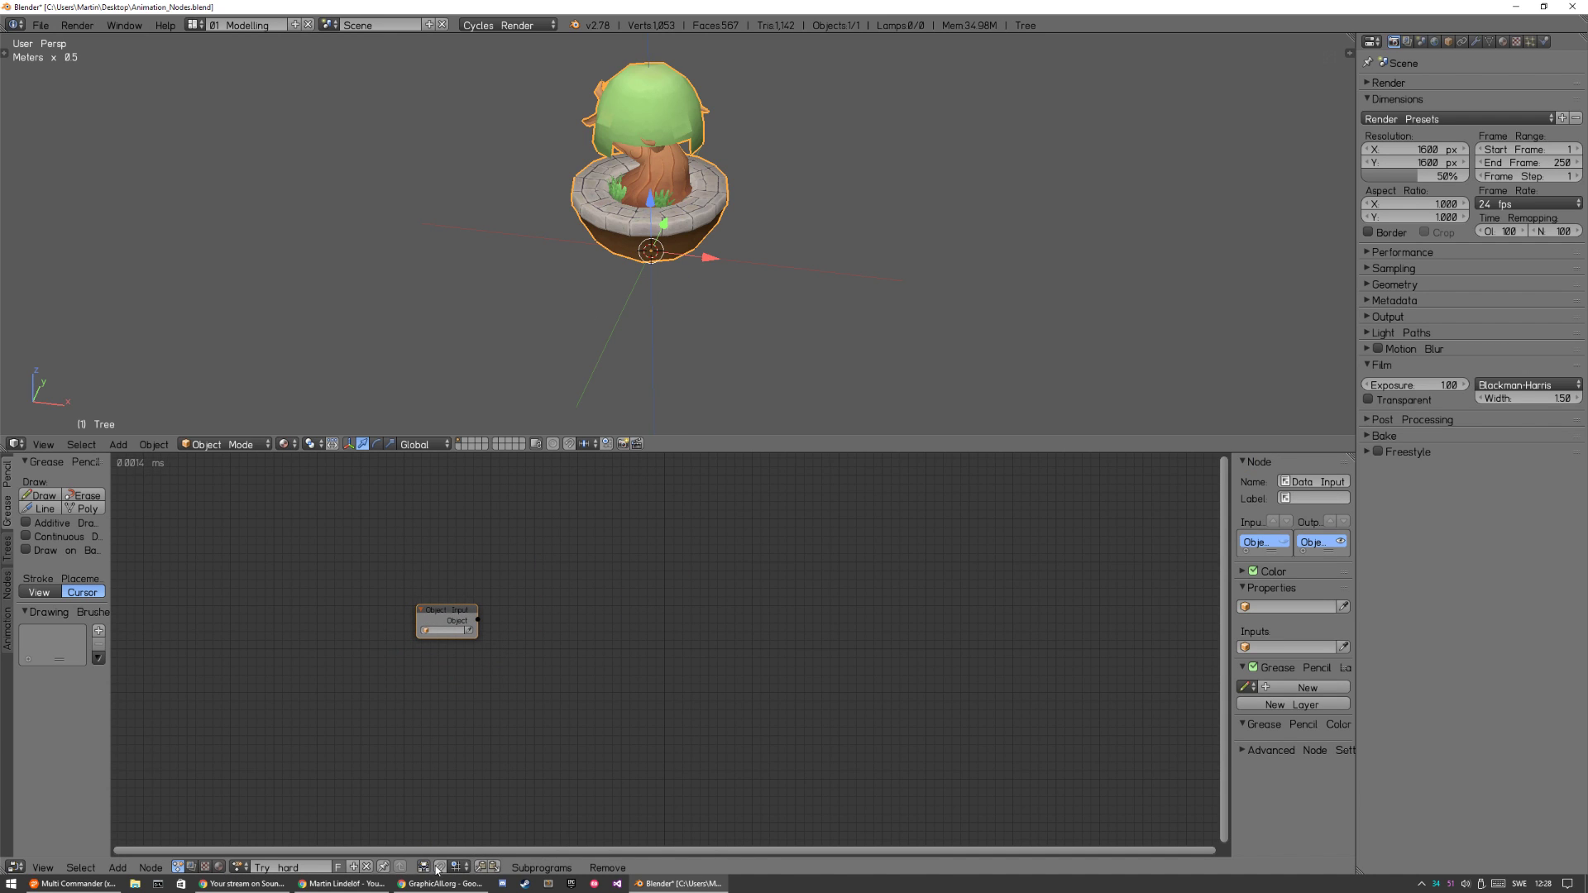
mouse_move(441, 610)
mouse_down()
mouse_move(625, 549)
mouse_move(468, 621)
mouse_move(467, 690)
mouse_move(461, 620)
mouse_up()
click(501, 633)
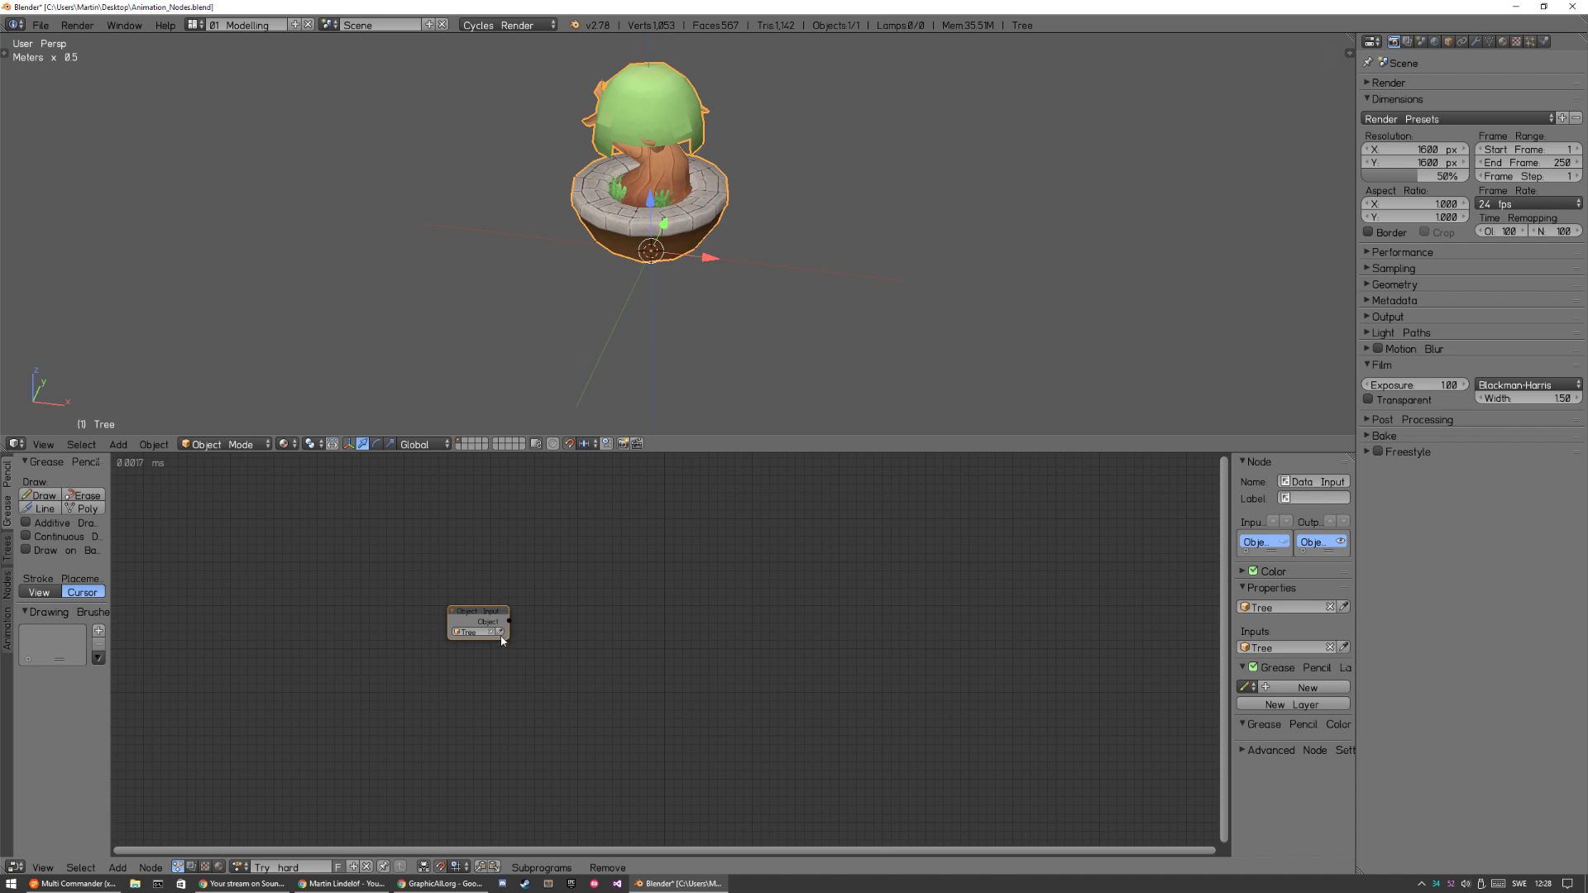
click(661, 153)
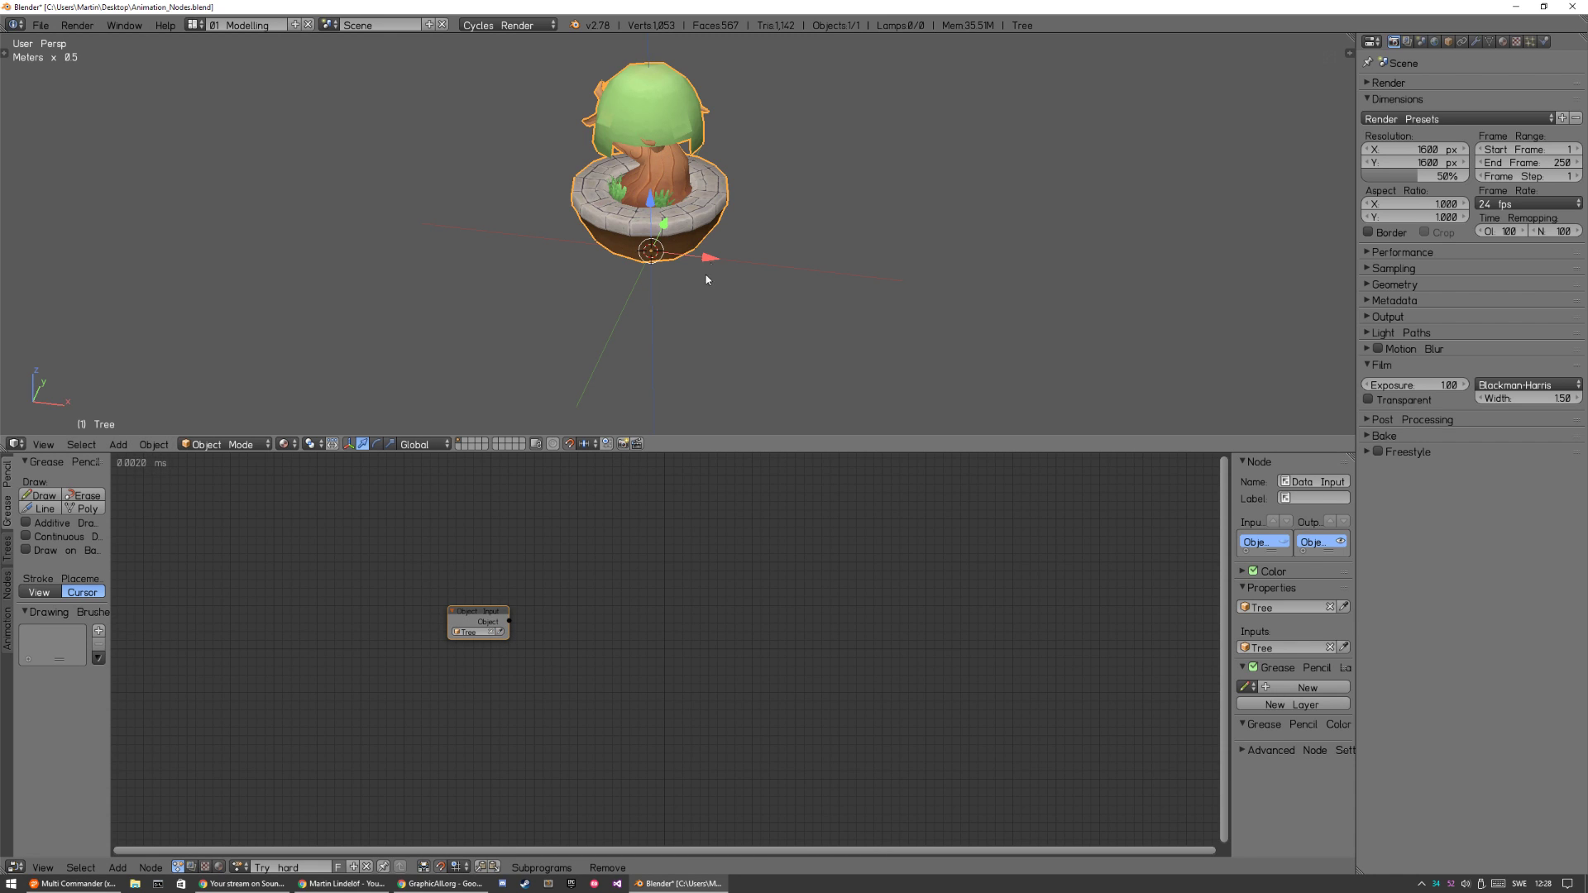
scroll(703, 285, up, 4)
key(a)
click(487, 632)
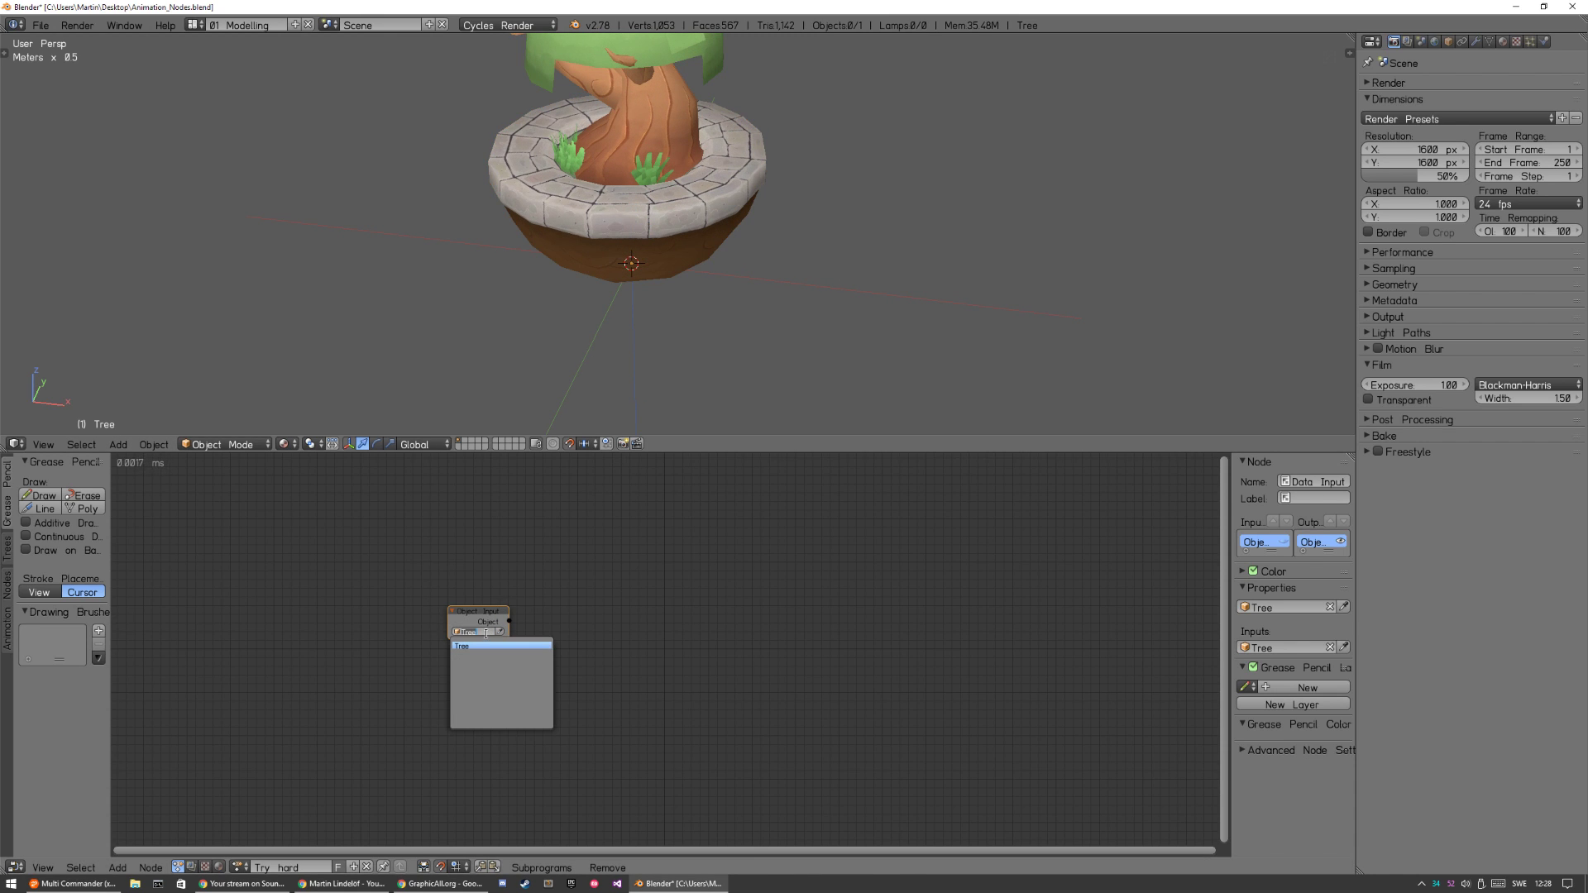
key(Escape)
click(492, 633)
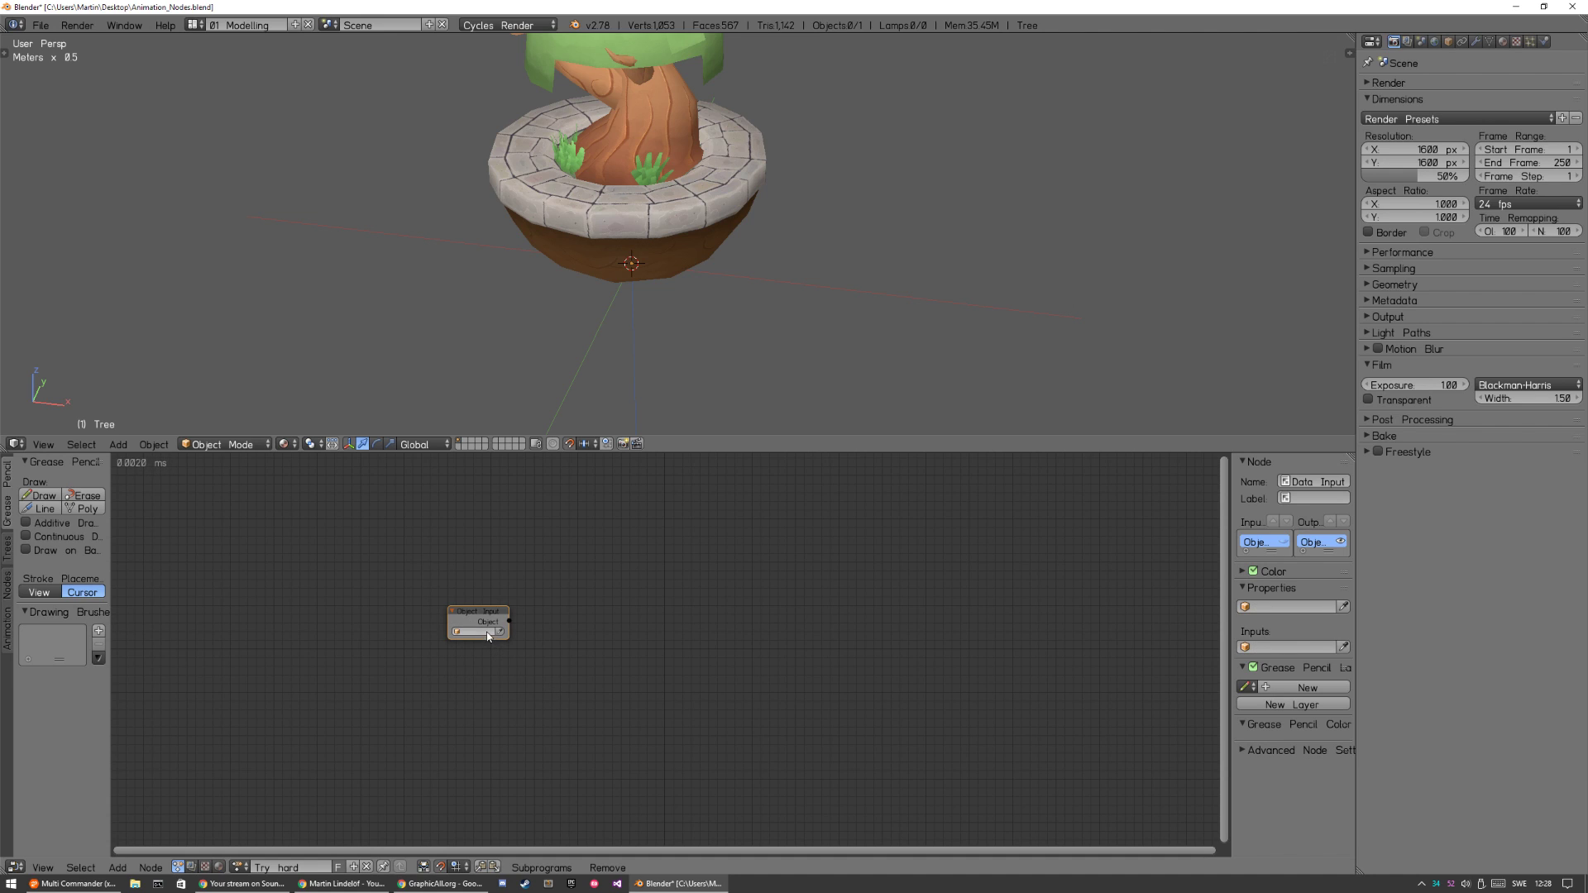
key(i)
key(i)
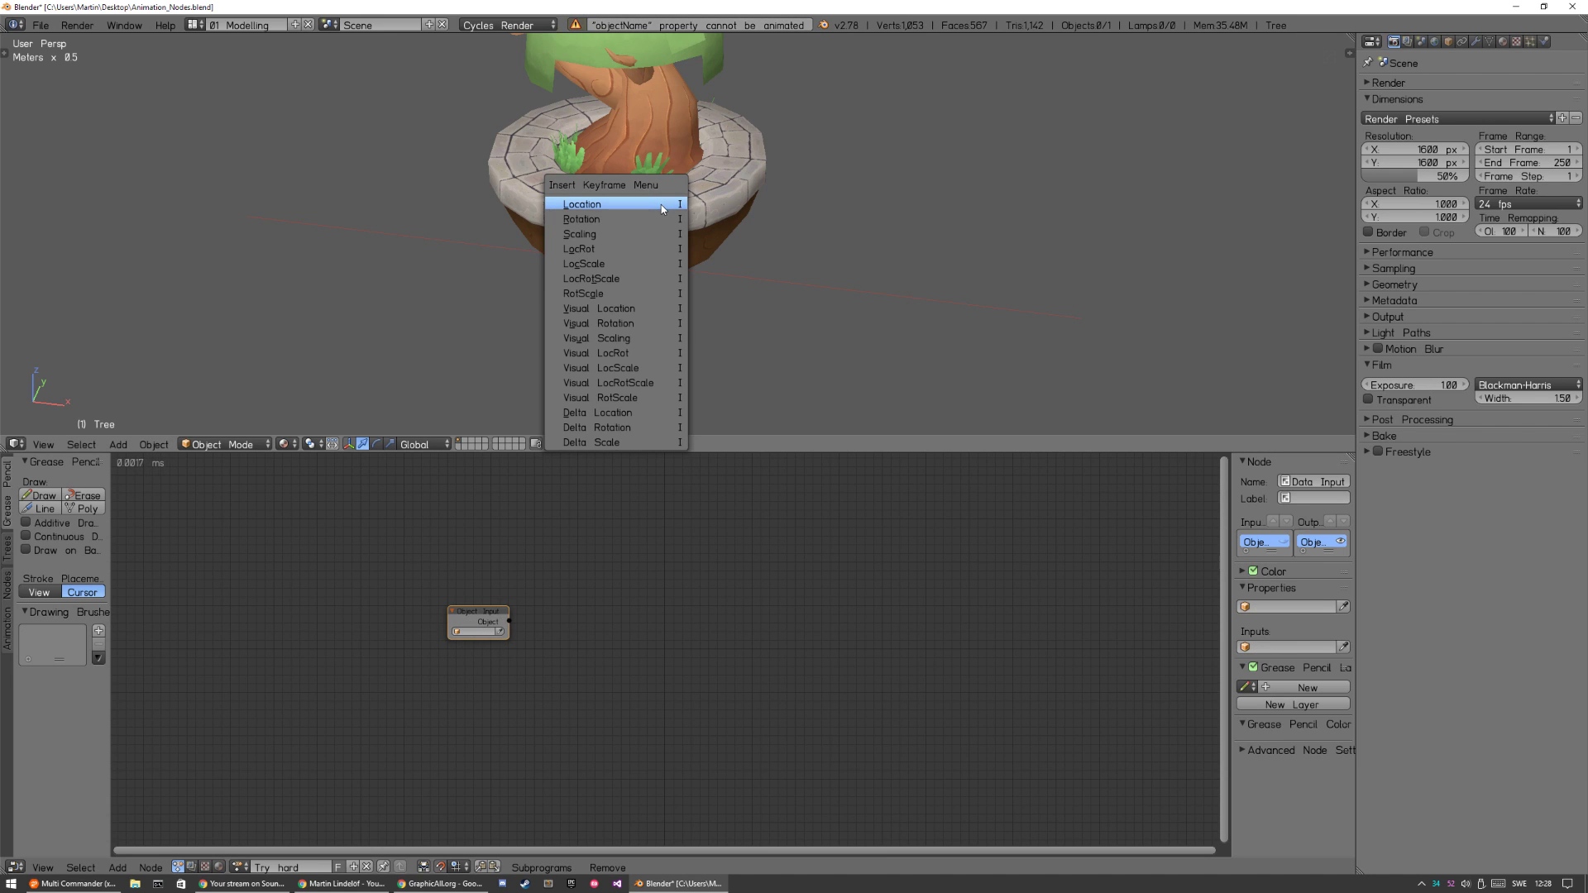
key(ctrl+z)
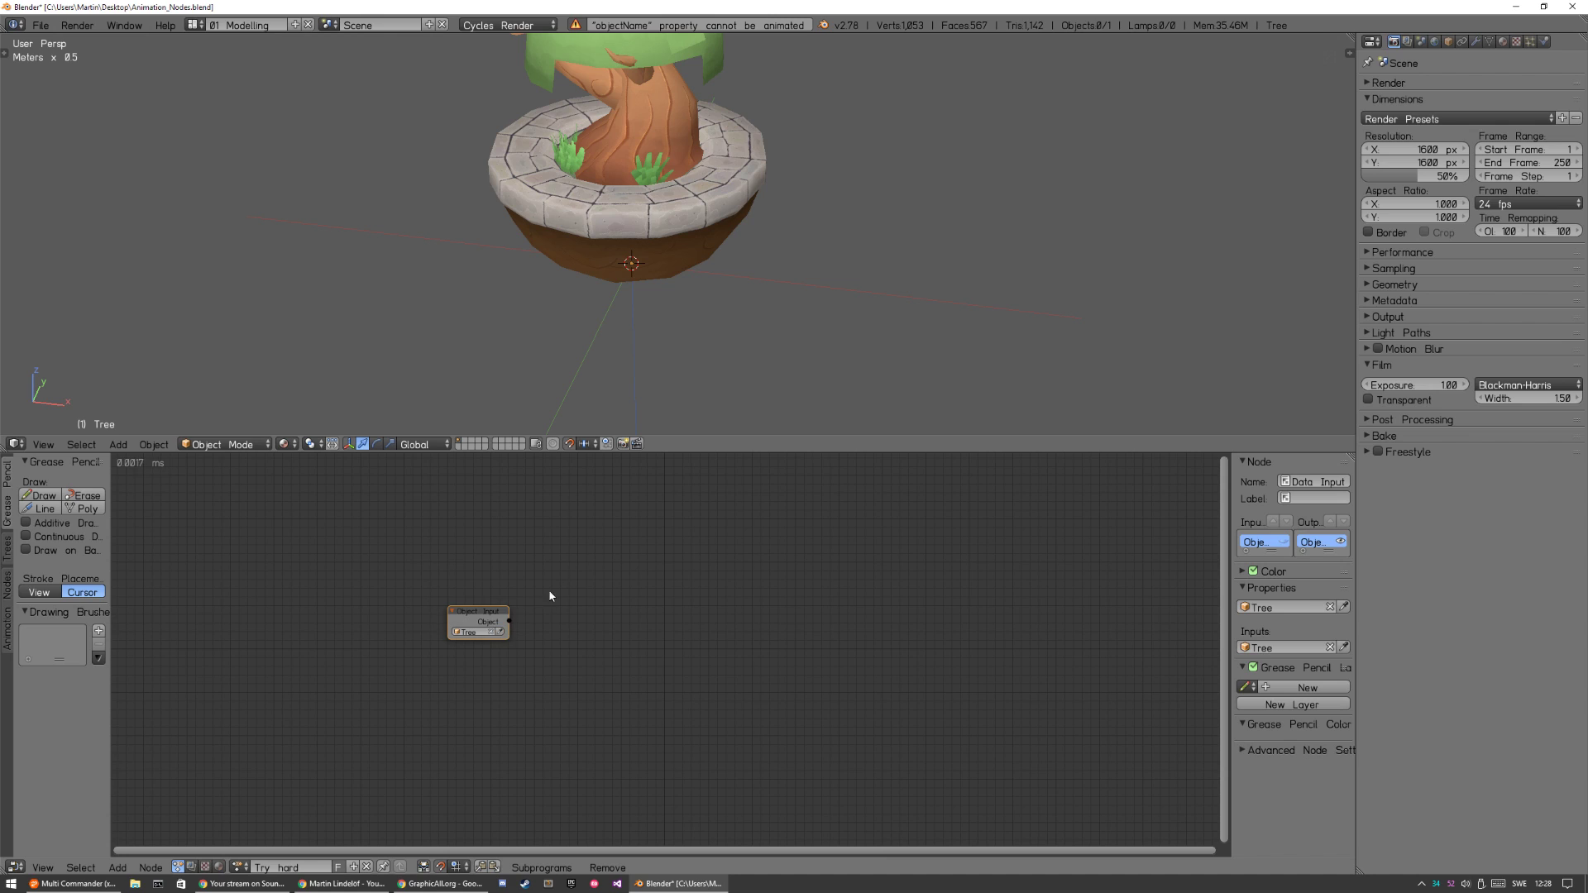
Clear the Object Input node's object, reselect the tree model, and assign it to the node again.
click(491, 632)
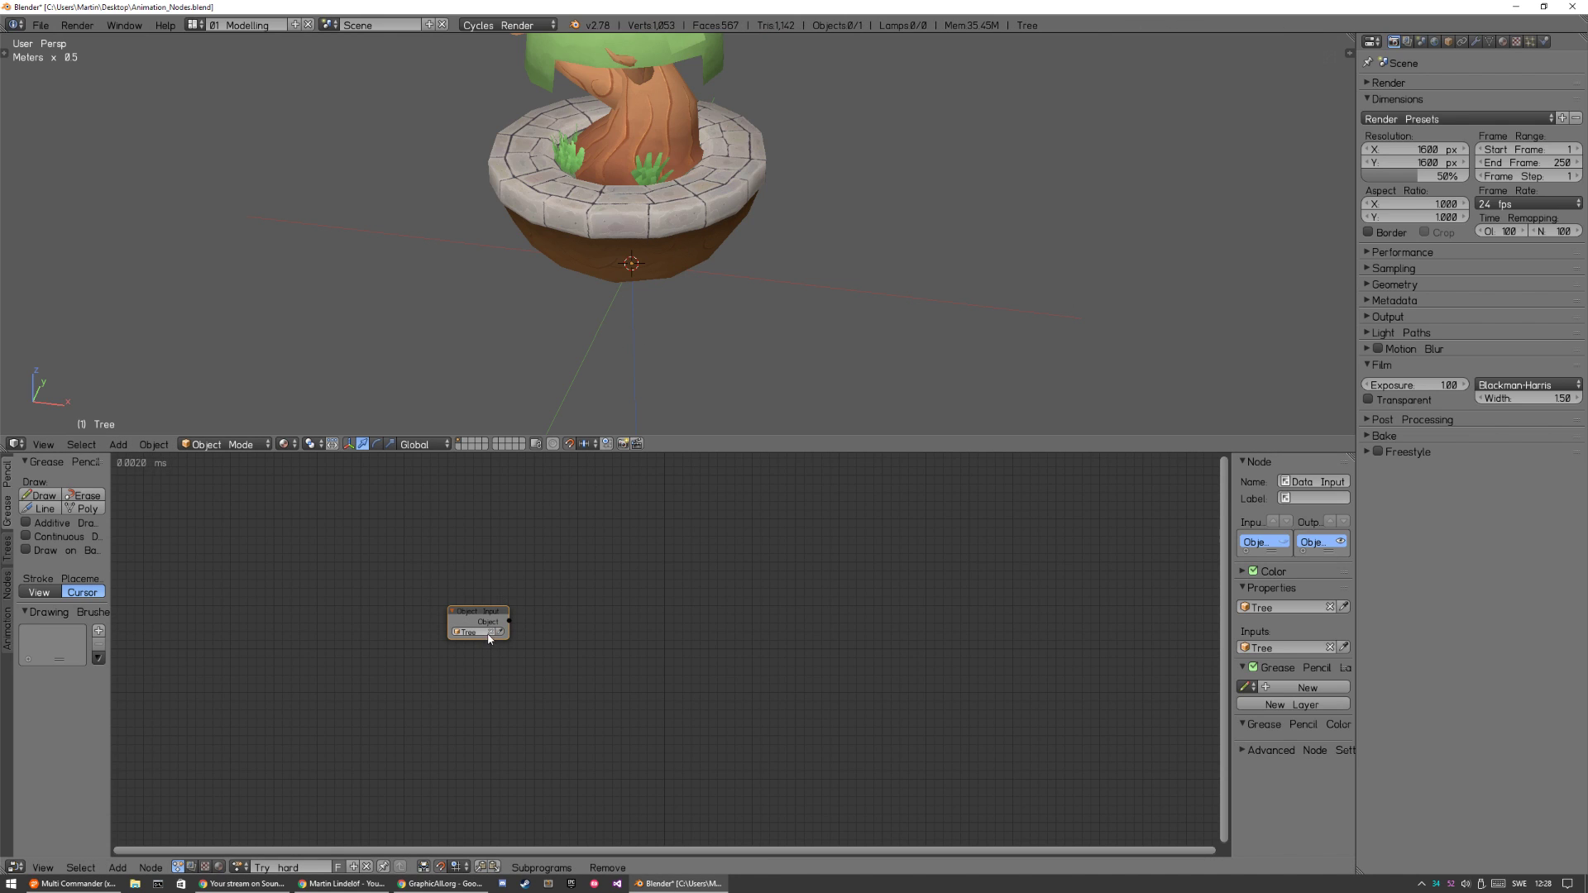
right_click(673, 180)
click(499, 631)
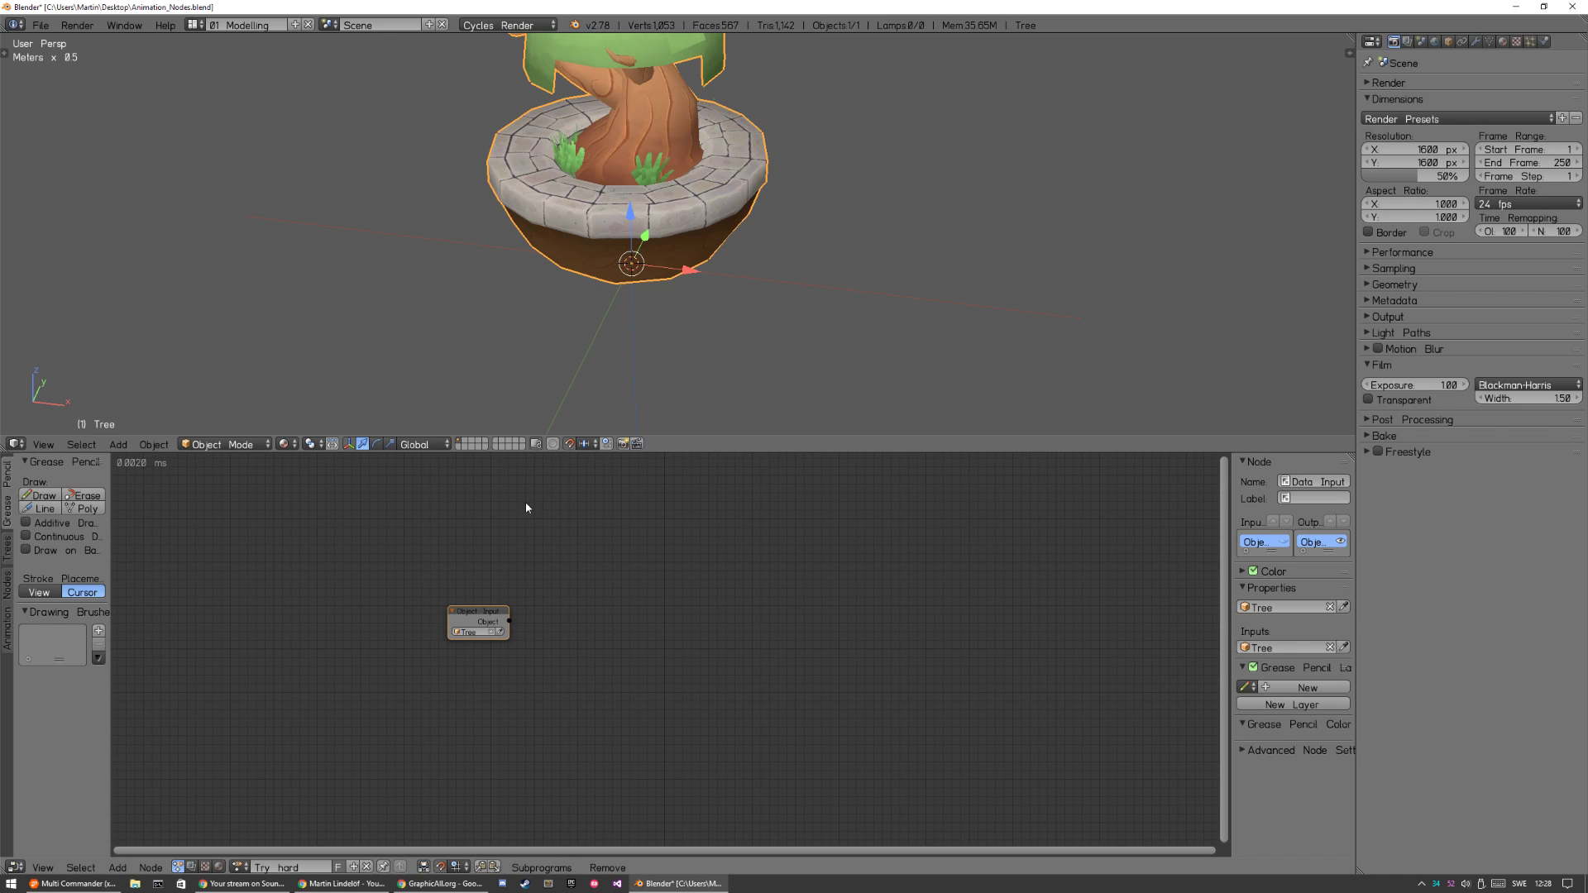
Add a Grid mesh generator node and place it just above the Object Input node.
key(a)
key(shift+a)
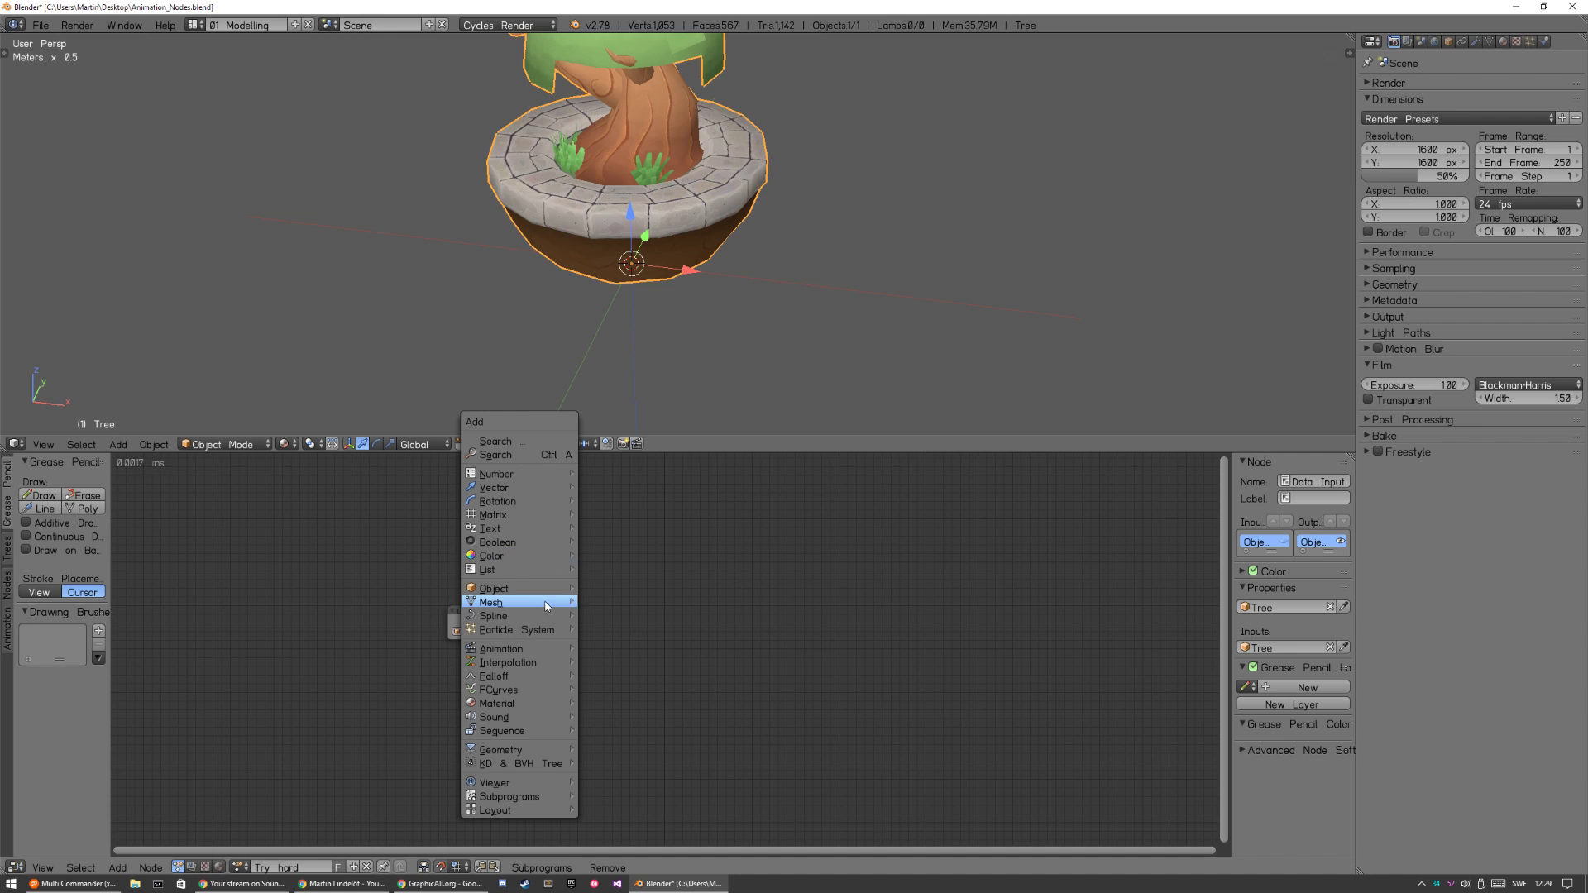
mouse_move(578, 603)
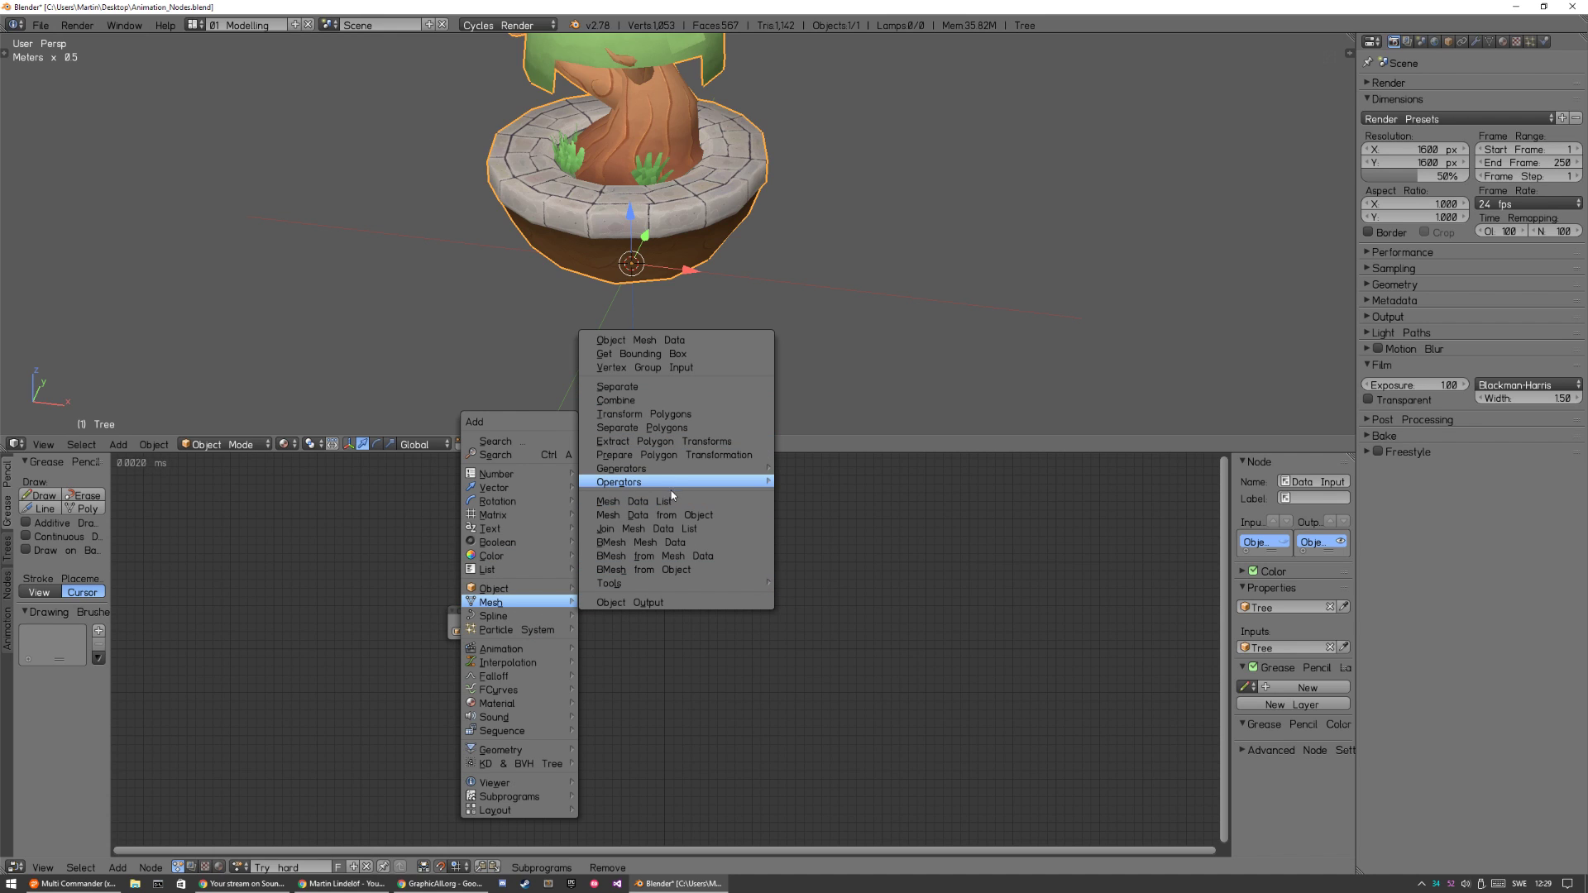
mouse_move(673, 485)
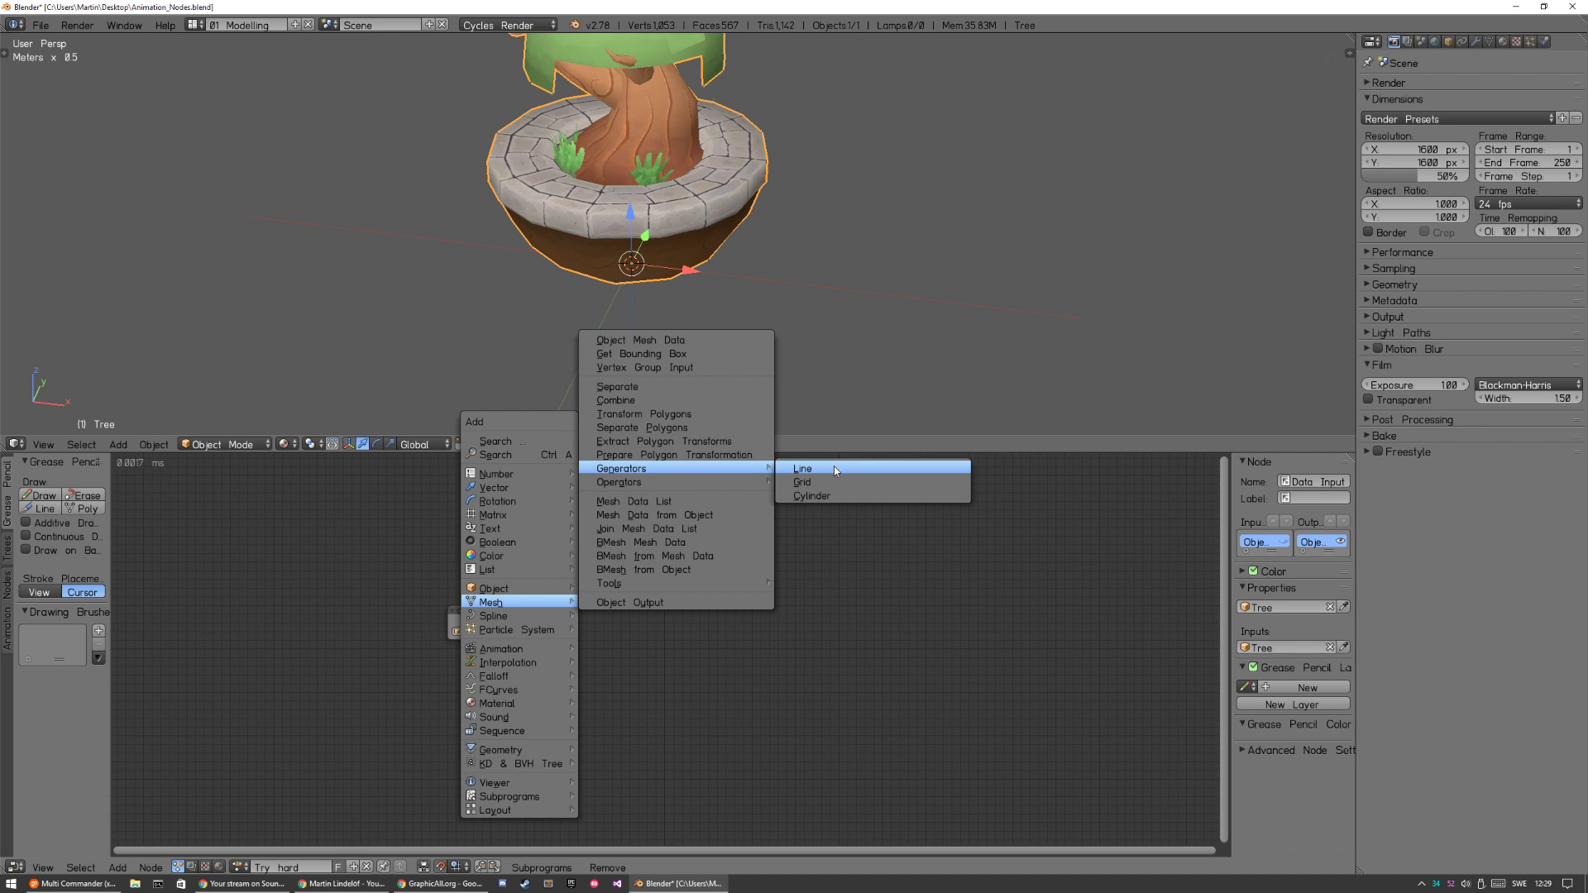
click(835, 479)
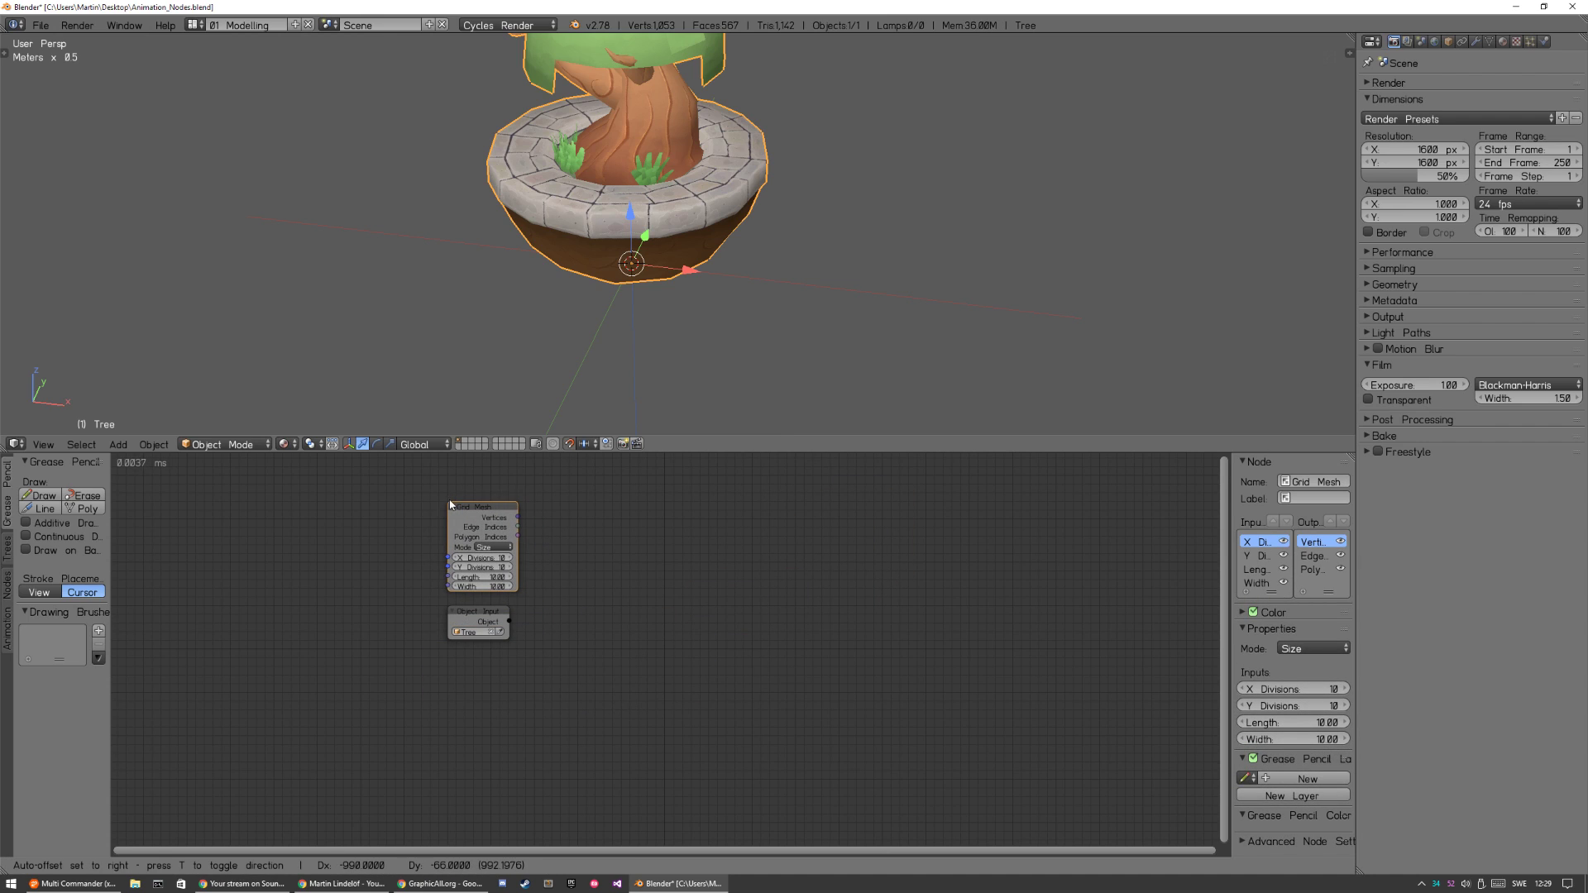
click(449, 506)
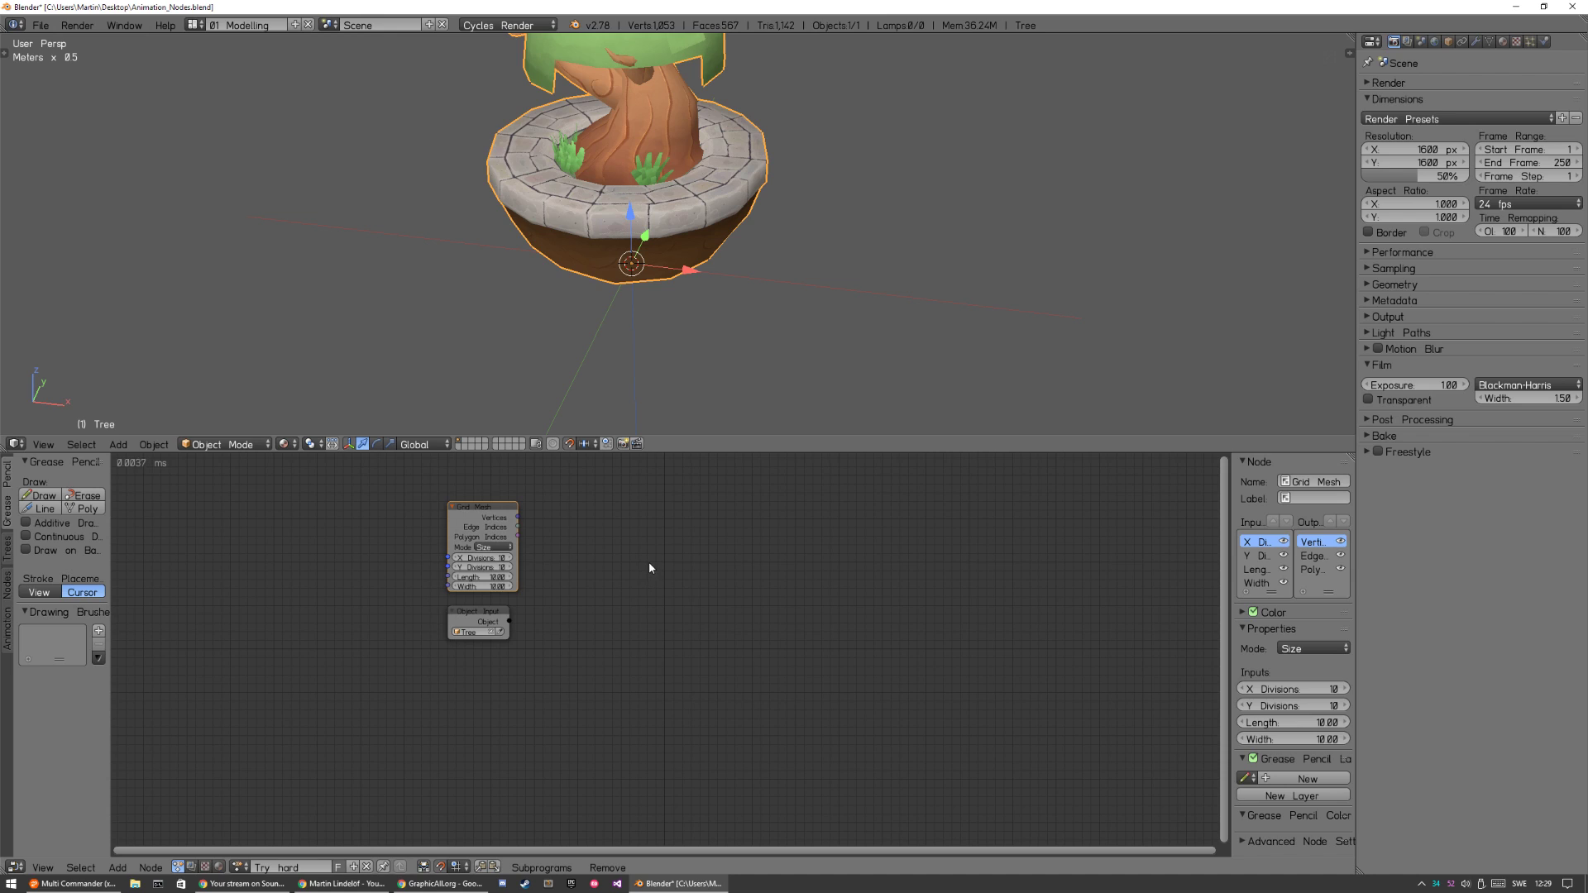
key(ctrl+a)
key(Escape)
key(shift+a)
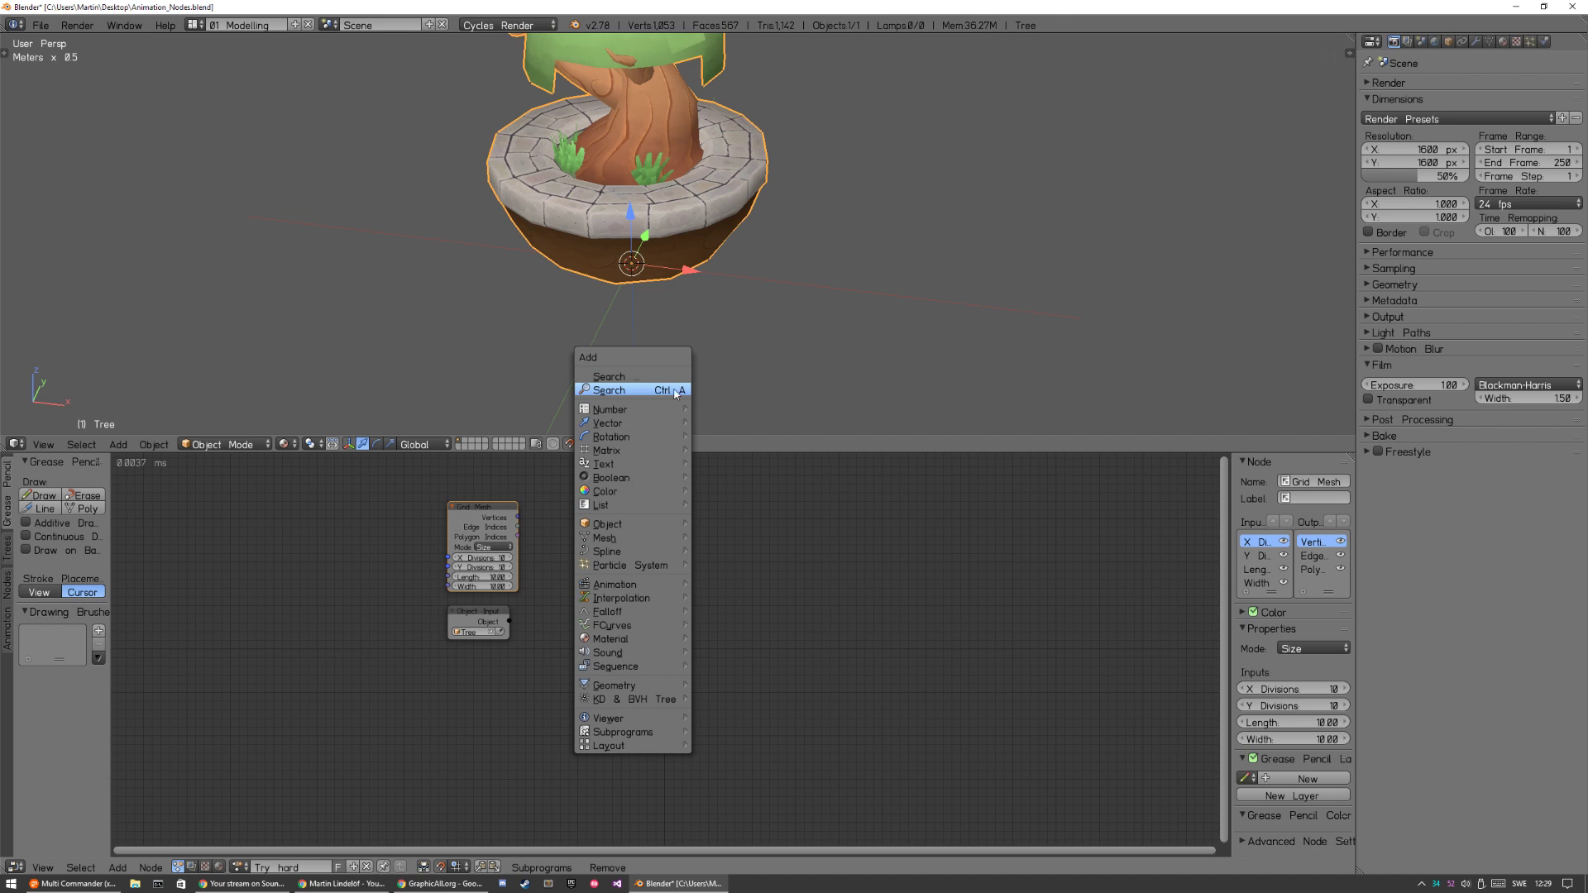
key(Escape)
key(a)
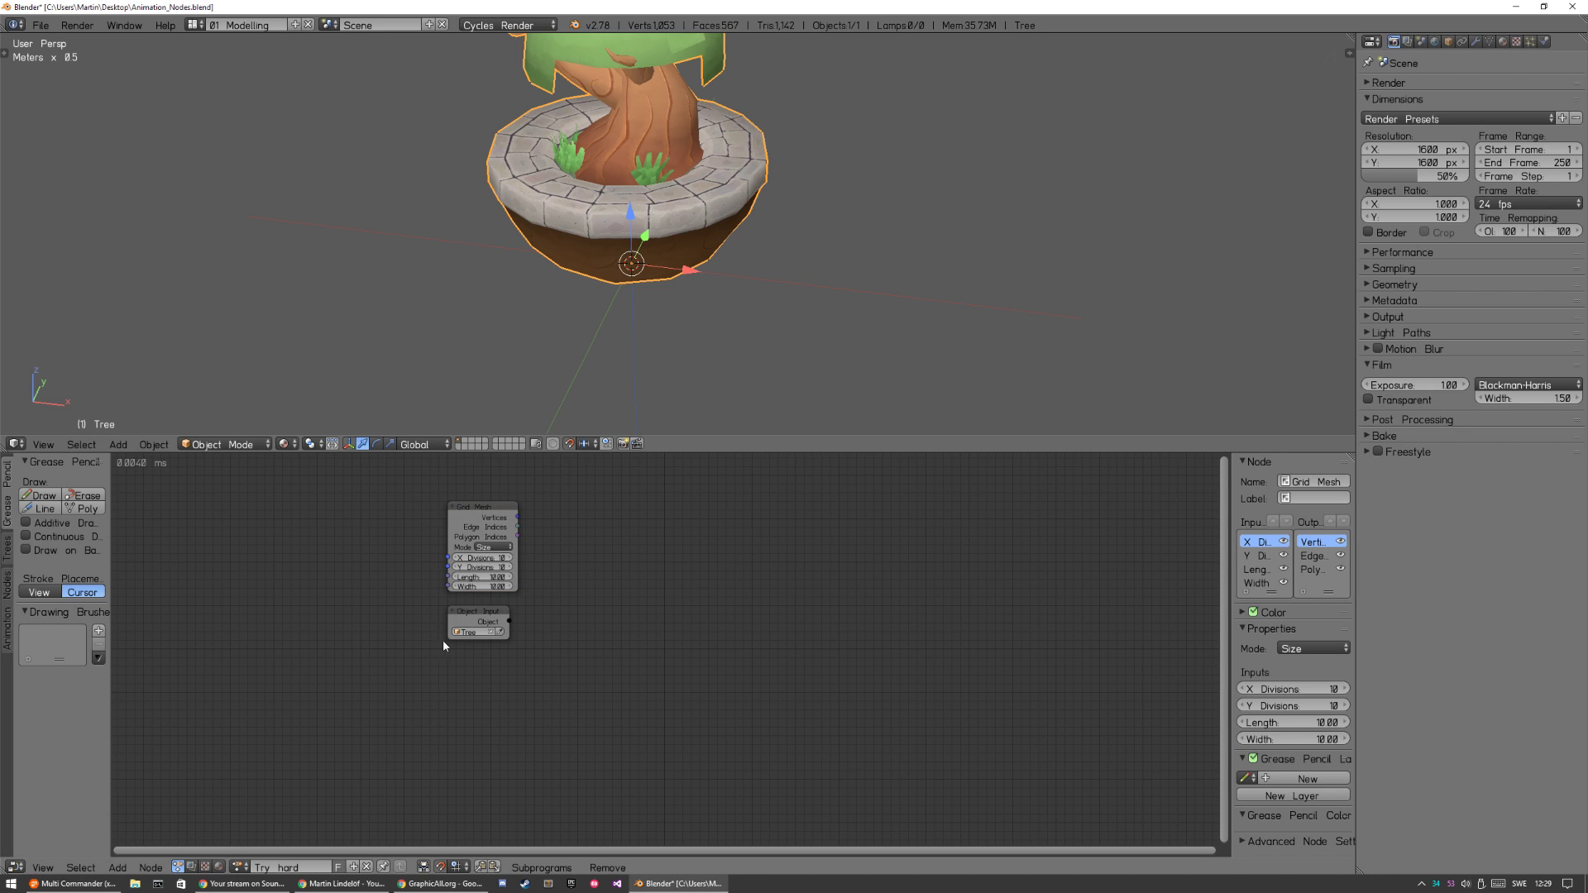
key(shift+a)
drag(508, 621, 725, 551)
key(ctrl+a)
key(Escape)
Search for the Object Instancer node and place it beside the Grid Mesh node.
key(ctrl+a)
text(obj ins)
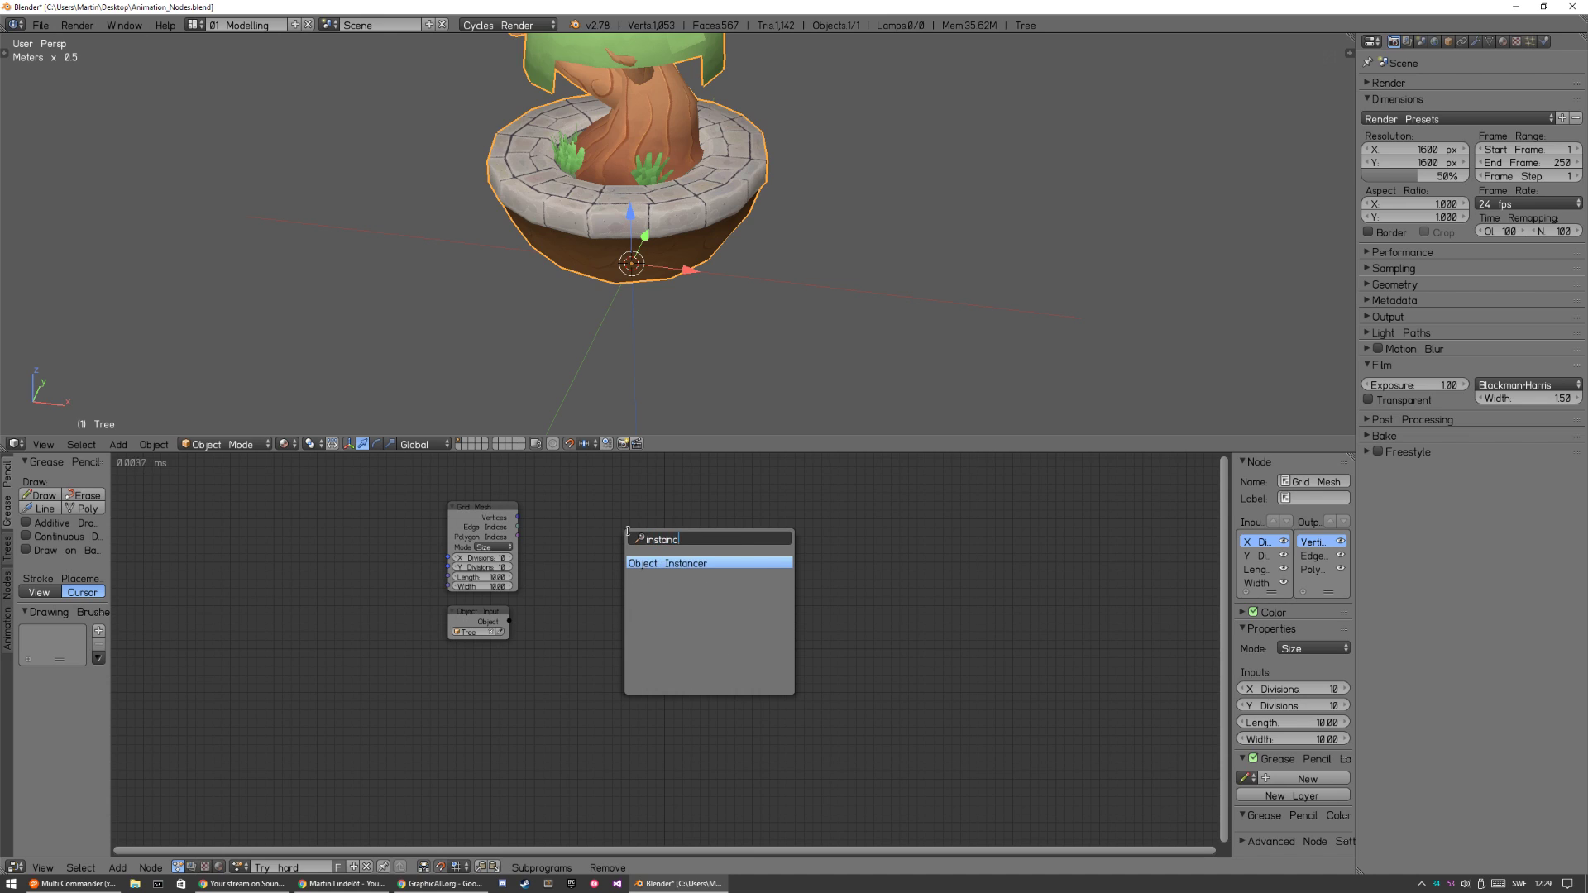
key(Return)
click(600, 511)
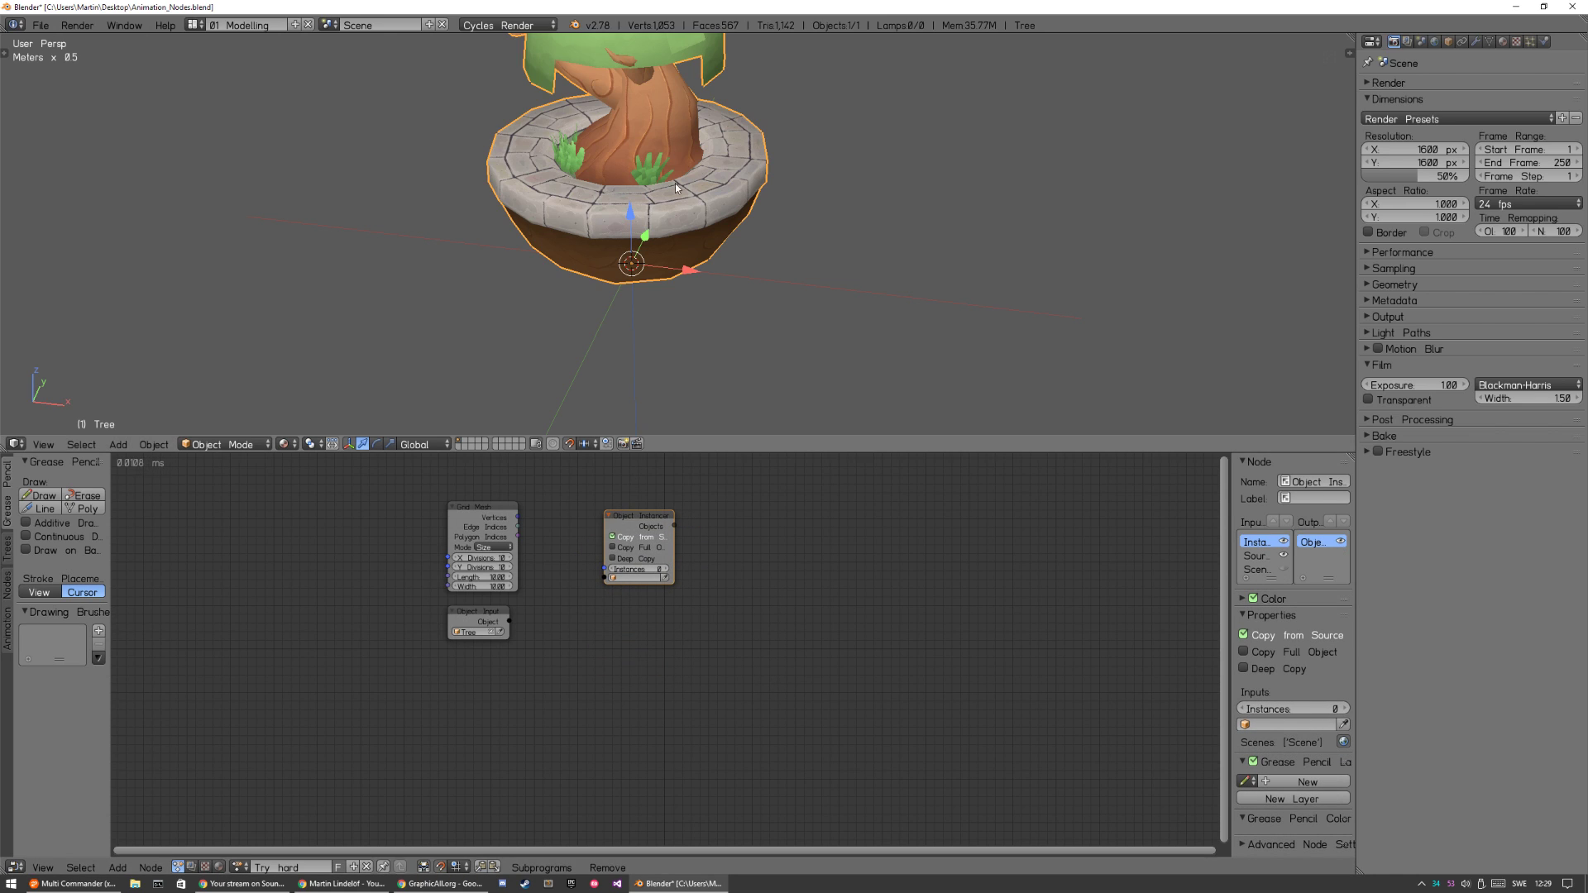
Link the Object Input node to the Object Instancer's Source and the grid's Vertices to Instances through a Get List Length node.
drag(509, 622, 604, 578)
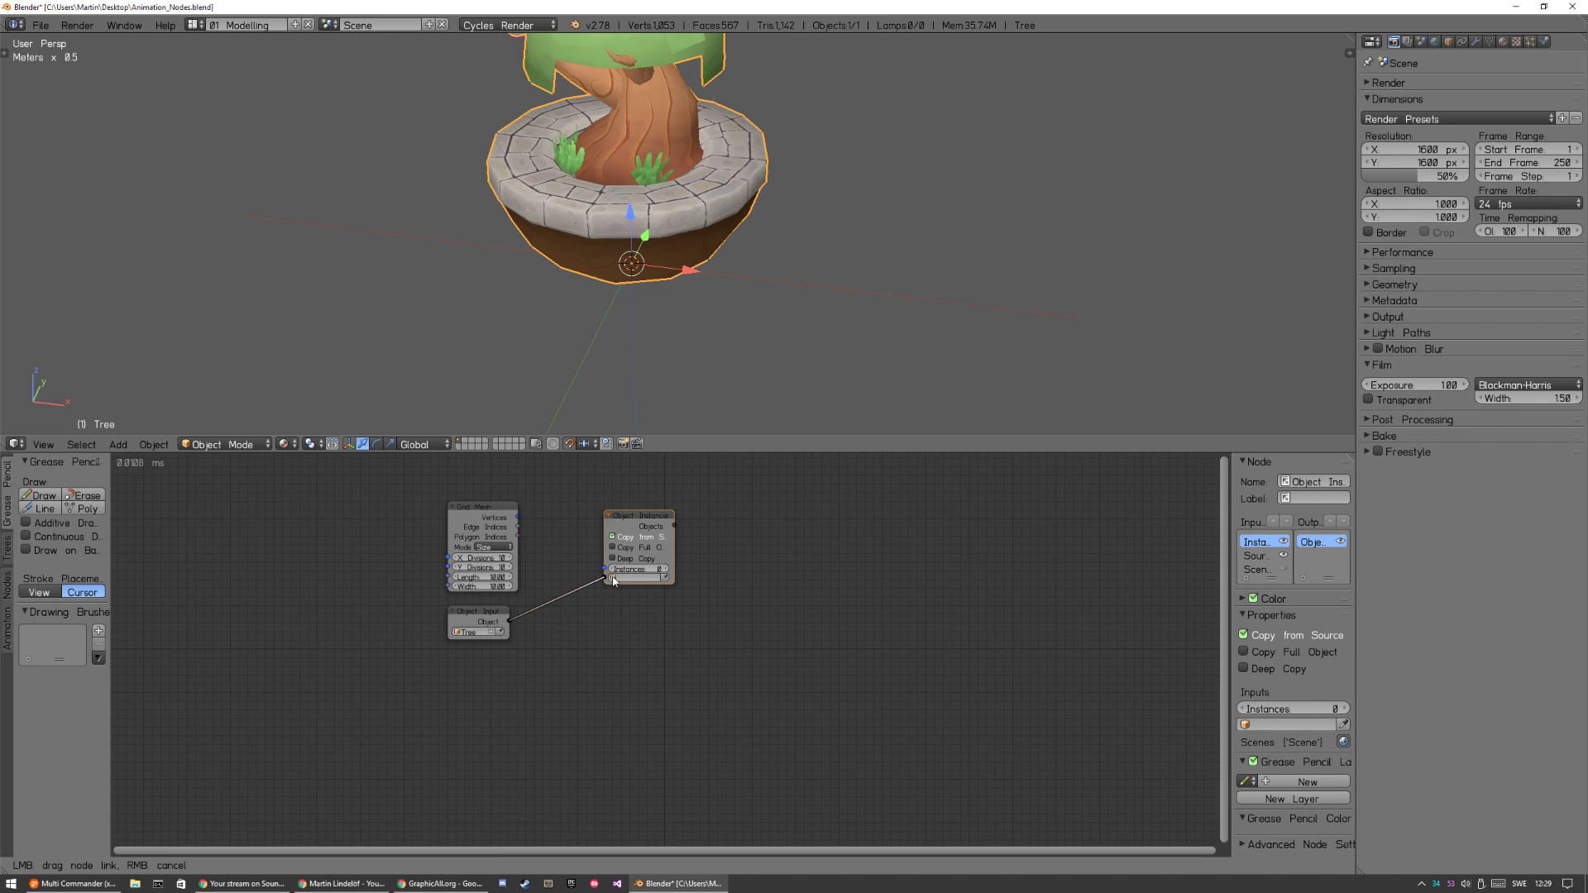
drag(519, 517, 608, 569)
drag(548, 511, 564, 525)
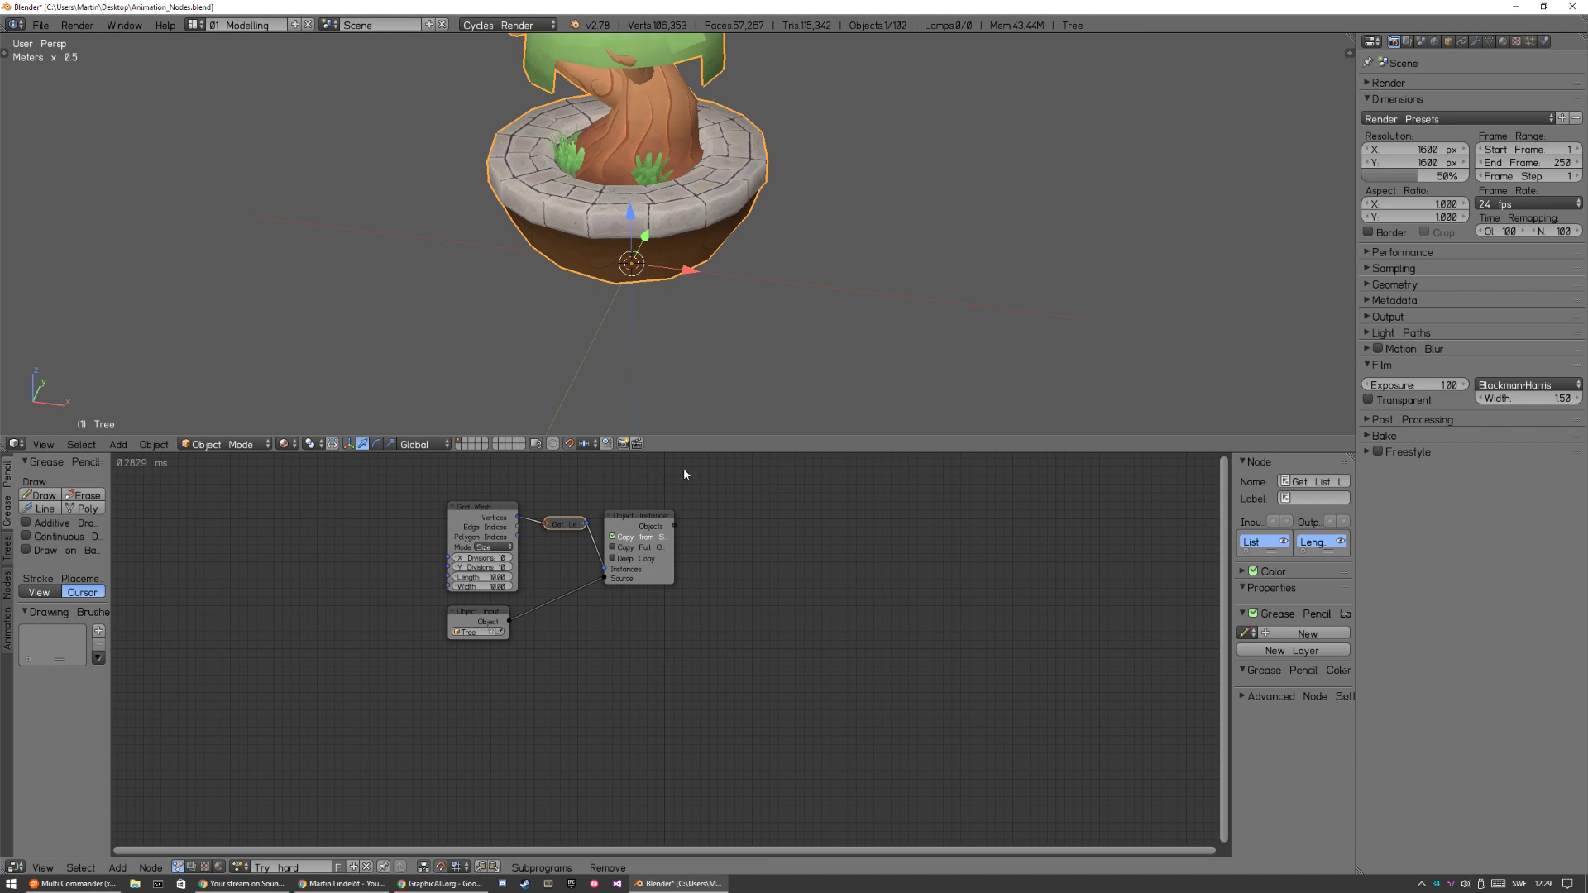
Temporarily hide the objects in the 3D view to check for overlapping tree copies, and reveal them again.
key(h)
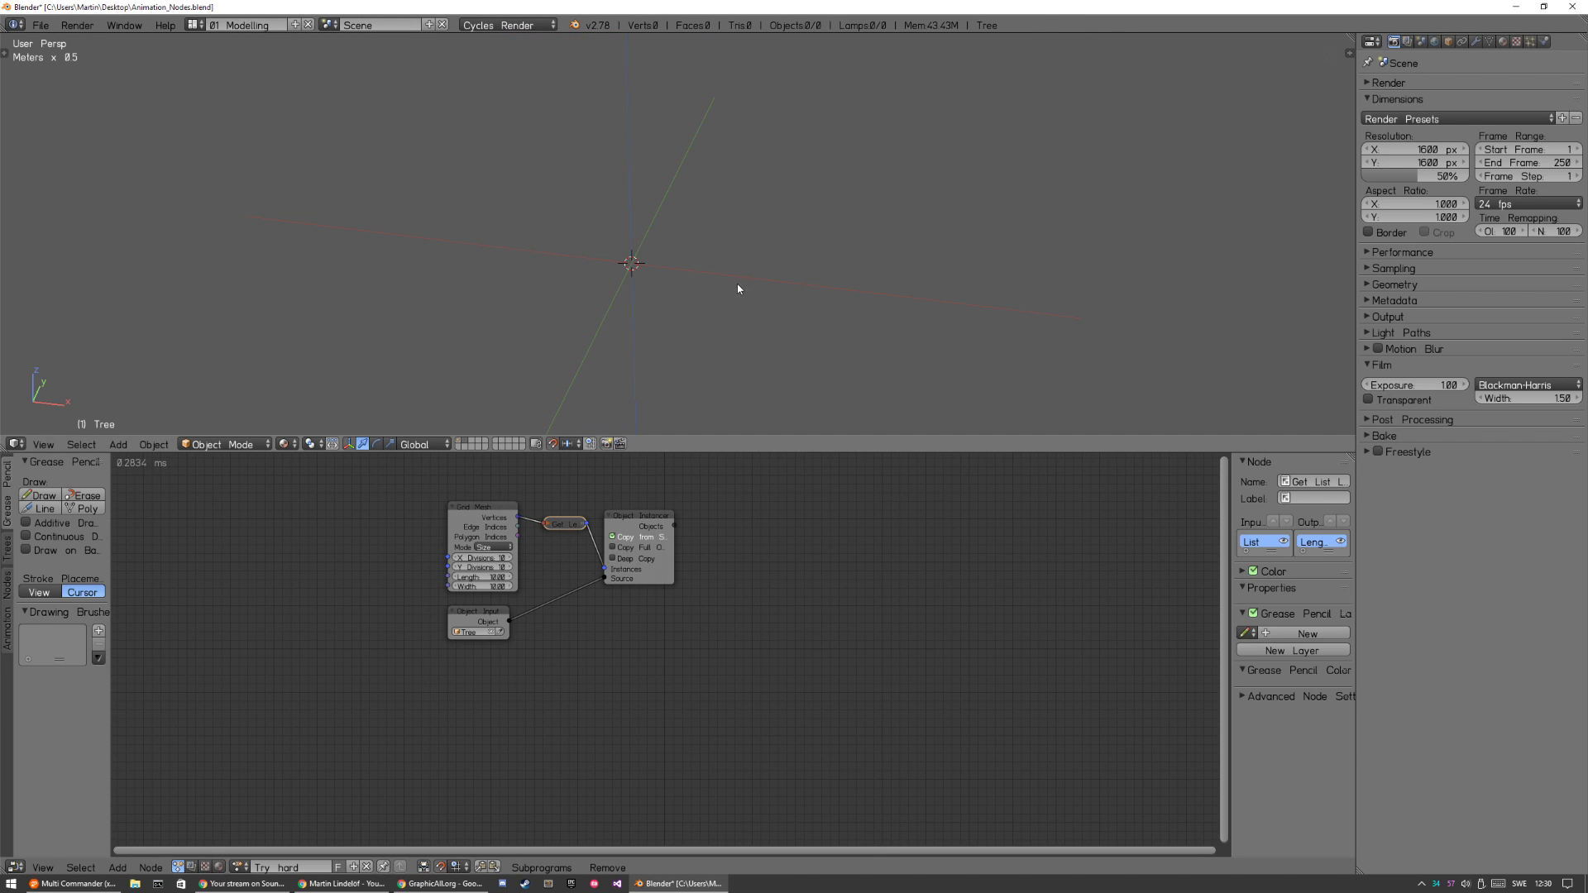
key(alt+h)
key(a)
Select the tree instance stacked on the original tree and delete it.
right_click(704, 239)
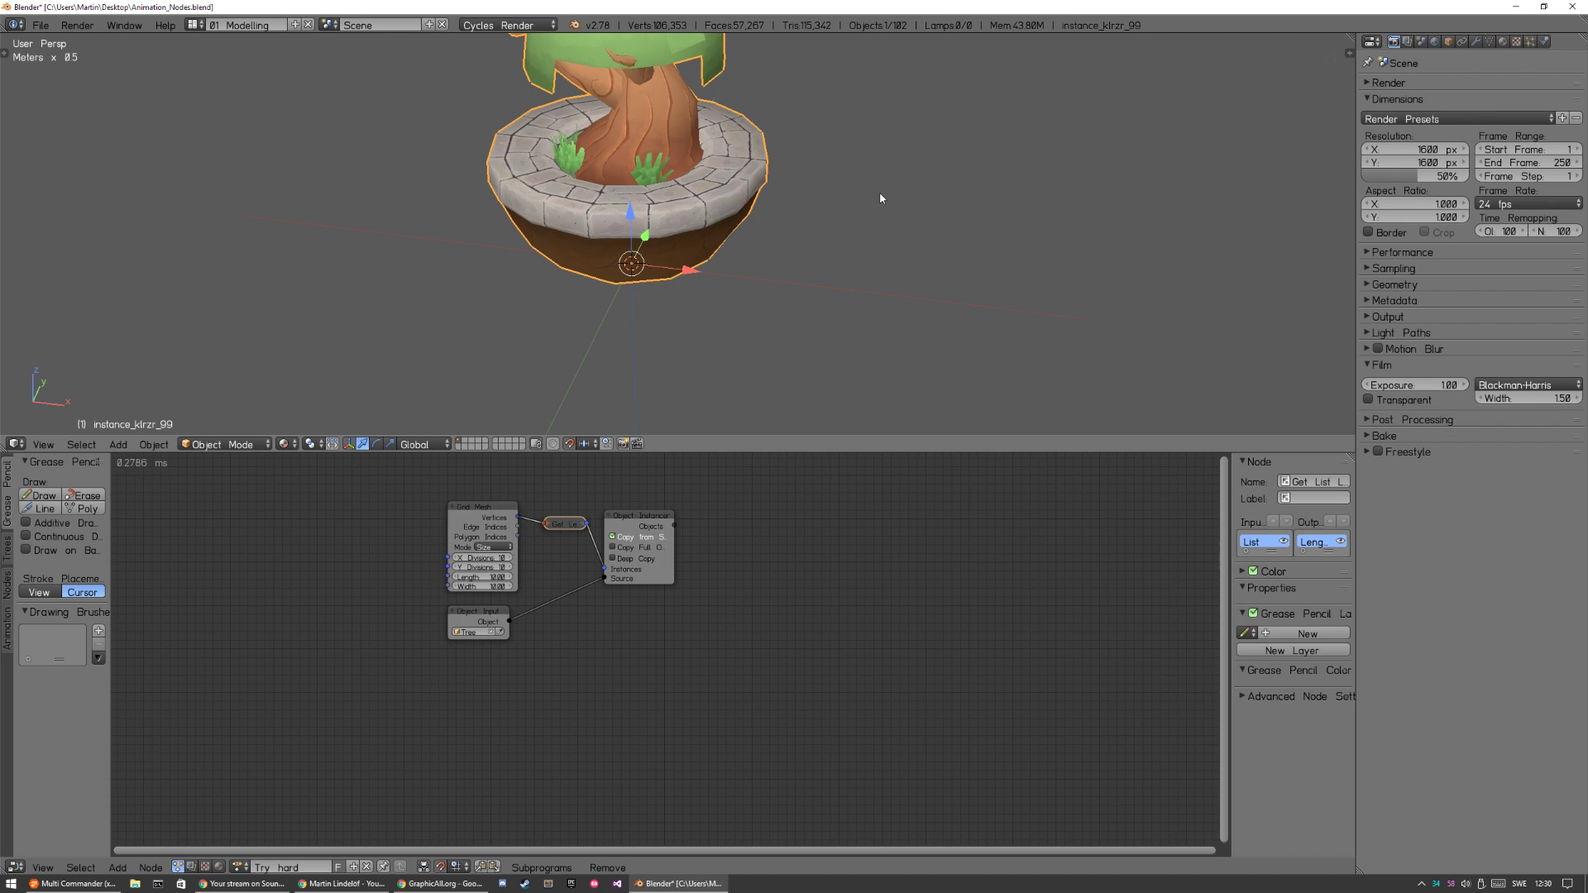
scroll(880, 199, down, 5)
middle_drag(777, 265, 877, 285)
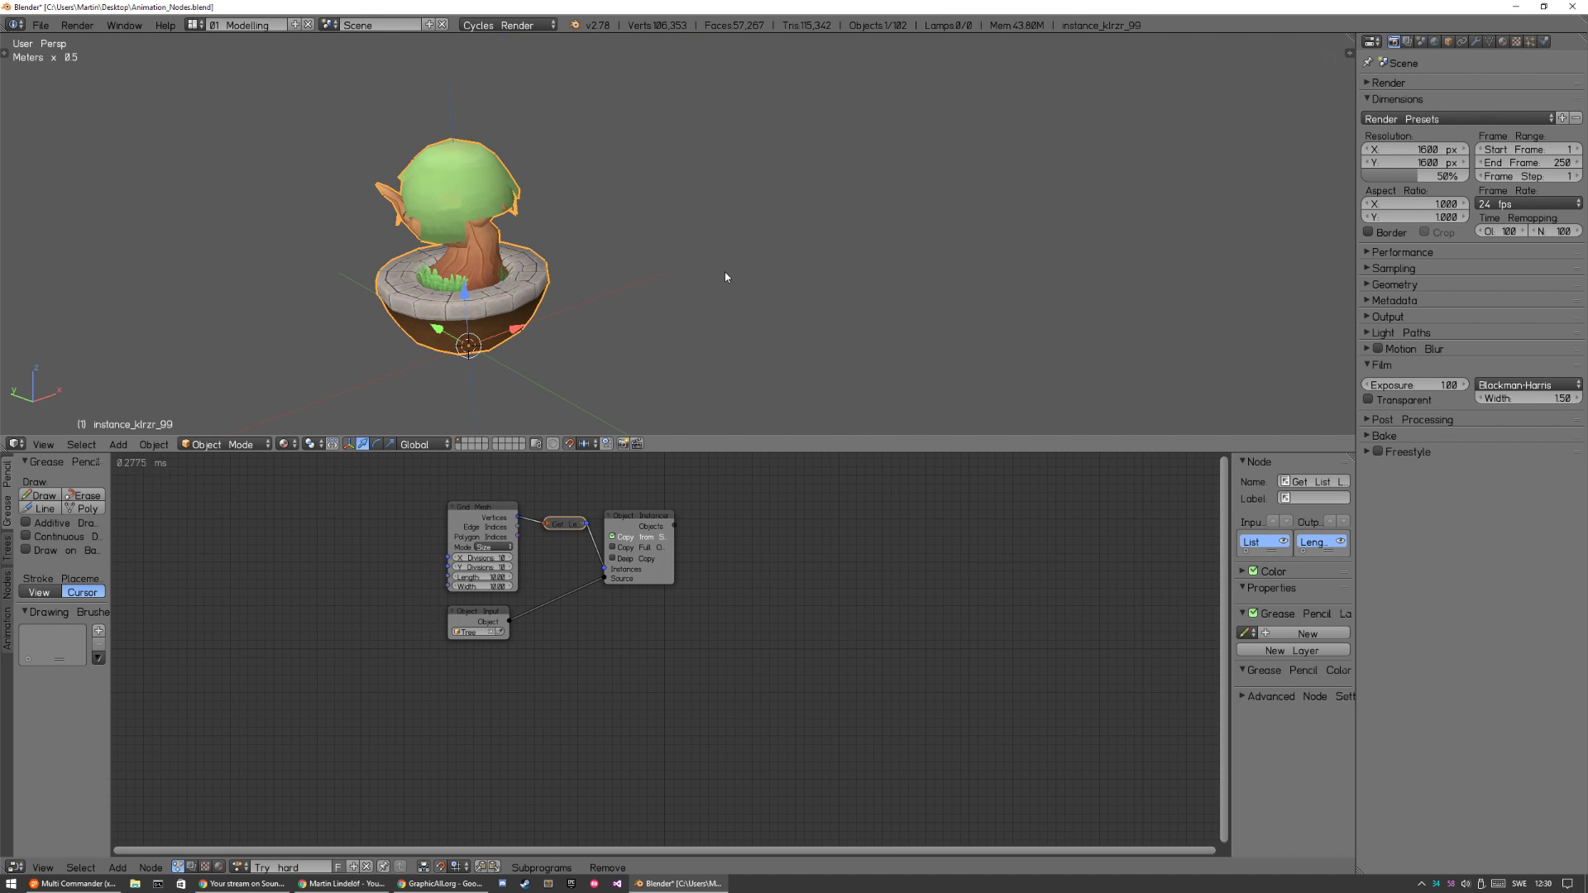
key(x)
key(Return)
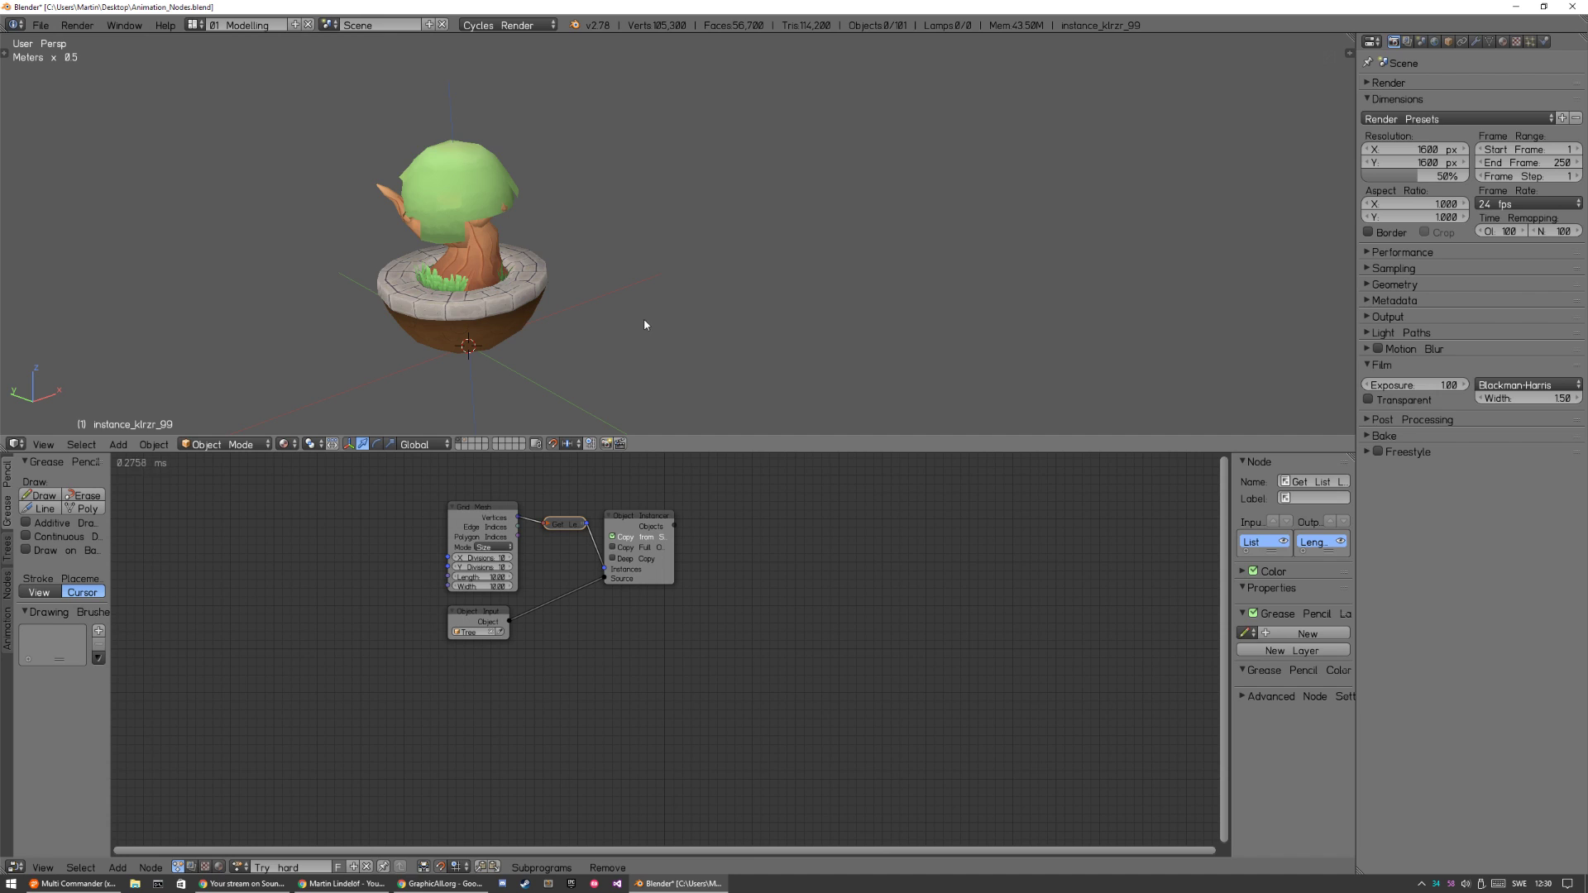
Check the tree instance's mesh in Edit Mode and return to Object Mode with nothing selected.
key(a)
key(Tab)
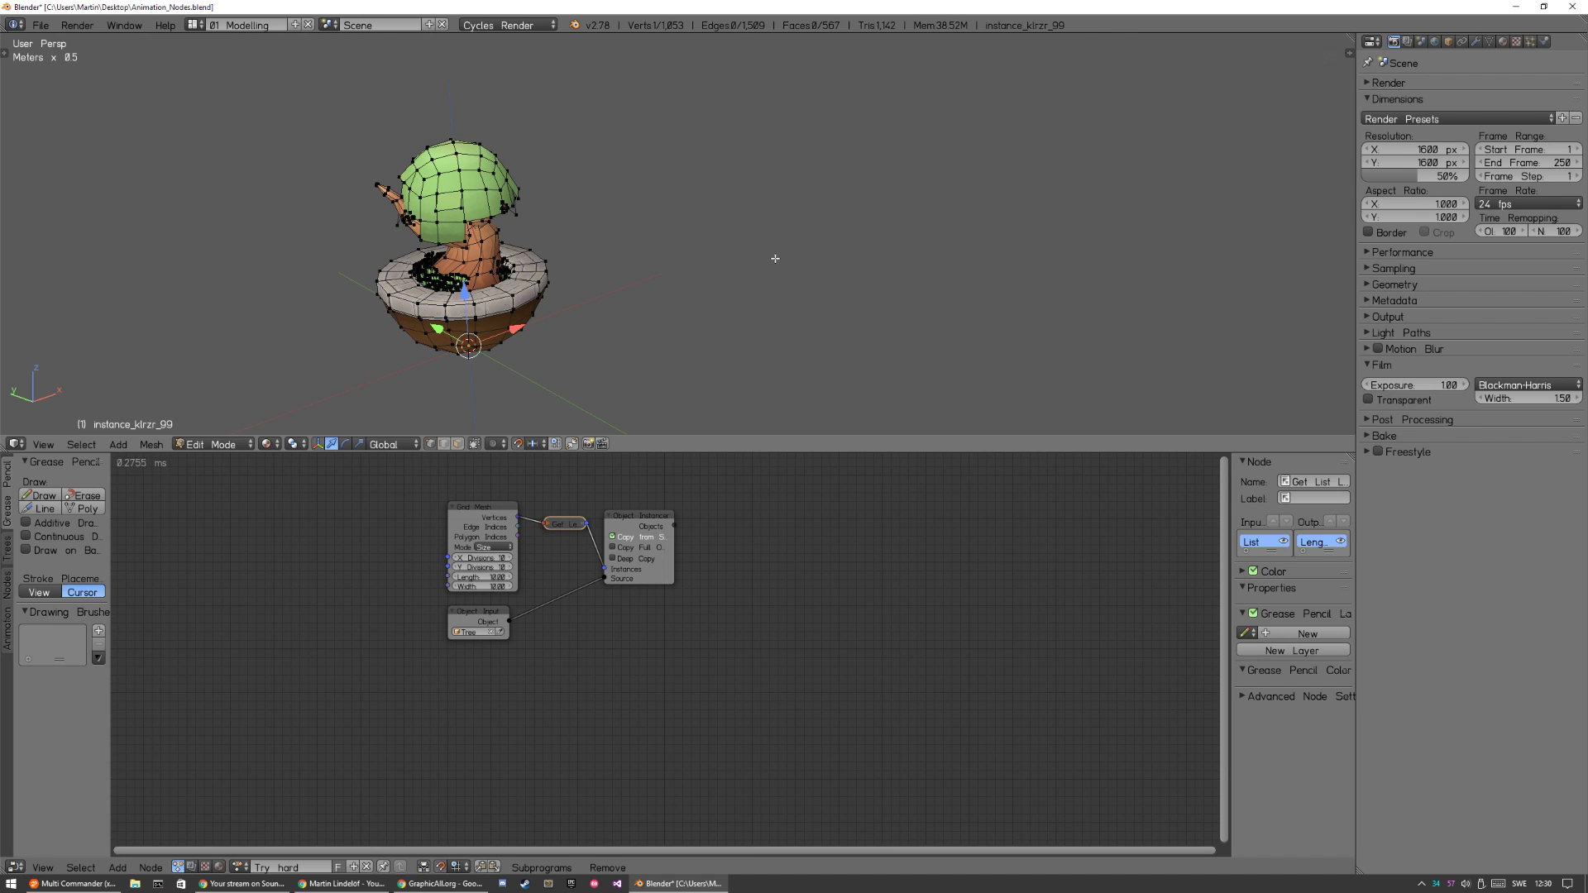
key(Tab)
key(a)
Save the Blender file, overwriting the existing version.
middle_drag(664, 280, 731, 312)
key(ctrl+s)
click(714, 294)
Add a Translation Matrix node and place it just below the Object Instancer node.
drag(659, 550, 676, 550)
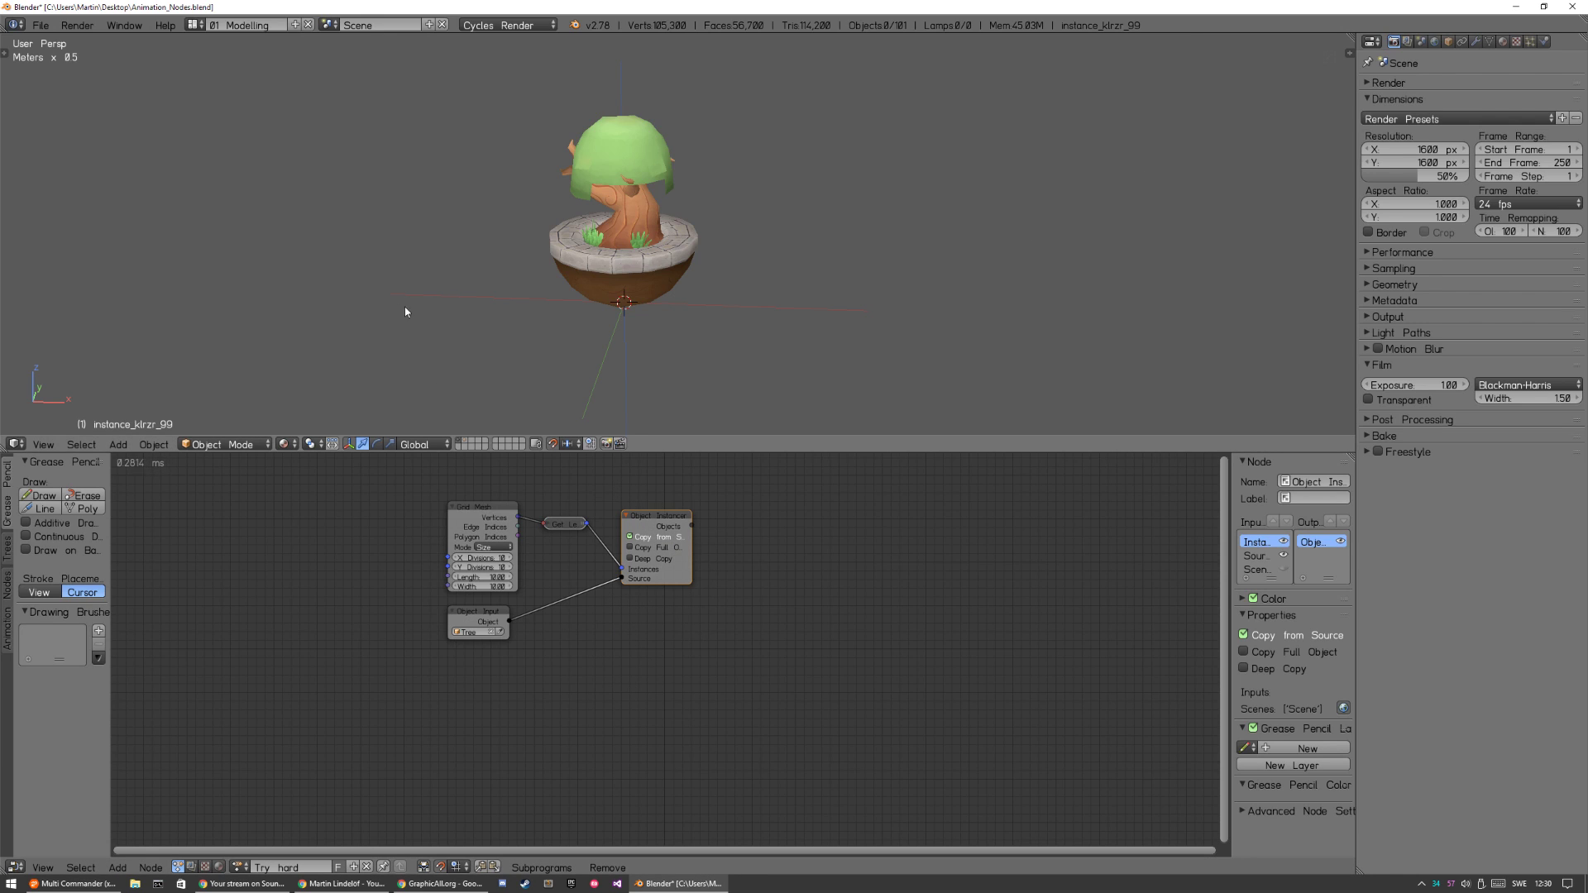
key(shift+a)
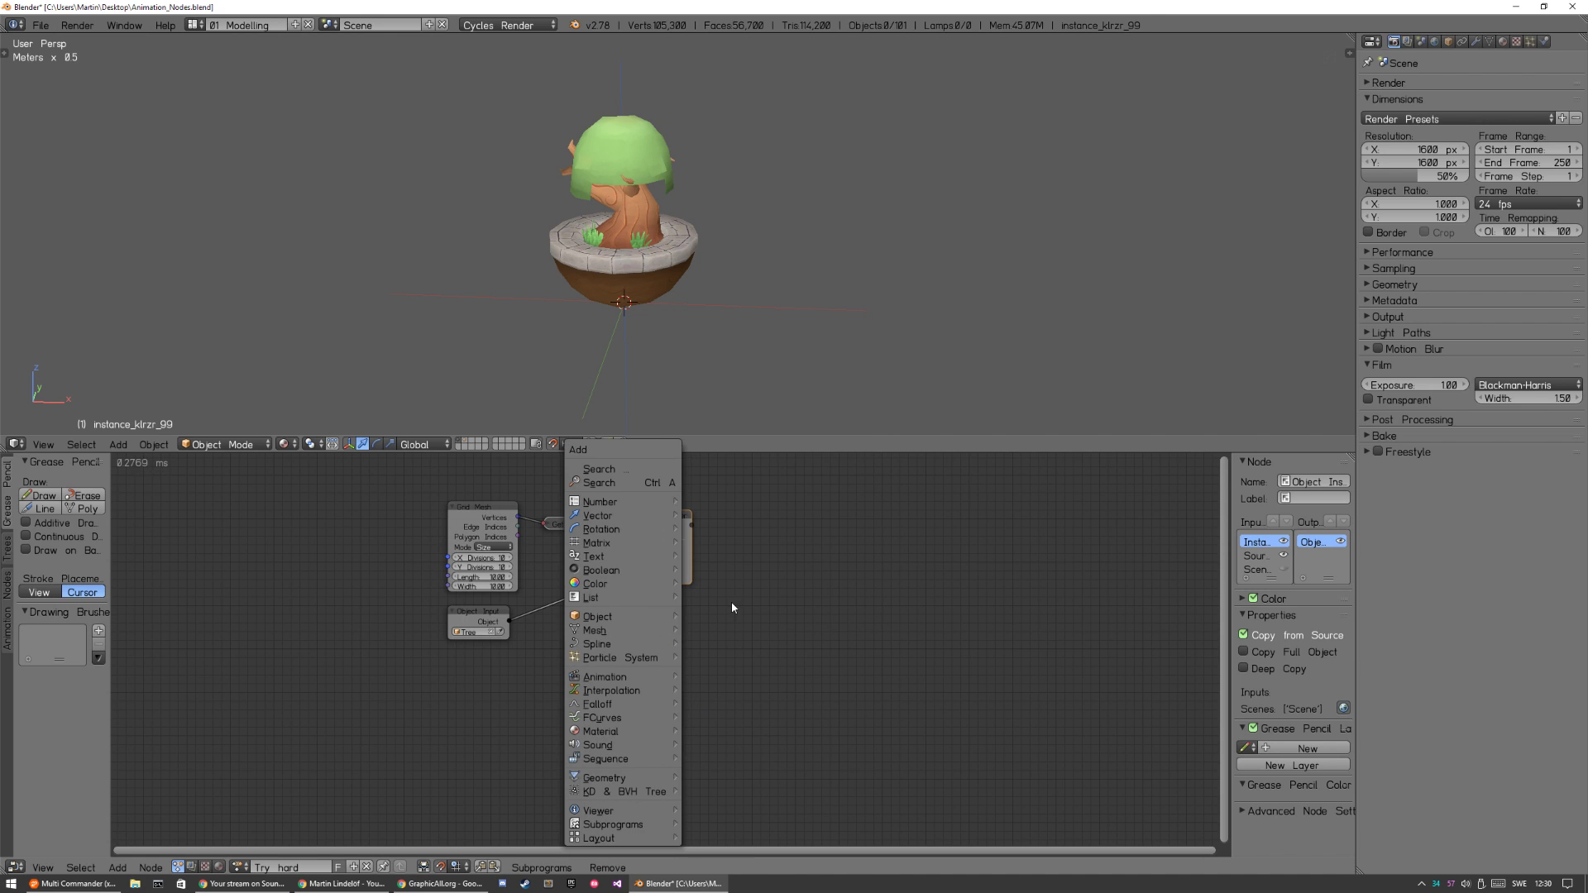
key(ctrl+a)
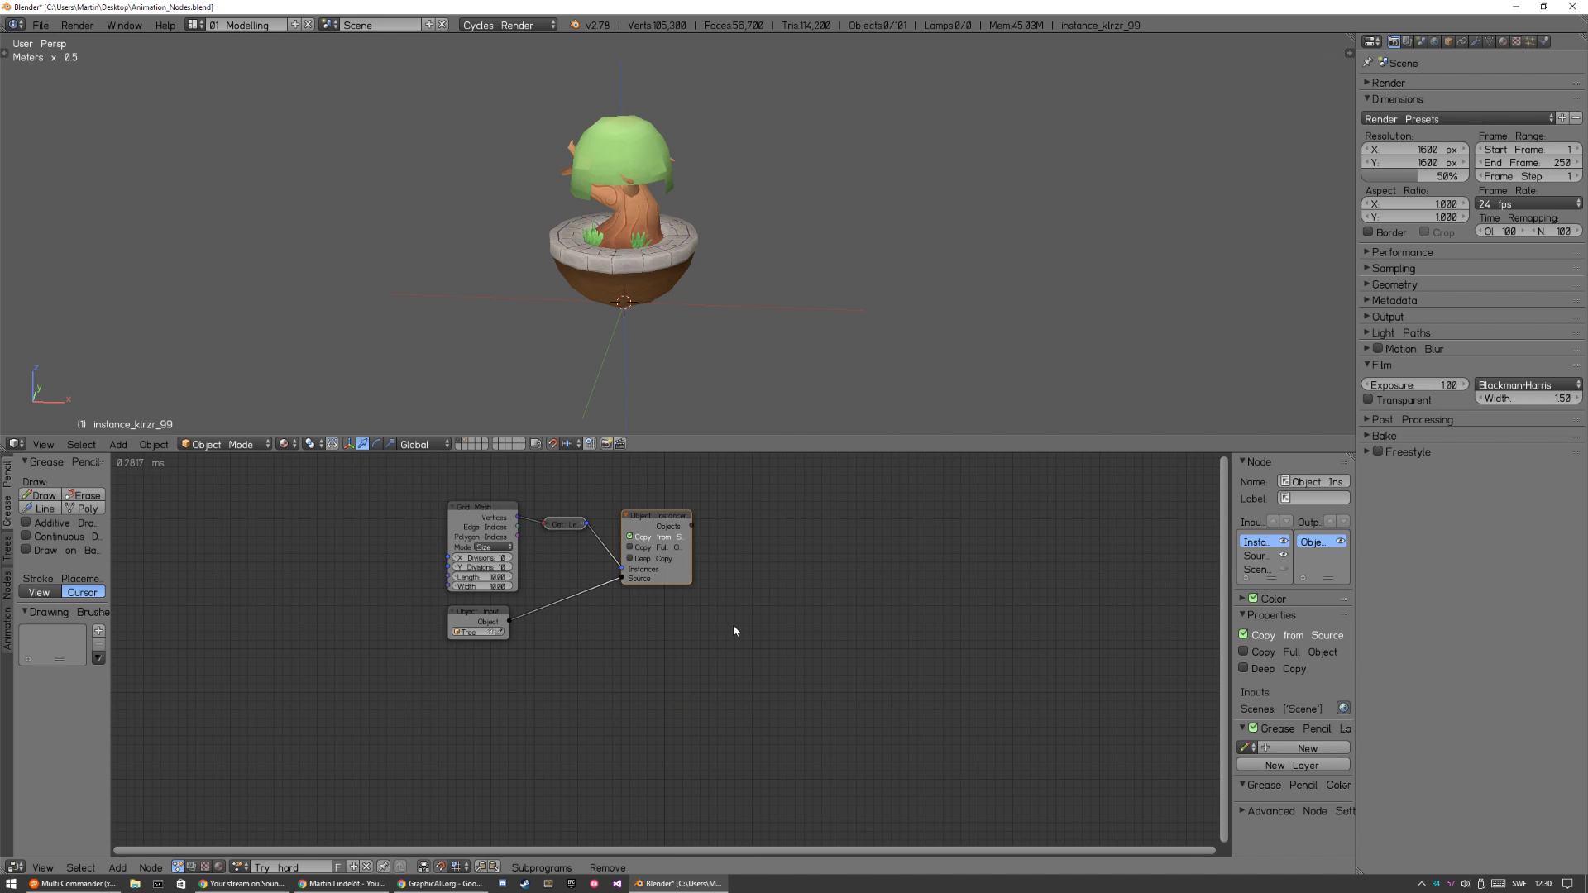
key(shift+a)
mouse_move(746, 499)
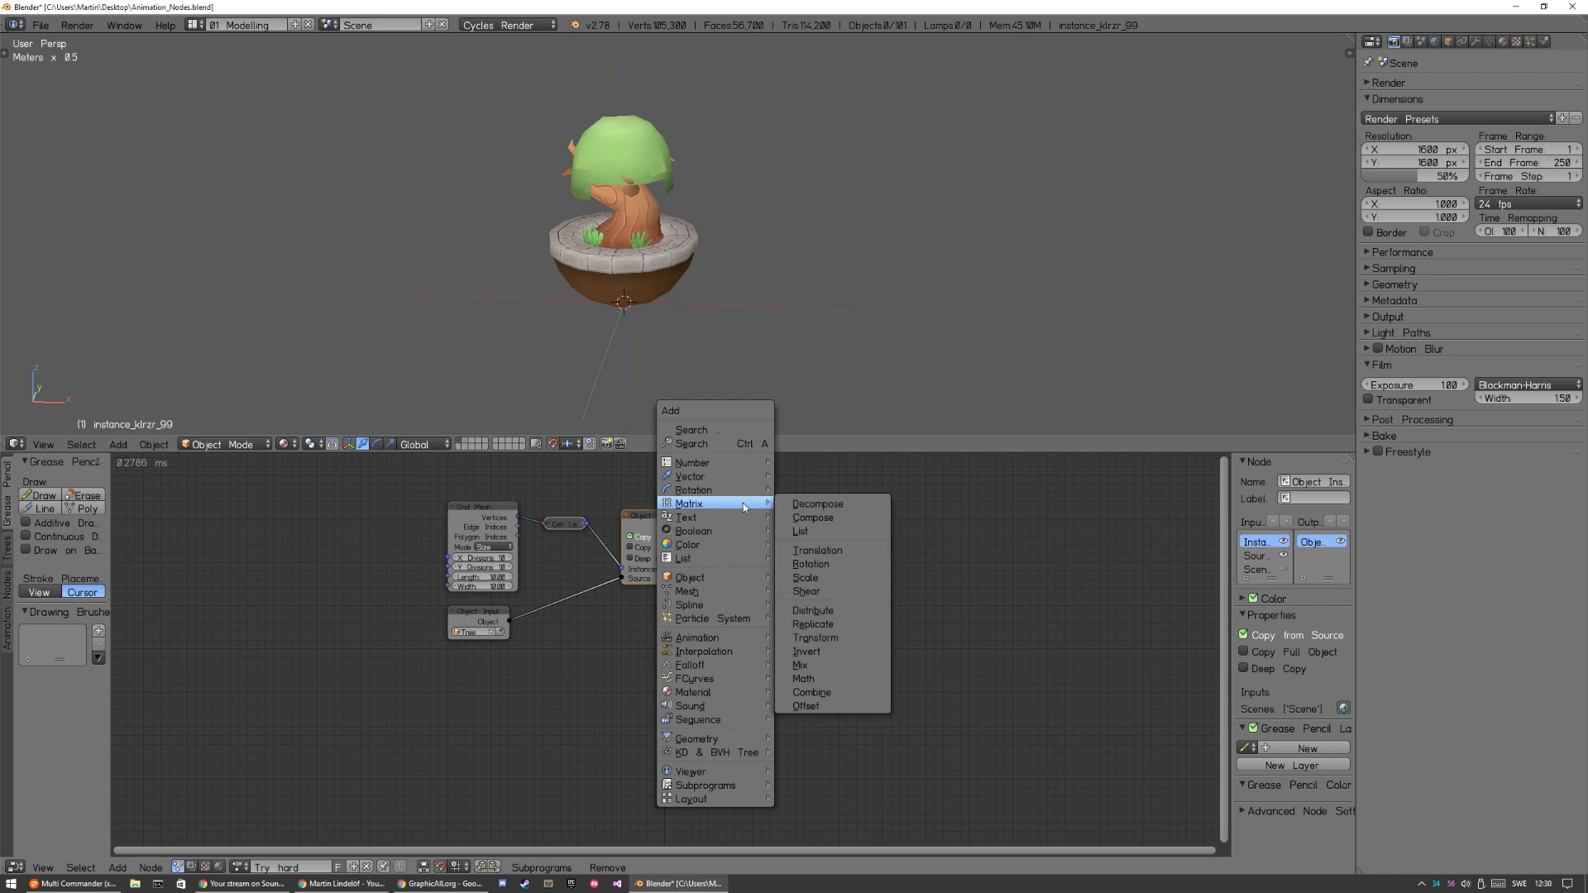
click(843, 547)
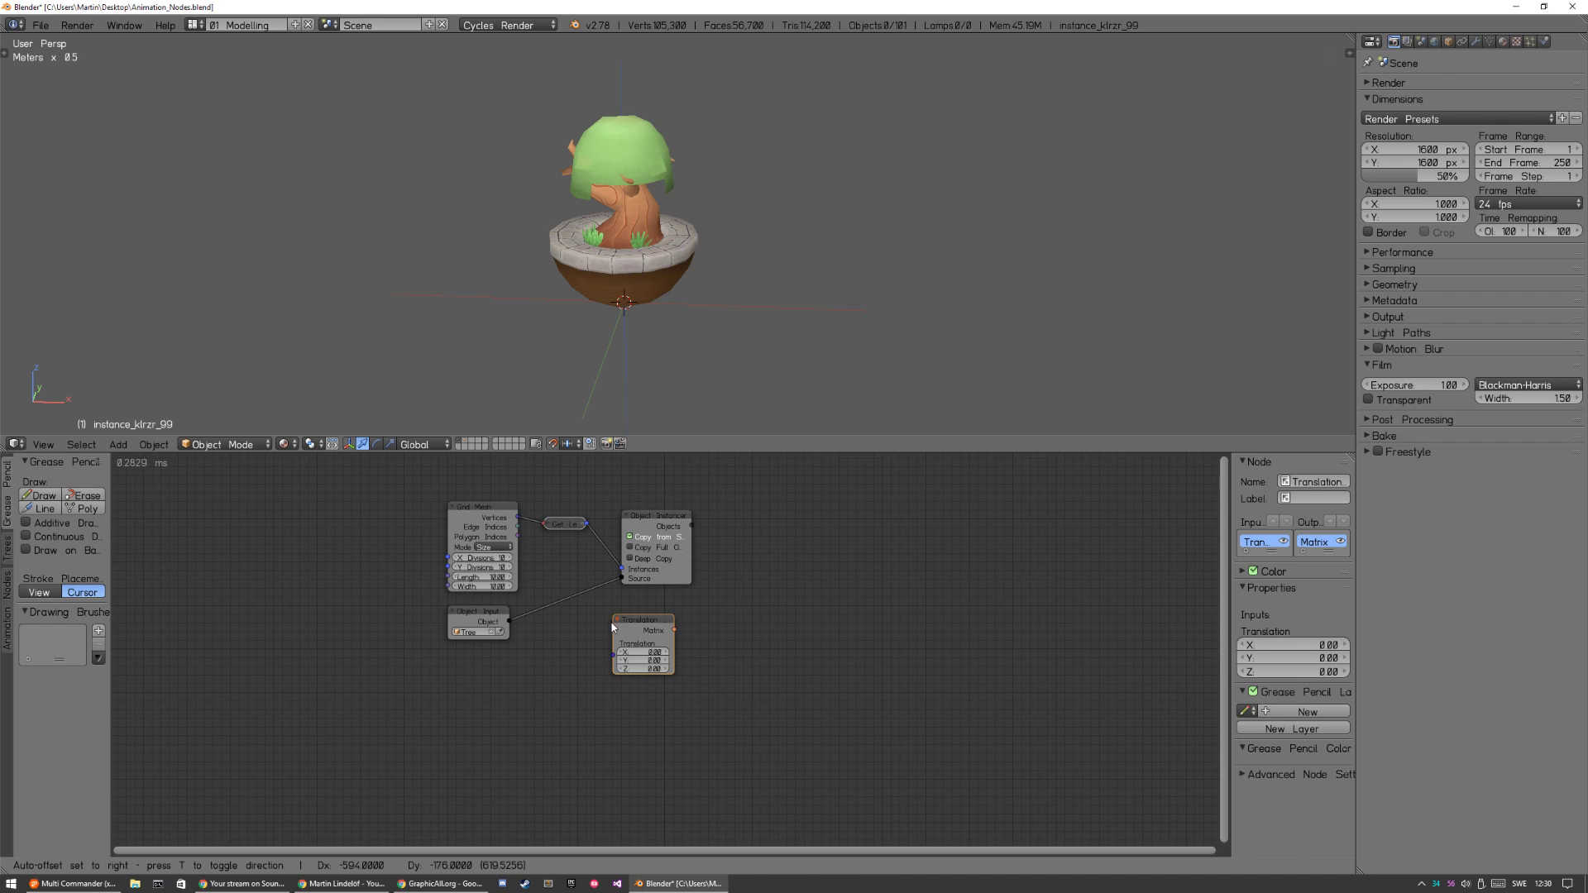
click(625, 612)
Spread out the Object Instancer and Translation Matrix nodes to make room in the node tree.
drag(651, 530, 699, 515)
drag(652, 616, 800, 611)
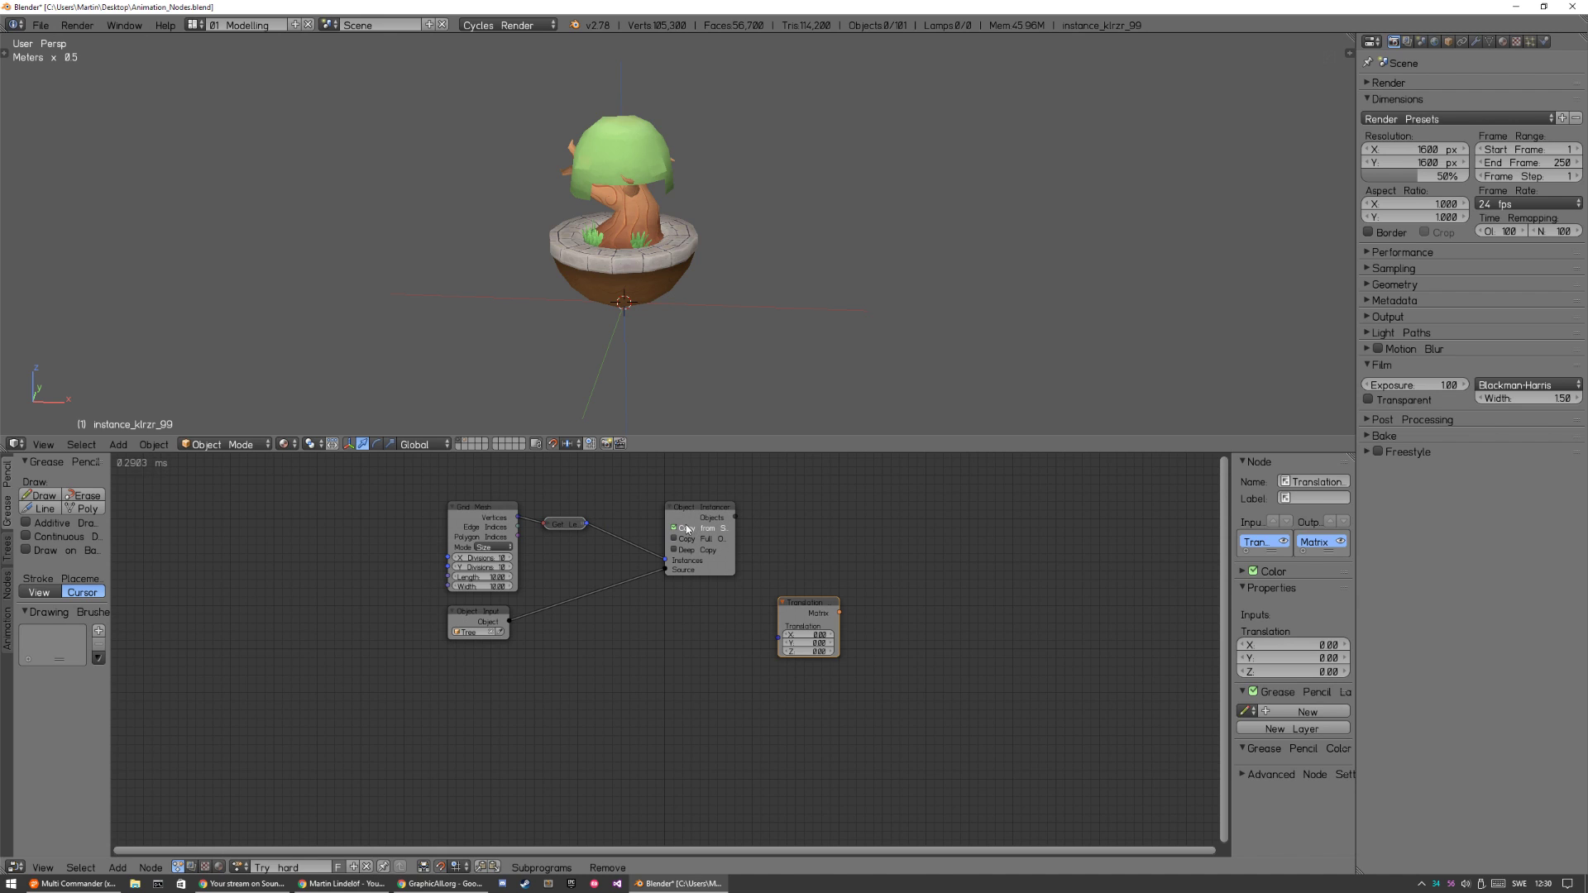
drag(689, 511, 692, 562)
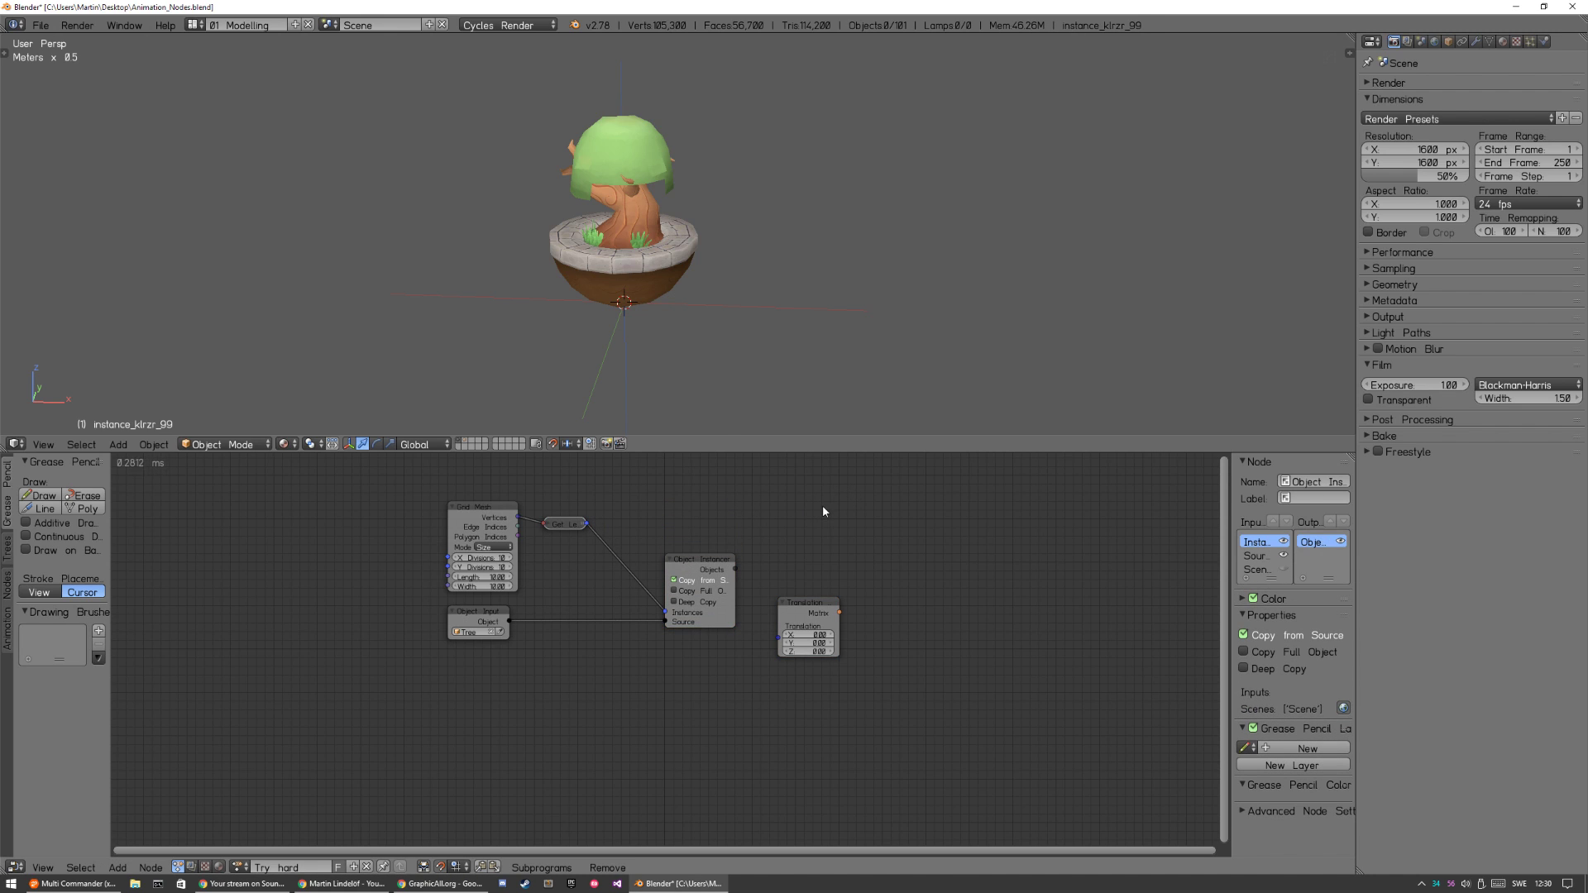
Add an Object Matrix Output node and place it beyond the Object Instancer node.
key(shift+a)
mouse_move(817, 579)
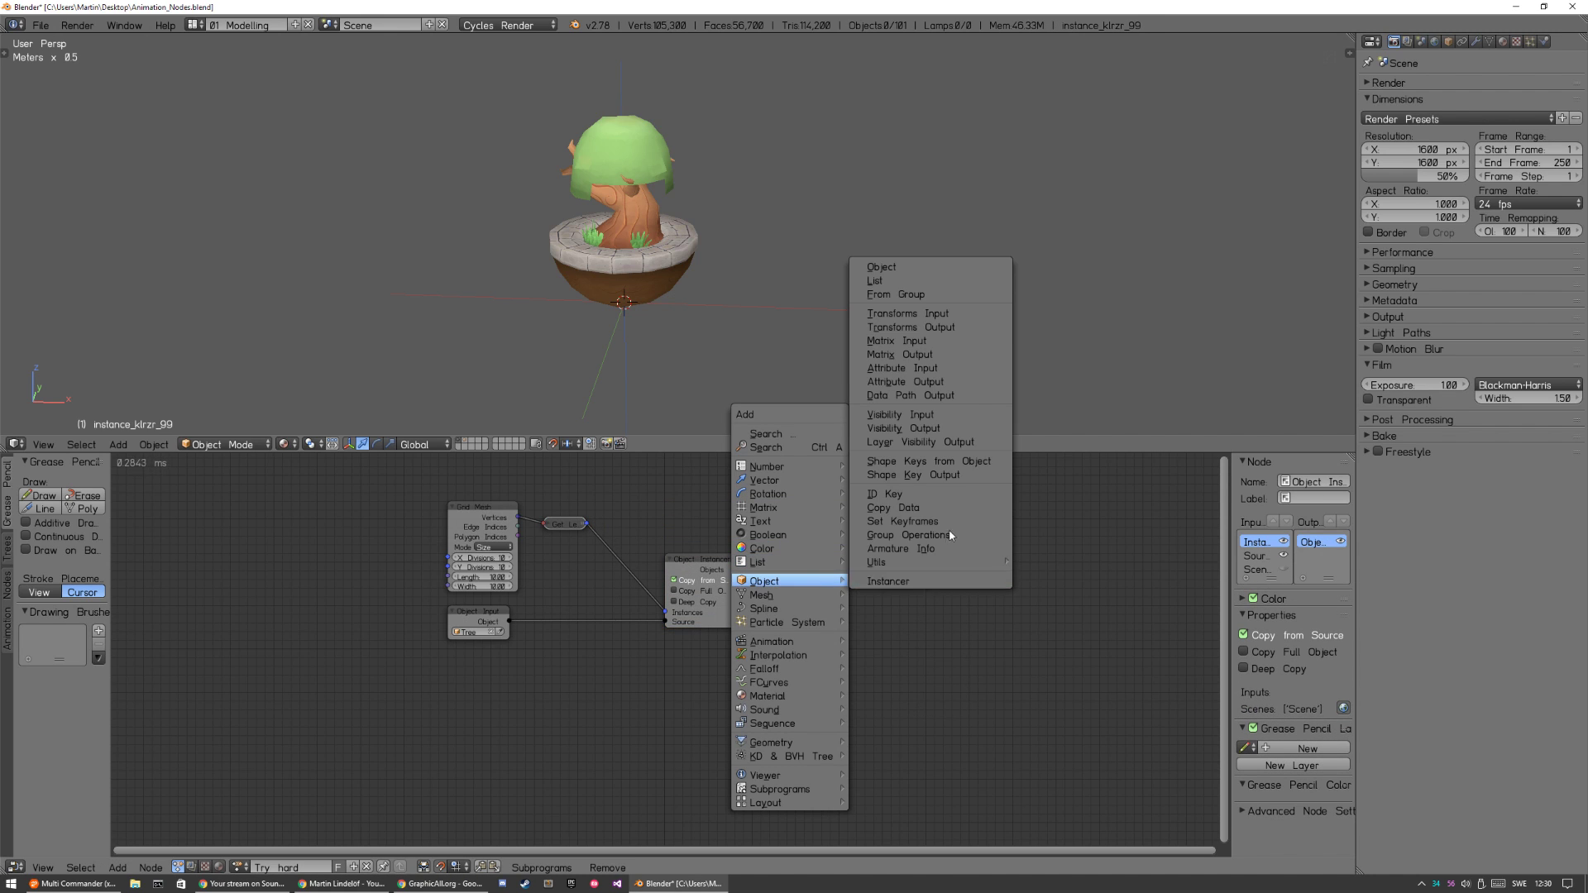
click(929, 355)
click(839, 514)
Move the Translation Matrix node above the Object Instancer and link both nodes' outputs to the Object Matrix Output node.
drag(804, 604, 659, 452)
drag(736, 569, 840, 539)
drag(726, 500, 840, 548)
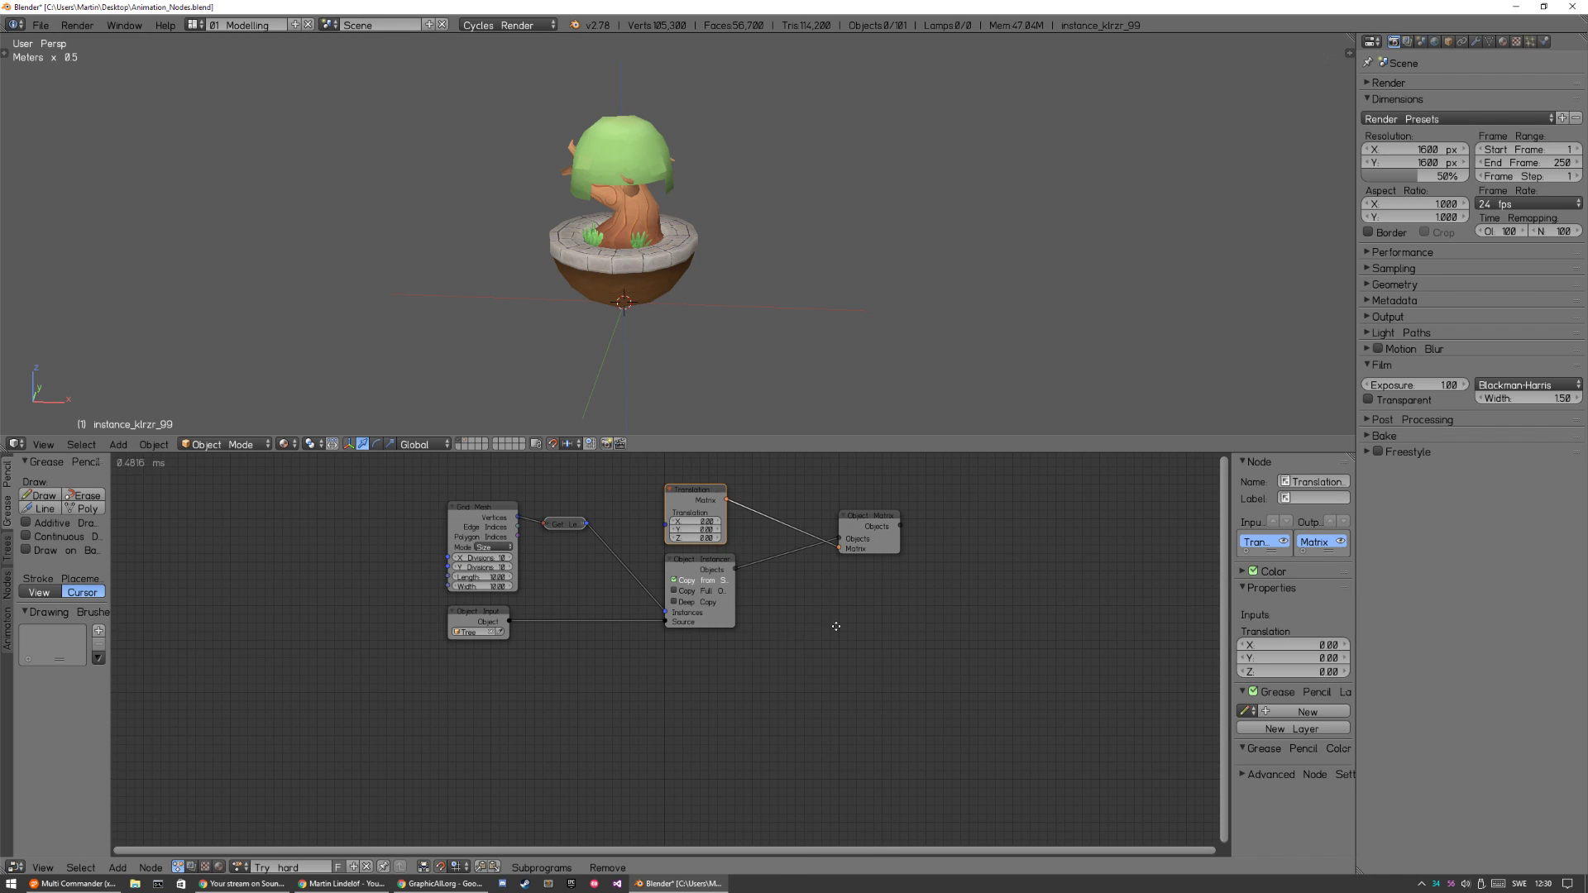
Link the Grid Mesh node's Vertices to the Translation Matrix input to distribute the tree instances over the grid.
middle_drag(820, 627, 913, 638)
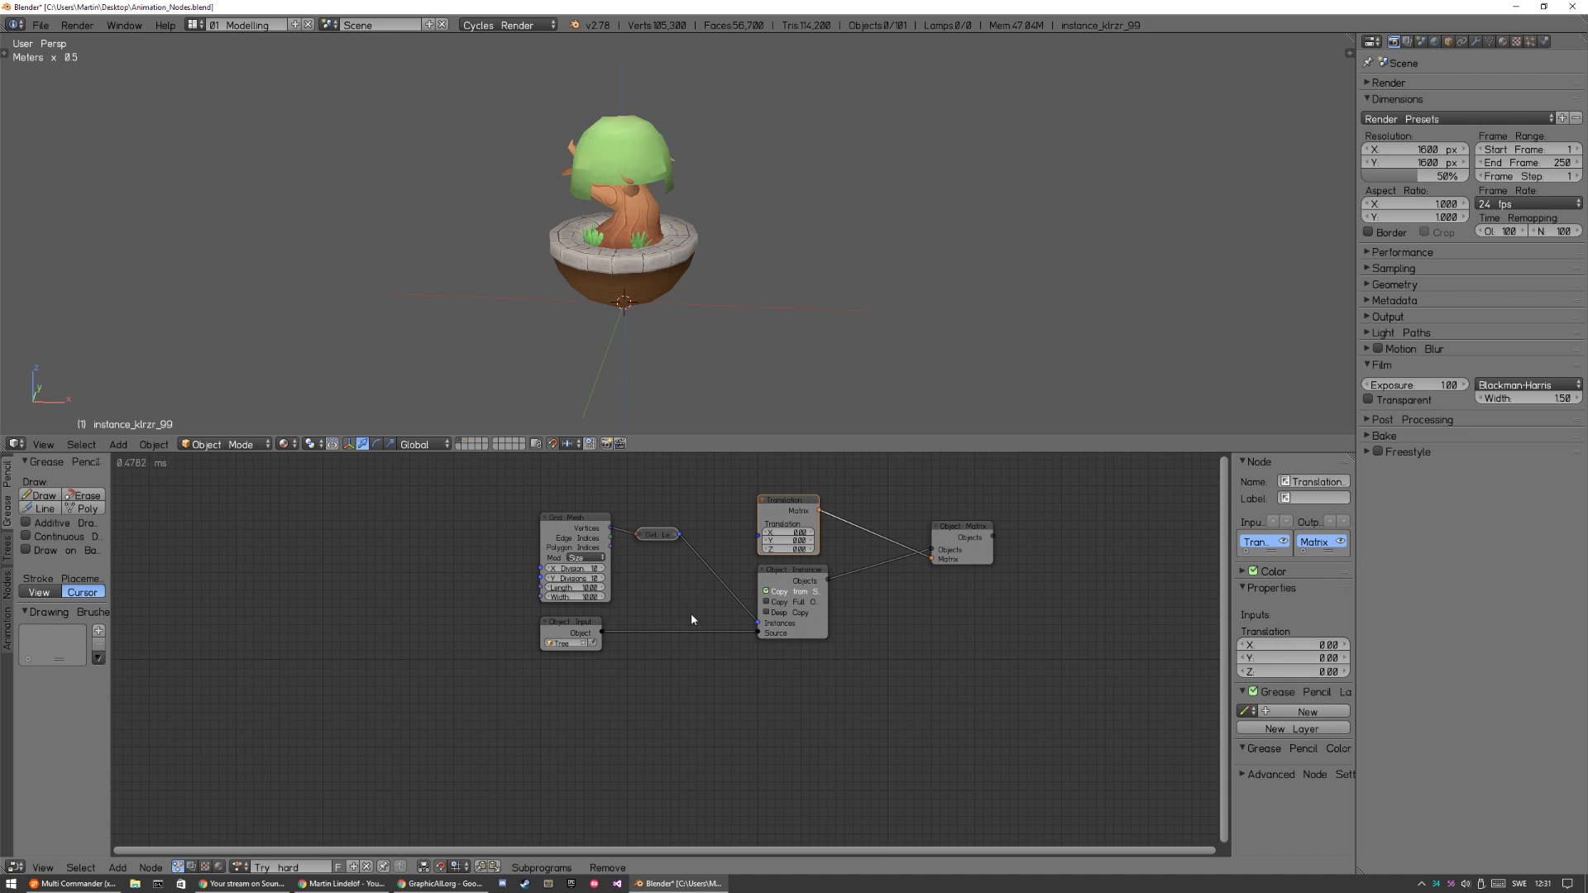
drag(611, 528, 759, 533)
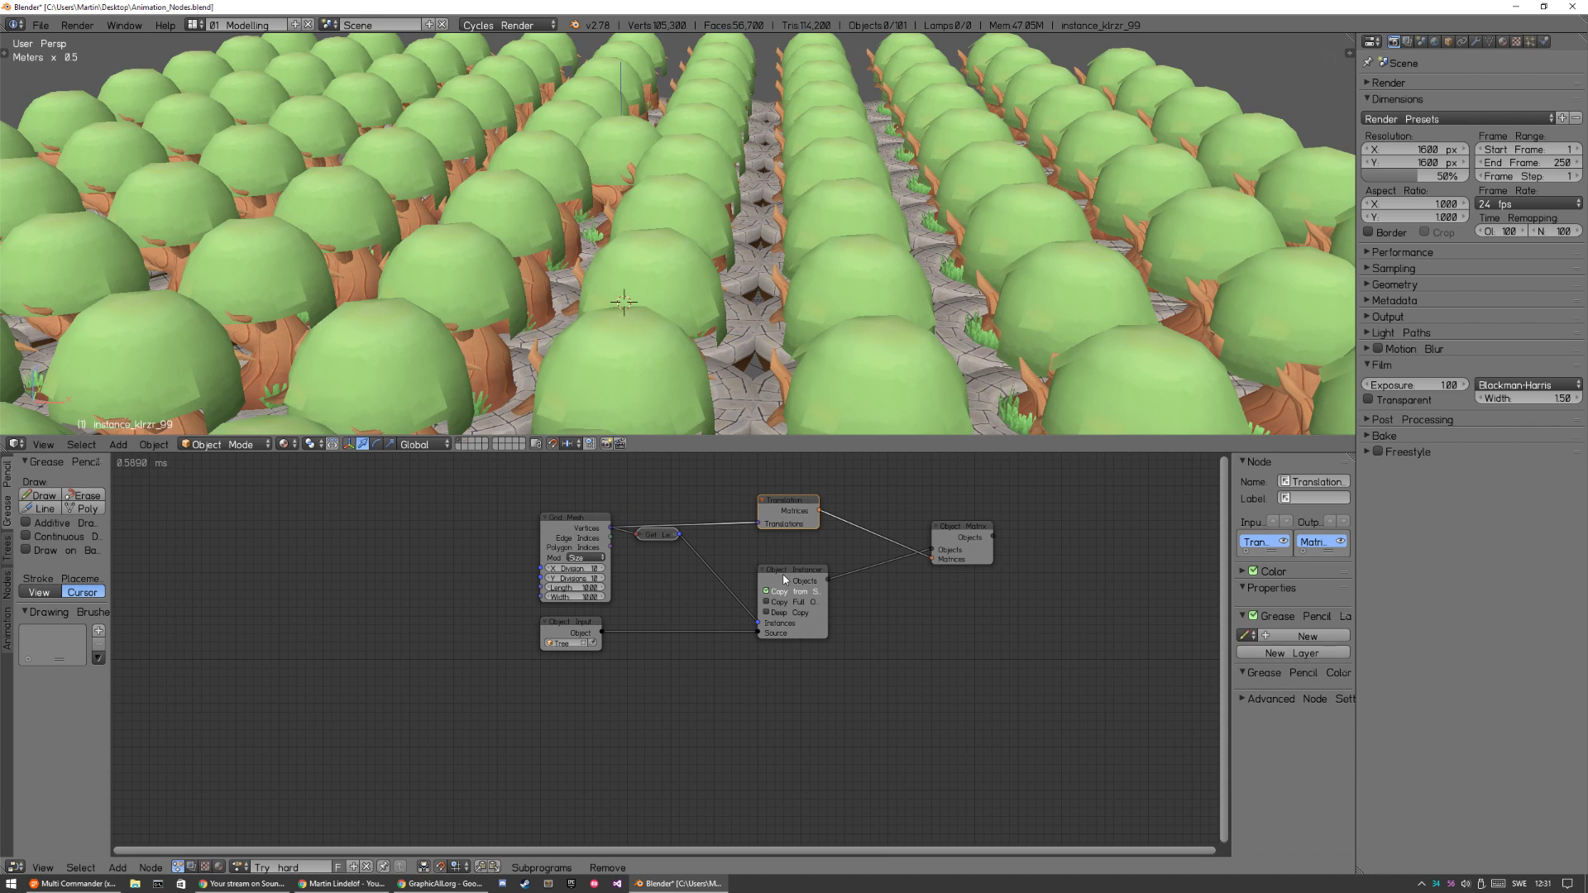
scroll(932, 227, down, 6)
middle_drag(932, 227, 865, 291)
scroll(926, 261, down, 5)
scroll(841, 320, up, 4)
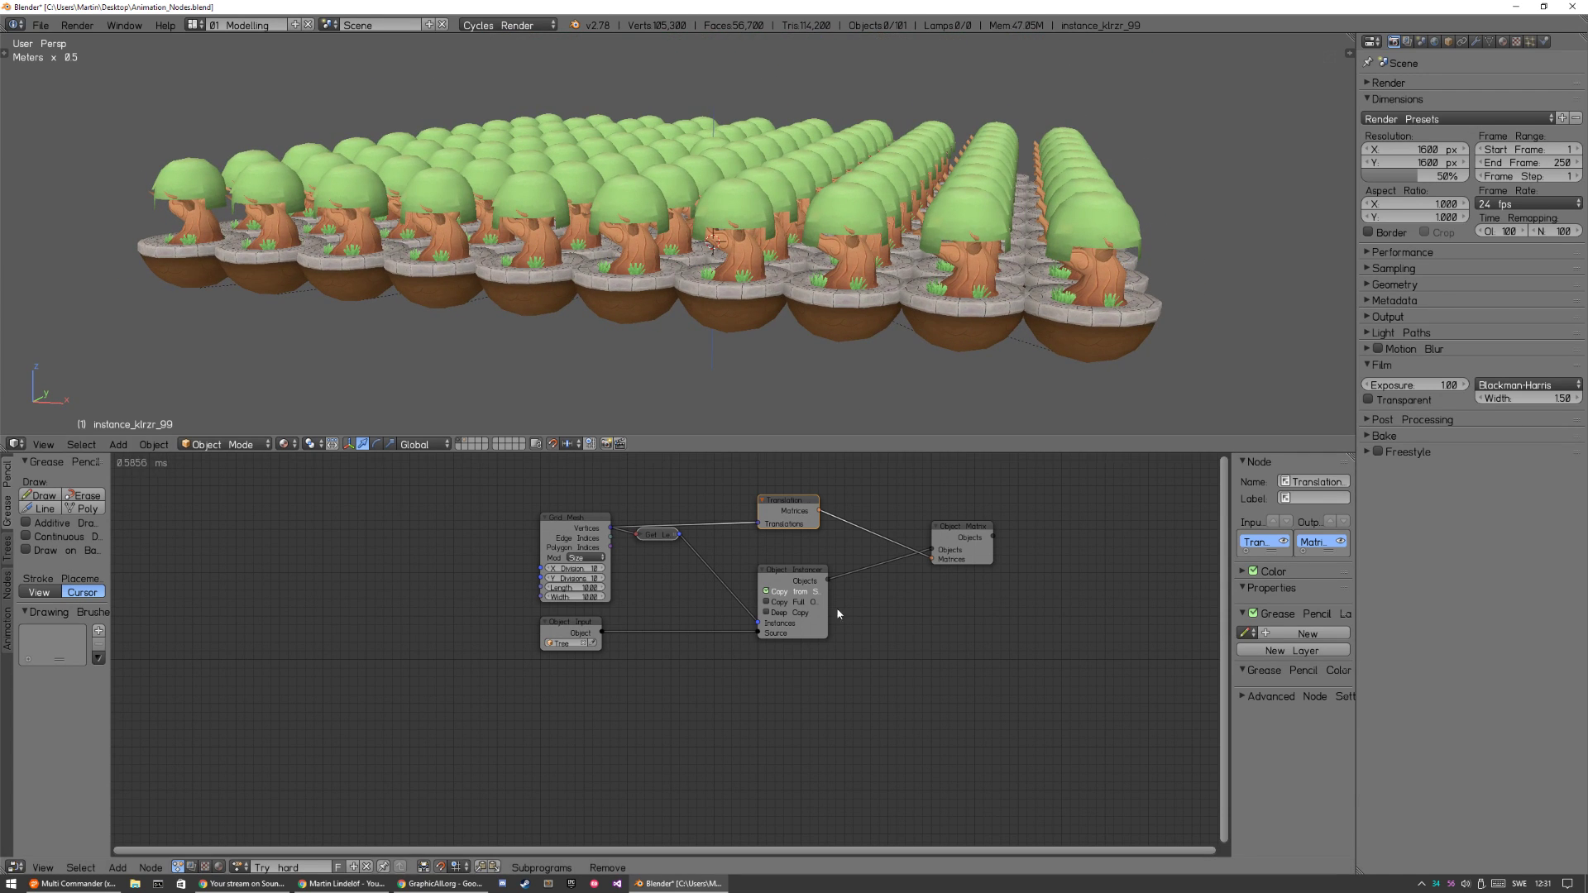
Add a 3D Viewer node above the Object Matrix Output node and link the translation matrices to its Data input.
key(shift+a)
mouse_move(887, 833)
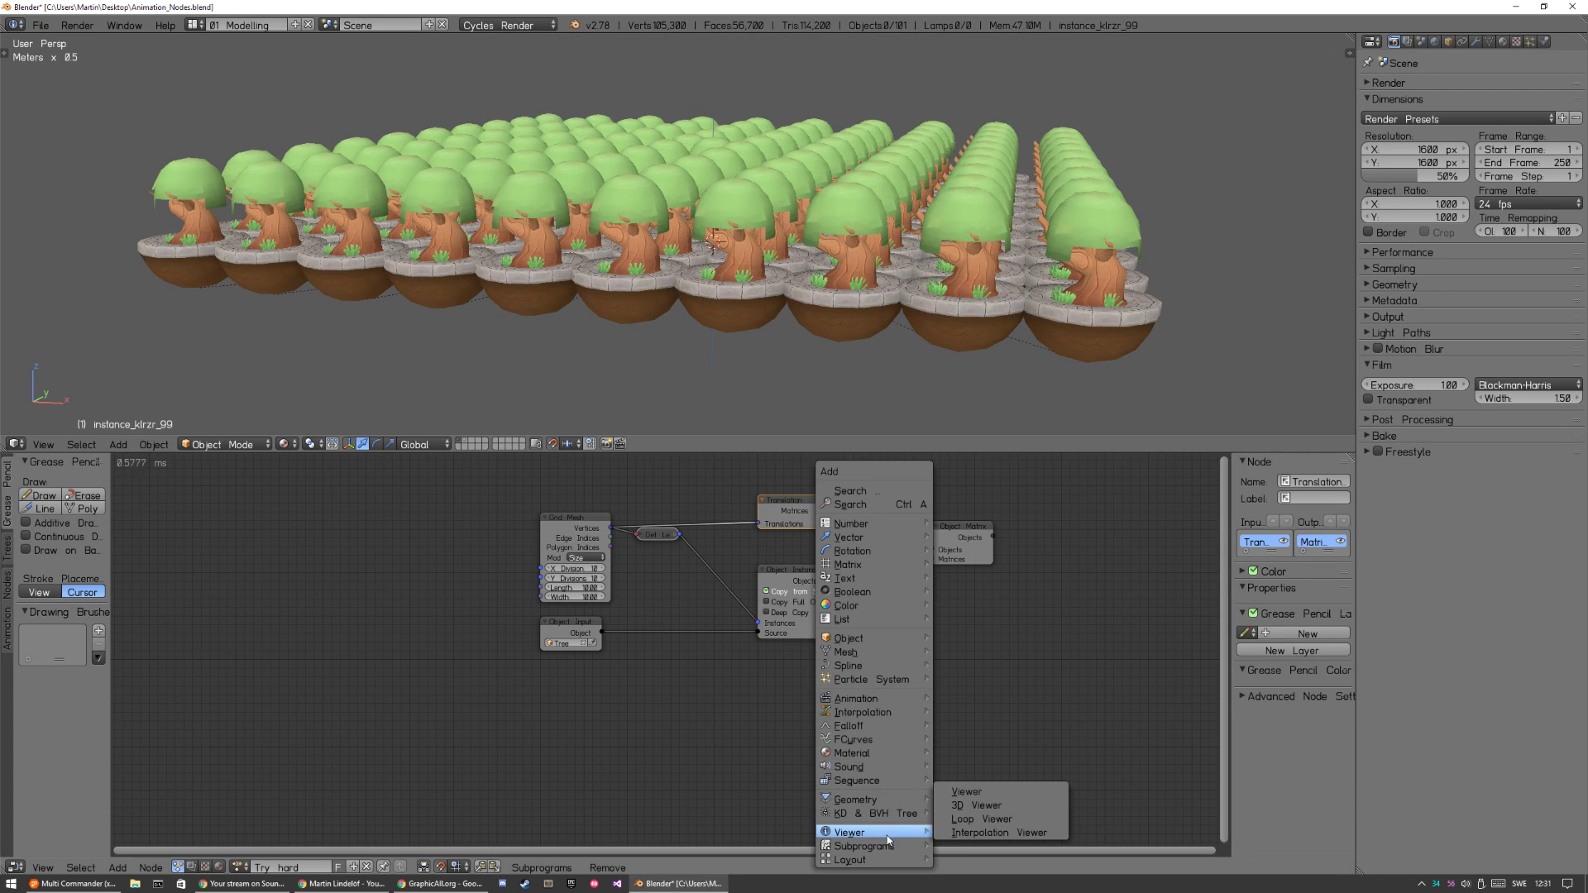
click(1019, 805)
click(934, 489)
drag(819, 510, 898, 495)
middle_drag(883, 380, 881, 331)
drag(936, 486, 962, 469)
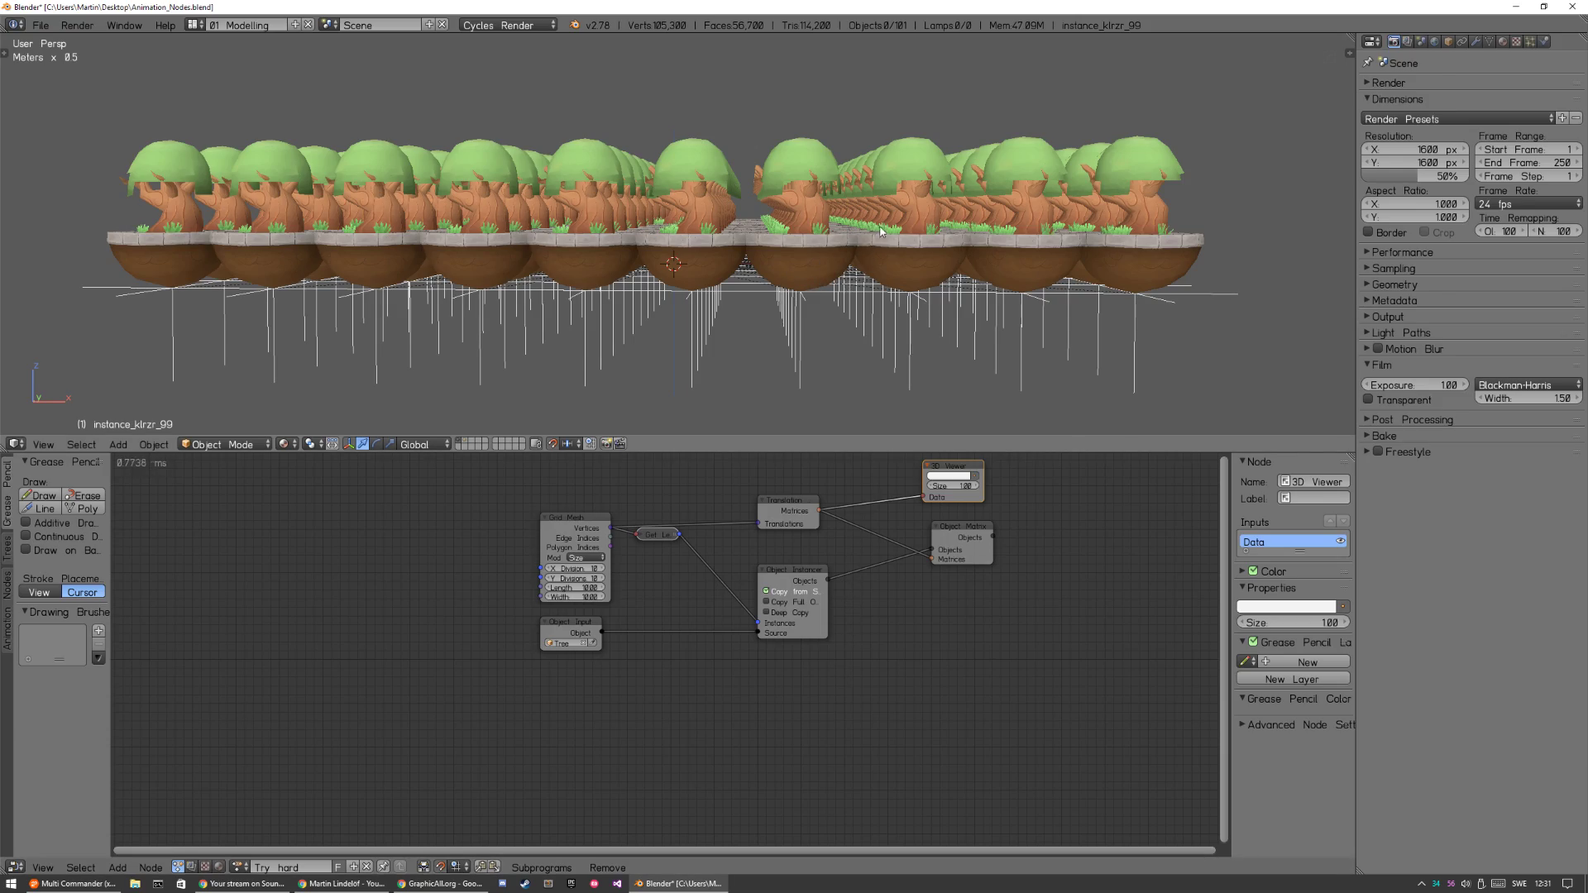
middle_drag(883, 232, 857, 291)
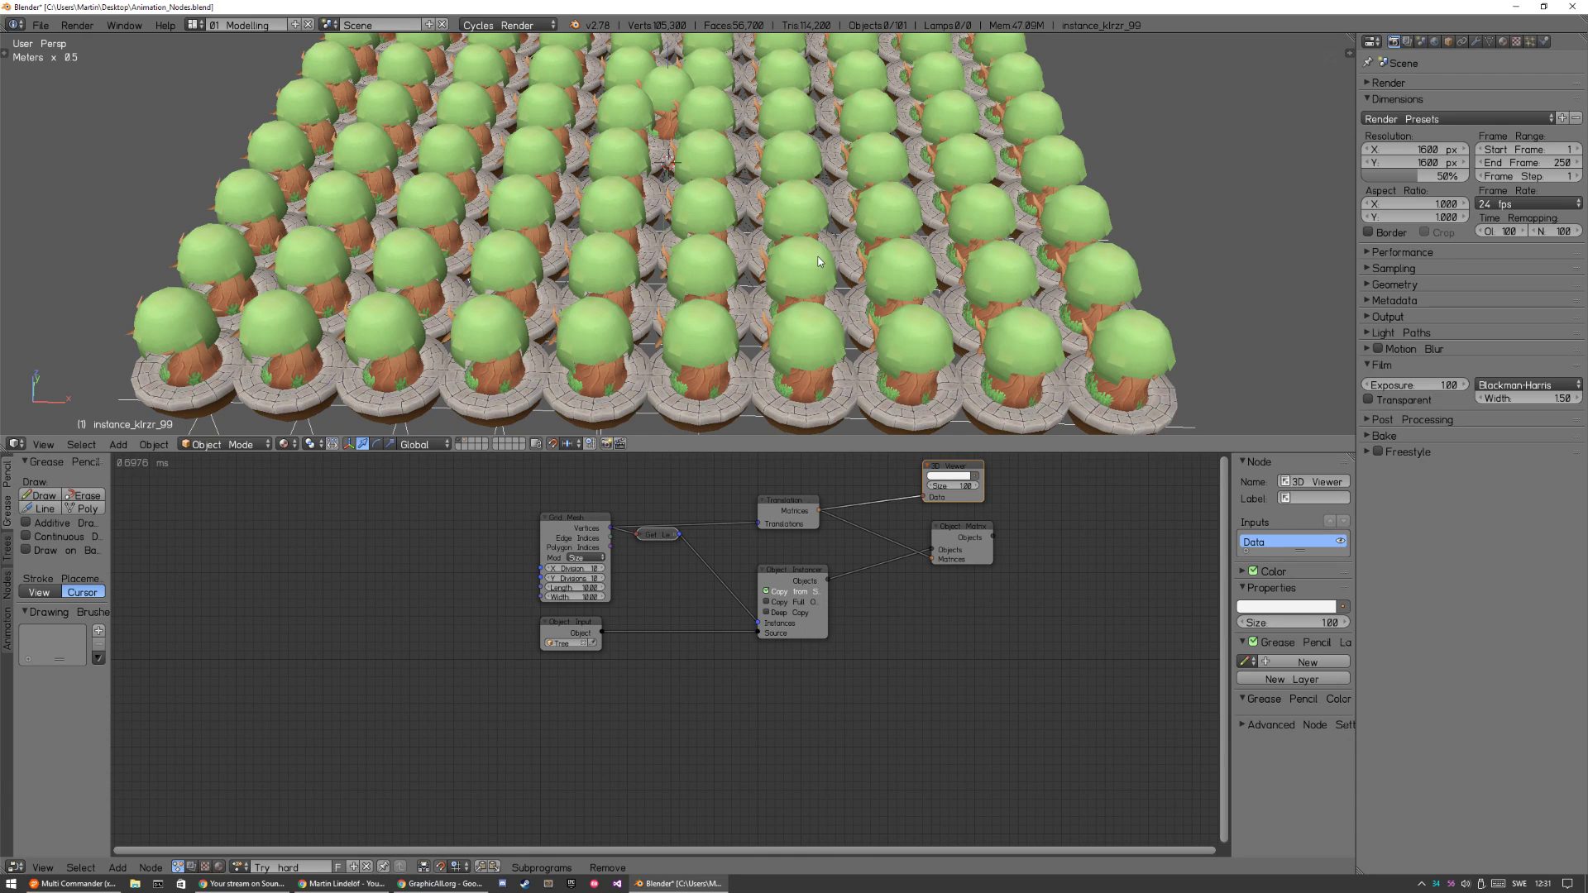
Select the original tree in the middle of the instanced grid and delete it.
right_click(670, 118)
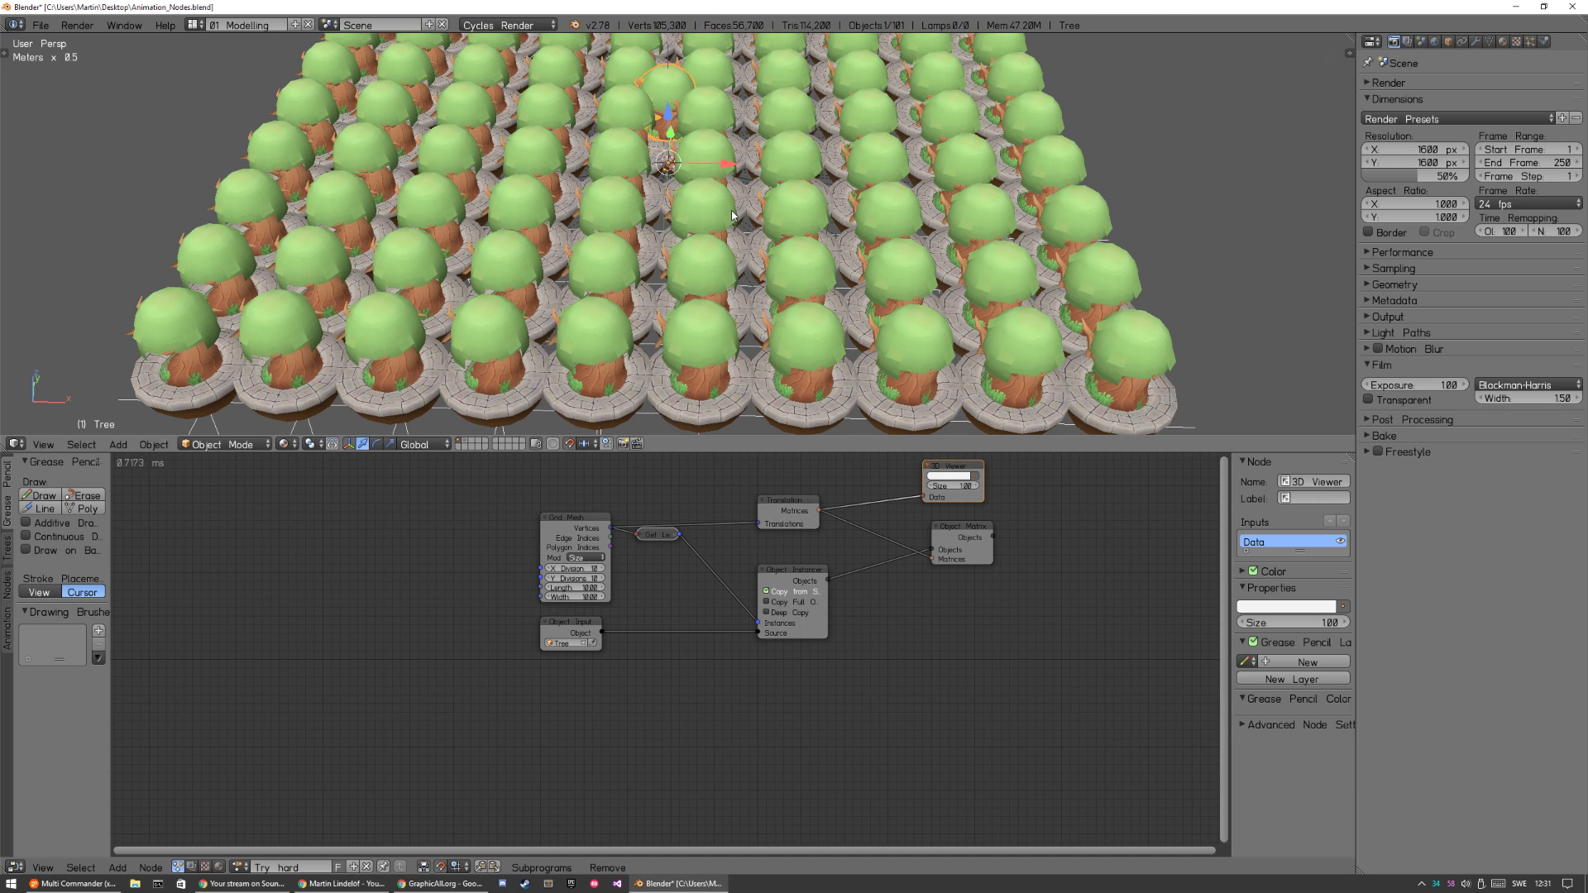
key(h)
key(alt+h)
key(x)
click(711, 226)
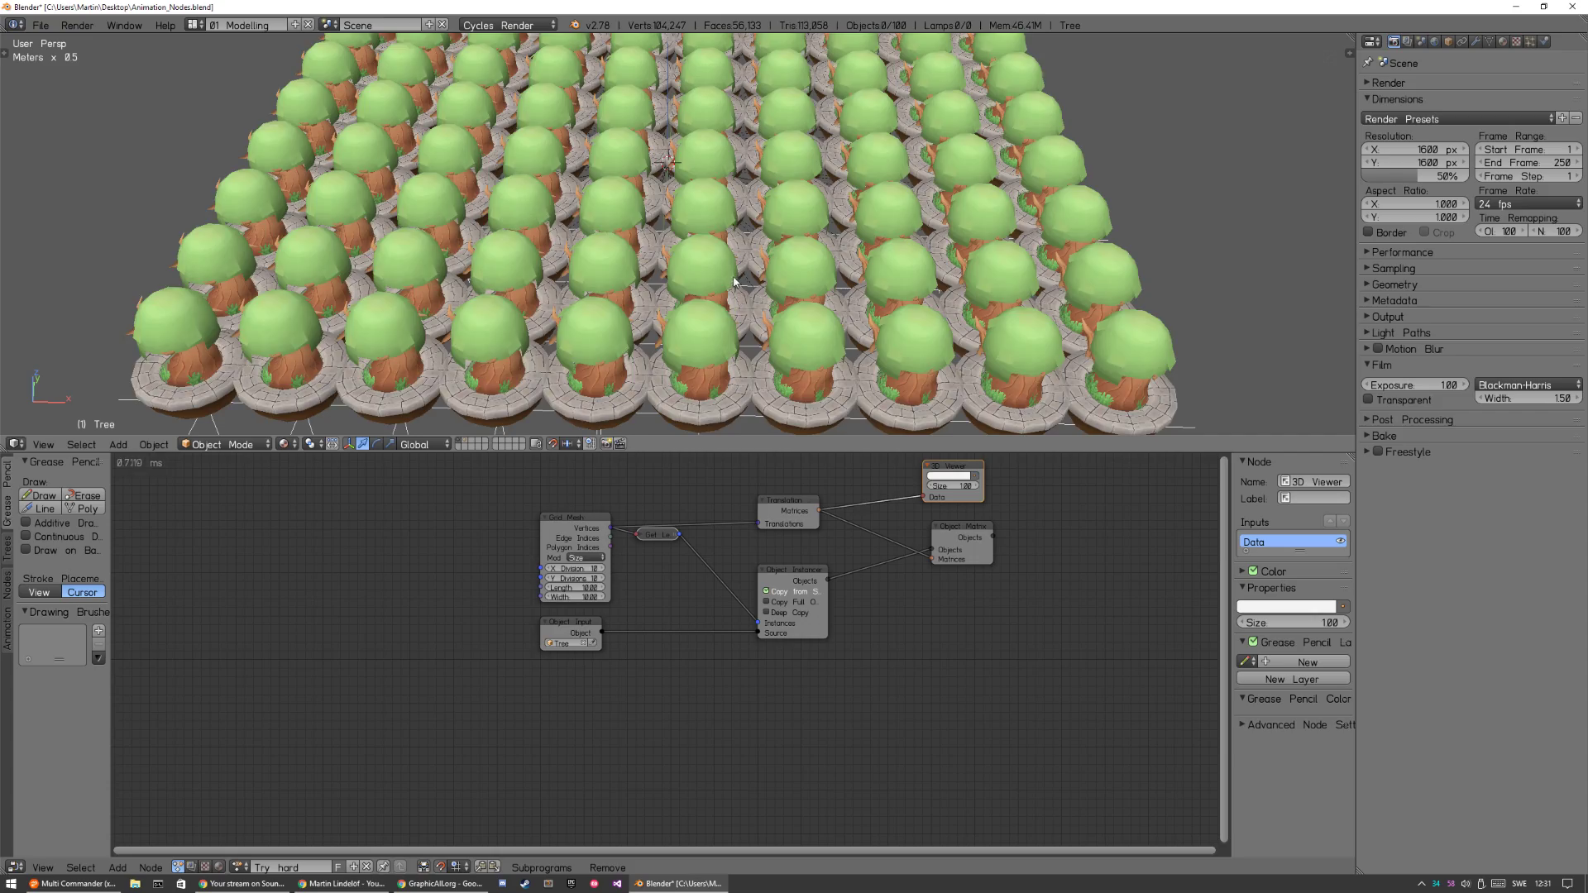
Add a sphere empty to the scene, move it above the far corner of the tree grid and scale it up.
mouse_move(759, 365)
middle_down()
mouse_move(767, 240)
mouse_move(762, 339)
mouse_move(761, 326)
mouse_move(817, 316)
mouse_move(742, 354)
middle_up()
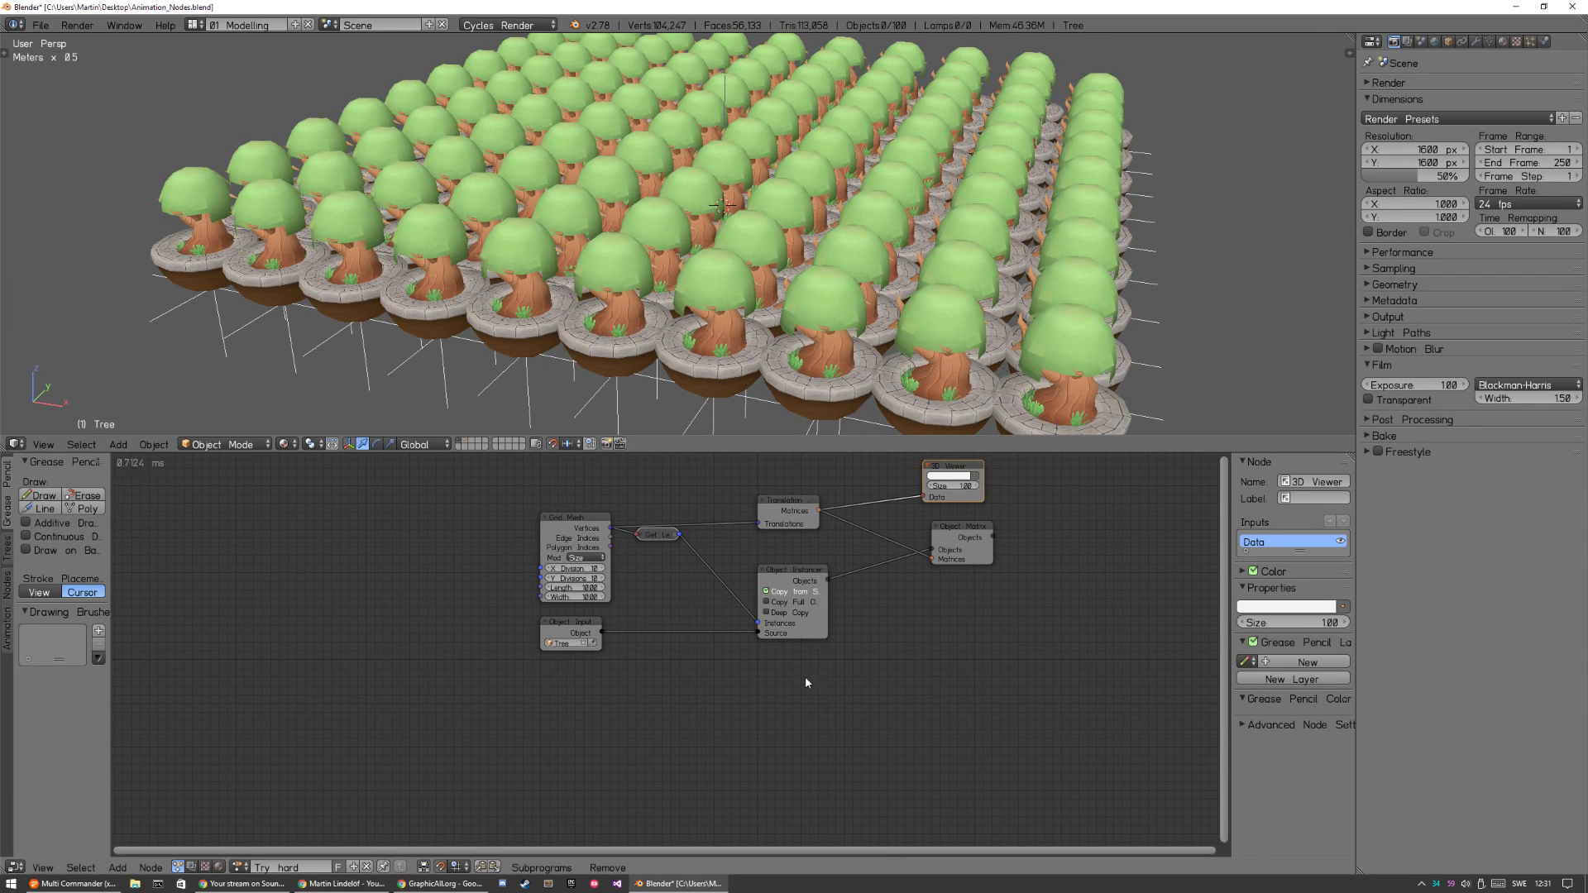
scroll(795, 262, down, 4)
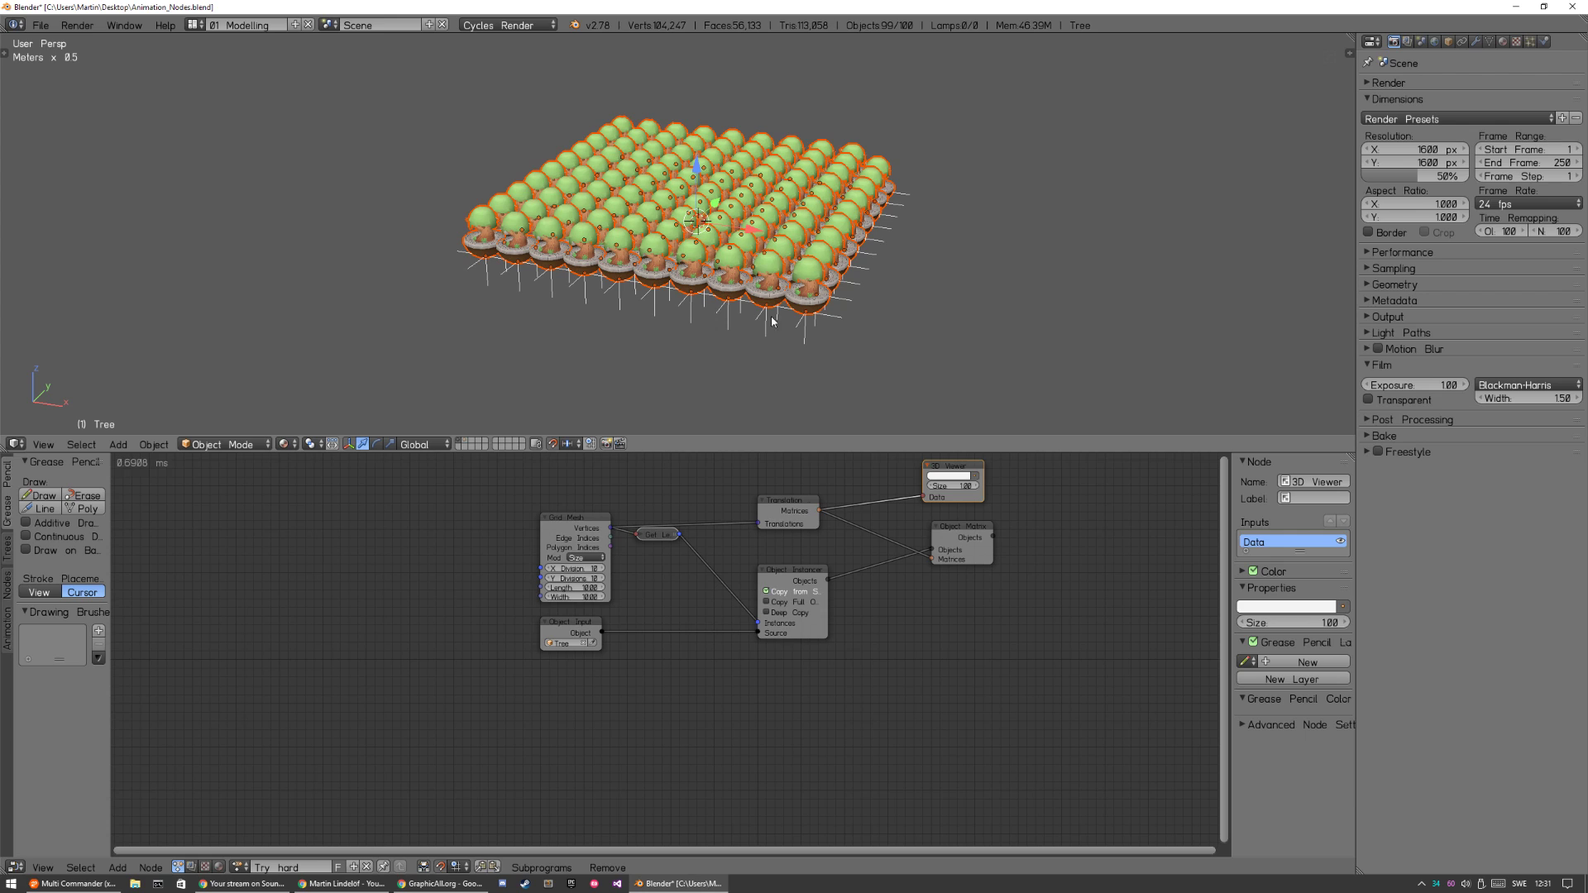
key(shift+a)
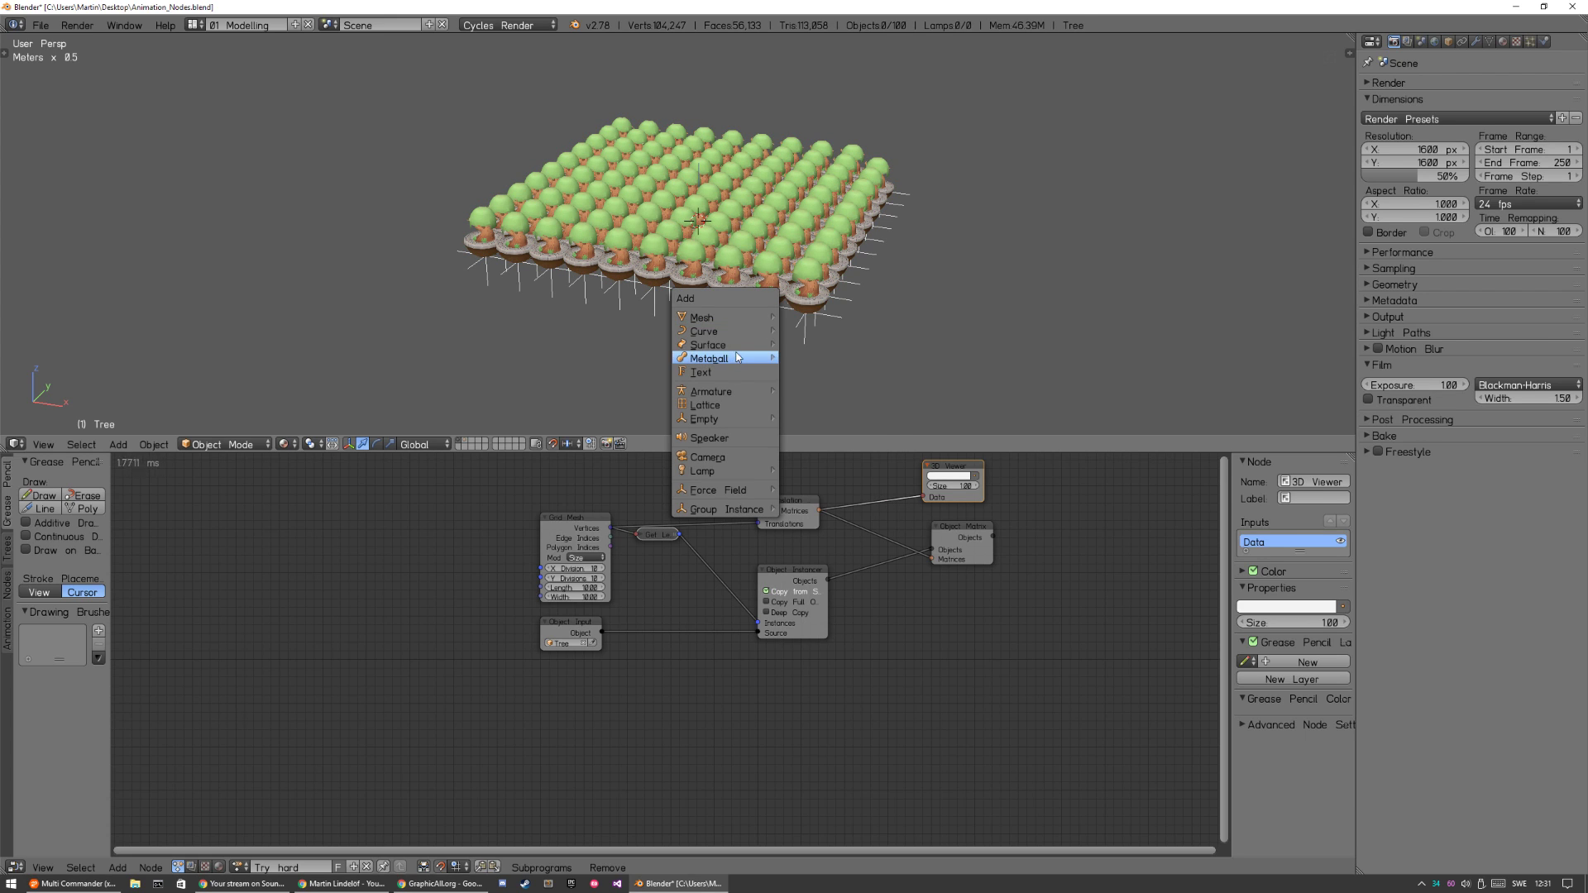
mouse_move(742, 325)
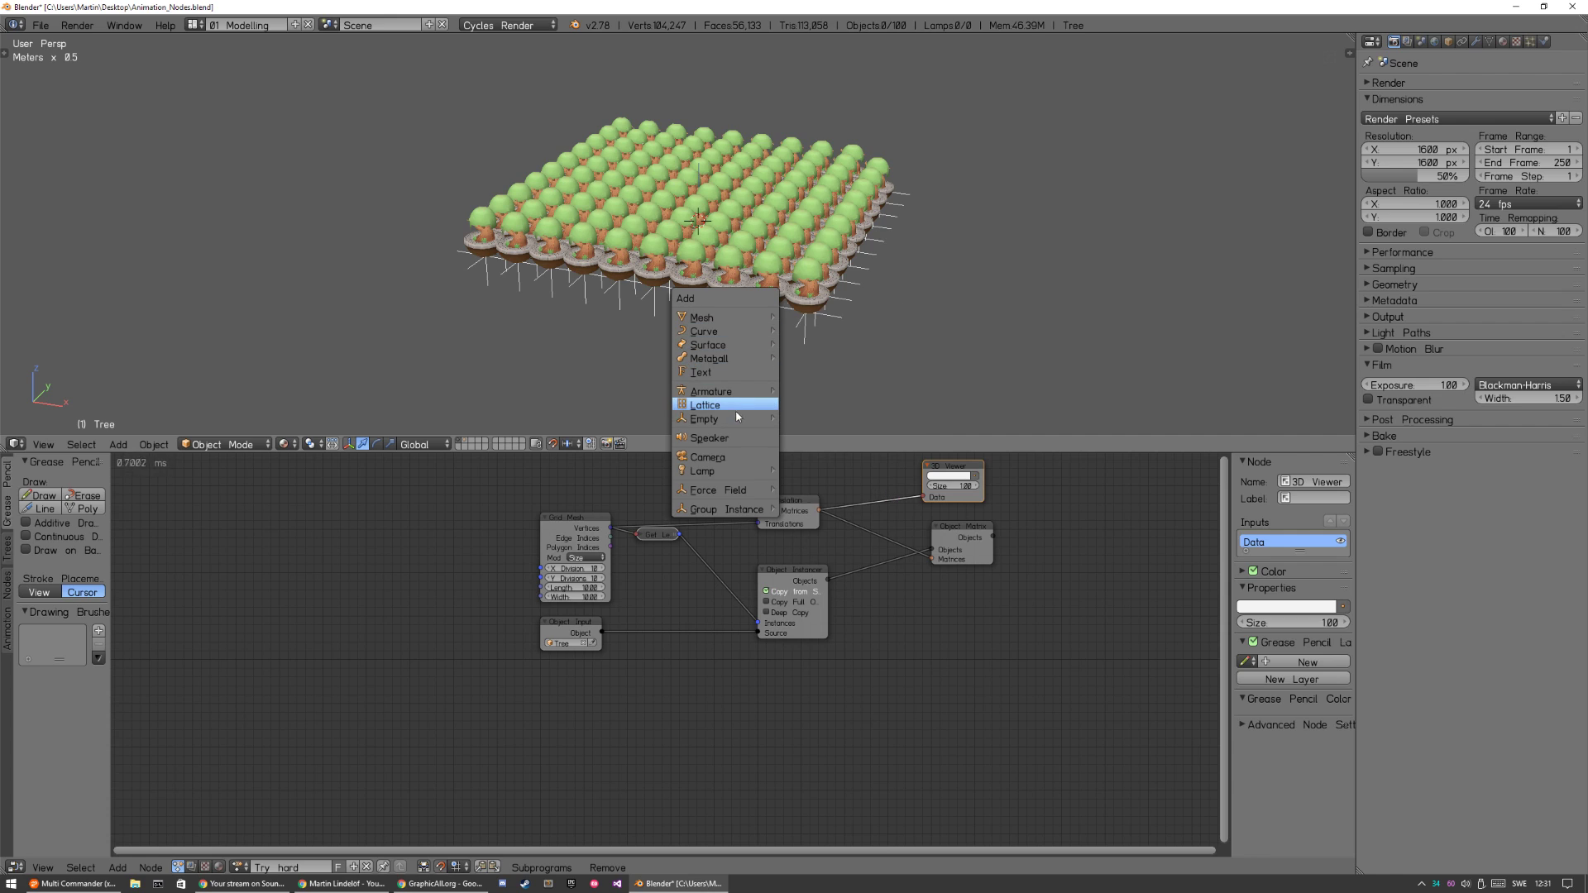
mouse_move(735, 415)
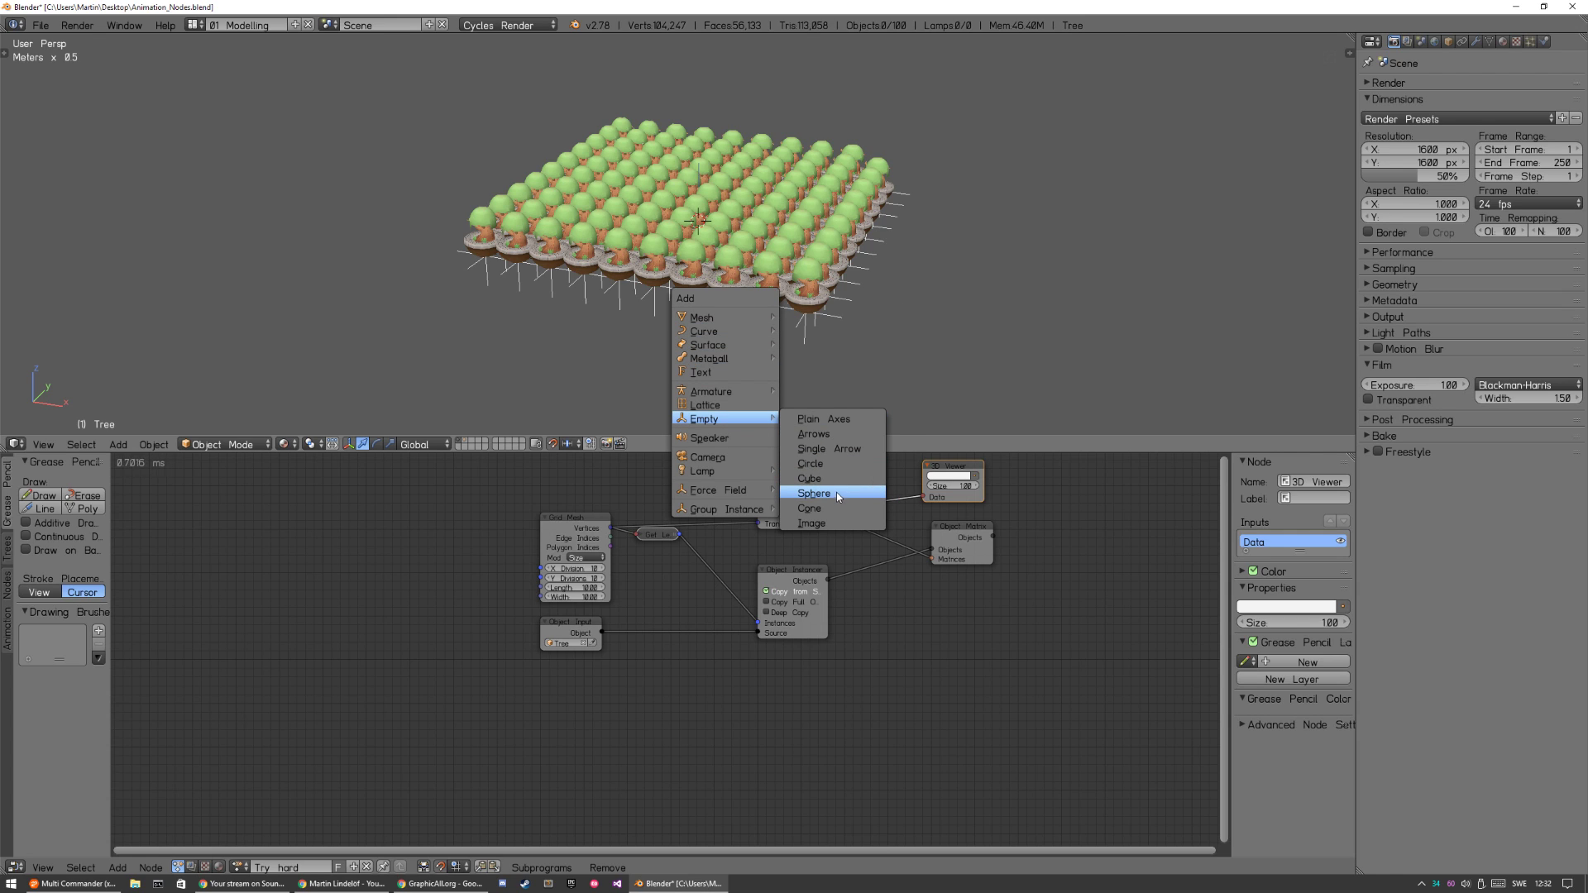
click(819, 434)
key(g)
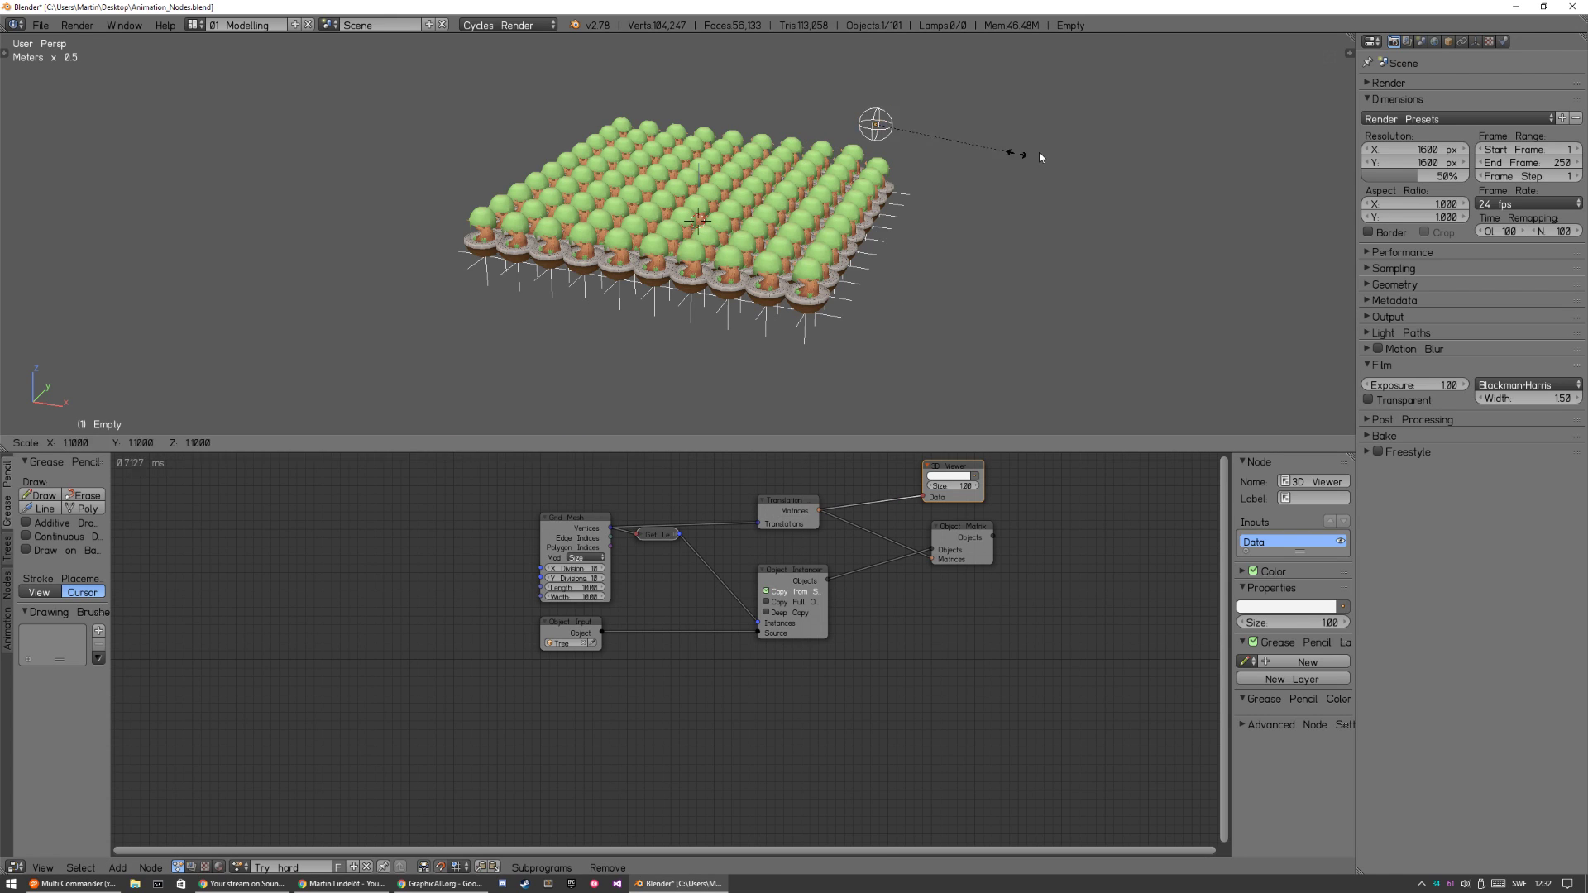
click(1025, 149)
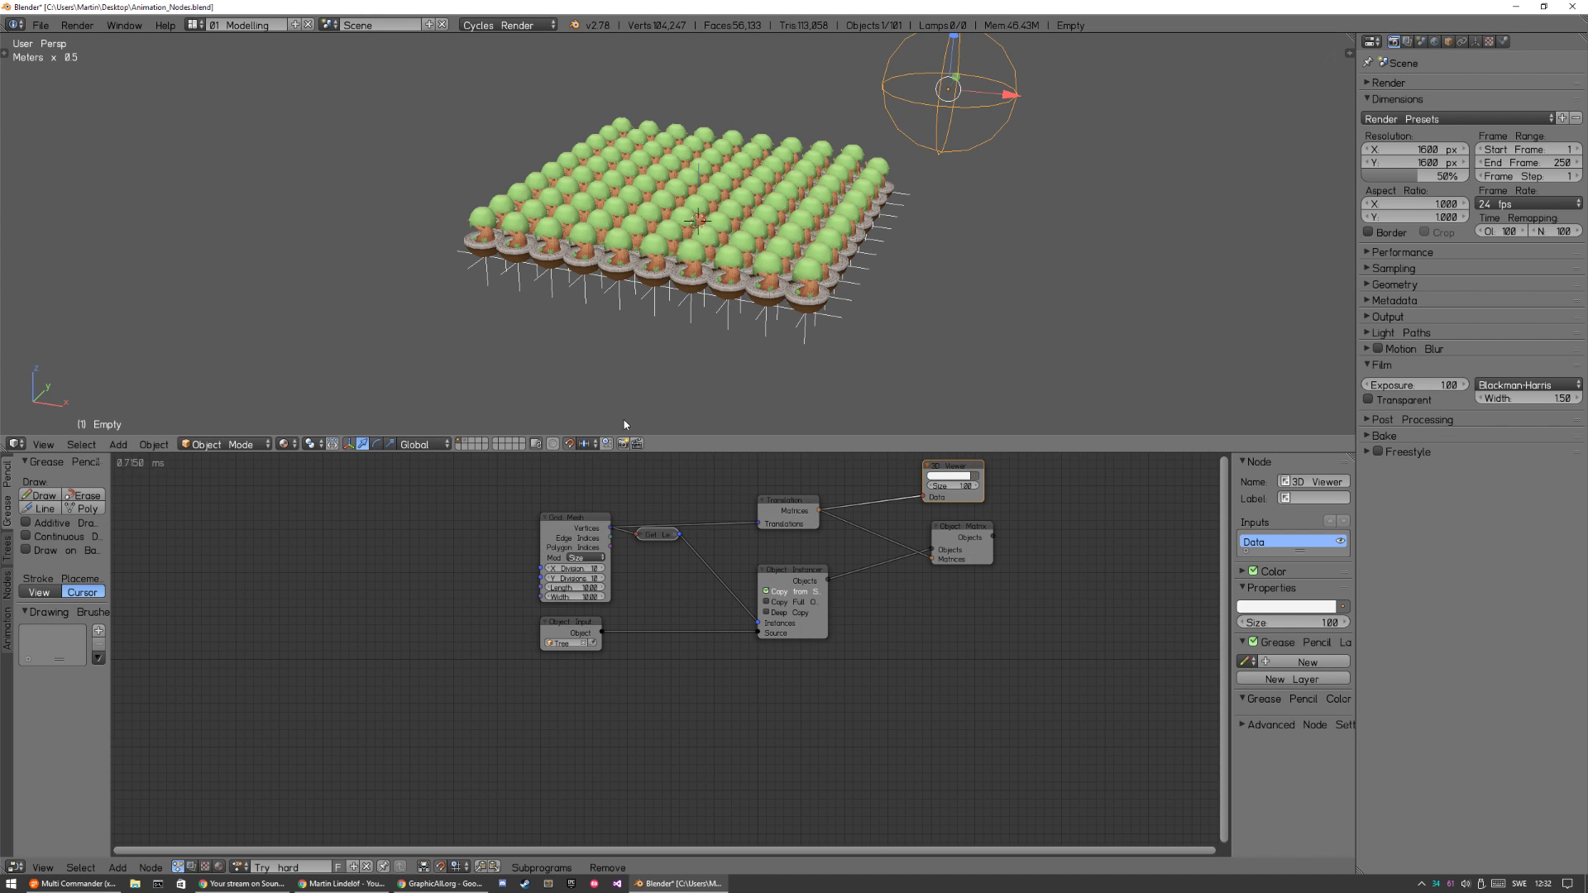
key(a)
key(ctrl+a)
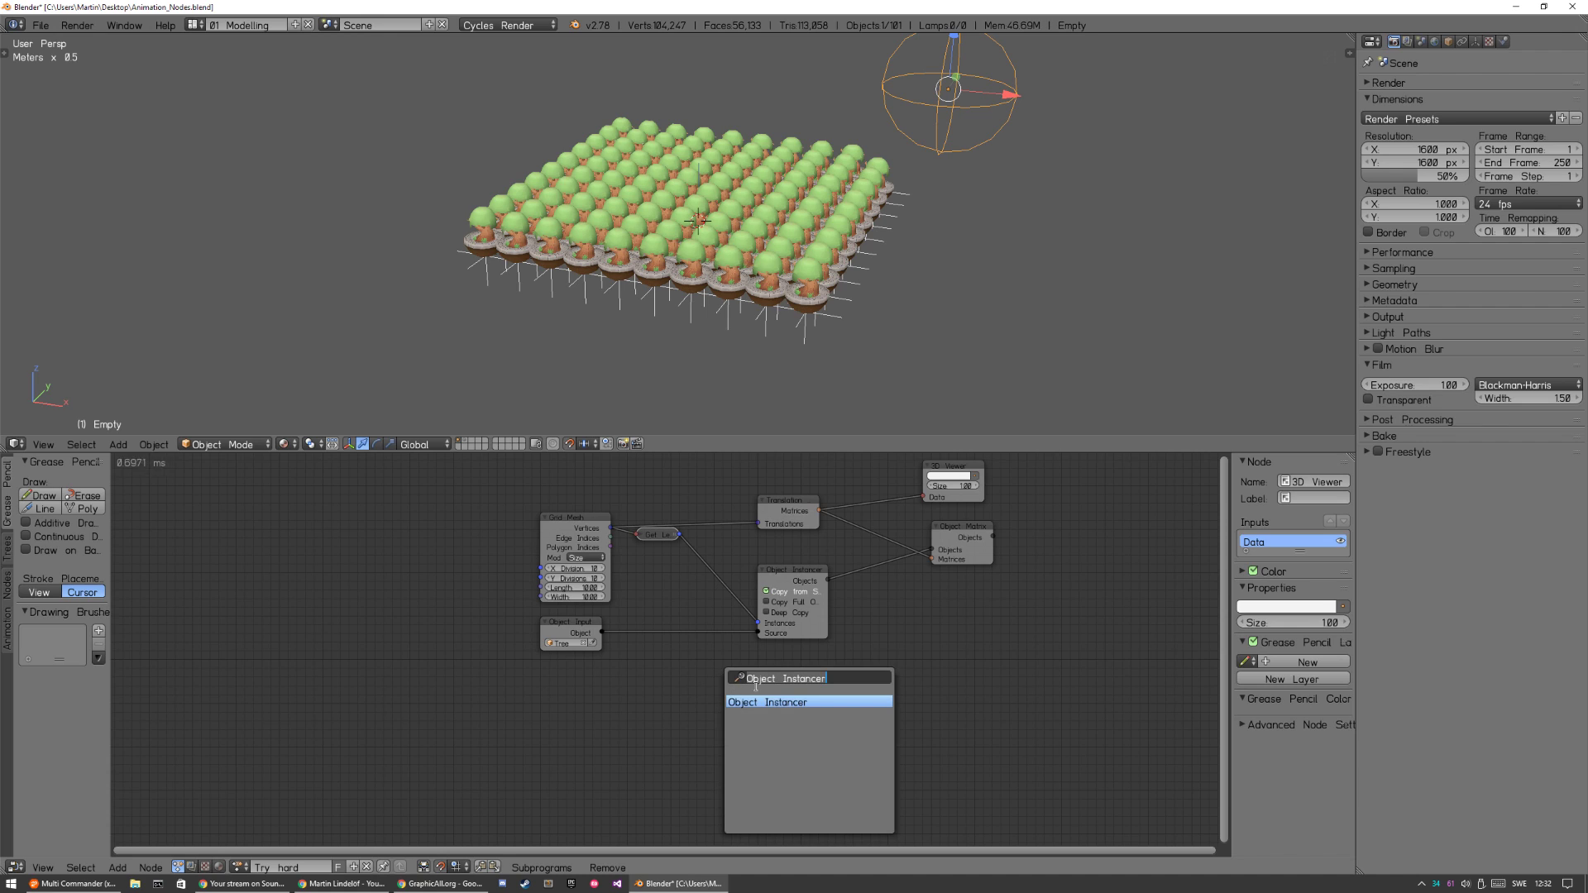
text(matrix)
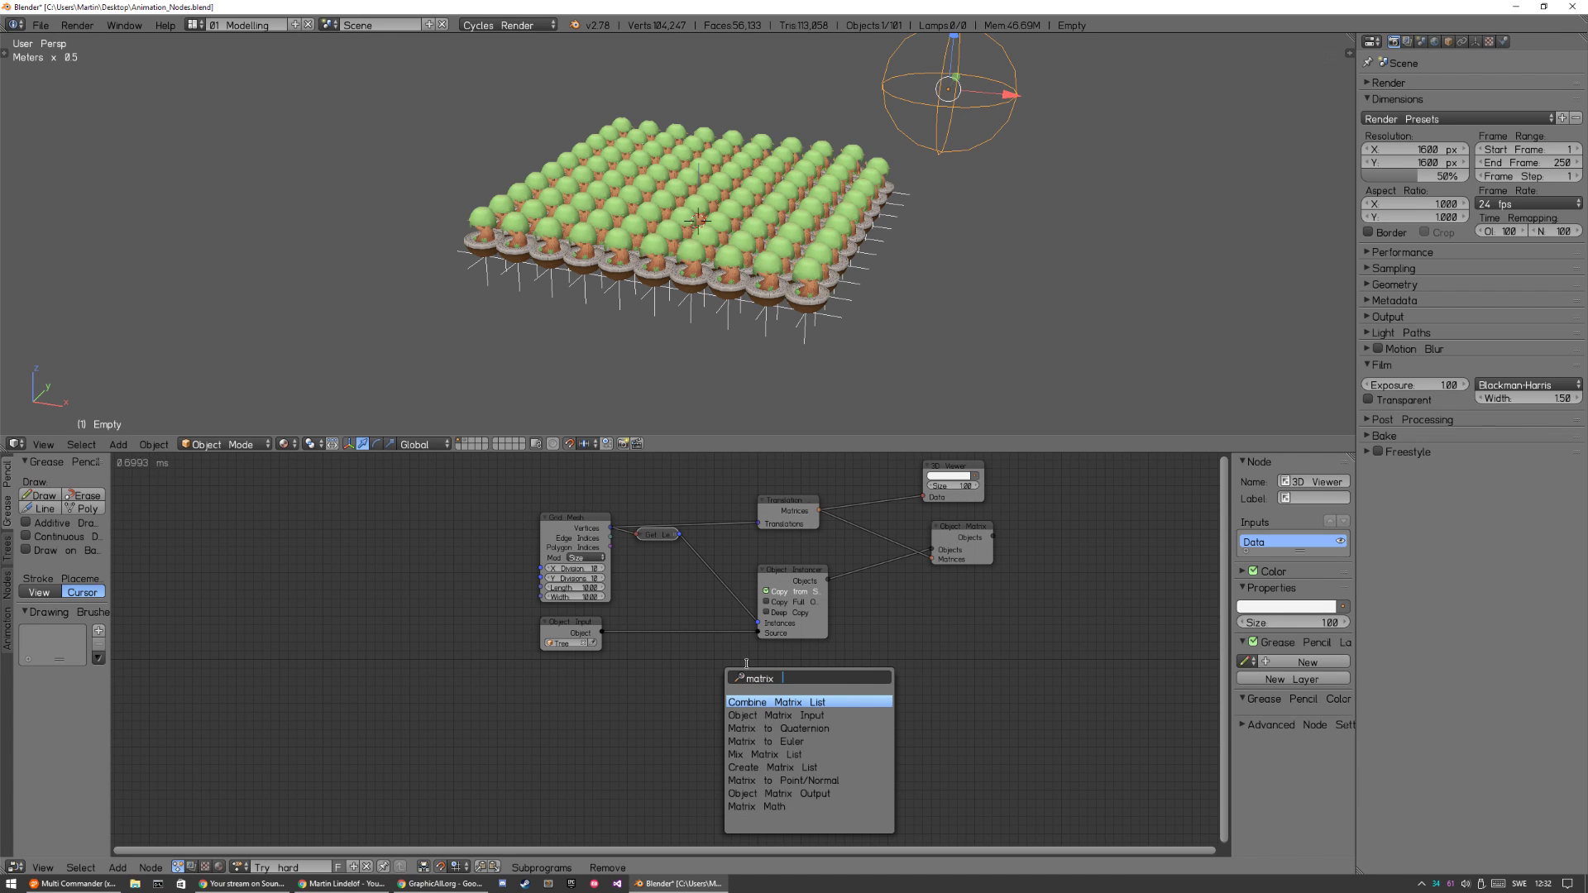
key(Escape)
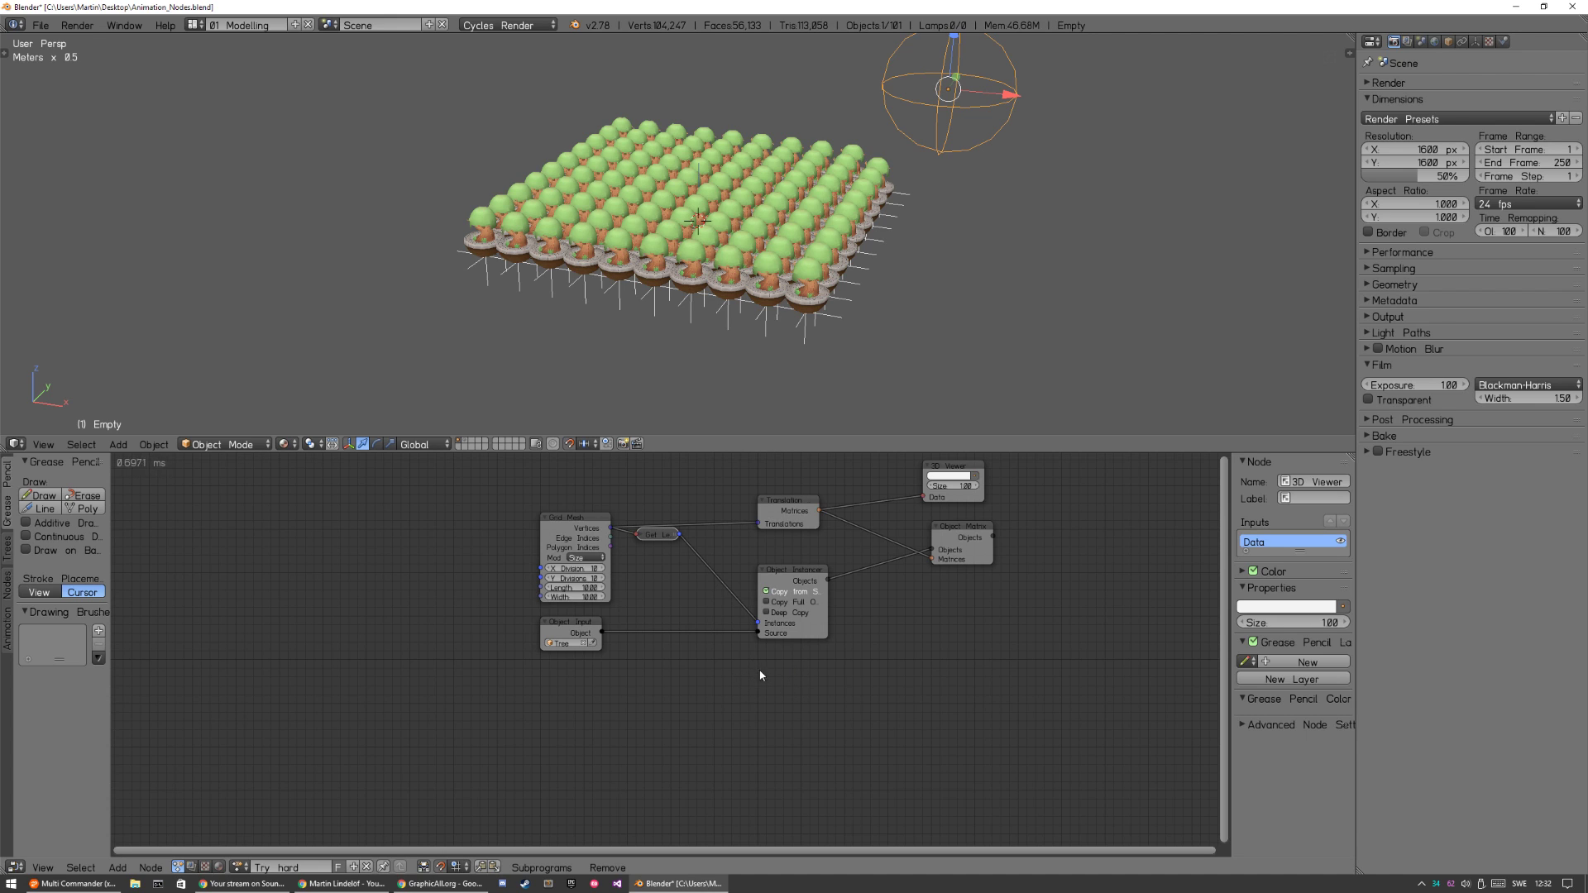
Add an Offset Matrix node to the empty area below the Object Instancer and Object Matrix Output nodes.
key(shift+a)
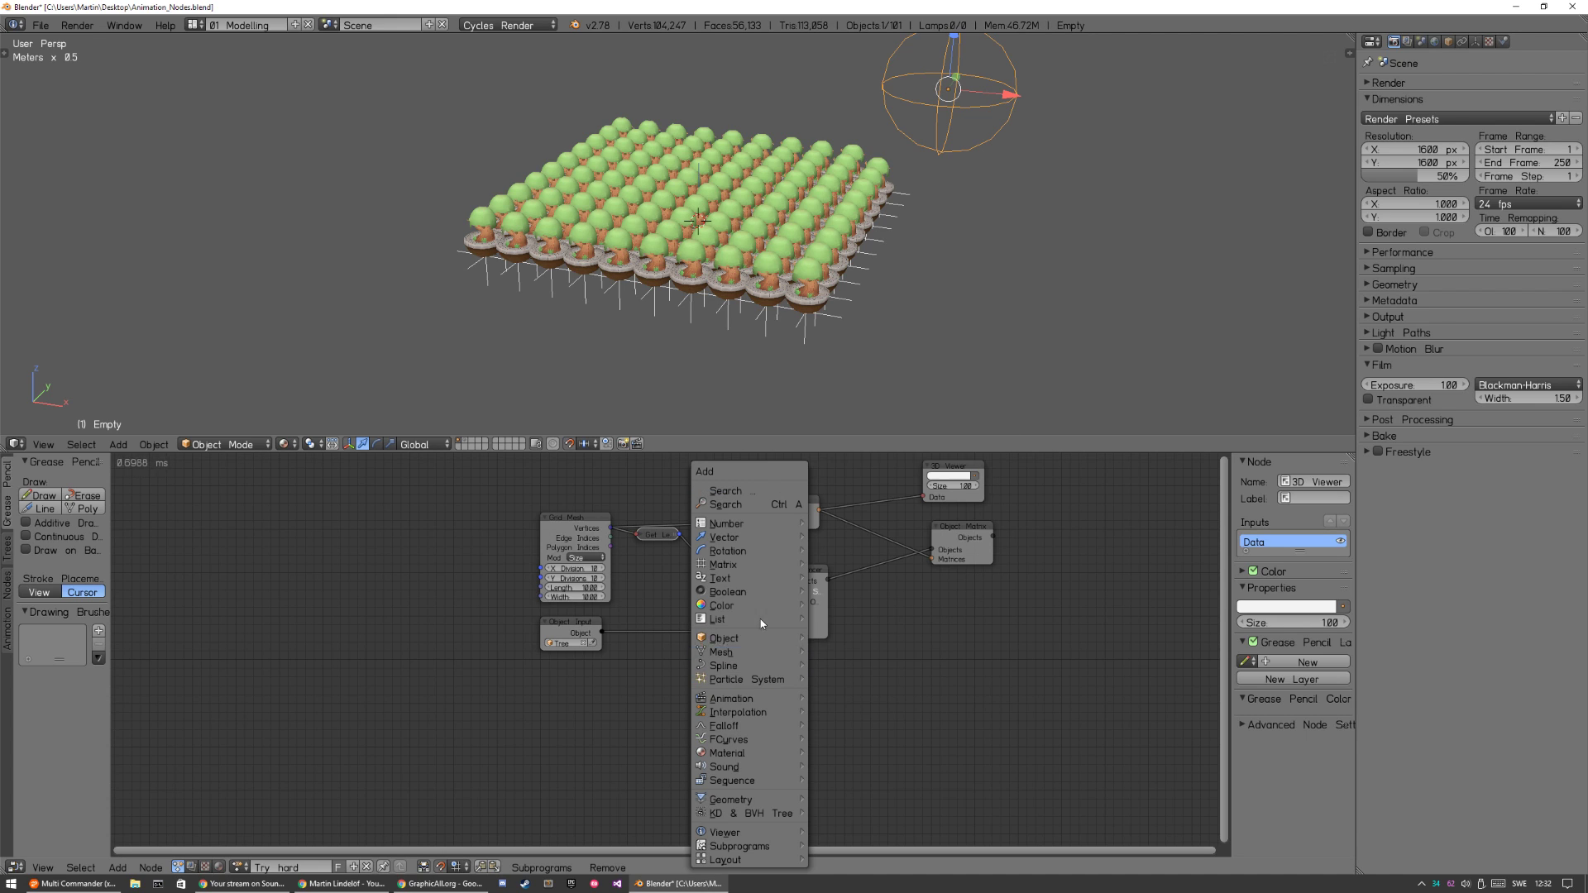
mouse_move(758, 564)
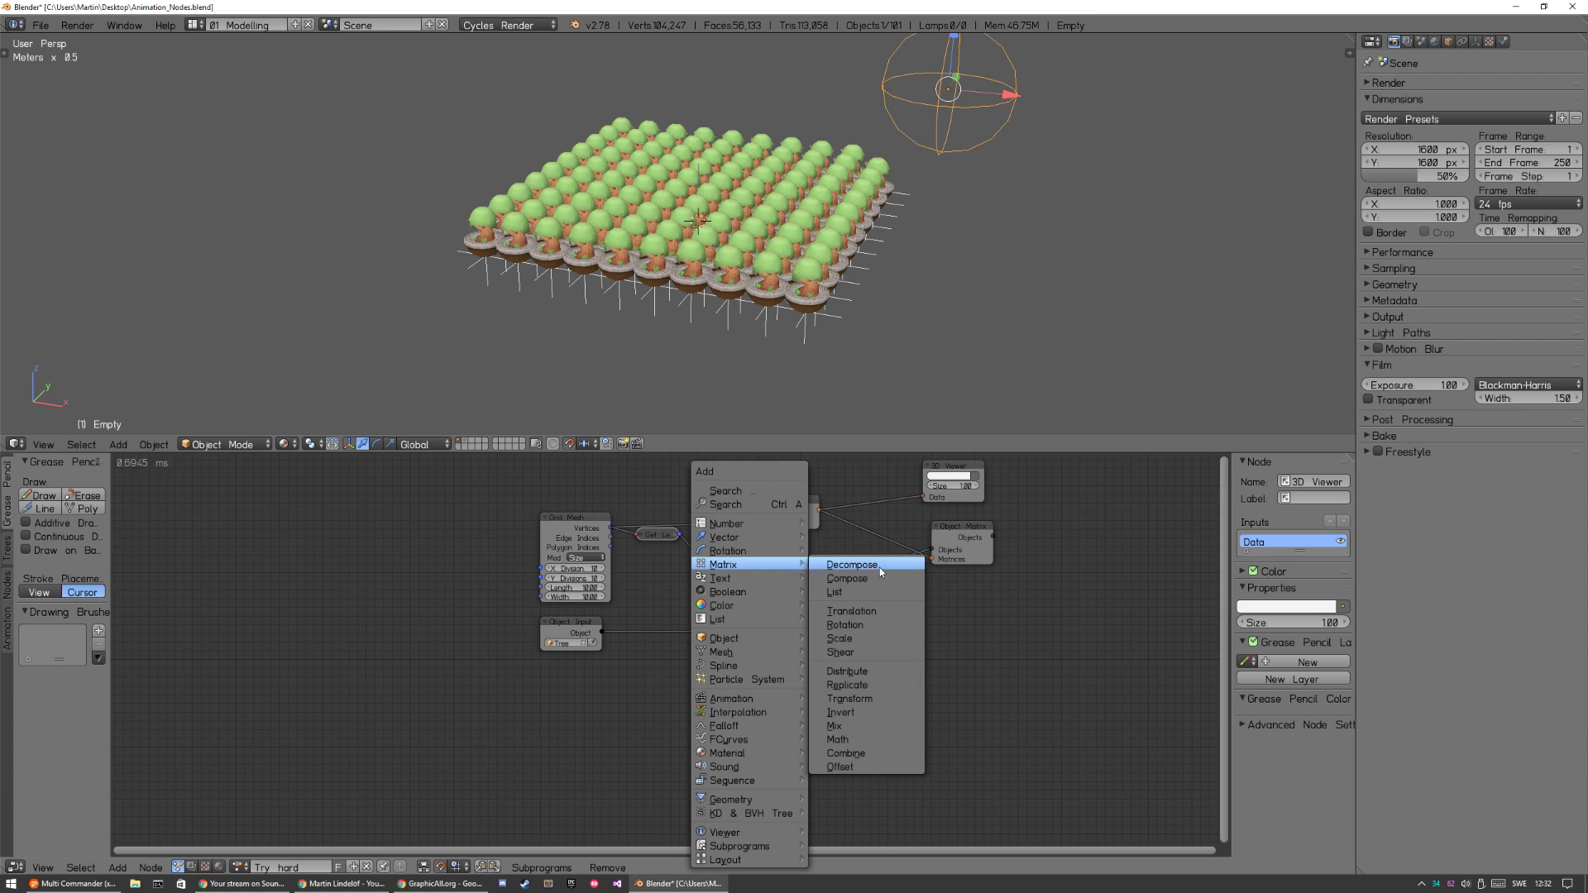
click(869, 767)
click(853, 644)
middle_drag(886, 574, 573, 666)
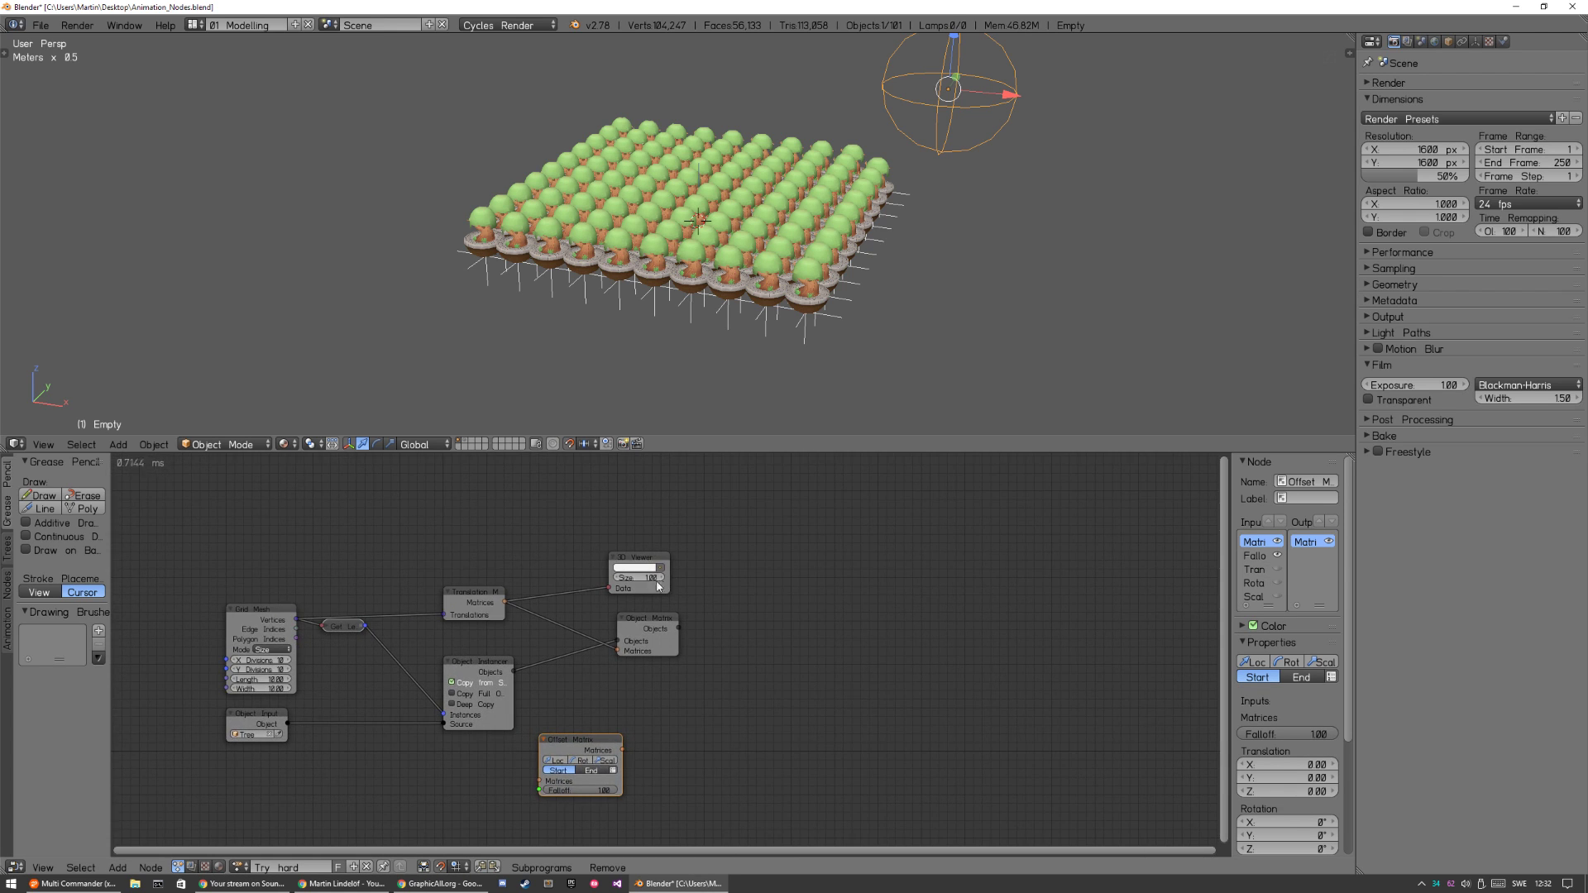
Delete the 3D Viewer node and insert the Offset Matrix node into the link between Translation Matrix and Object Matrix Output.
drag(632, 561, 592, 471)
key(x)
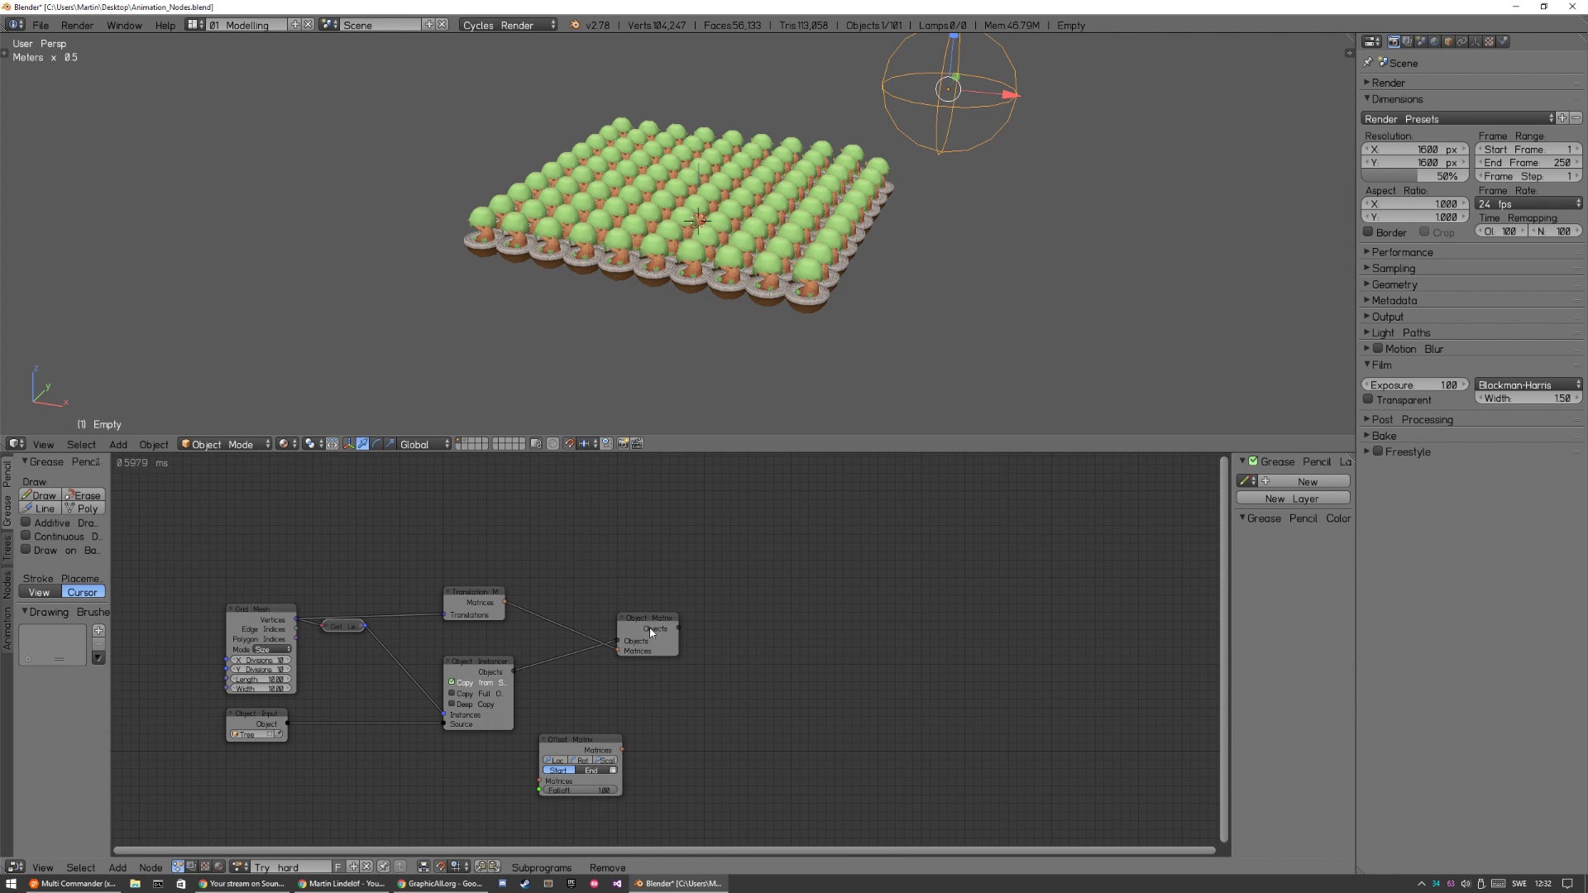
drag(651, 632, 739, 628)
drag(583, 759, 610, 581)
drag(740, 616, 776, 625)
drag(603, 576, 654, 525)
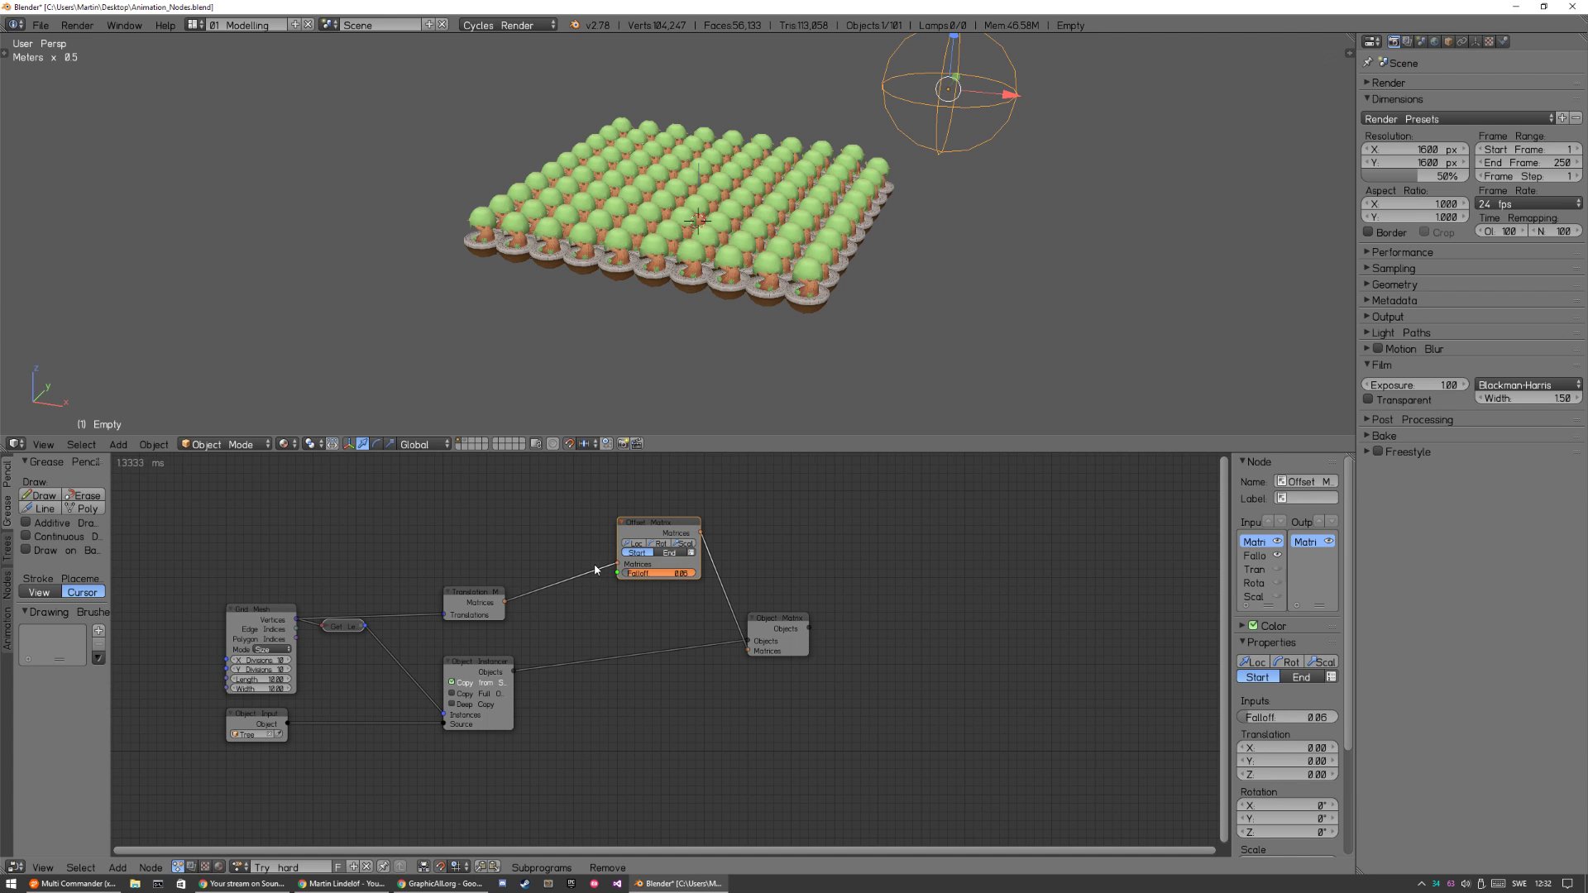
Set the Offset Matrix node to End mode, enable its rotation with X at 180°, and test the Falloff value.
click(669, 552)
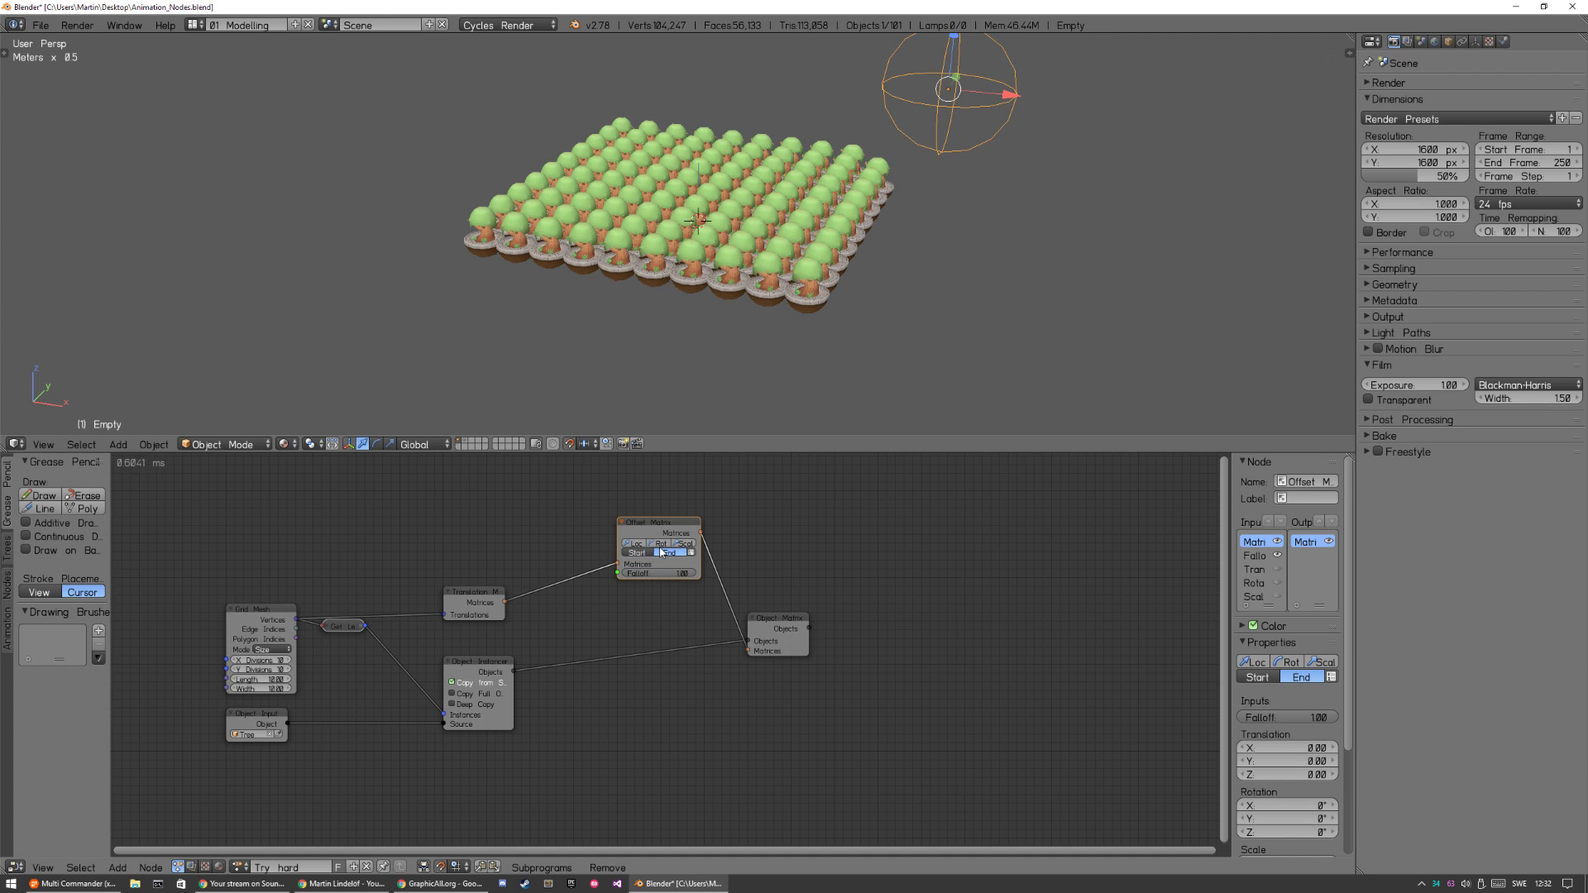
click(661, 545)
click(670, 591)
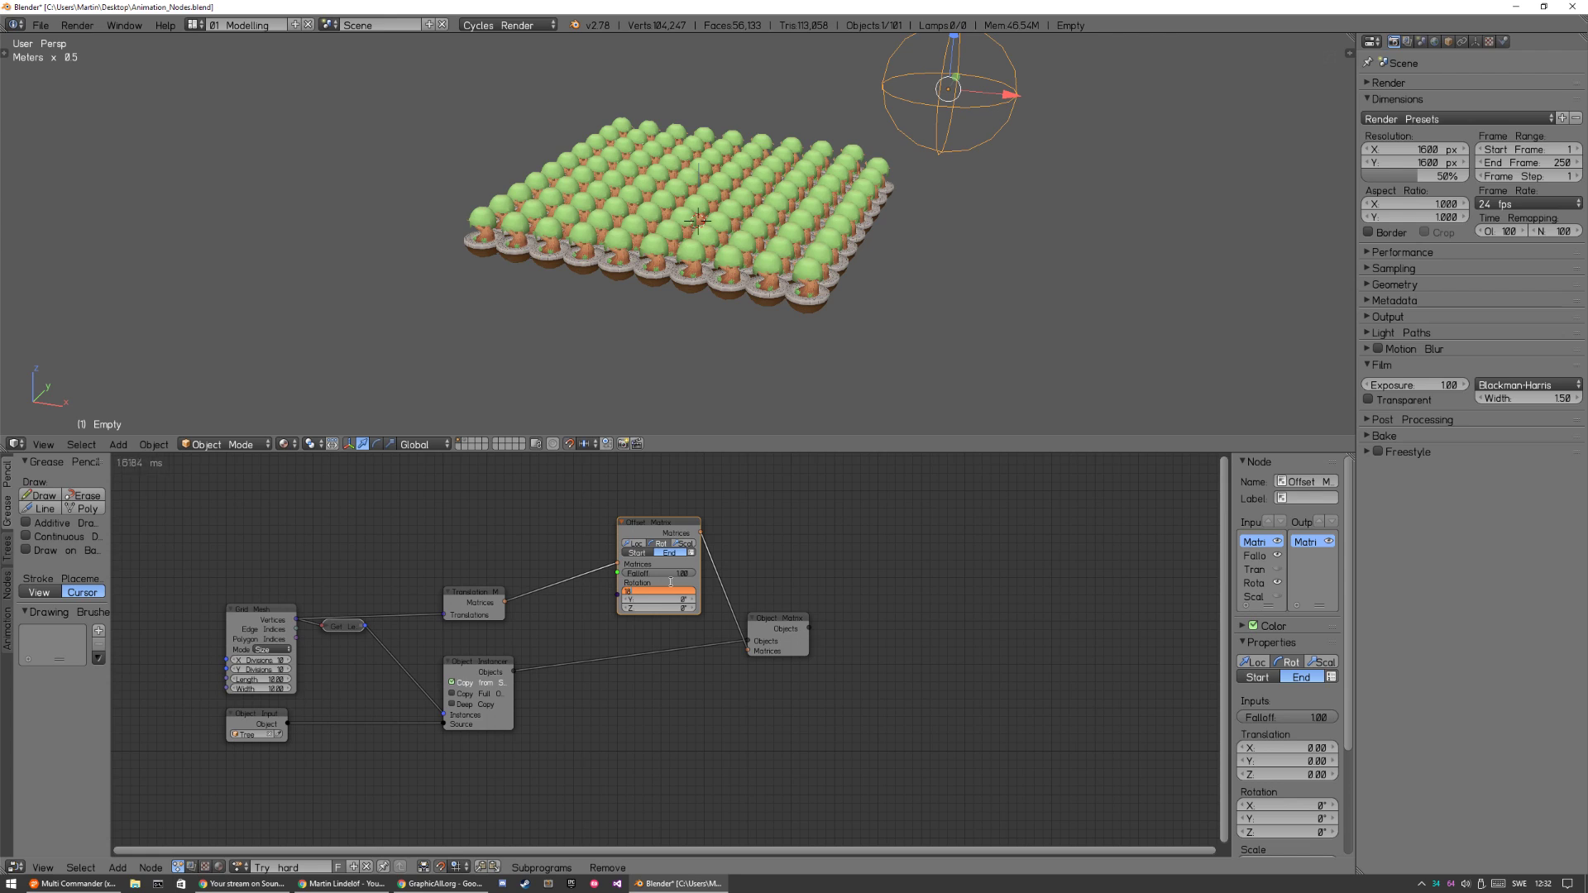
key(Return)
click(674, 589)
text(180)
key(Return)
mouse_move(659, 575)
mouse_down()
mouse_move(592, 557)
mouse_move(678, 553)
mouse_up()
Try the Offset Matrix node with scale instead of rotation, setting the Z scale to 0 and varying the Falloff.
click(685, 544)
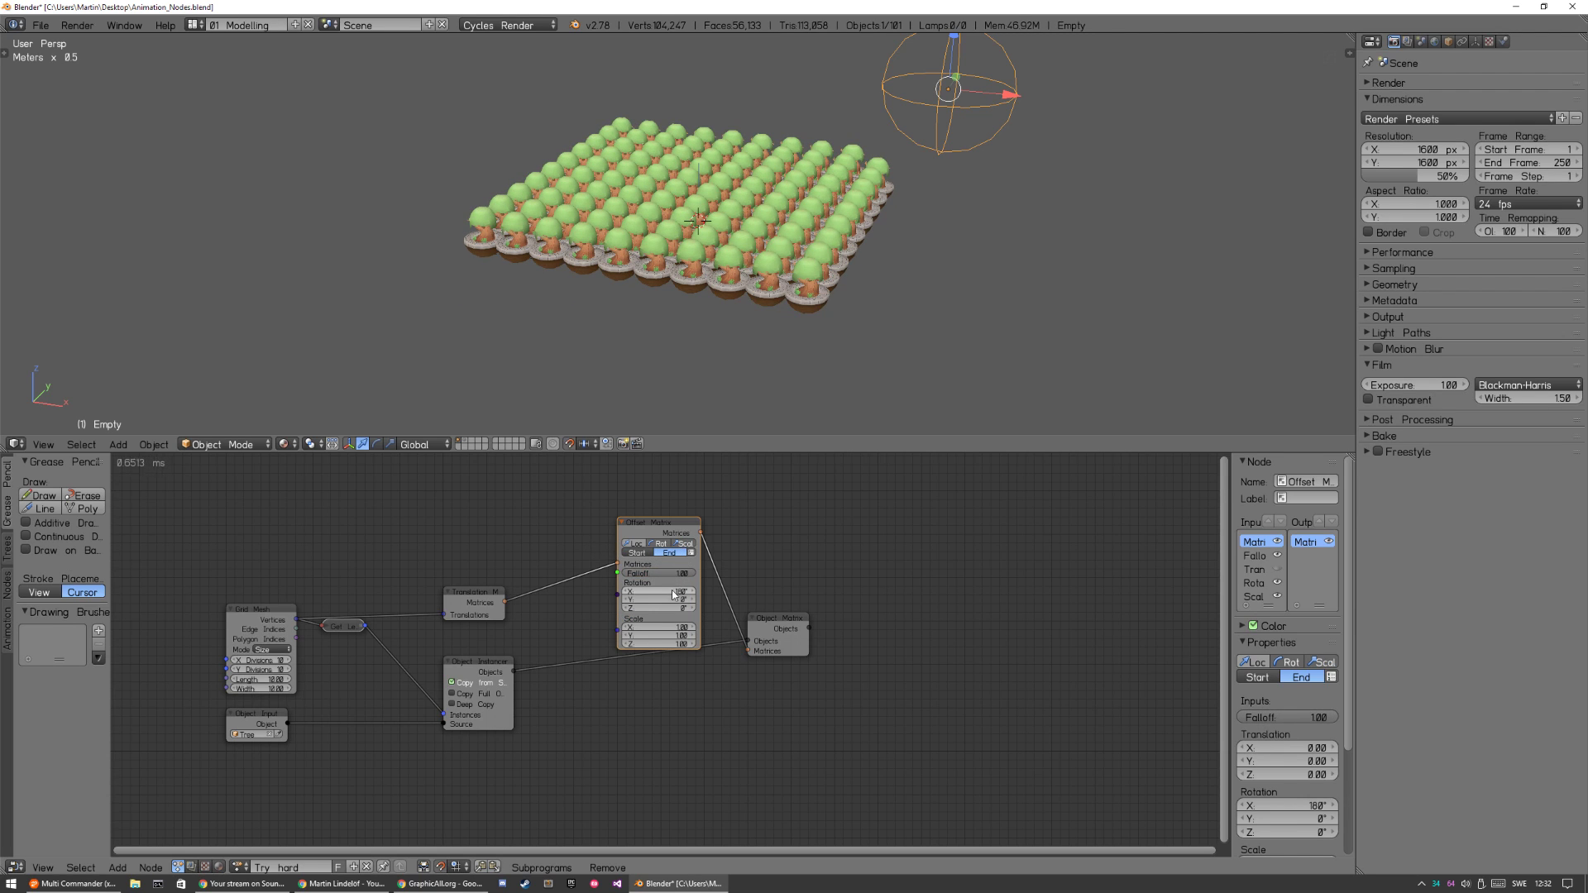
click(661, 544)
click(673, 595)
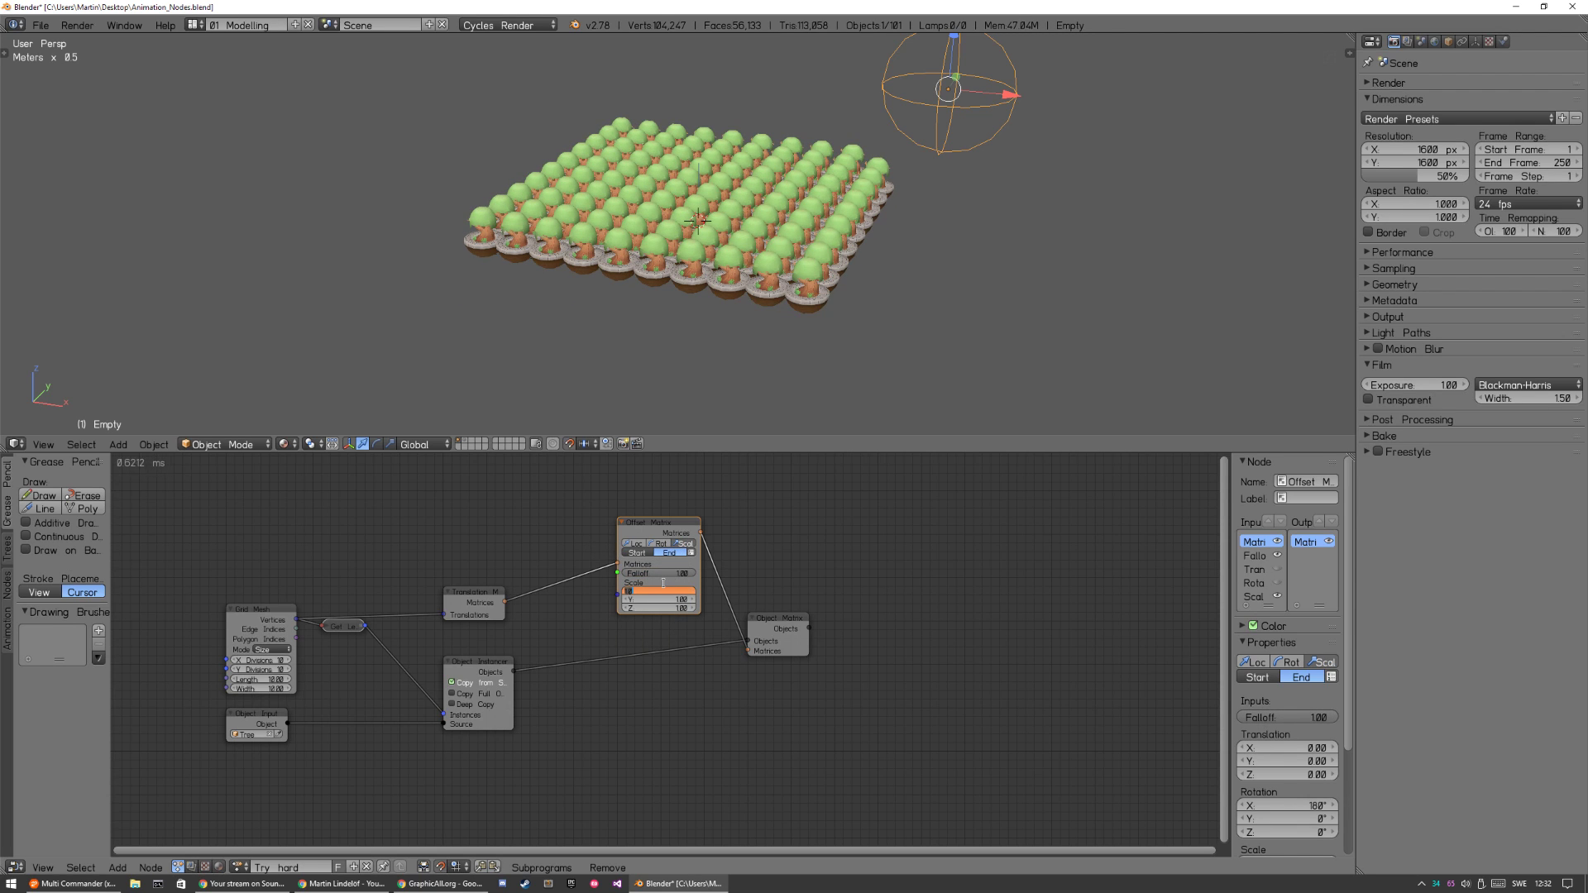
click(644, 608)
click(652, 608)
text(0)
key(Return)
drag(680, 573, 723, 516)
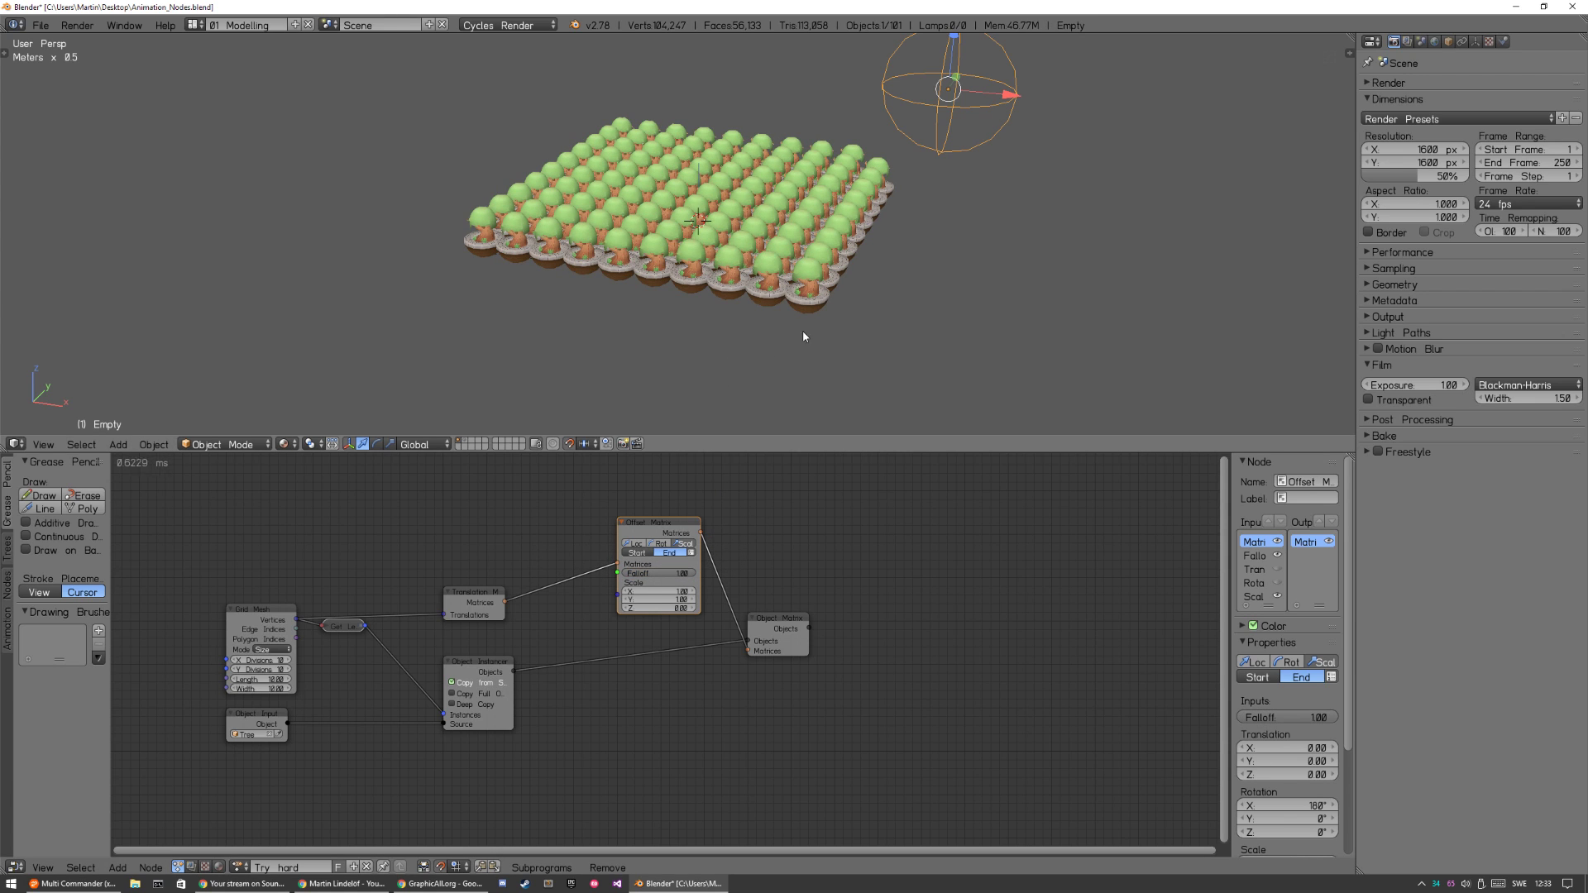
Isolate the source tree at the centre of the grid to examine its origin point, and return to the full scene.
click(701, 230)
right_click(895, 189)
right_click(708, 213)
key(KP_Decimal)
middle_drag(787, 292, 806, 369)
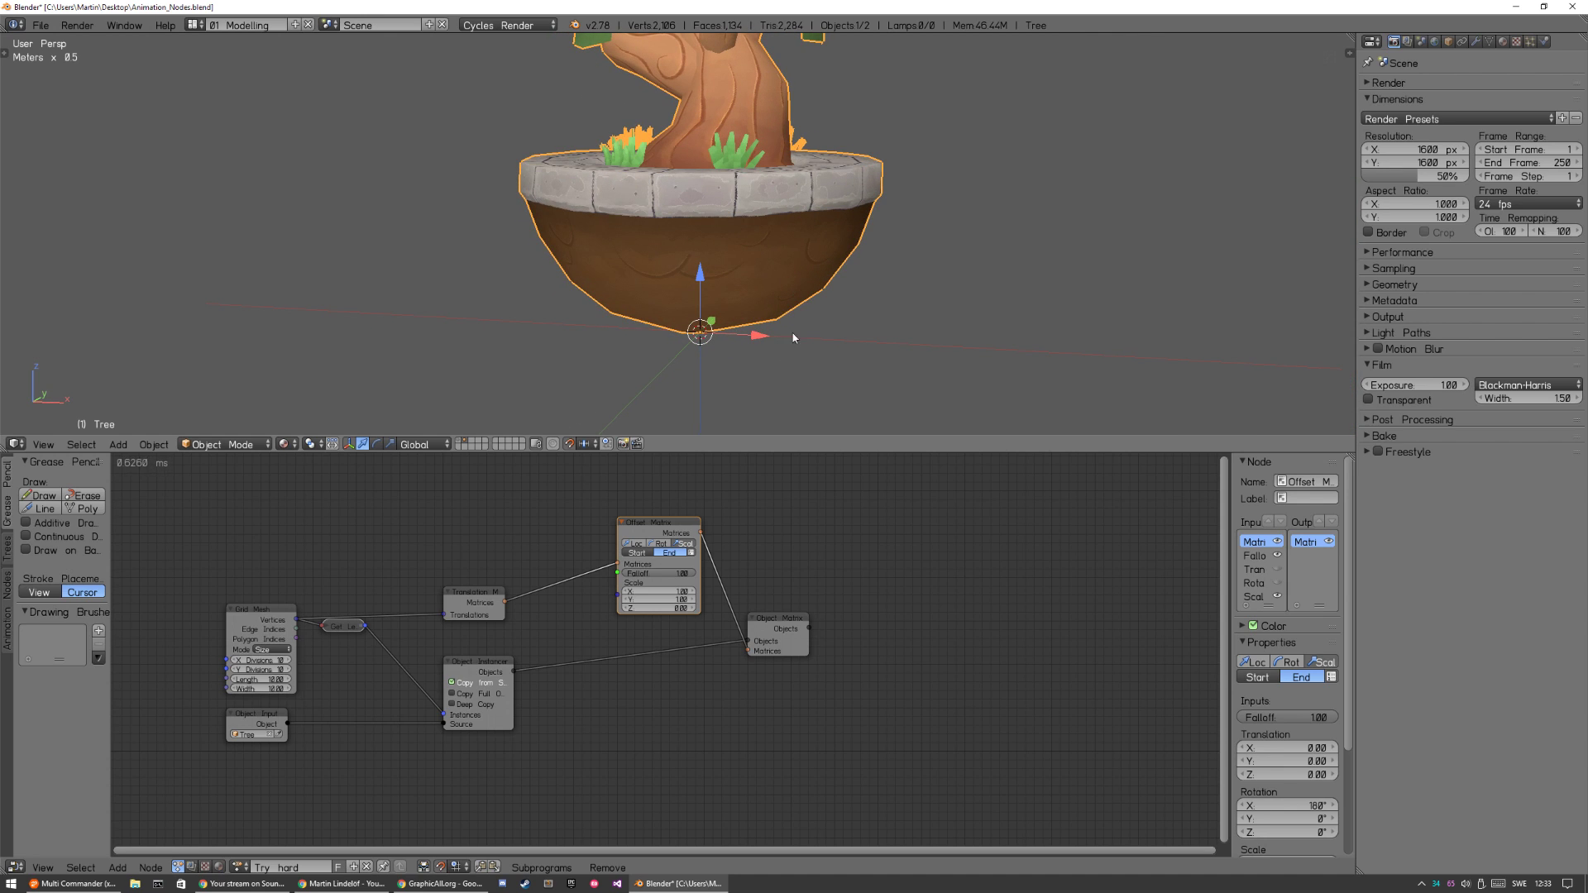
key(a)
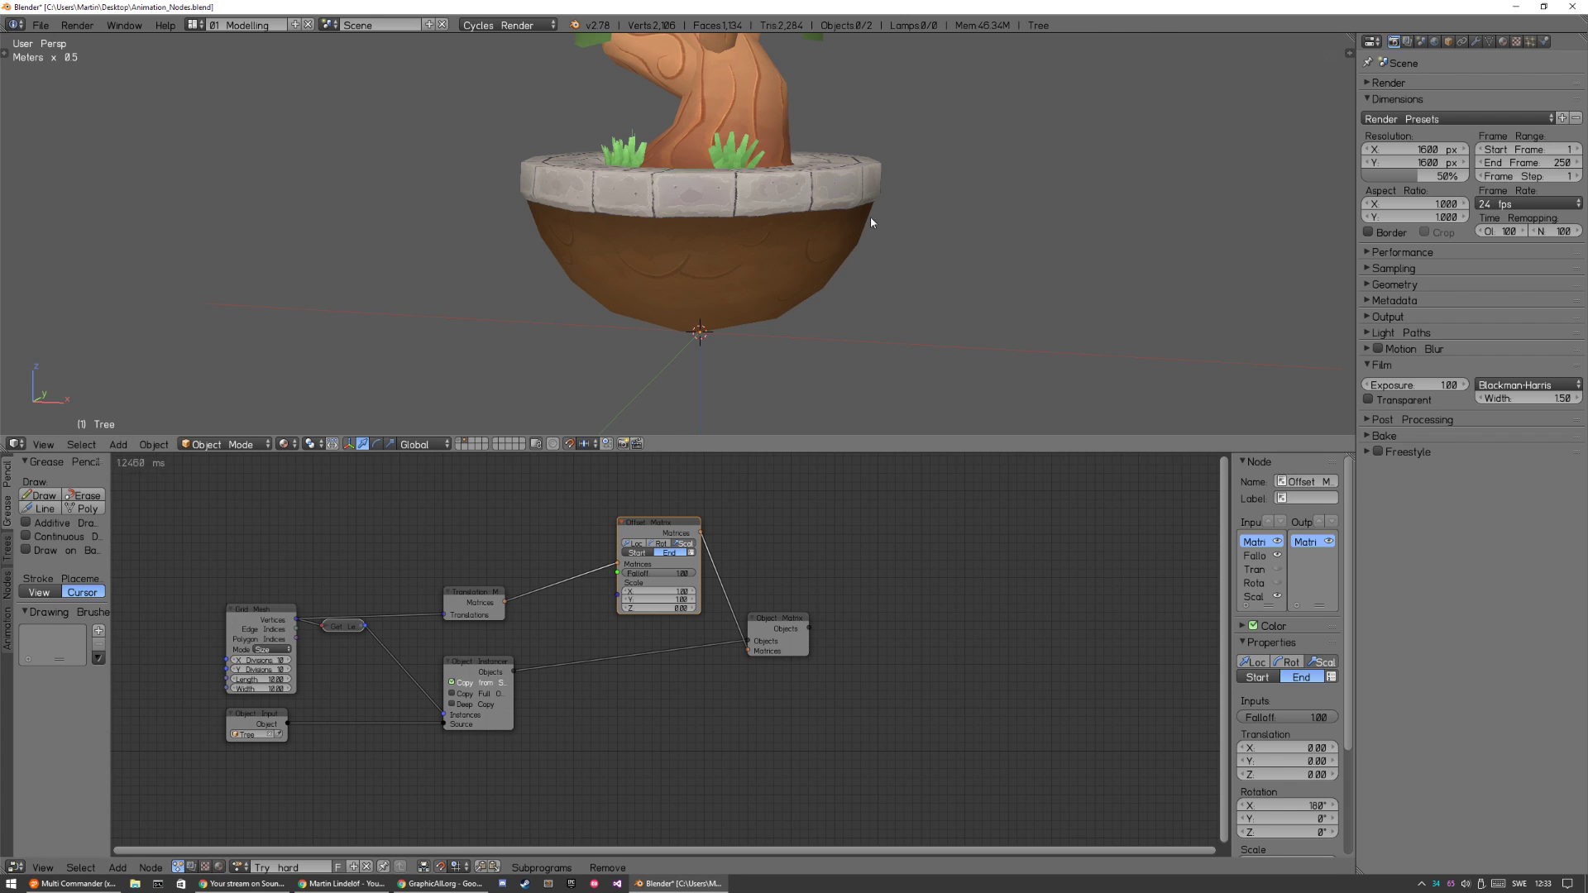
scroll(800, 287, down, 5)
key(1)
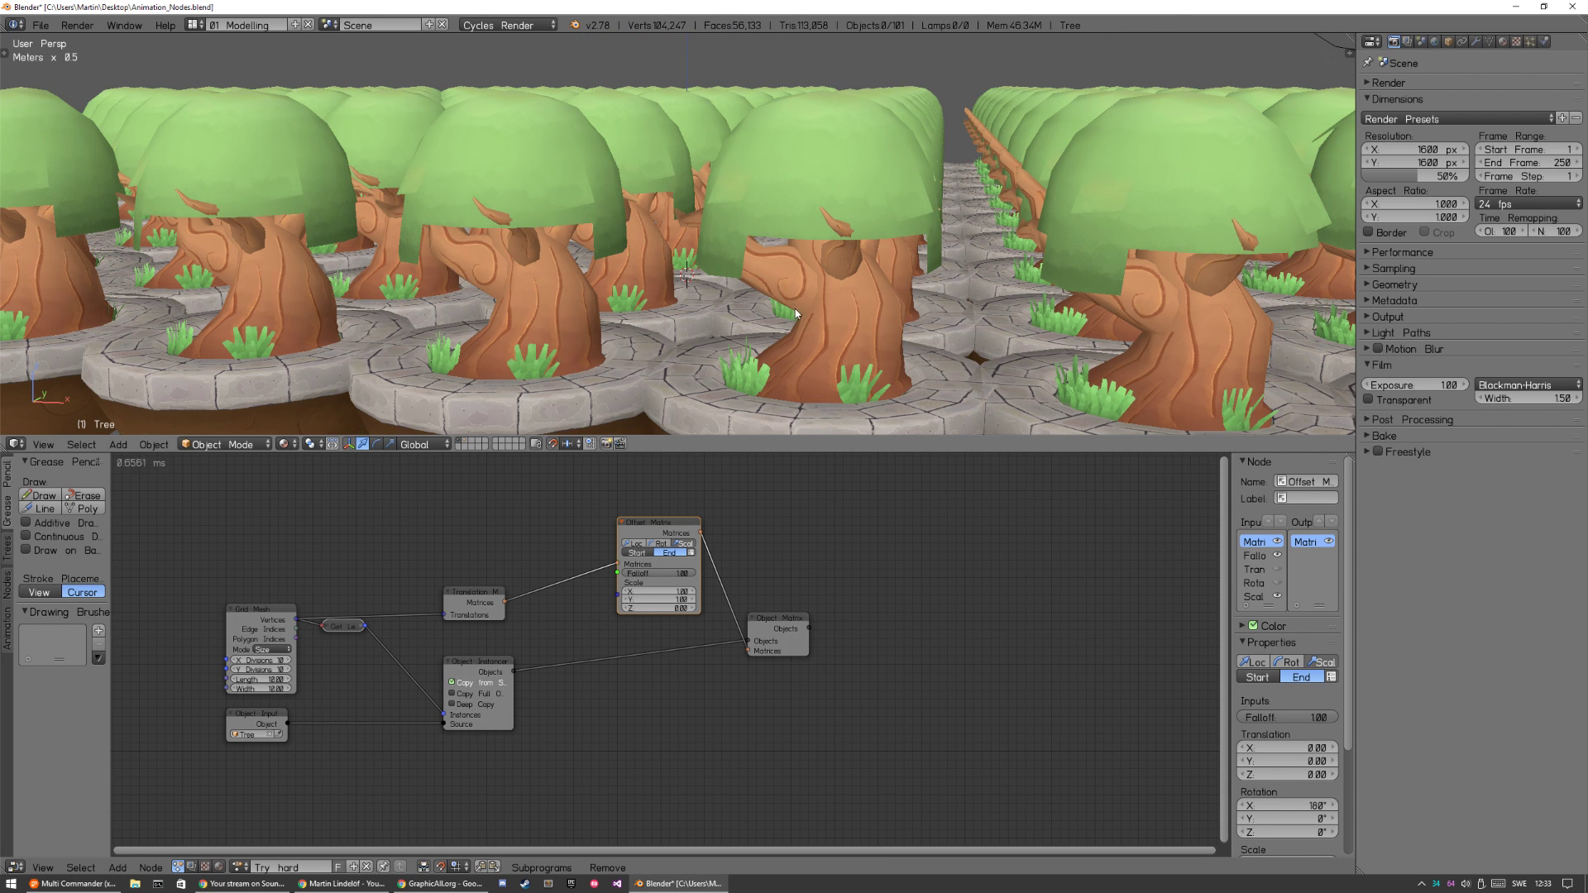
Restrict the Offset Matrix node to rotation only and lower its Falloff to 0.00.
click(660, 543)
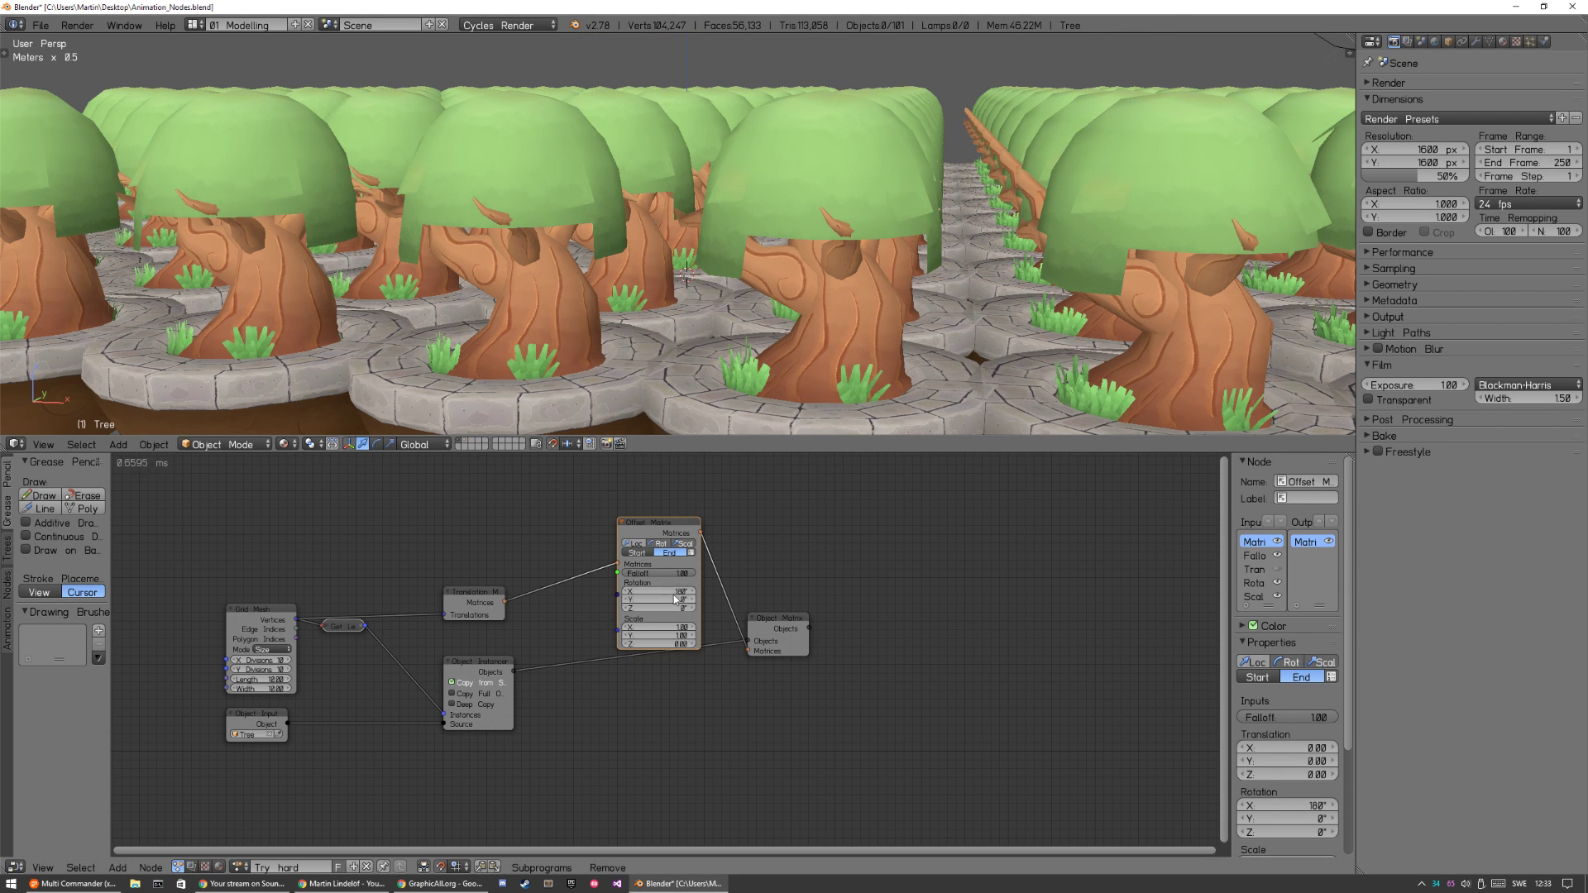
click(683, 543)
click(635, 544)
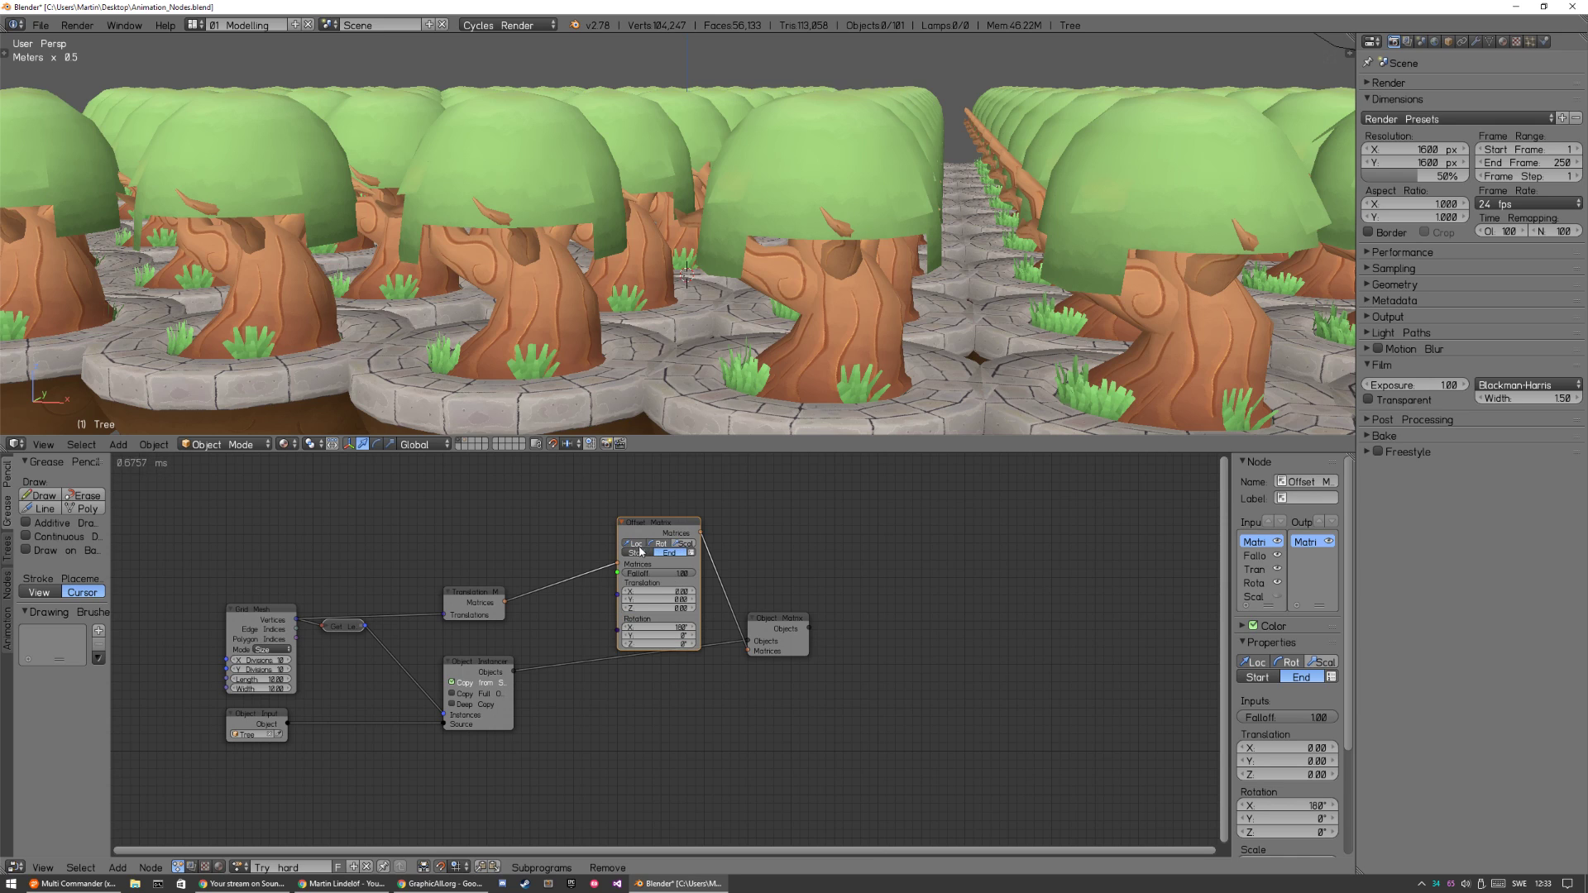
click(635, 543)
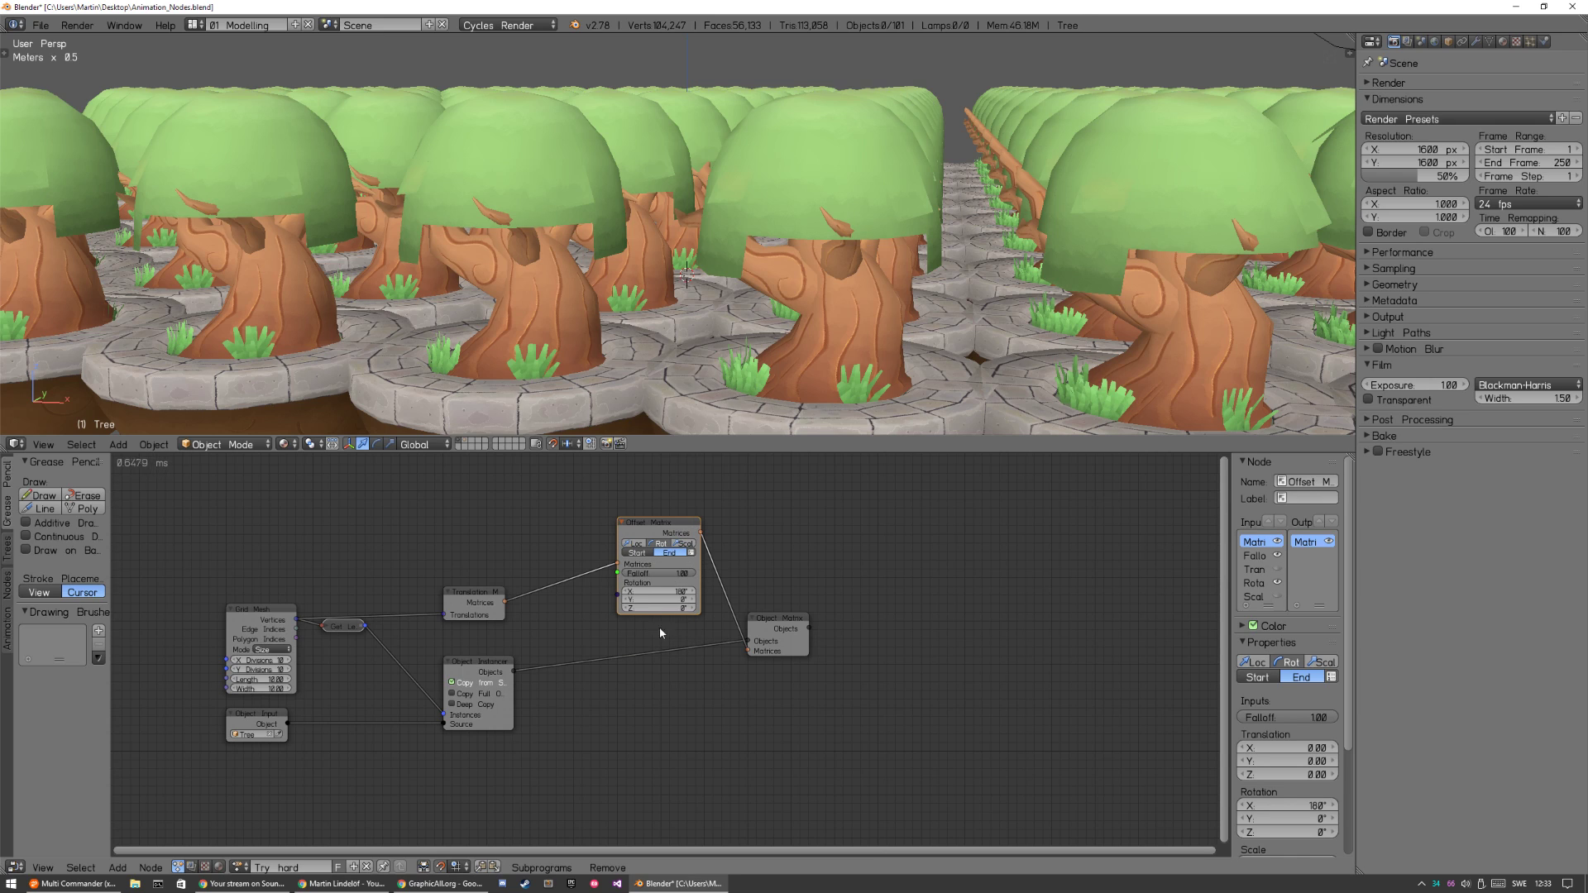
click(663, 544)
click(663, 543)
drag(670, 573, 538, 574)
scroll(768, 300, down, 5)
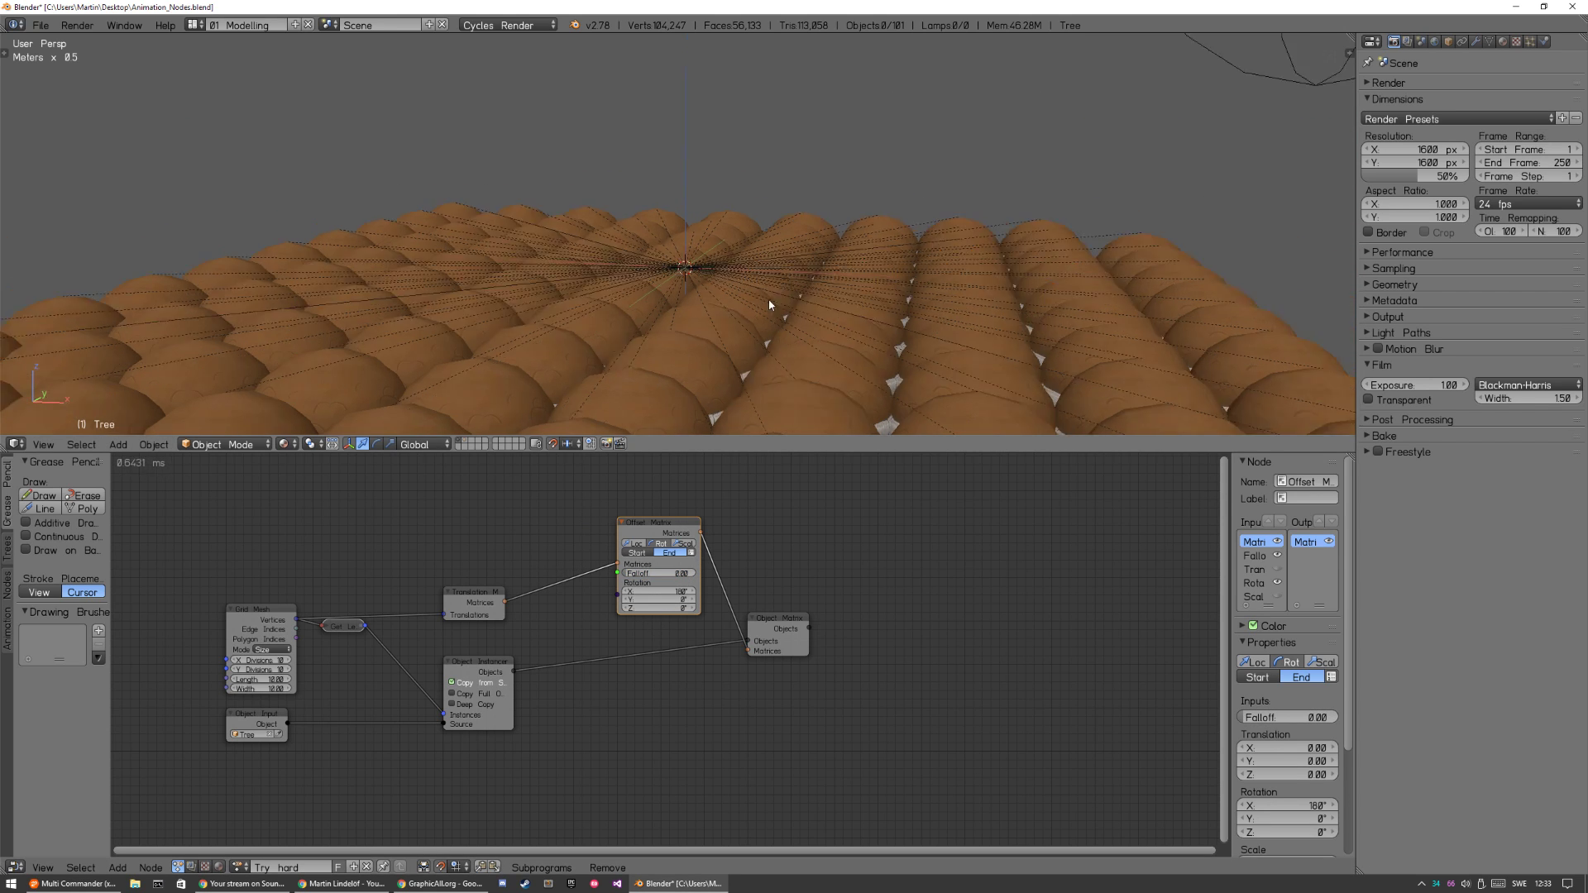
middle_drag(736, 325, 774, 314)
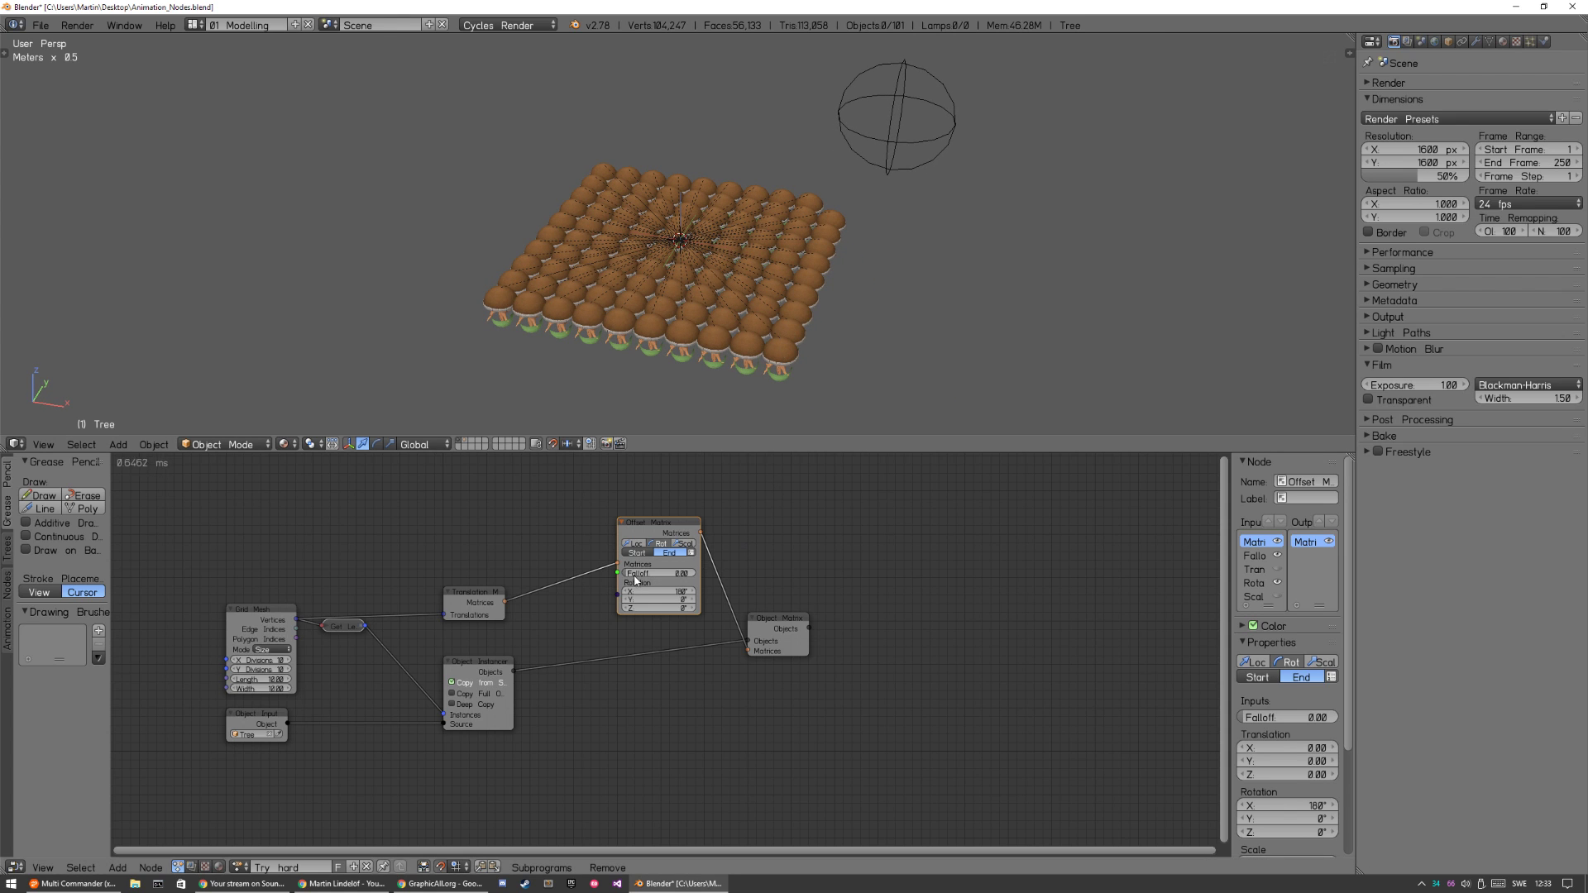
drag(633, 574, 589, 578)
Duplicate the Object Input node, place the copy above the Grid Mesh node and assign the sphere empty to it.
right_click(920, 151)
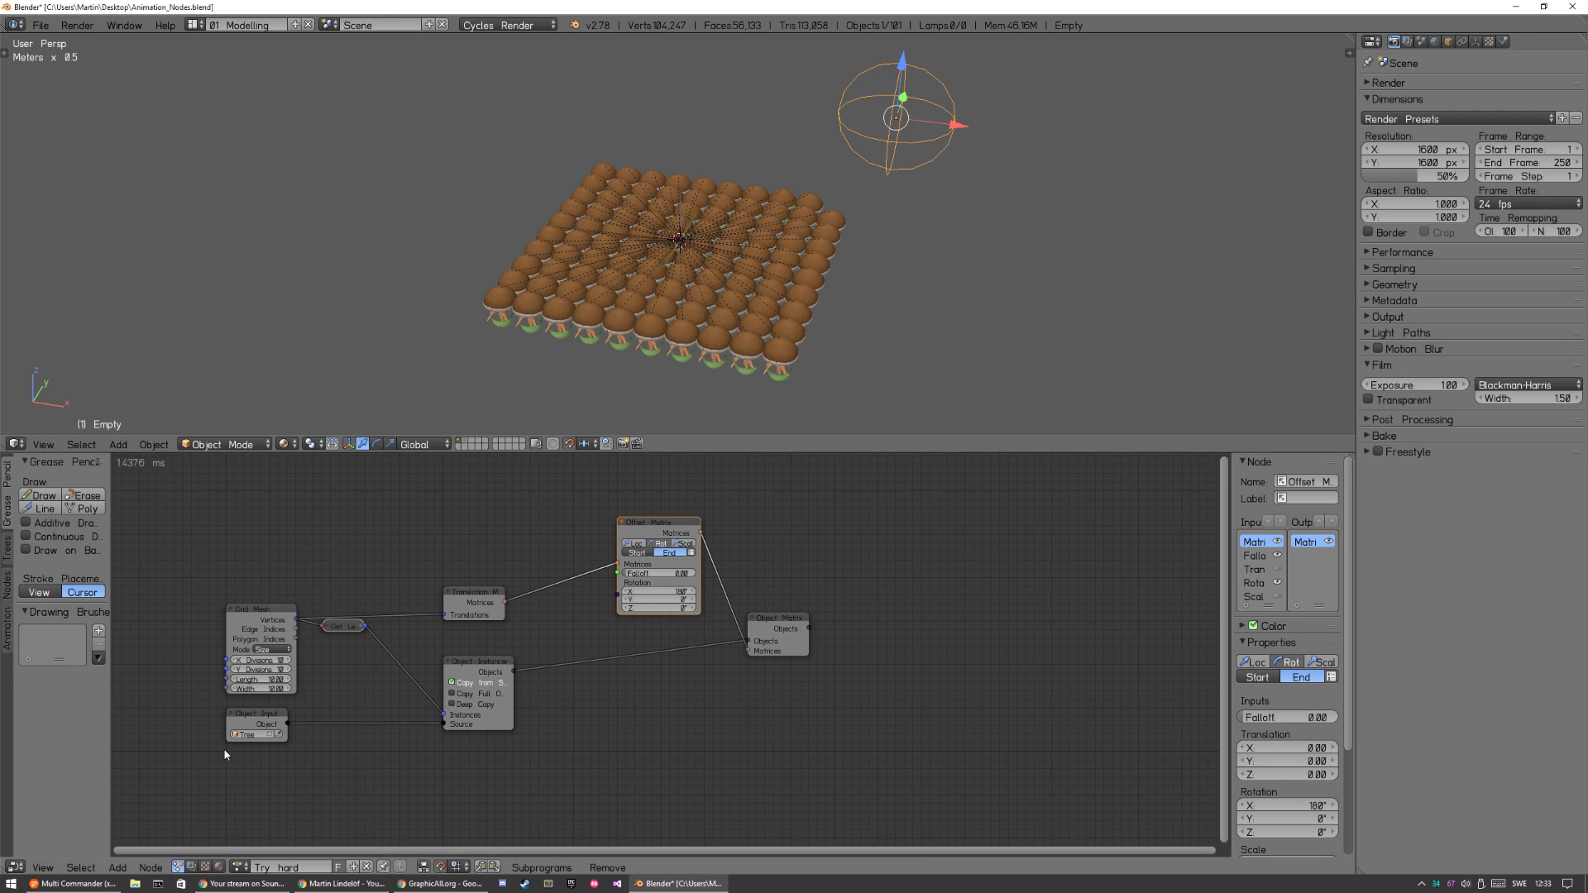
click(272, 717)
key(shift+d)
click(270, 536)
click(270, 535)
click(278, 535)
key(a)
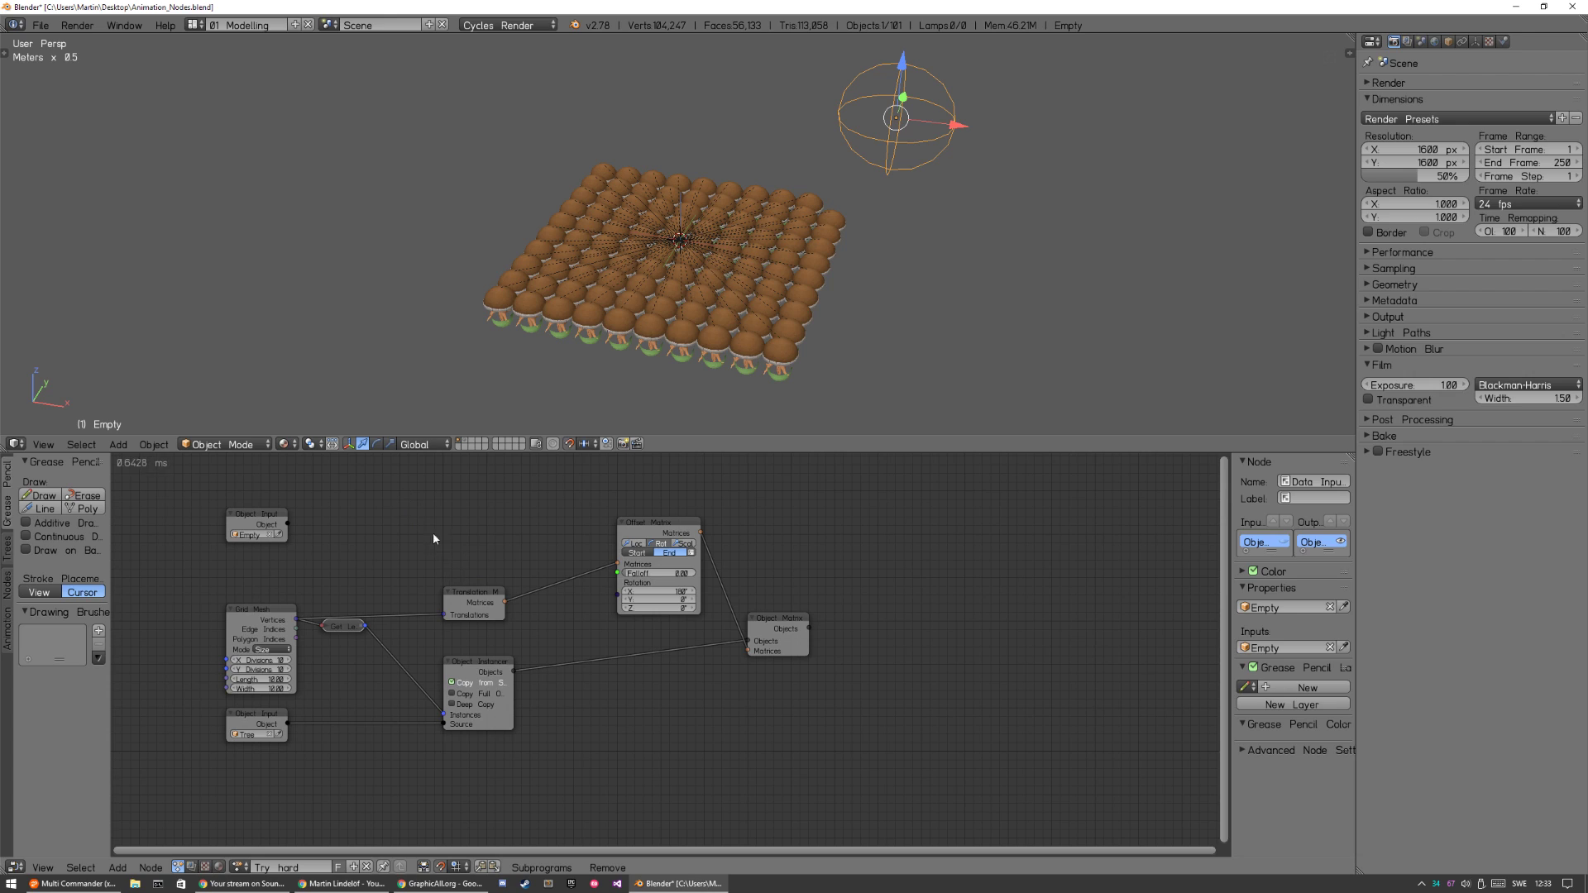
Add an Object Controller falloff node above Translation Matrix and link the Empty's Object Input to its Object socket.
key(shift+a)
mouse_move(458, 529)
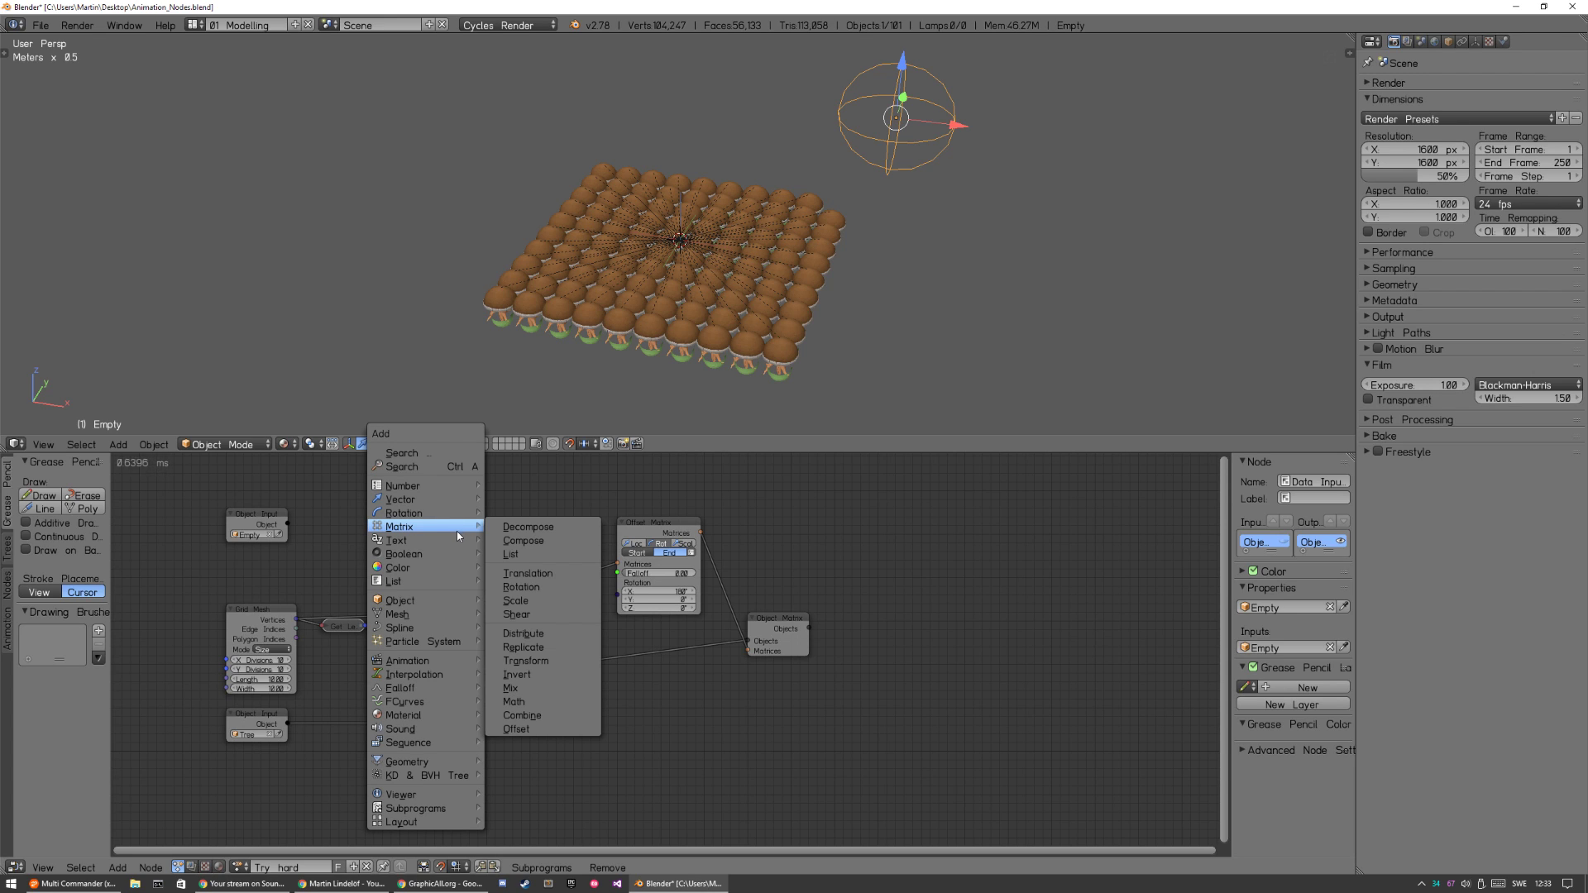
mouse_move(428, 689)
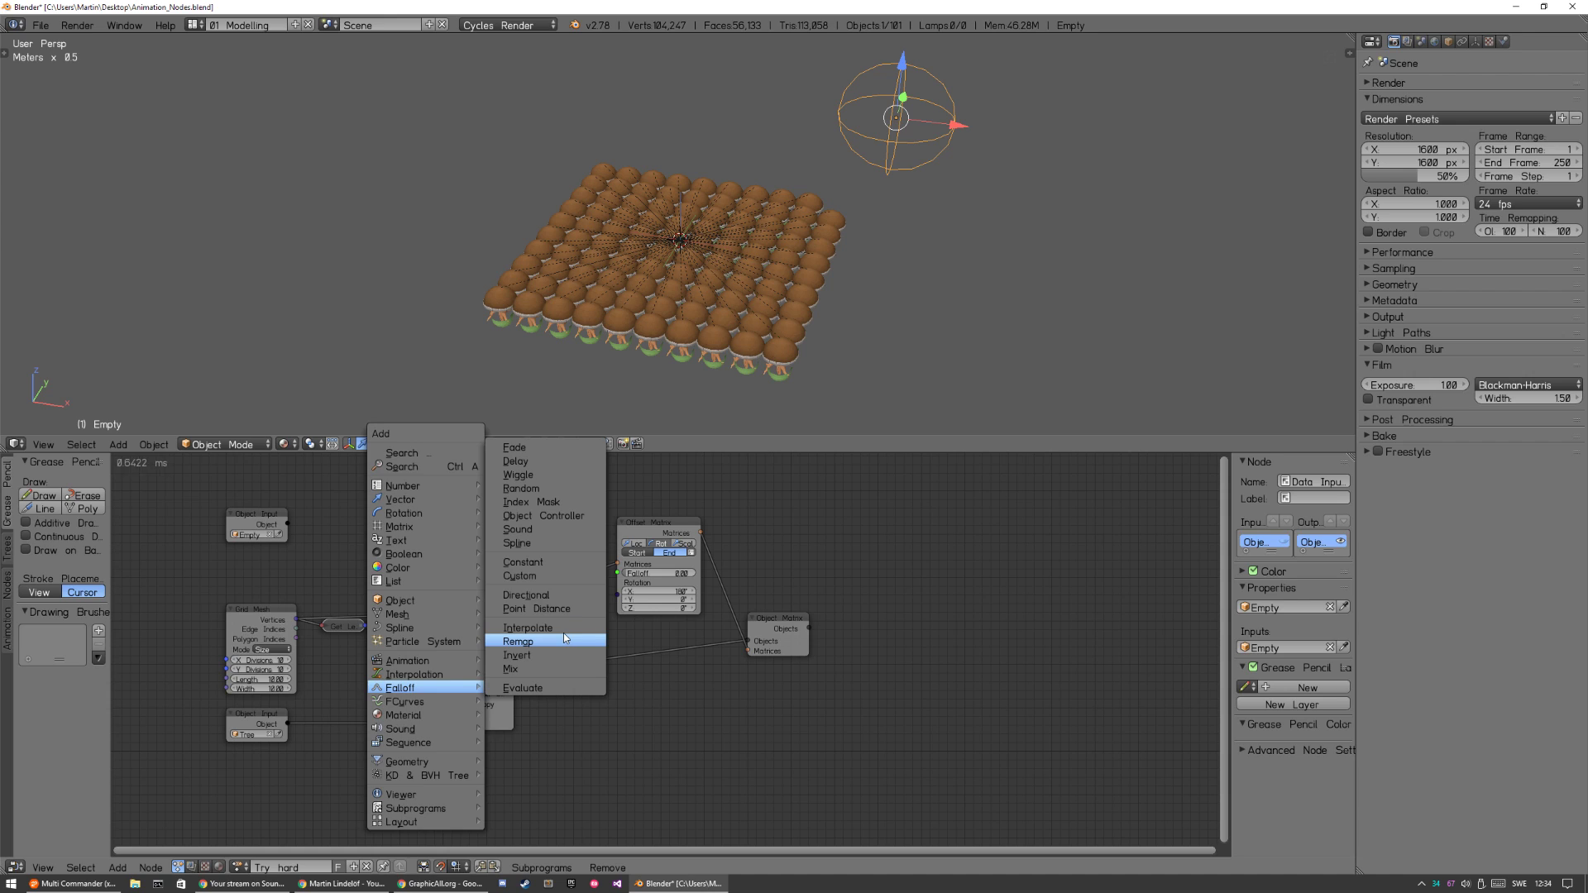
click(551, 515)
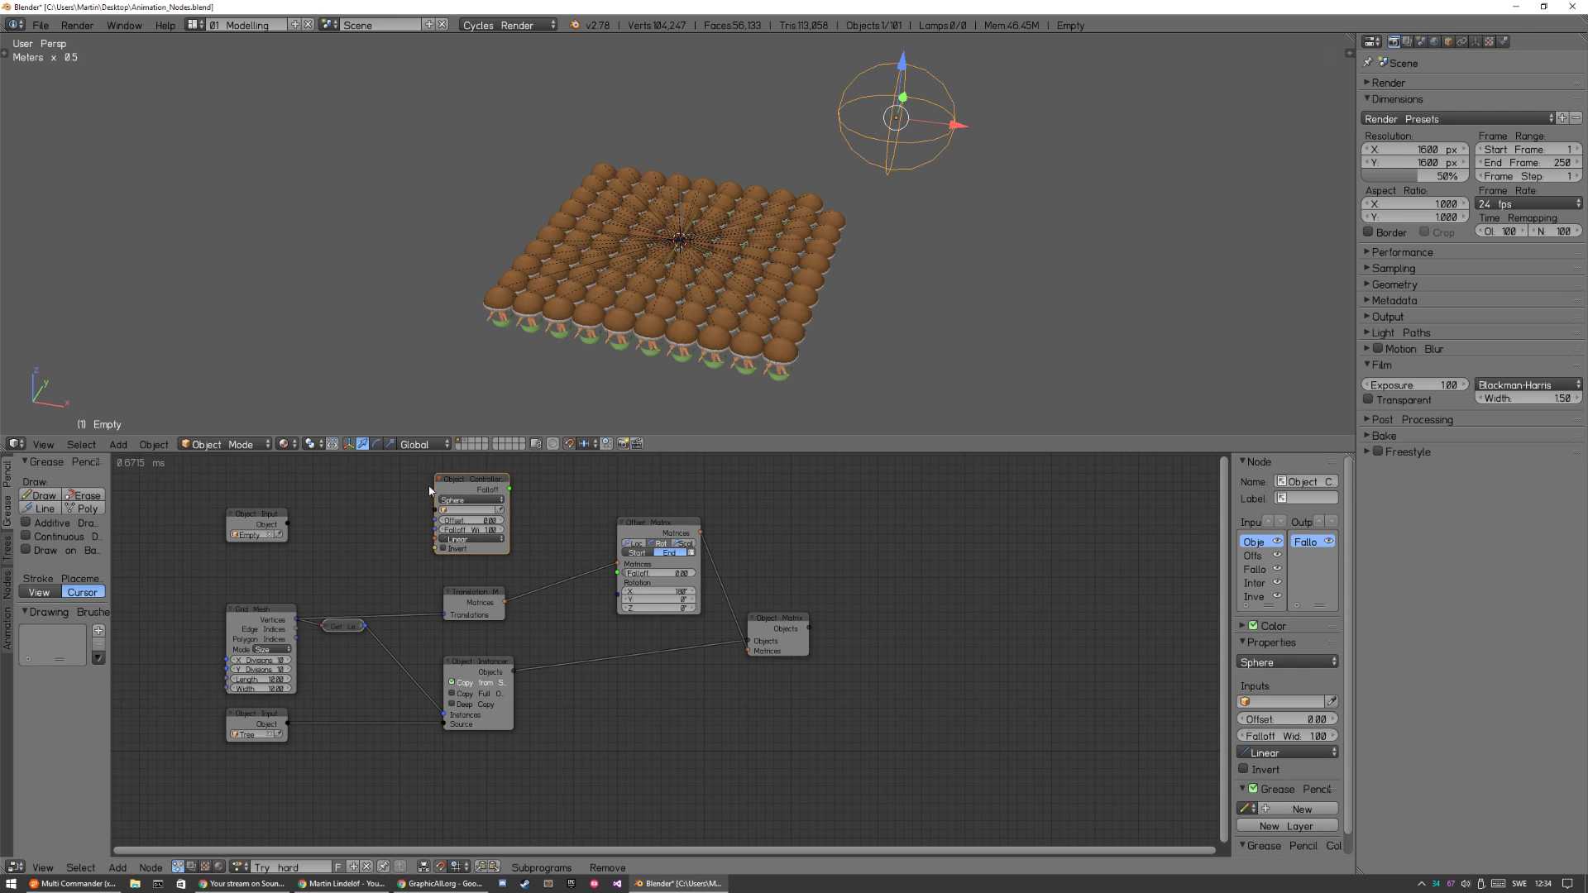
drag(291, 526, 435, 510)
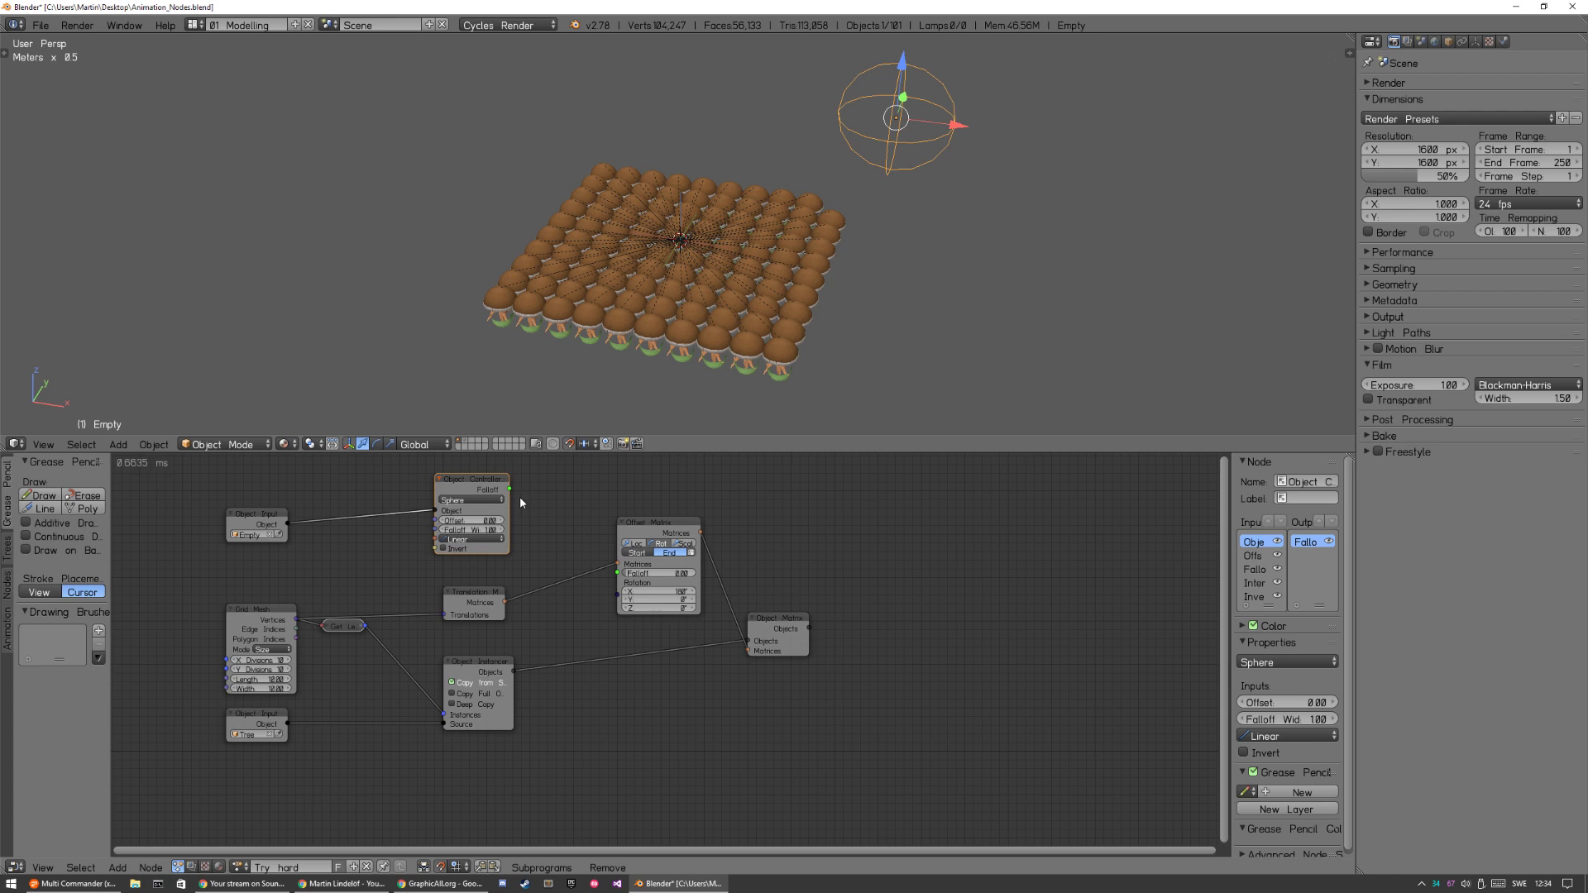
mouse_move(818, 517)
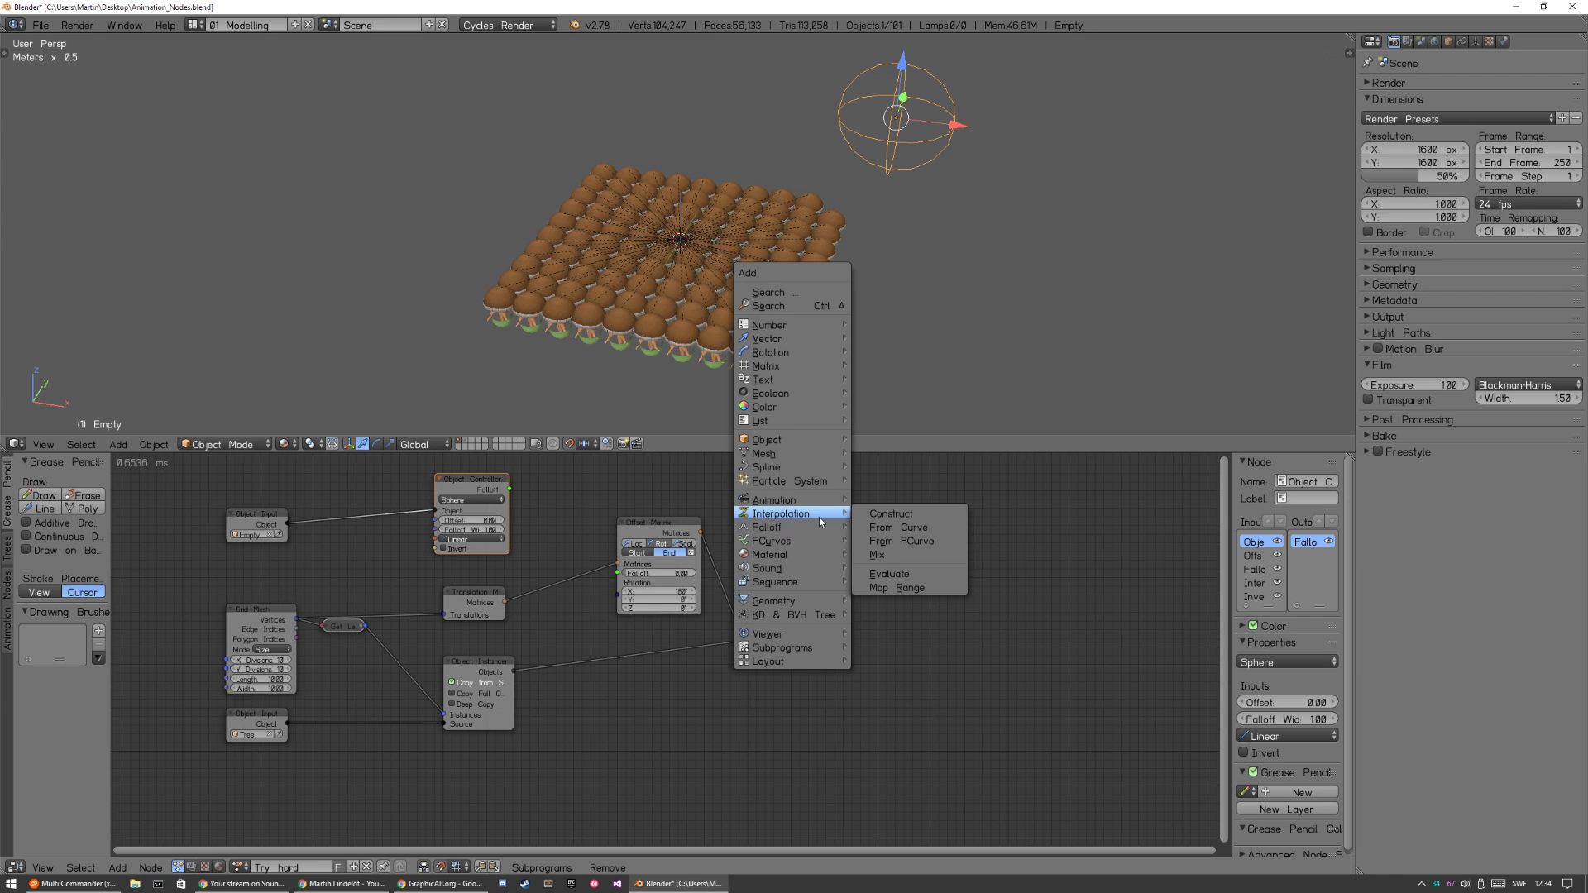
key(f)
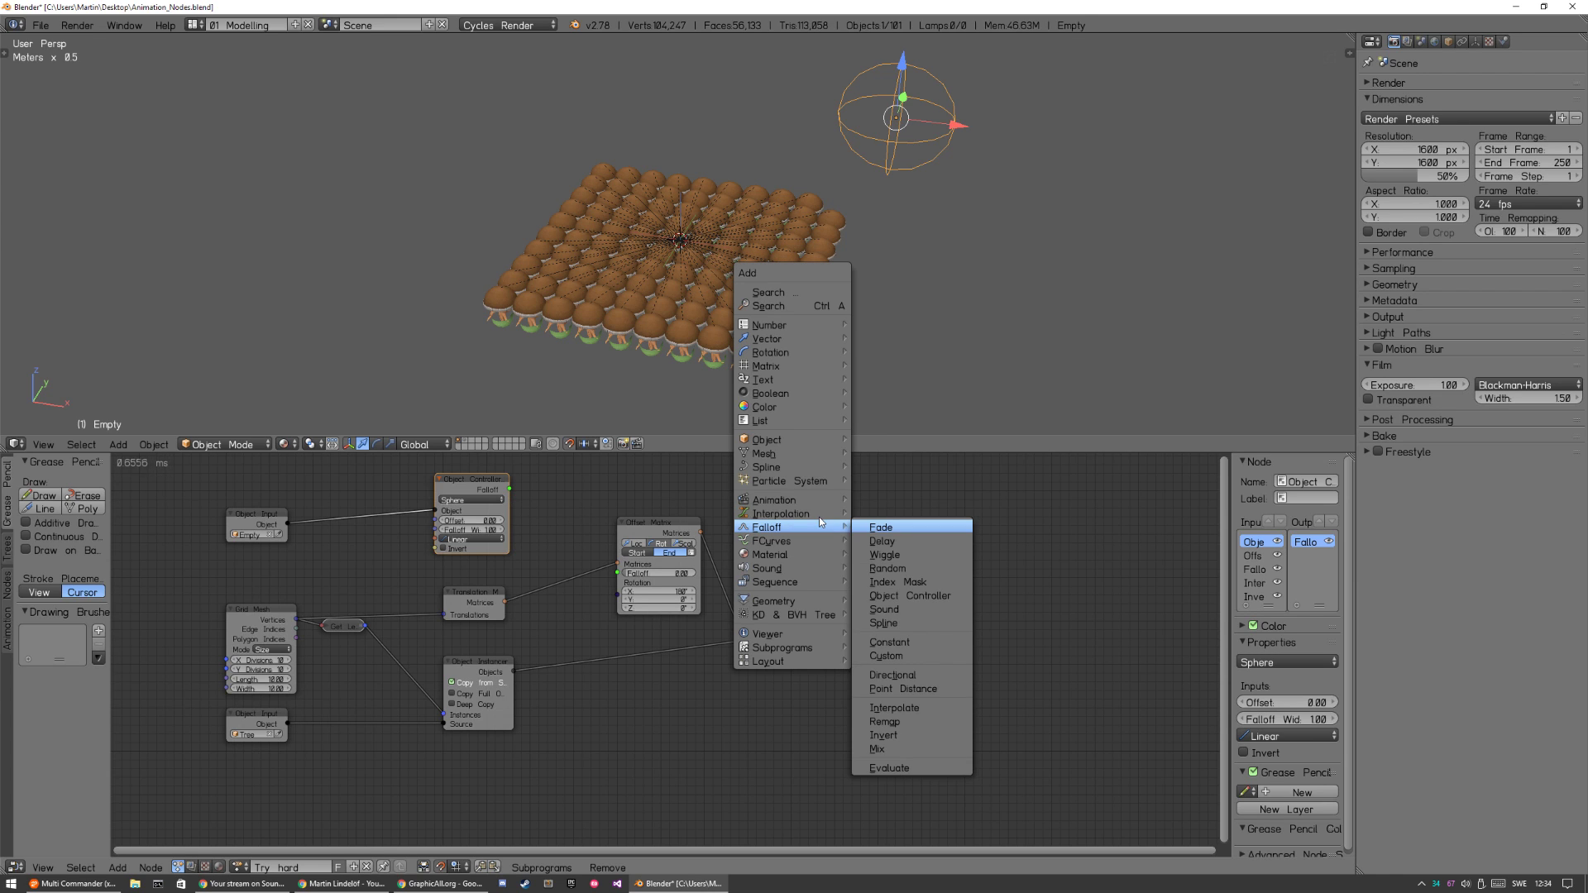
key(o)
key(Escape)
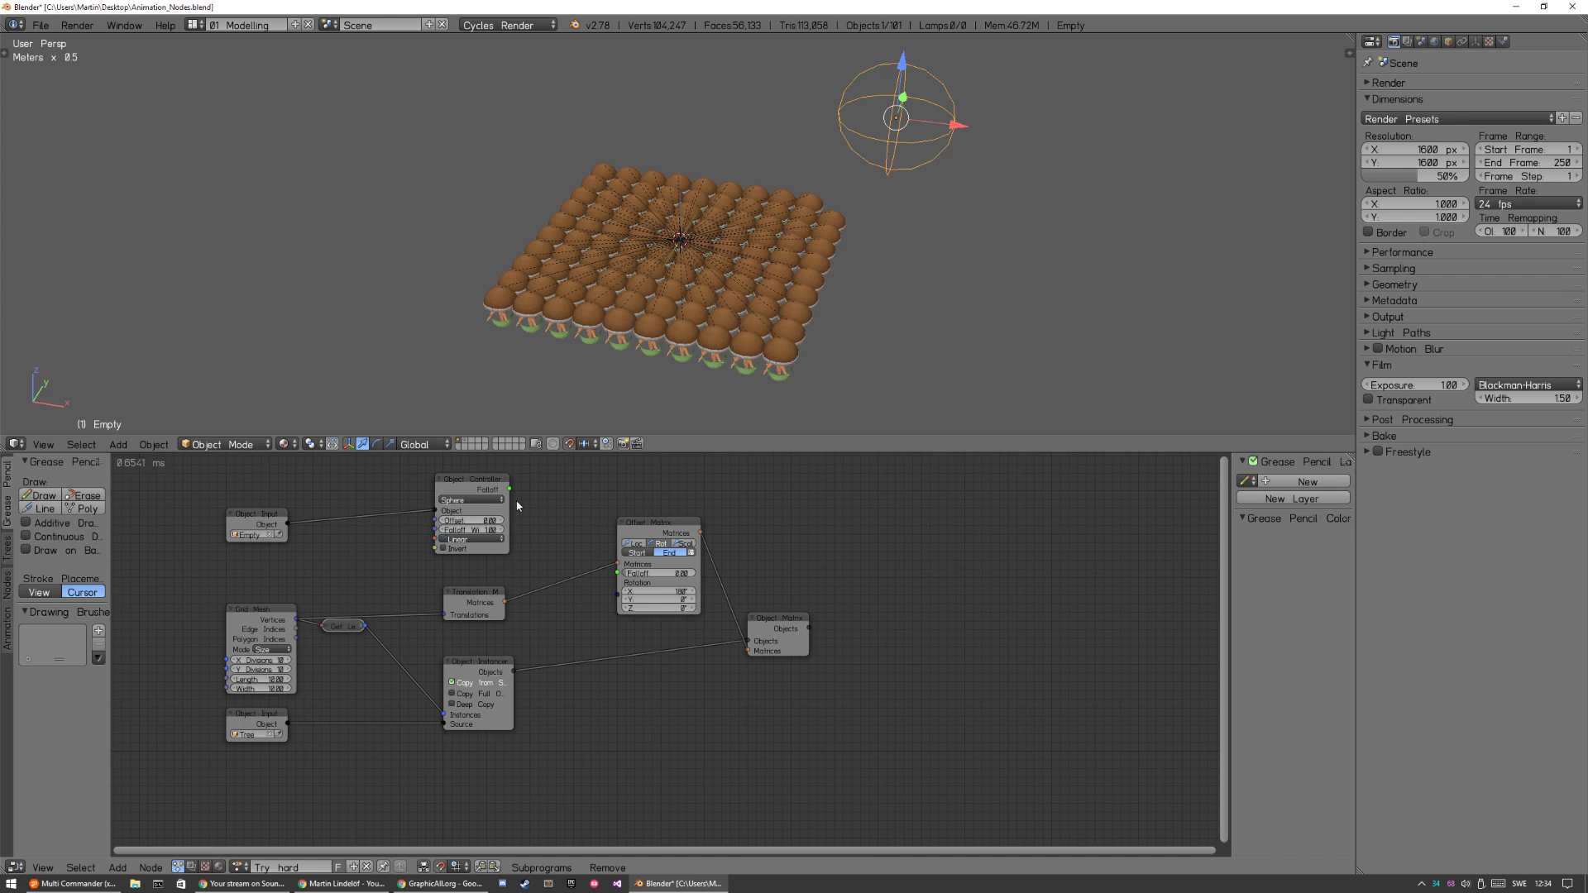
Link the Object Controller's Falloff output to the Offset Matrix Falloff input and sweep the sphere empty across the tree grid to test it.
drag(510, 489, 617, 572)
key(g)
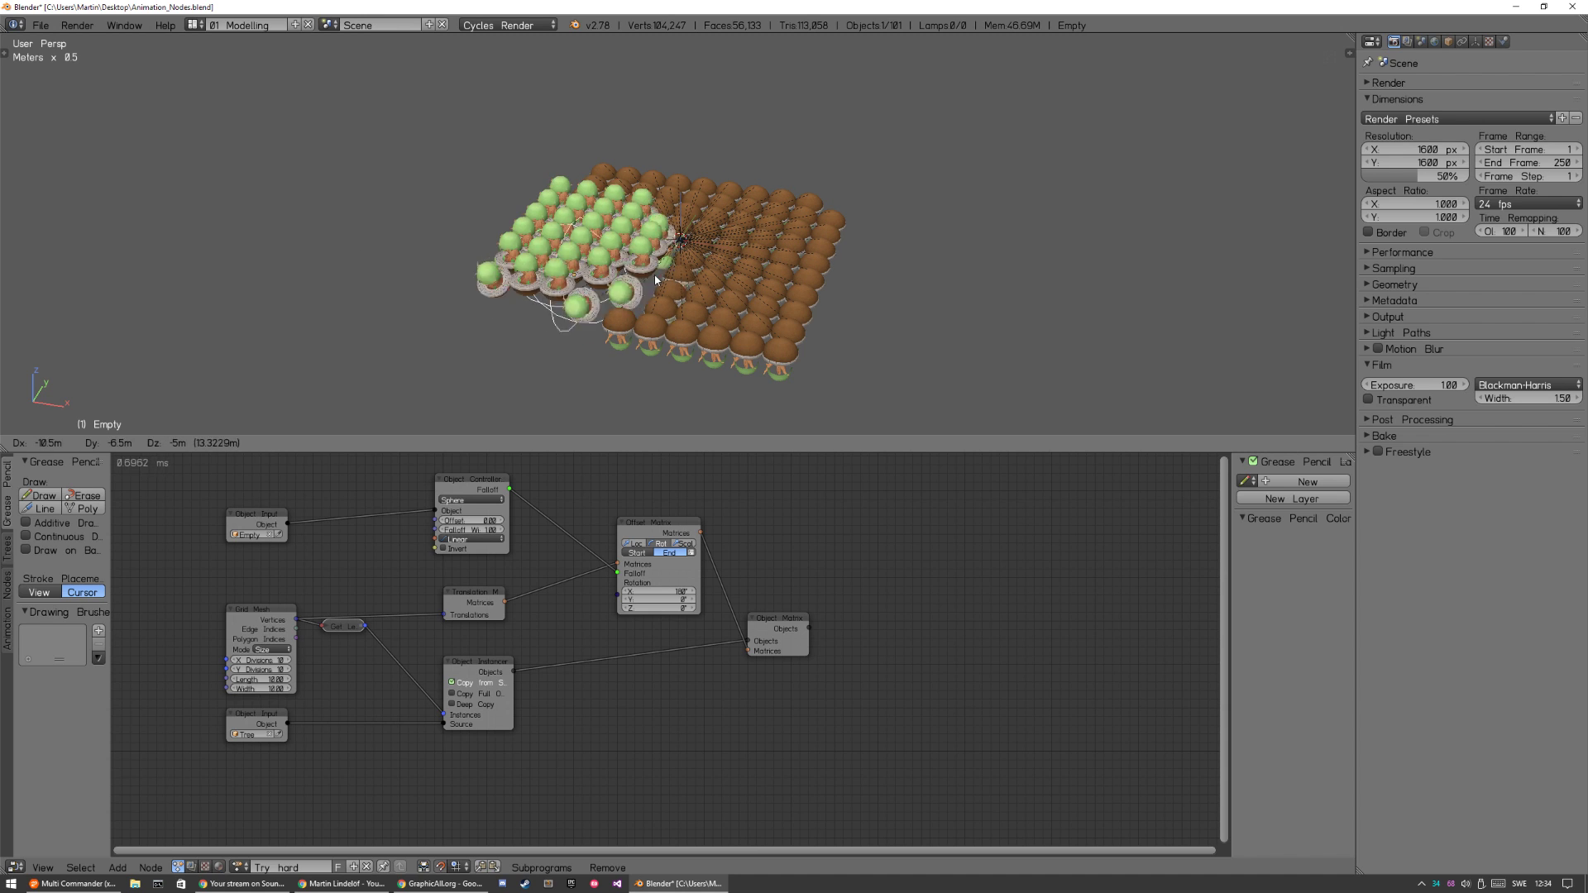
click(808, 287)
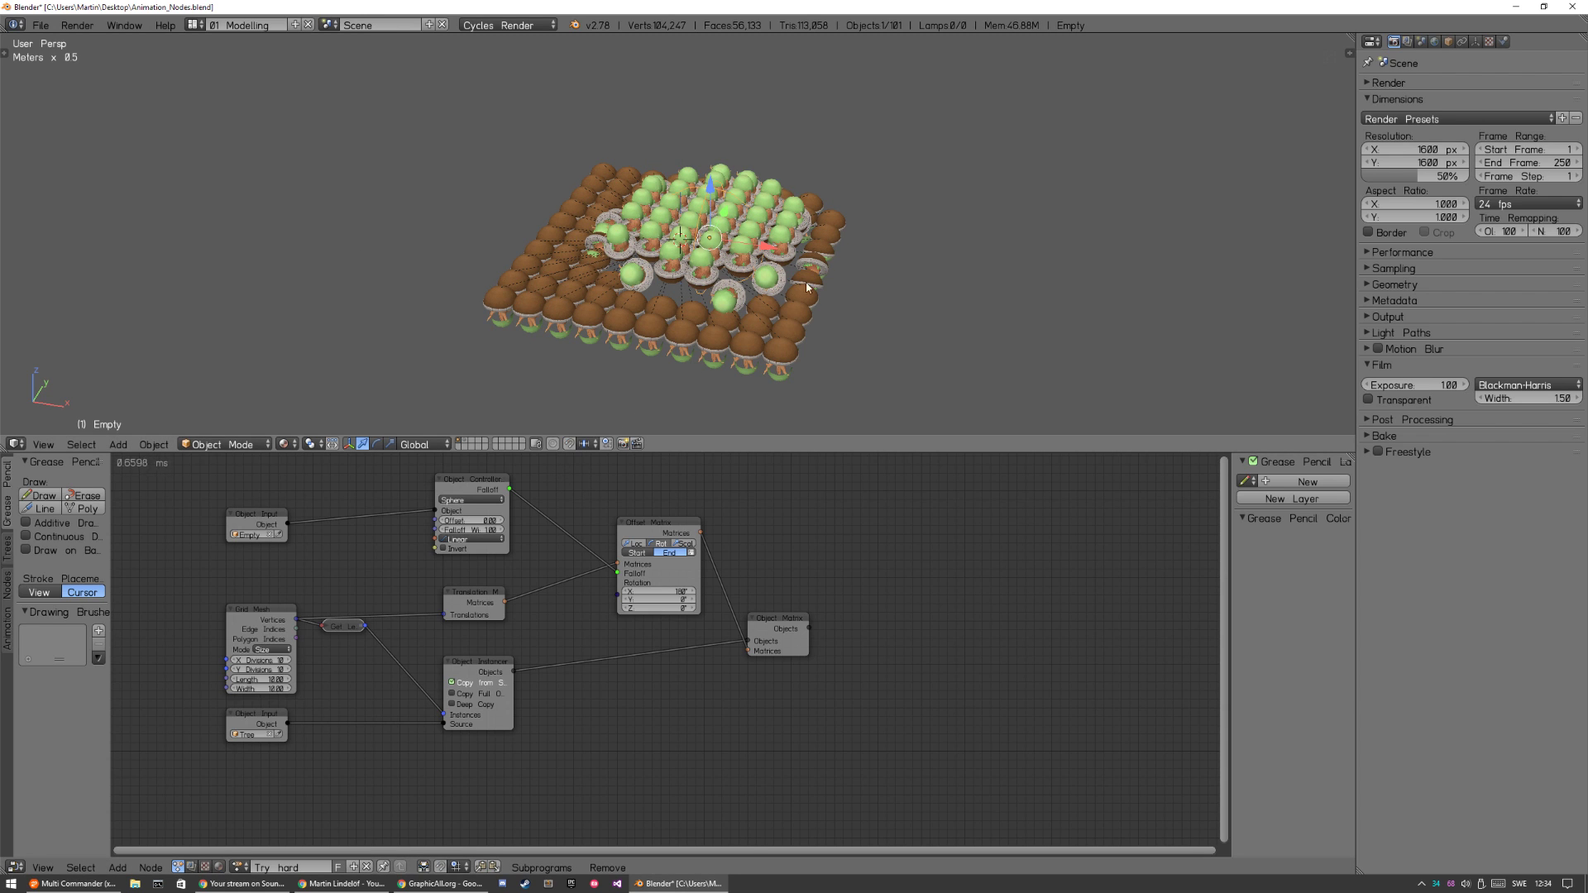
key(g)
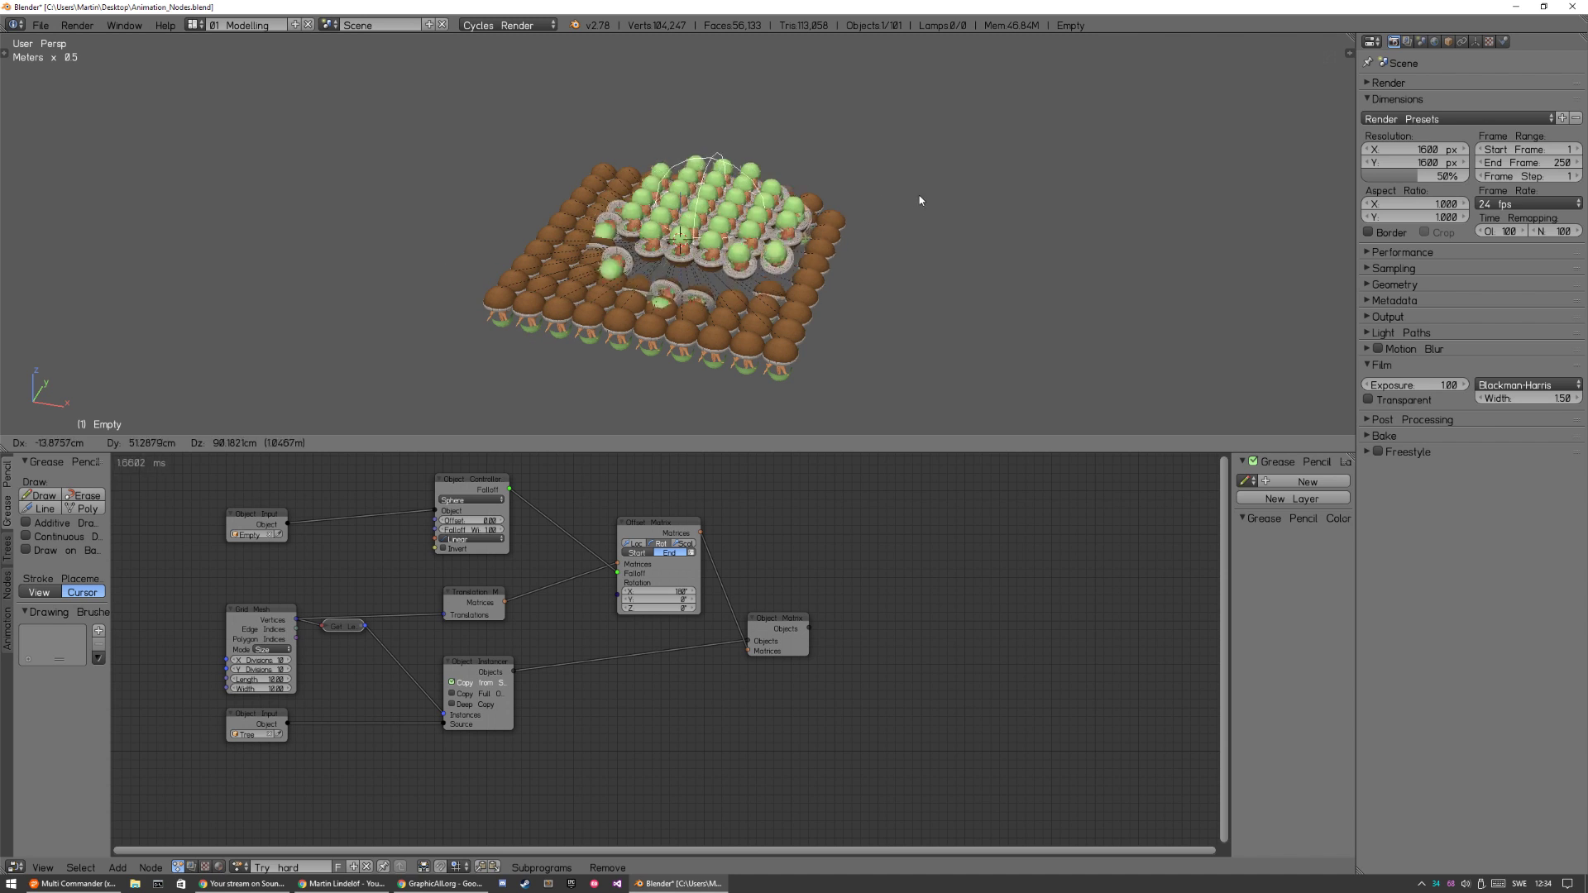
click(682, 170)
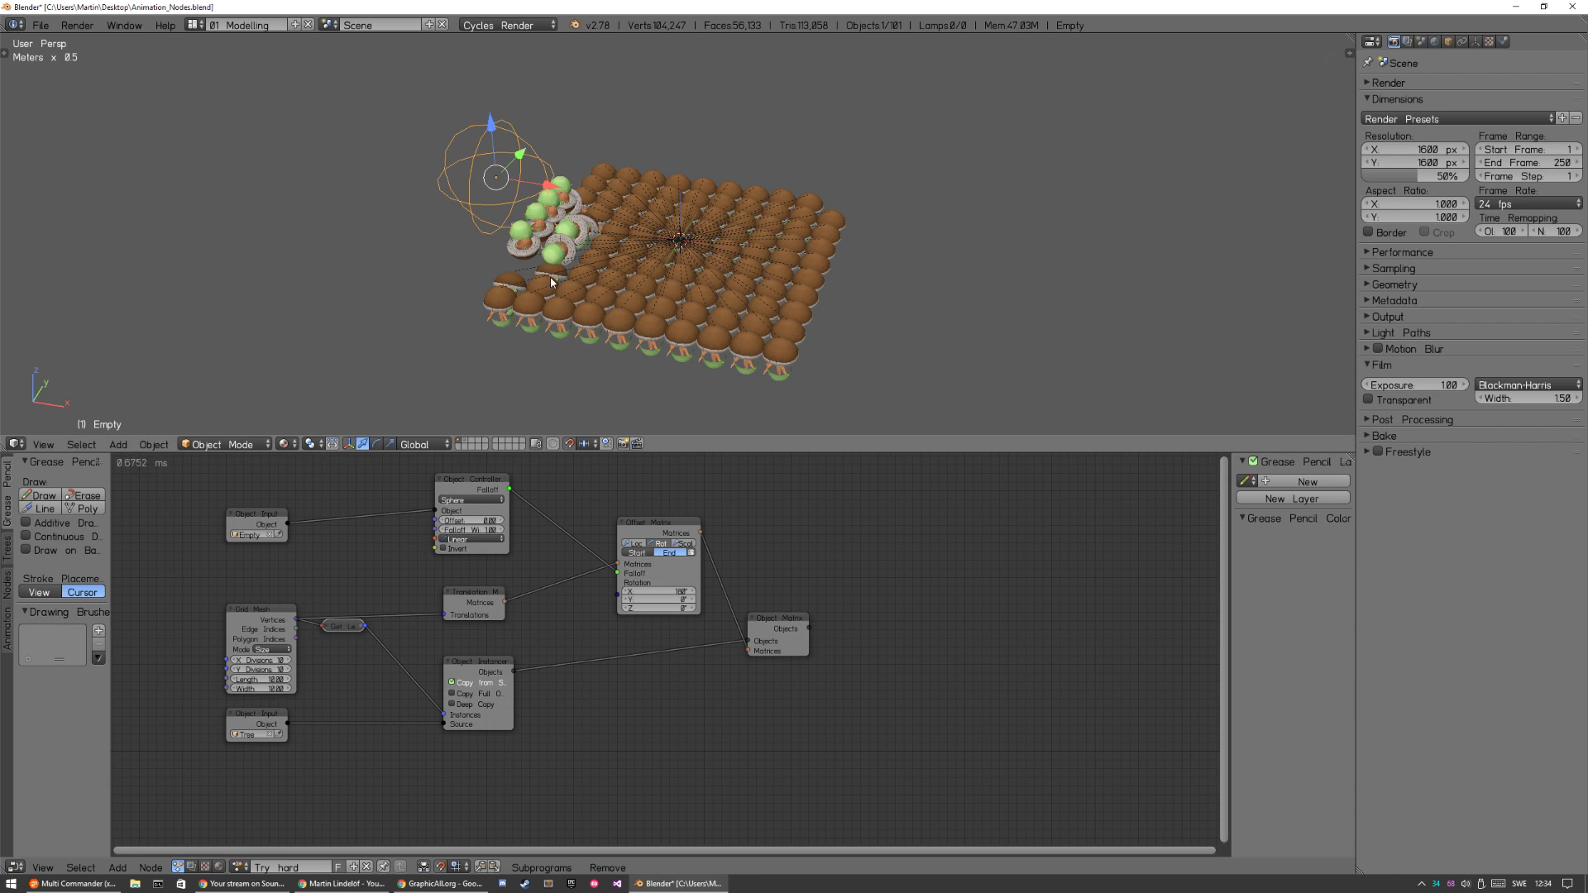
key(g)
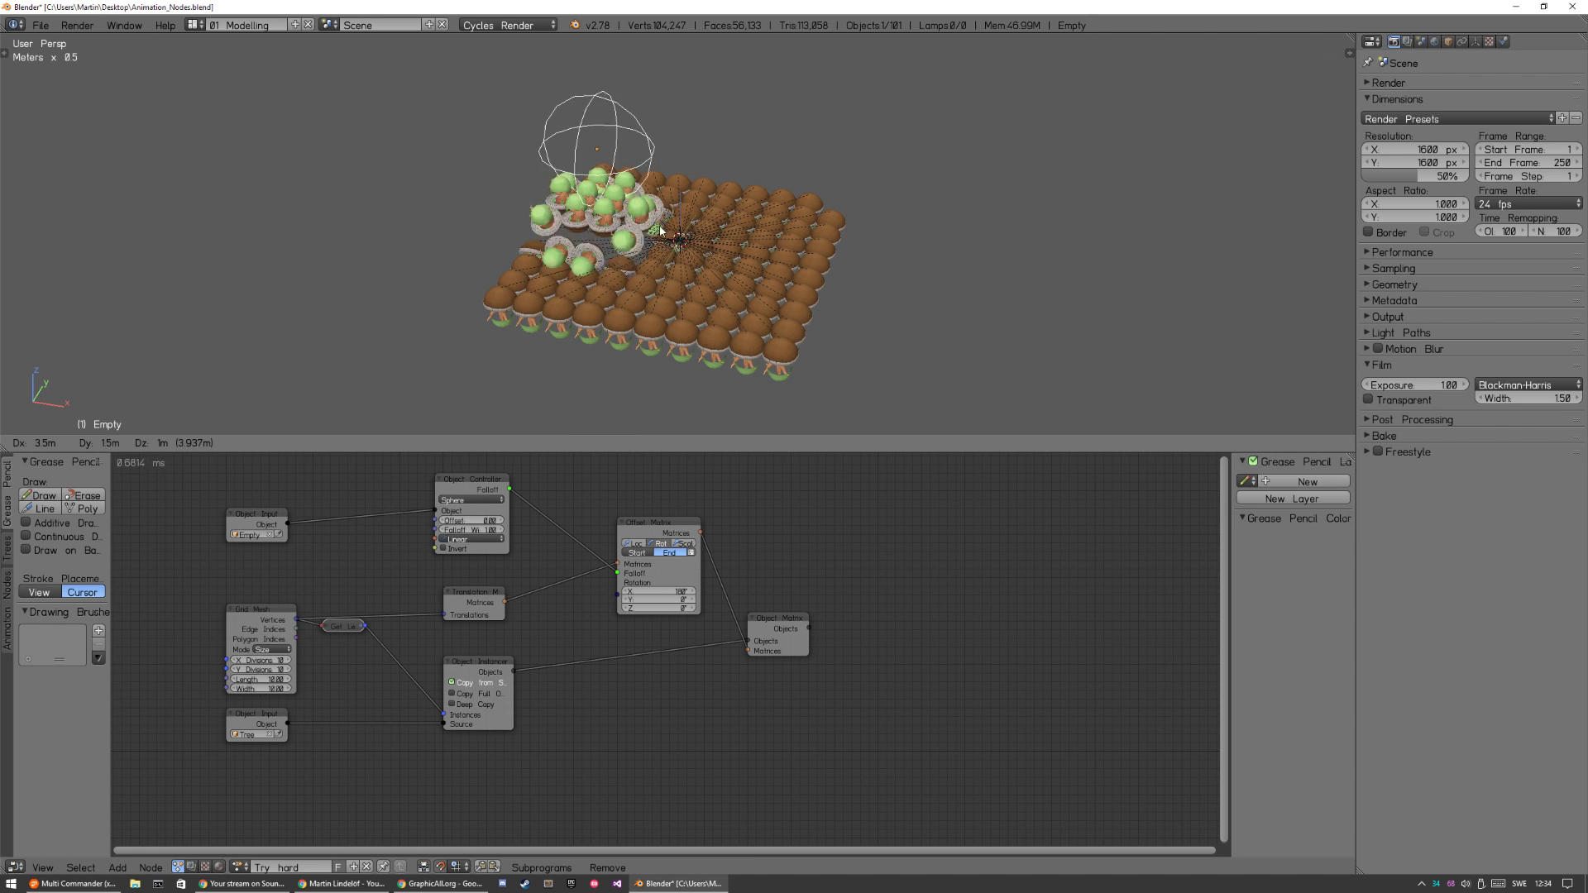
click(663, 203)
key(g)
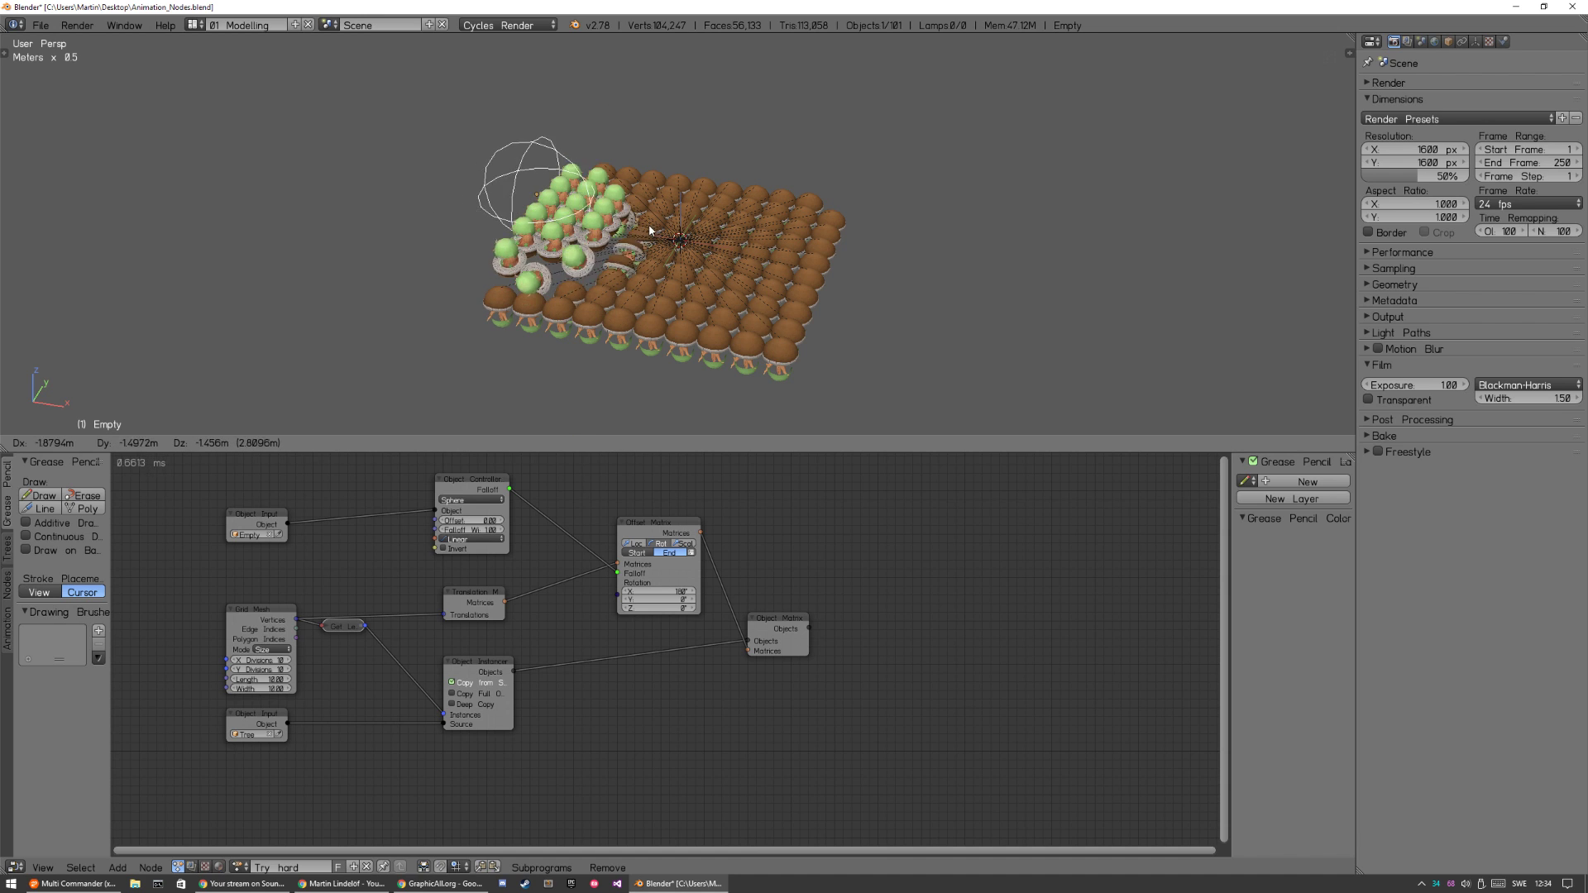
click(740, 190)
Scale the sphere empty up and down several times to test how its size controls the flipped area of trees.
key(s)
click(1025, 126)
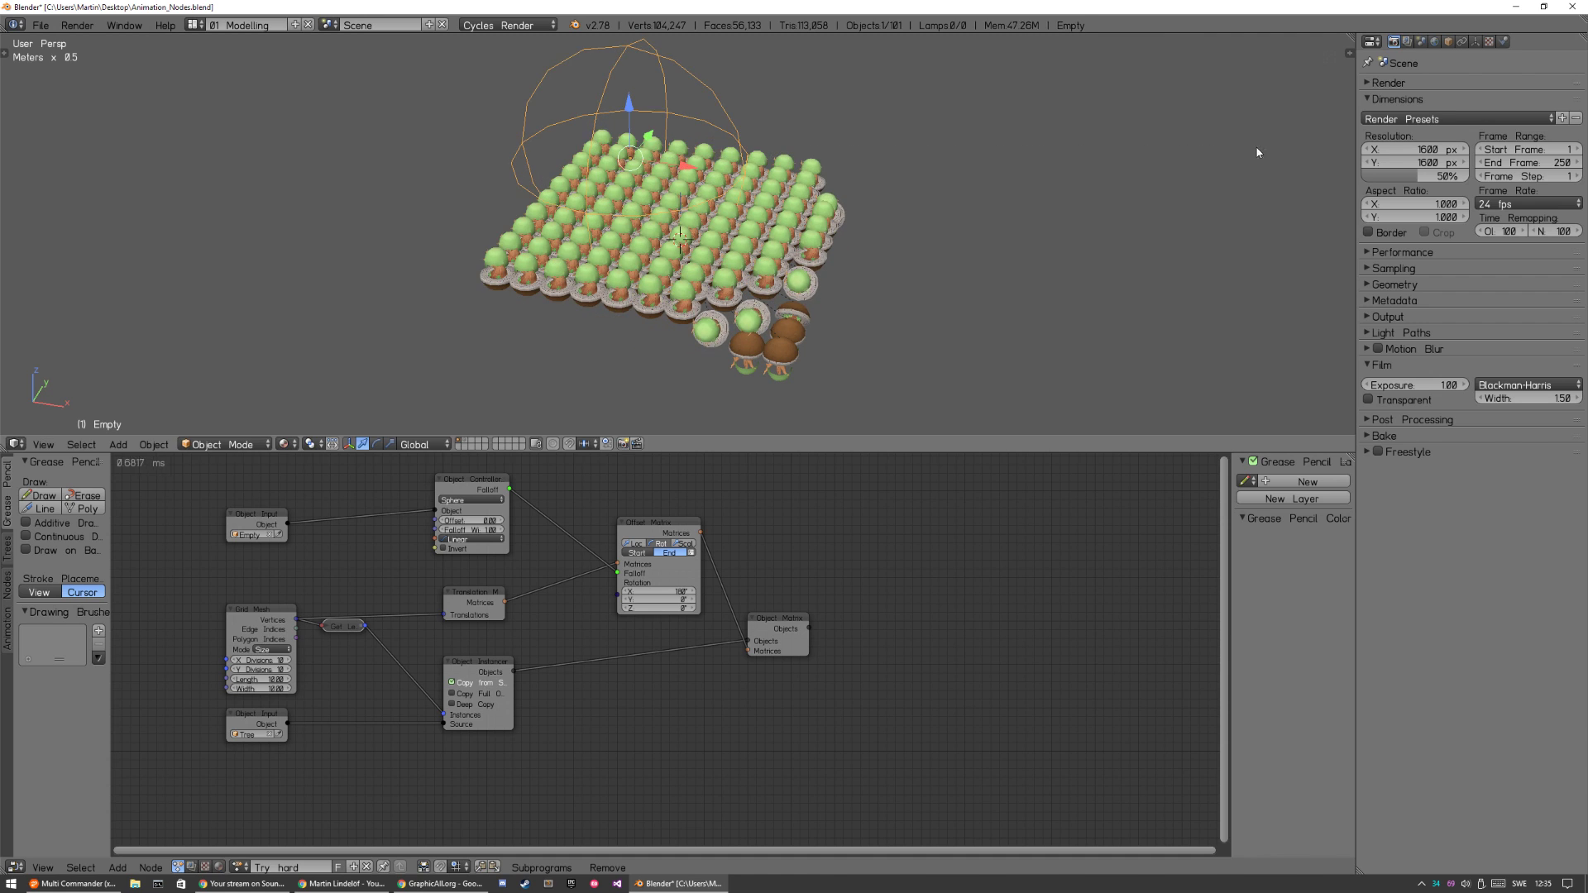
key(s)
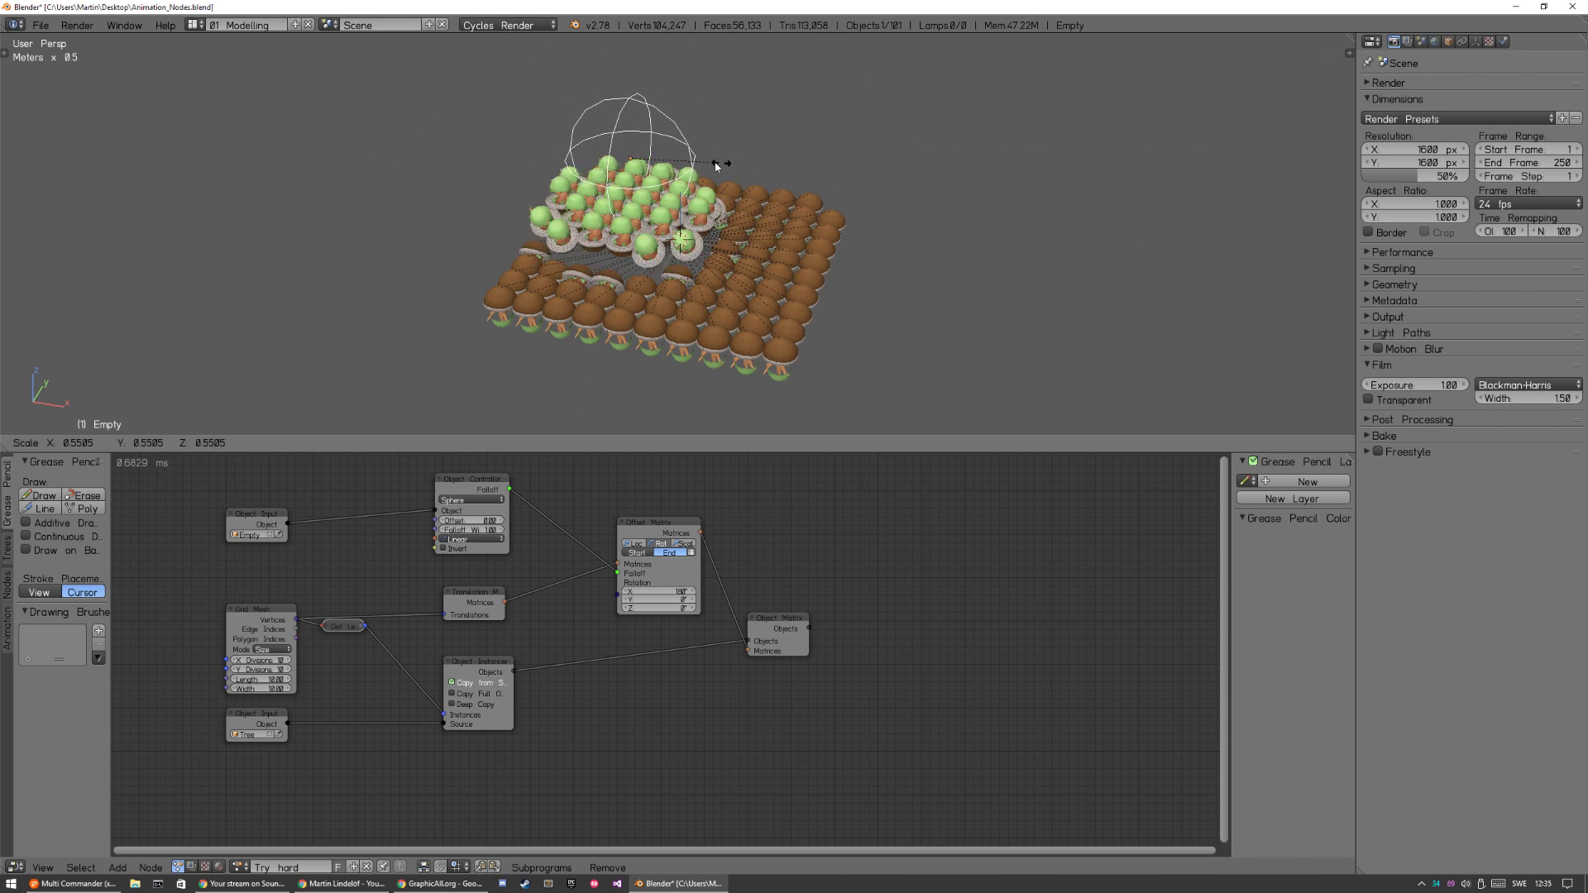
click(717, 168)
scroll(750, 320, up, 6)
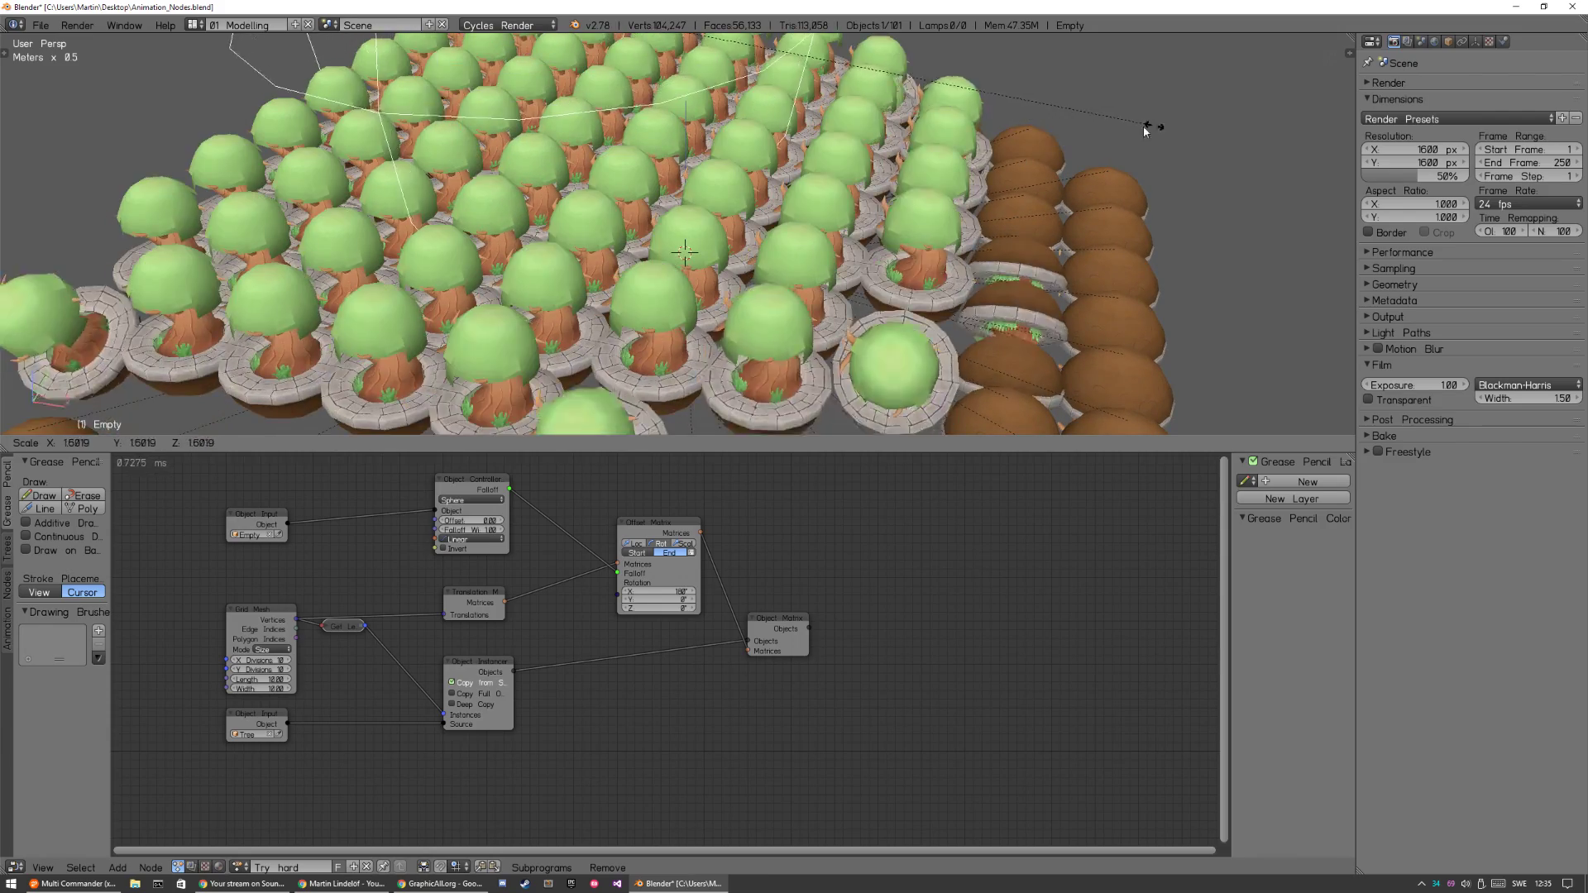
key(s)
click(843, 155)
scroll(868, 172, down, 2)
middle_drag(785, 178, 839, 281)
key(s)
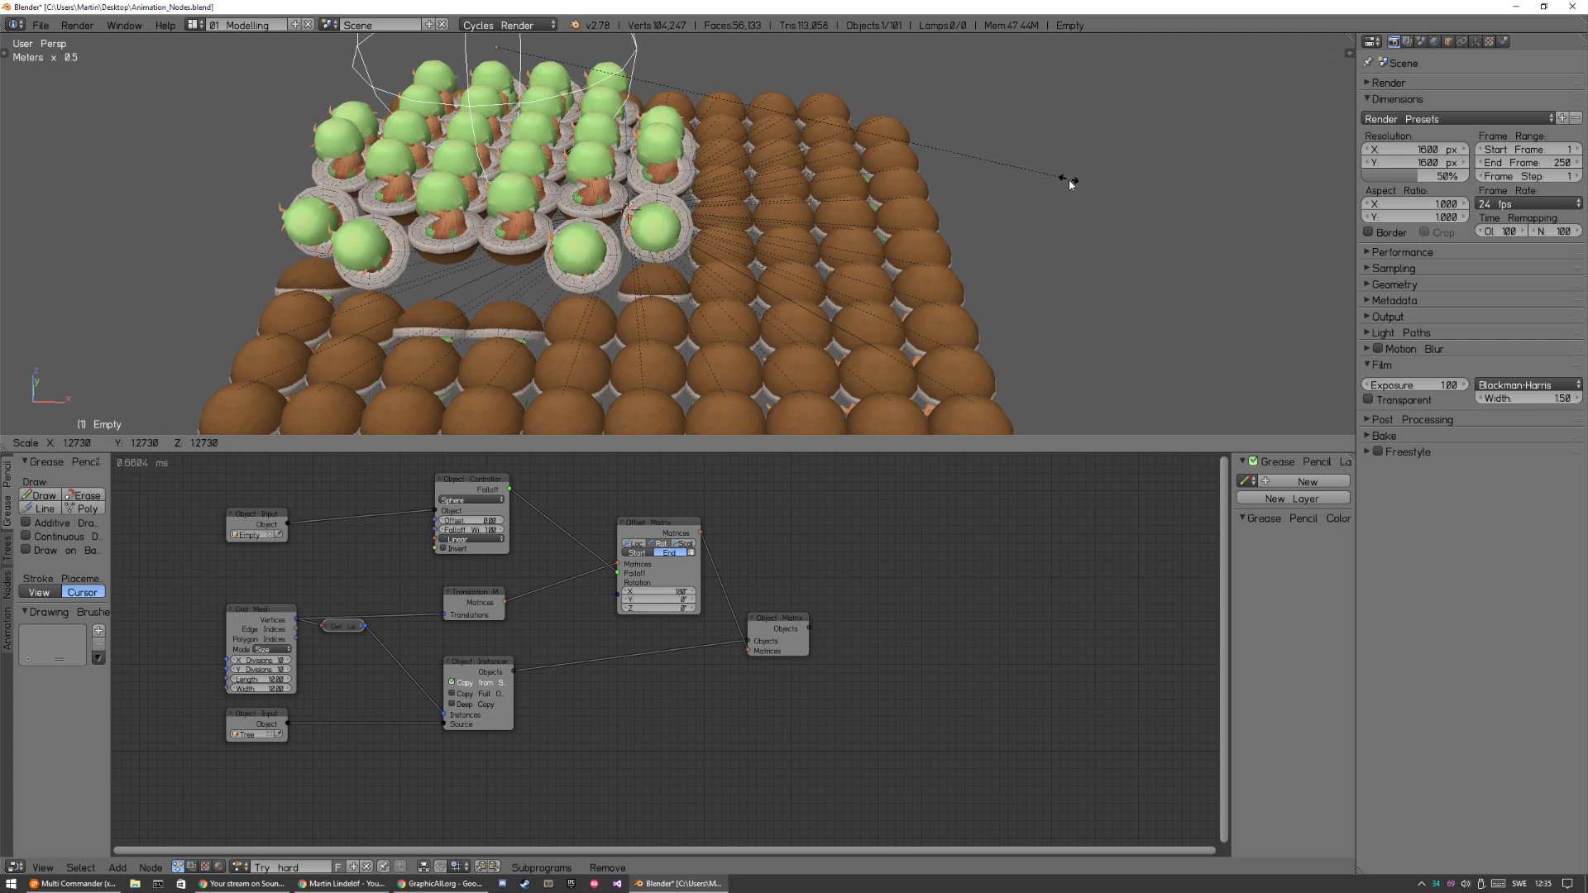
click(1079, 192)
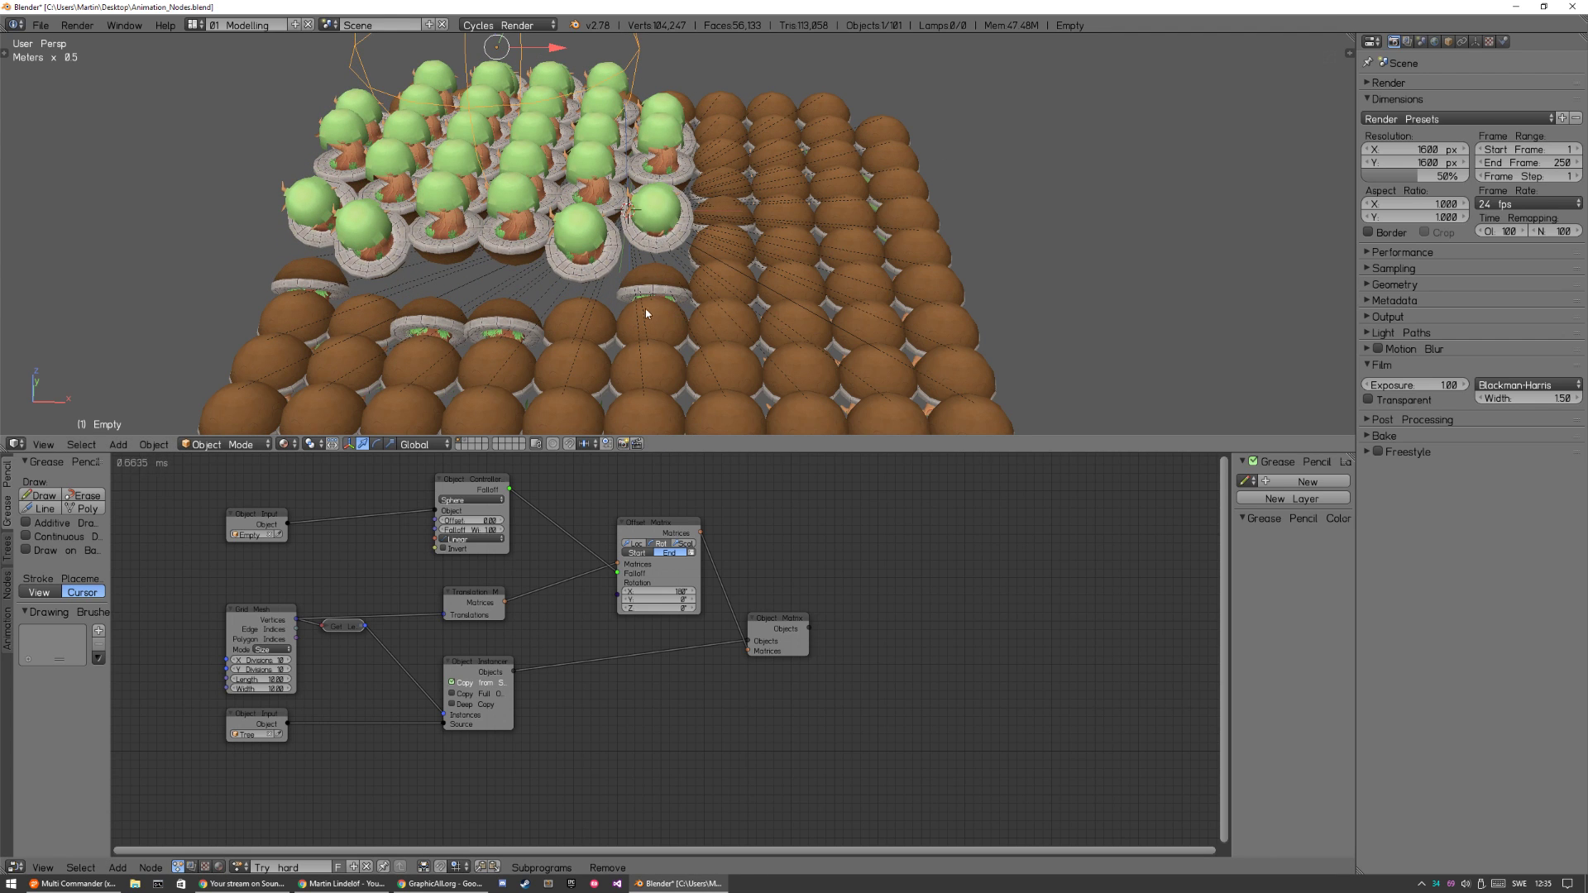
Change the Object Controller node's interpolation to Elastic.
middle_drag(539, 562, 716, 634)
scroll(634, 572, up, 3)
scroll(694, 583, up, 1)
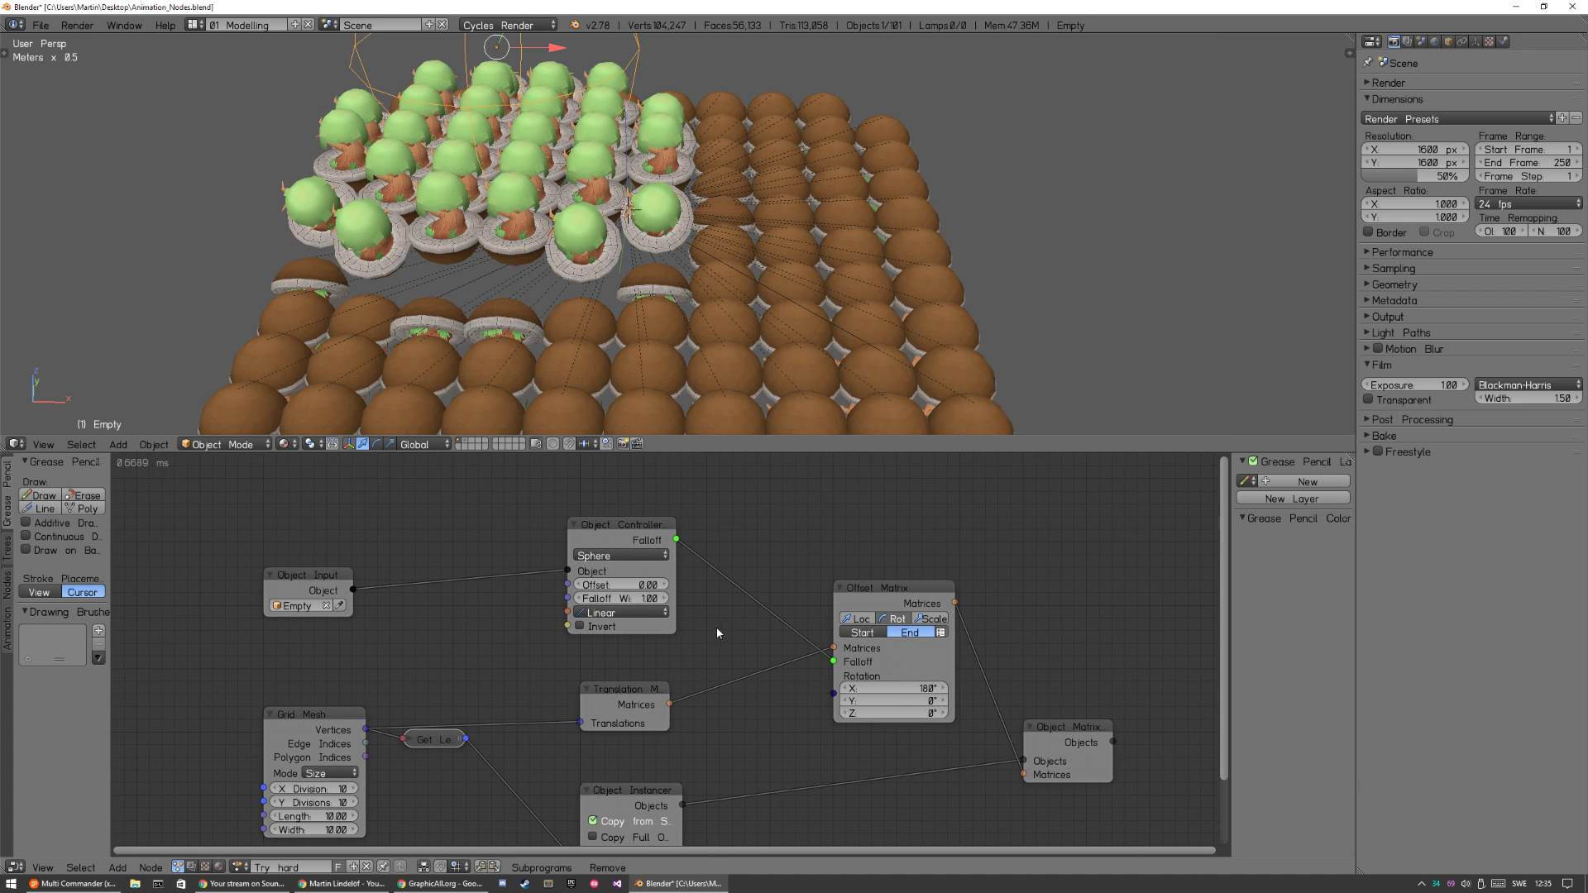
click(626, 612)
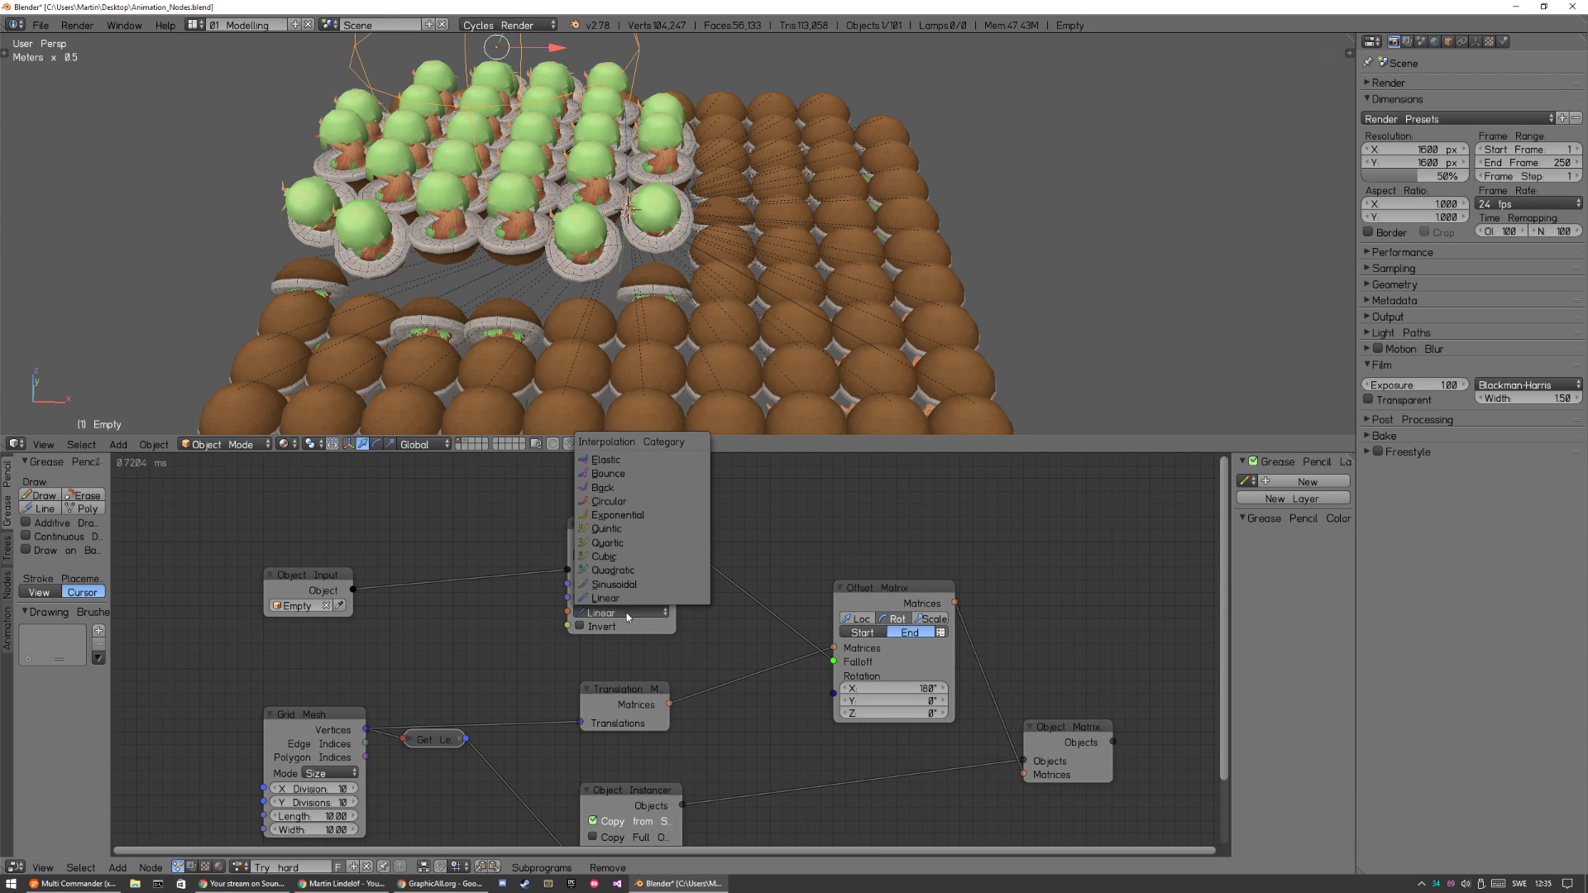
click(626, 464)
Move the sphere empty over the grid and towards its edge to test the elastic falloff.
key(g)
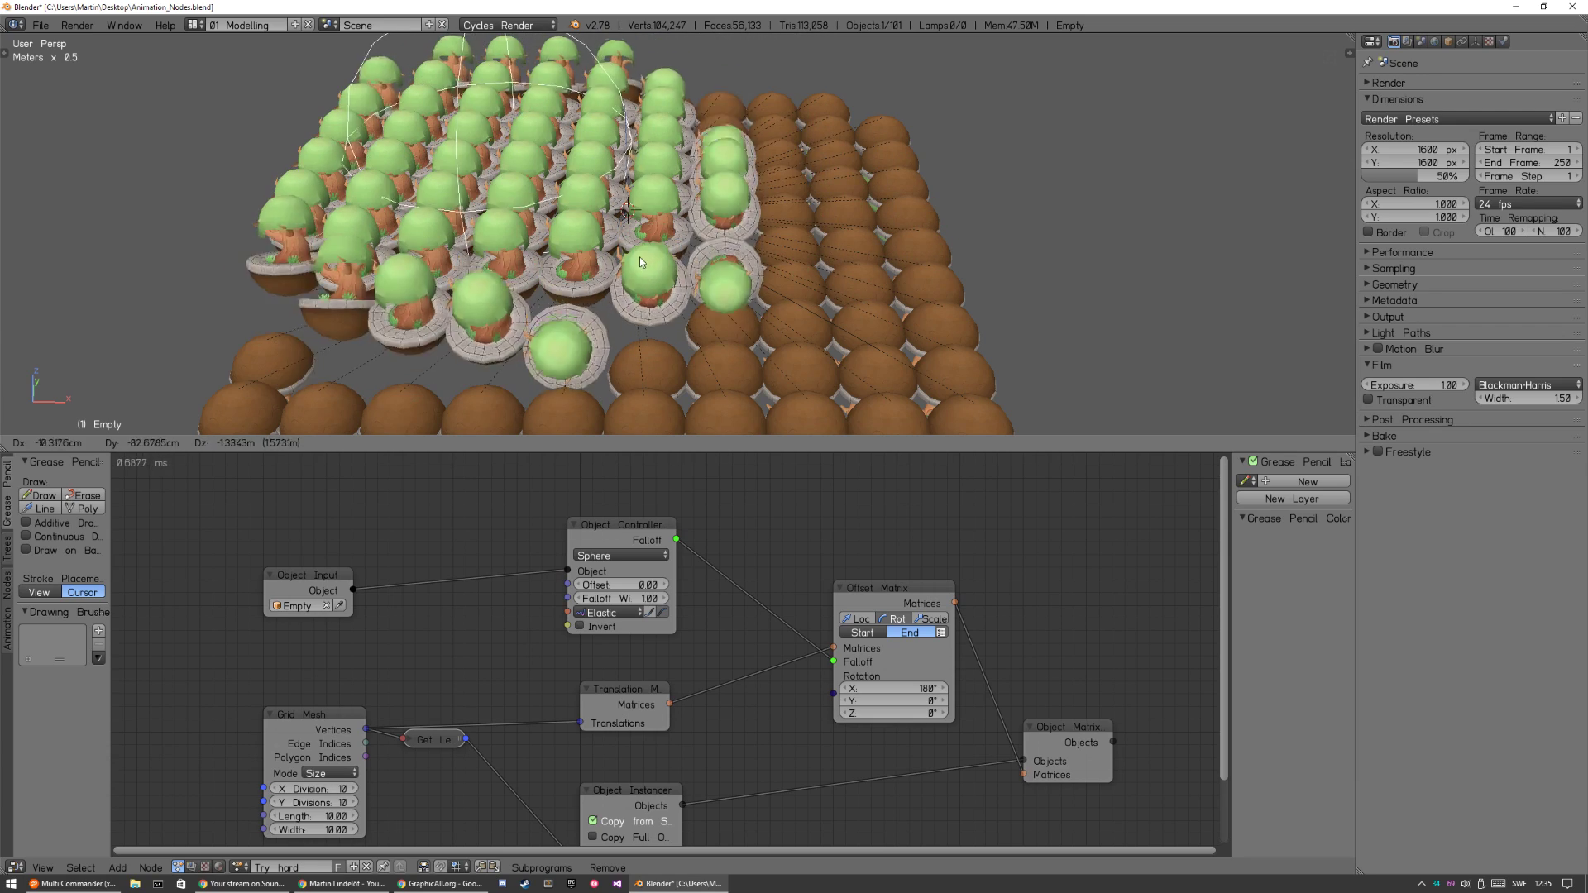
click(807, 254)
scroll(807, 254, down, 2)
middle_drag(807, 254, 864, 276)
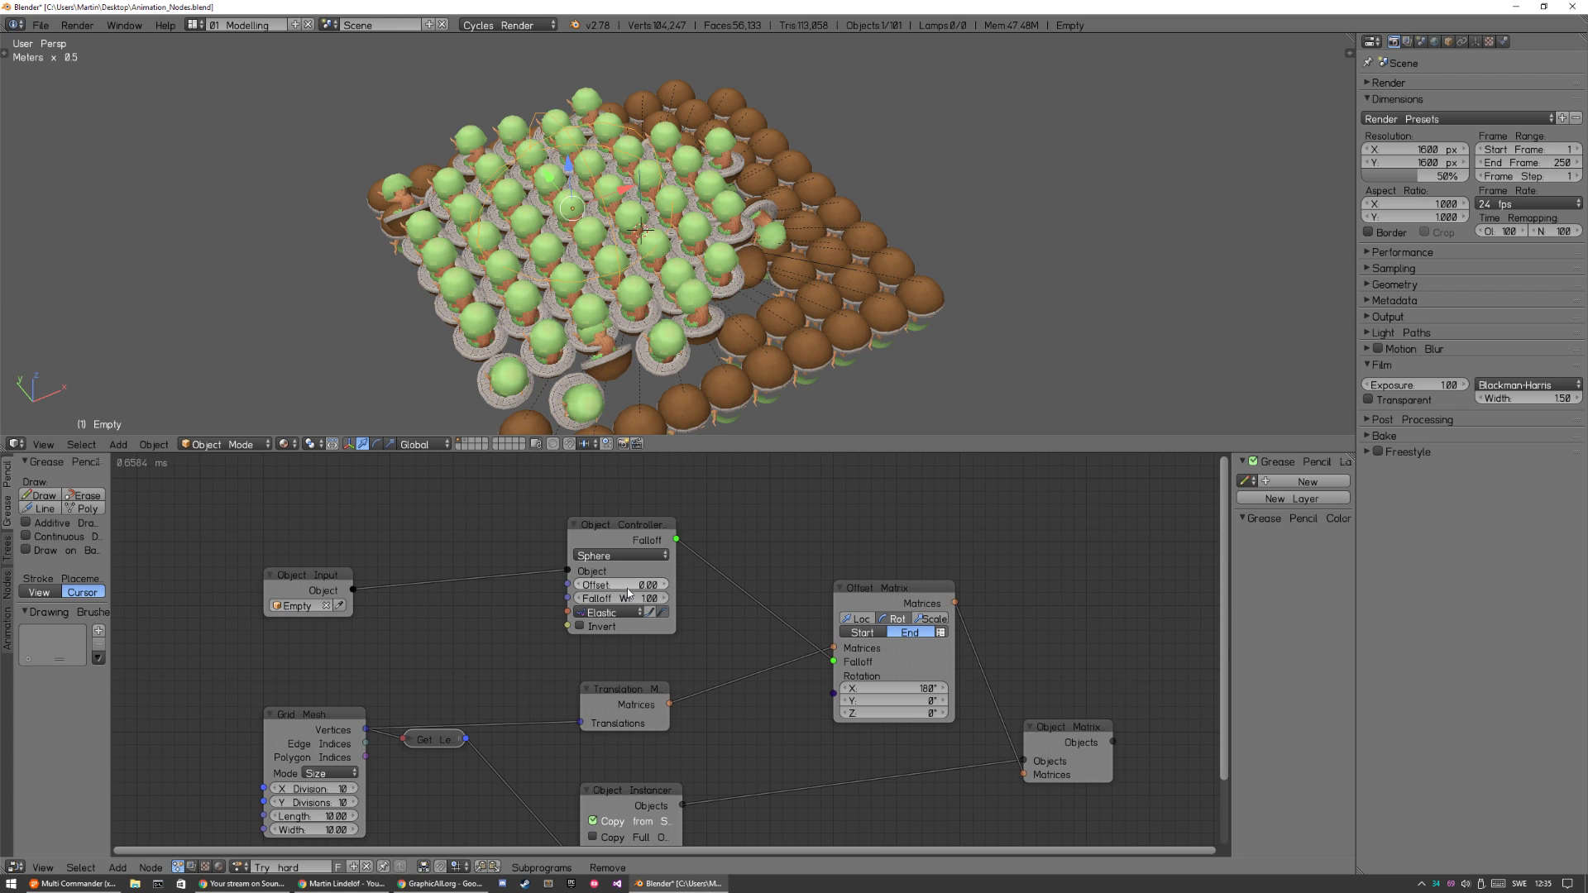
key(g)
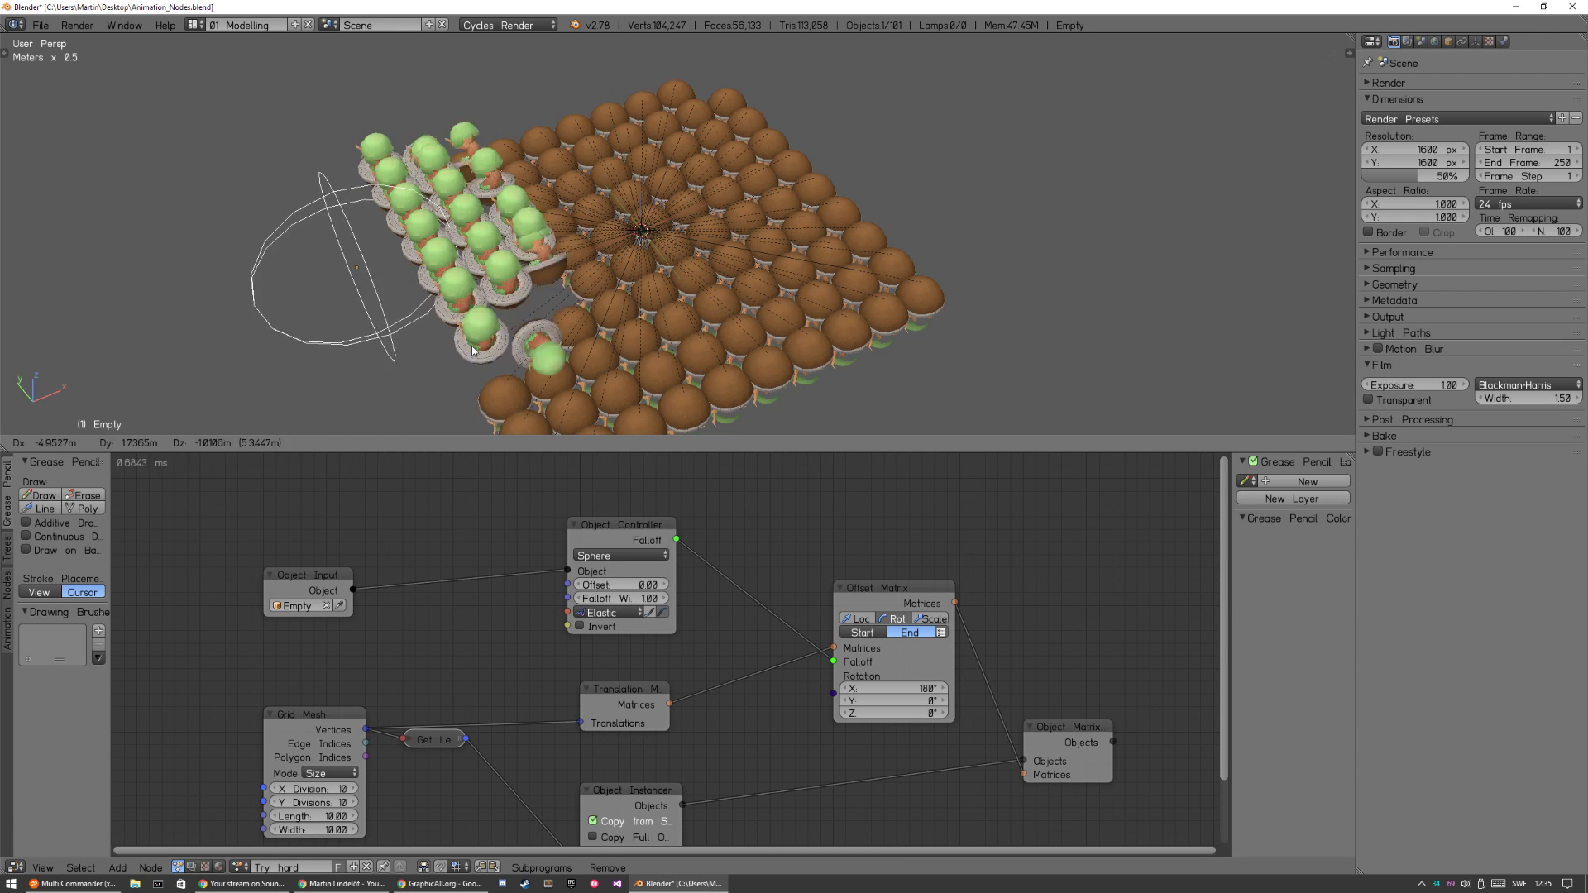
click(562, 337)
Set the Object Controller's Offset to 1.00 and move the sphere empty across the trees to check the effect.
click(624, 585)
text(1)
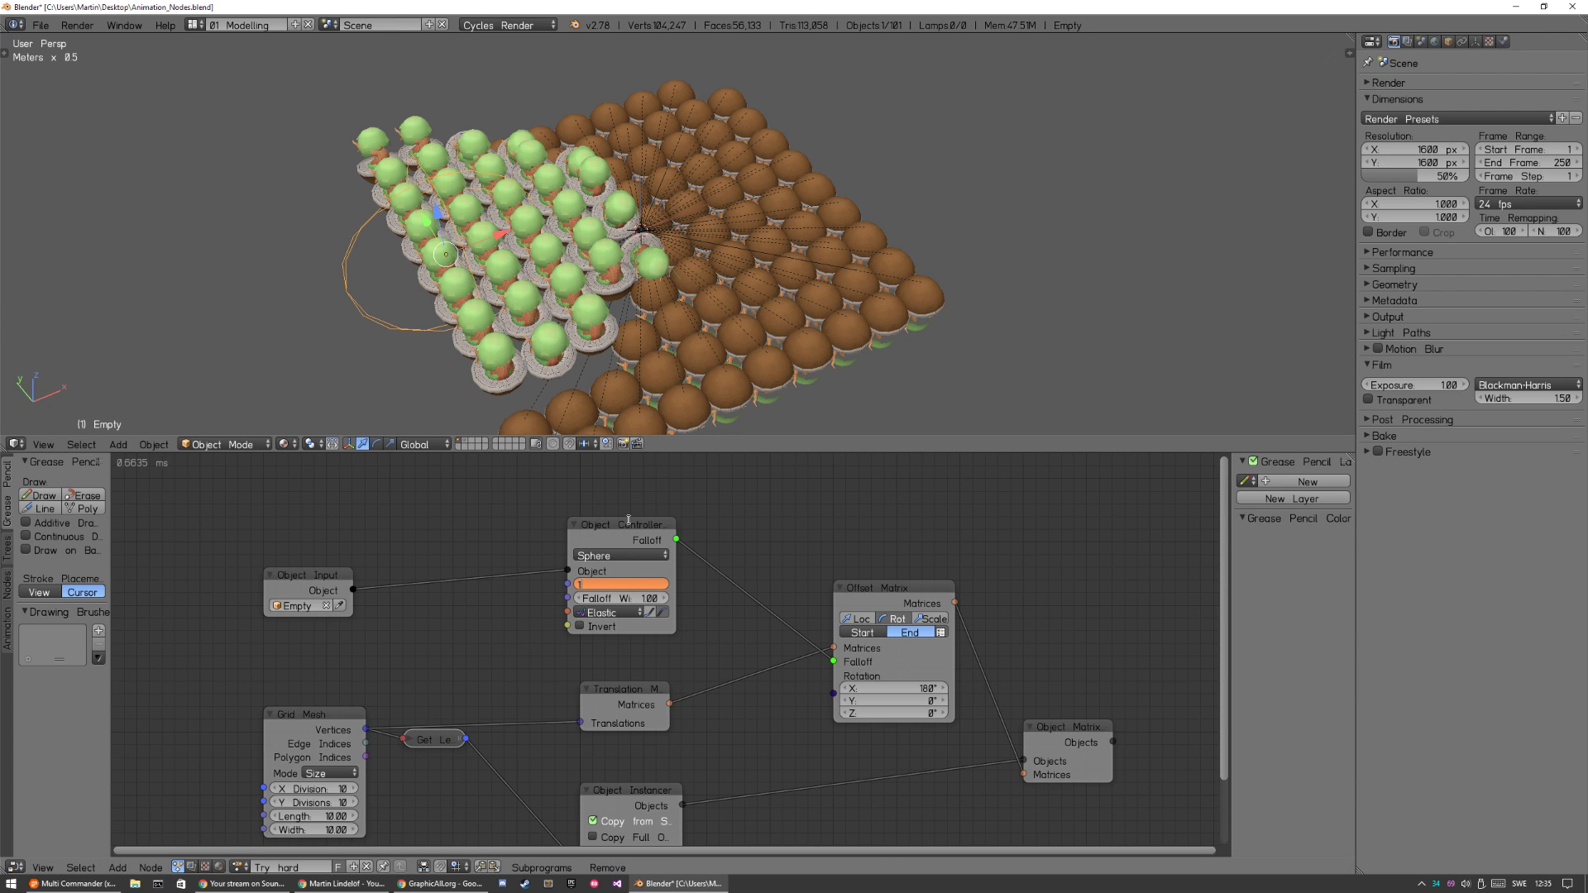
key(Return)
key(g)
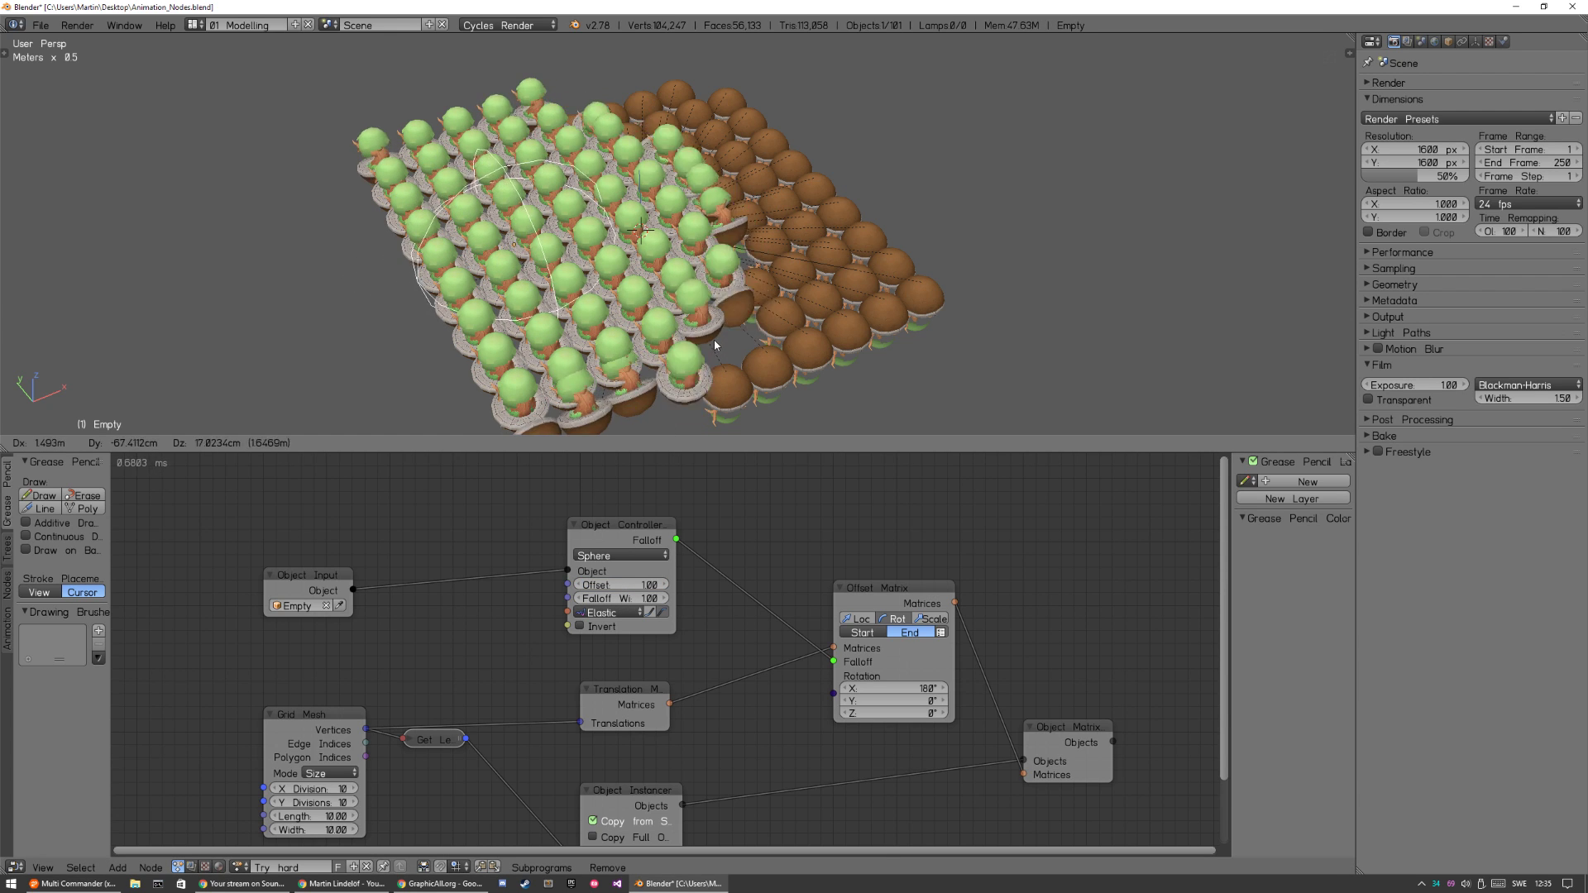
click(639, 329)
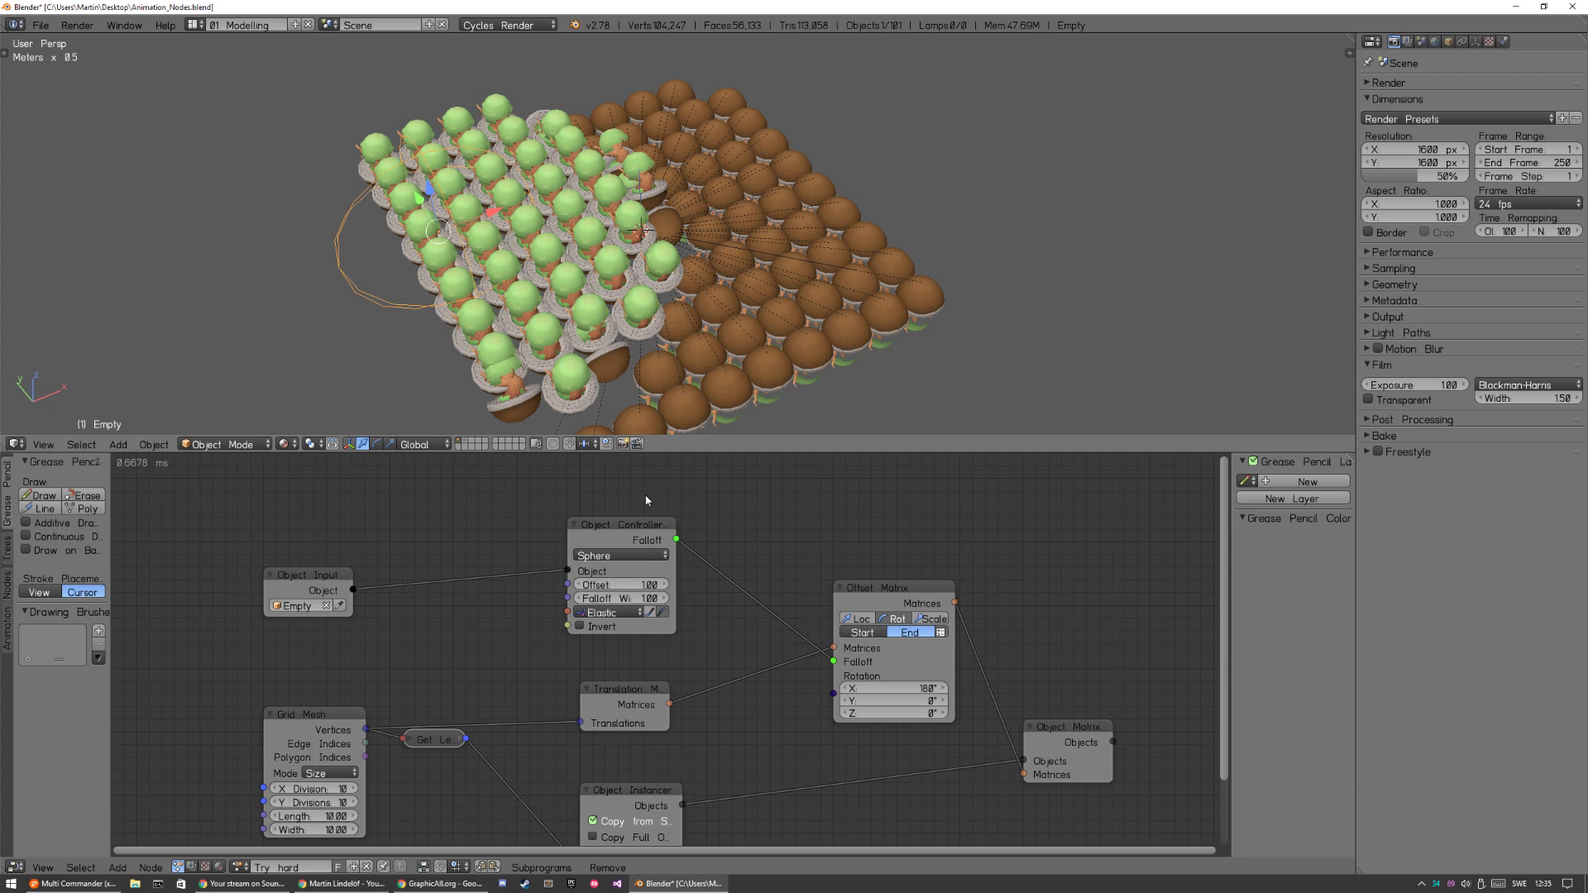
Set the Object Controller's Falloff Width to 3.00 and move the sphere empty out beside the grid.
click(624, 597)
key(Return)
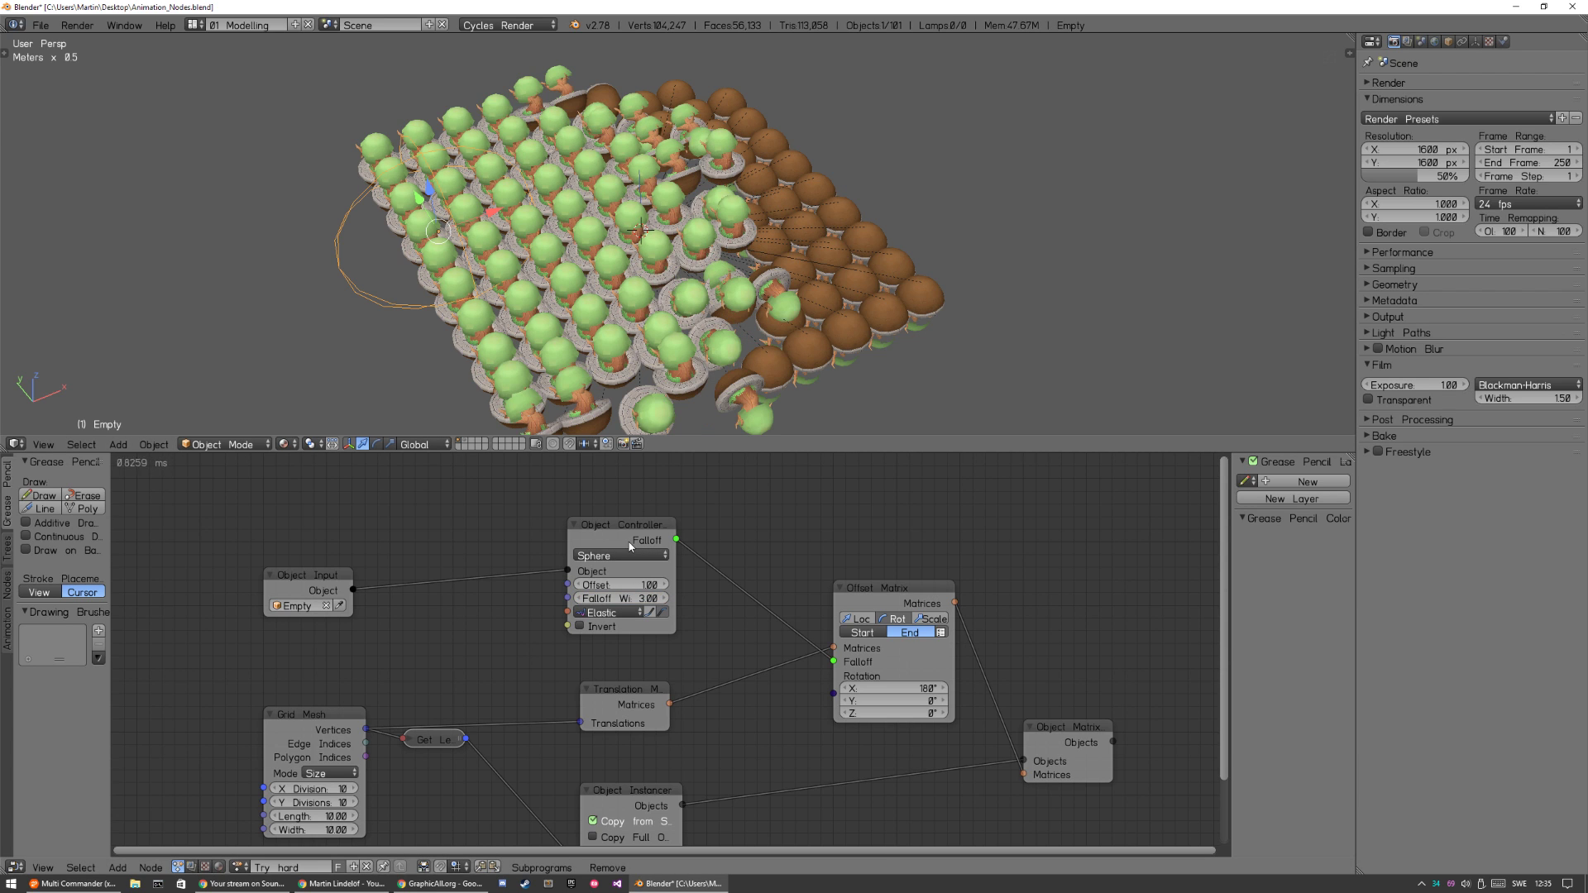
key(g)
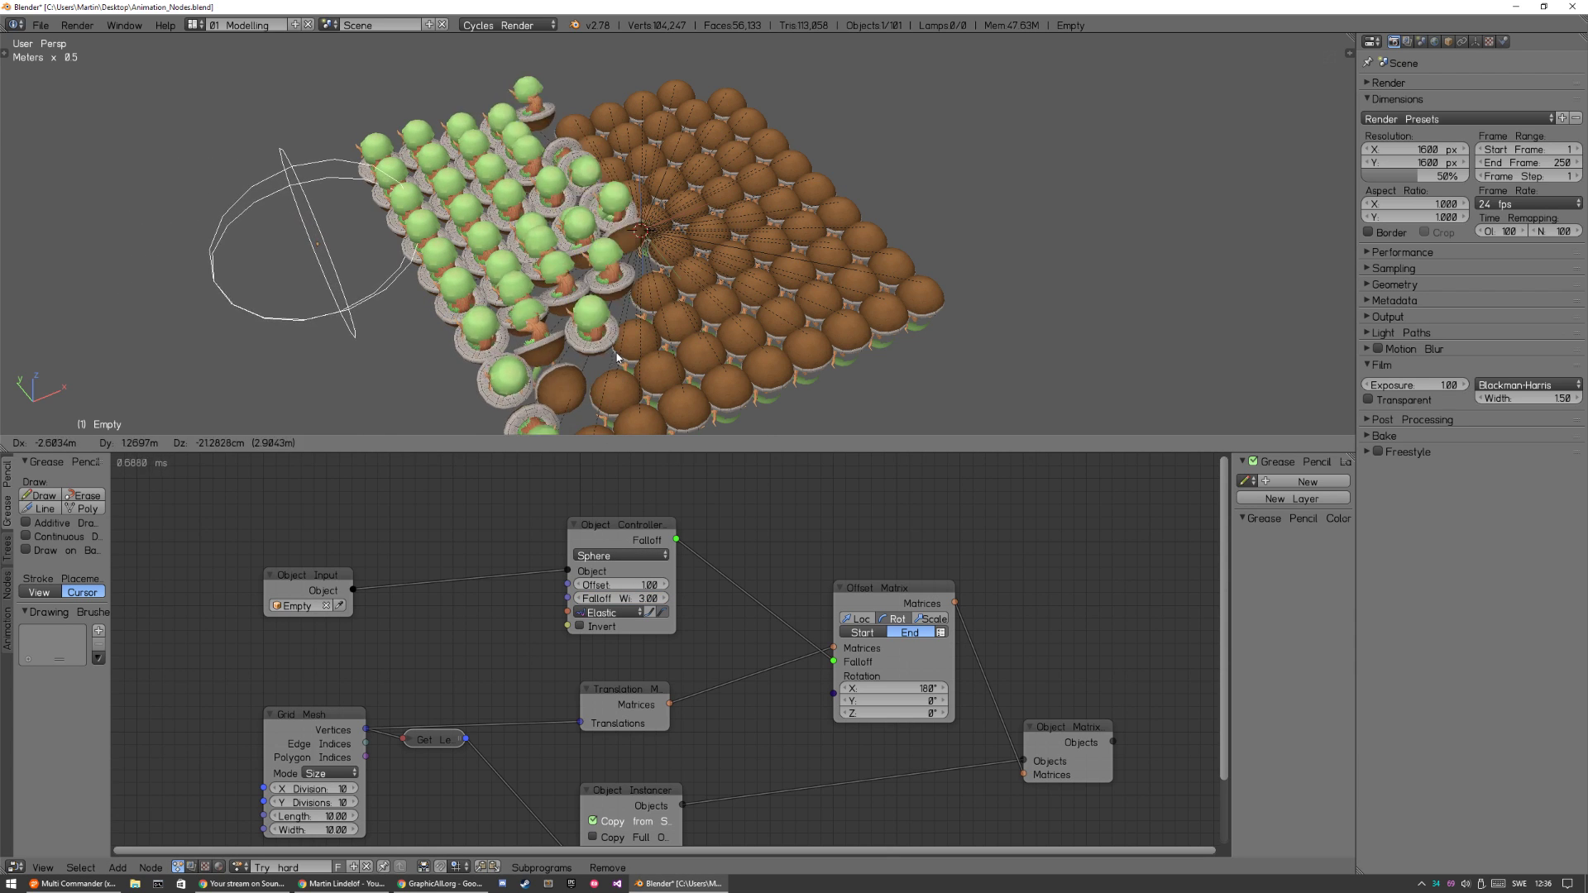
click(624, 349)
Raise the Falloff Width to 5.00 and scale the sphere empty down to a small size beside the grid.
text(5)
key(Return)
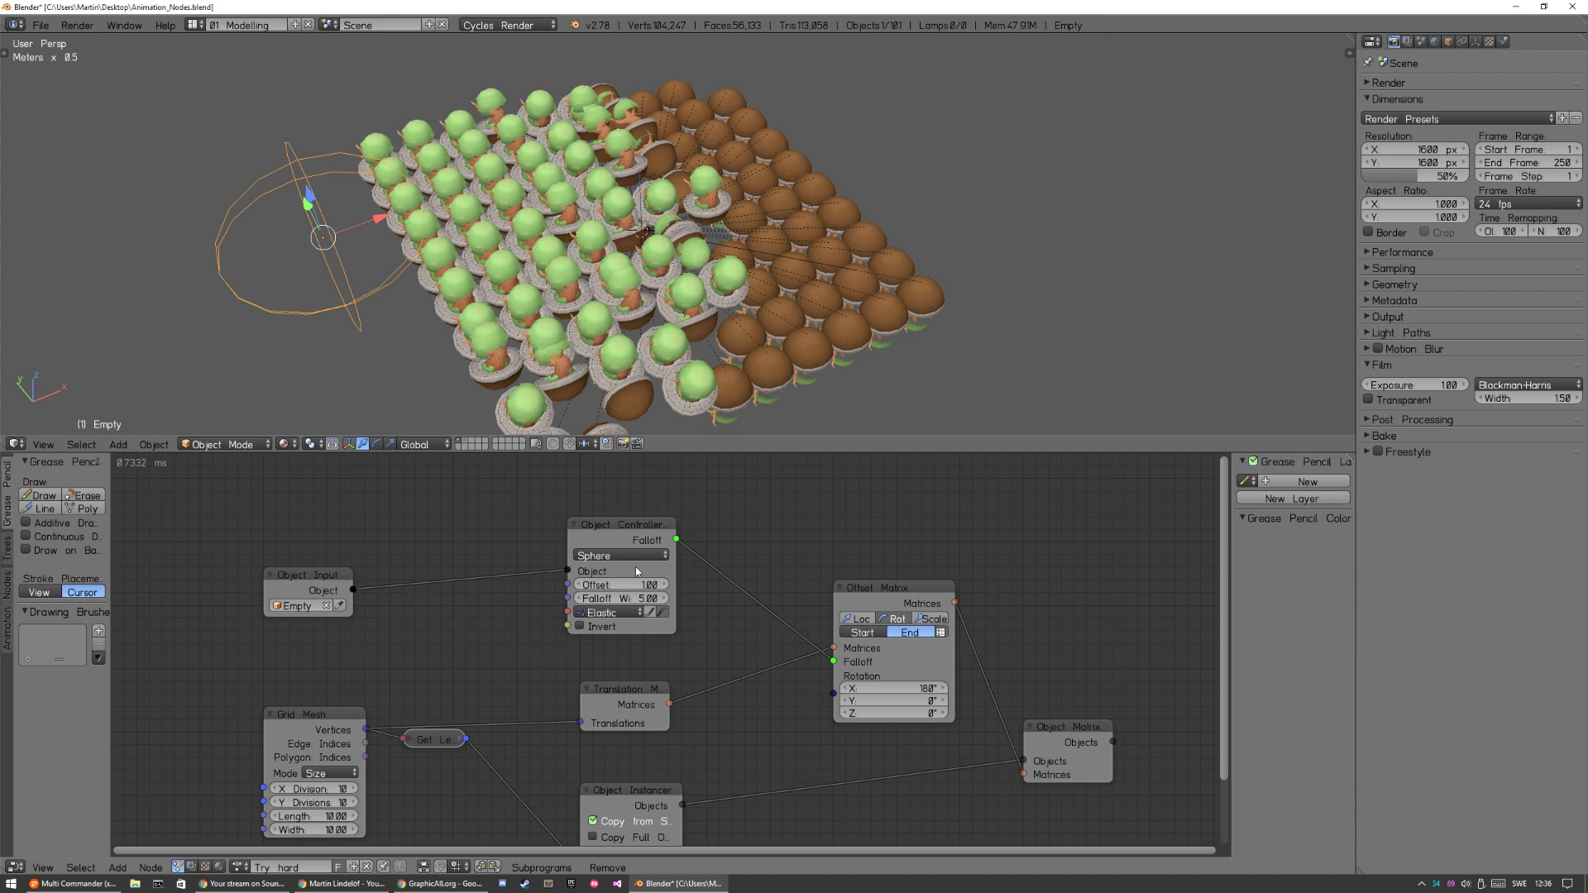
key(ctrl+z)
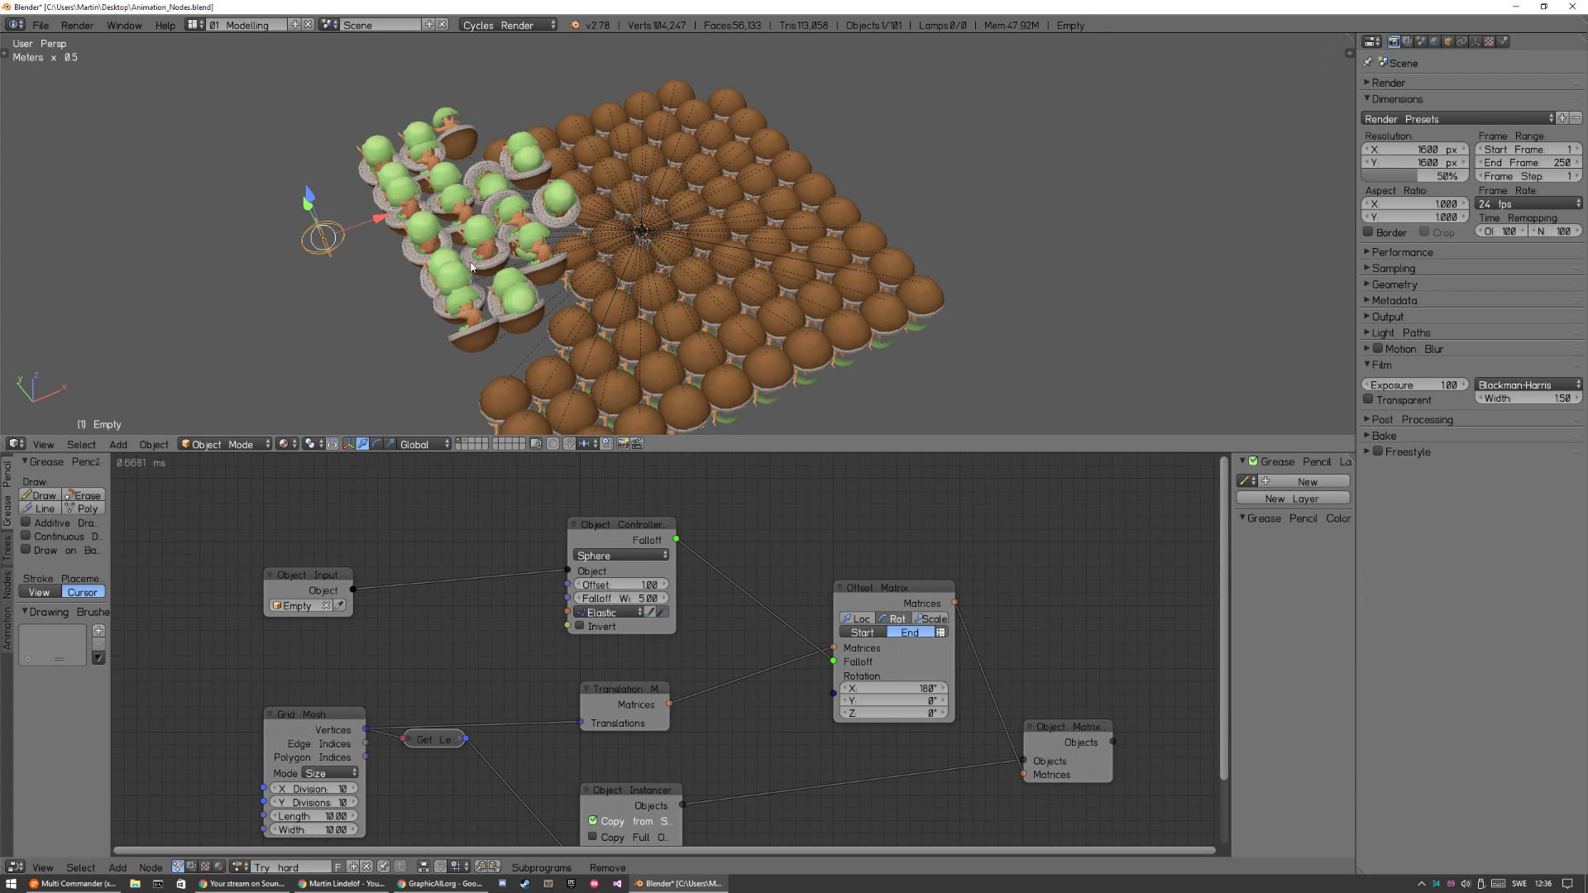
key(s)
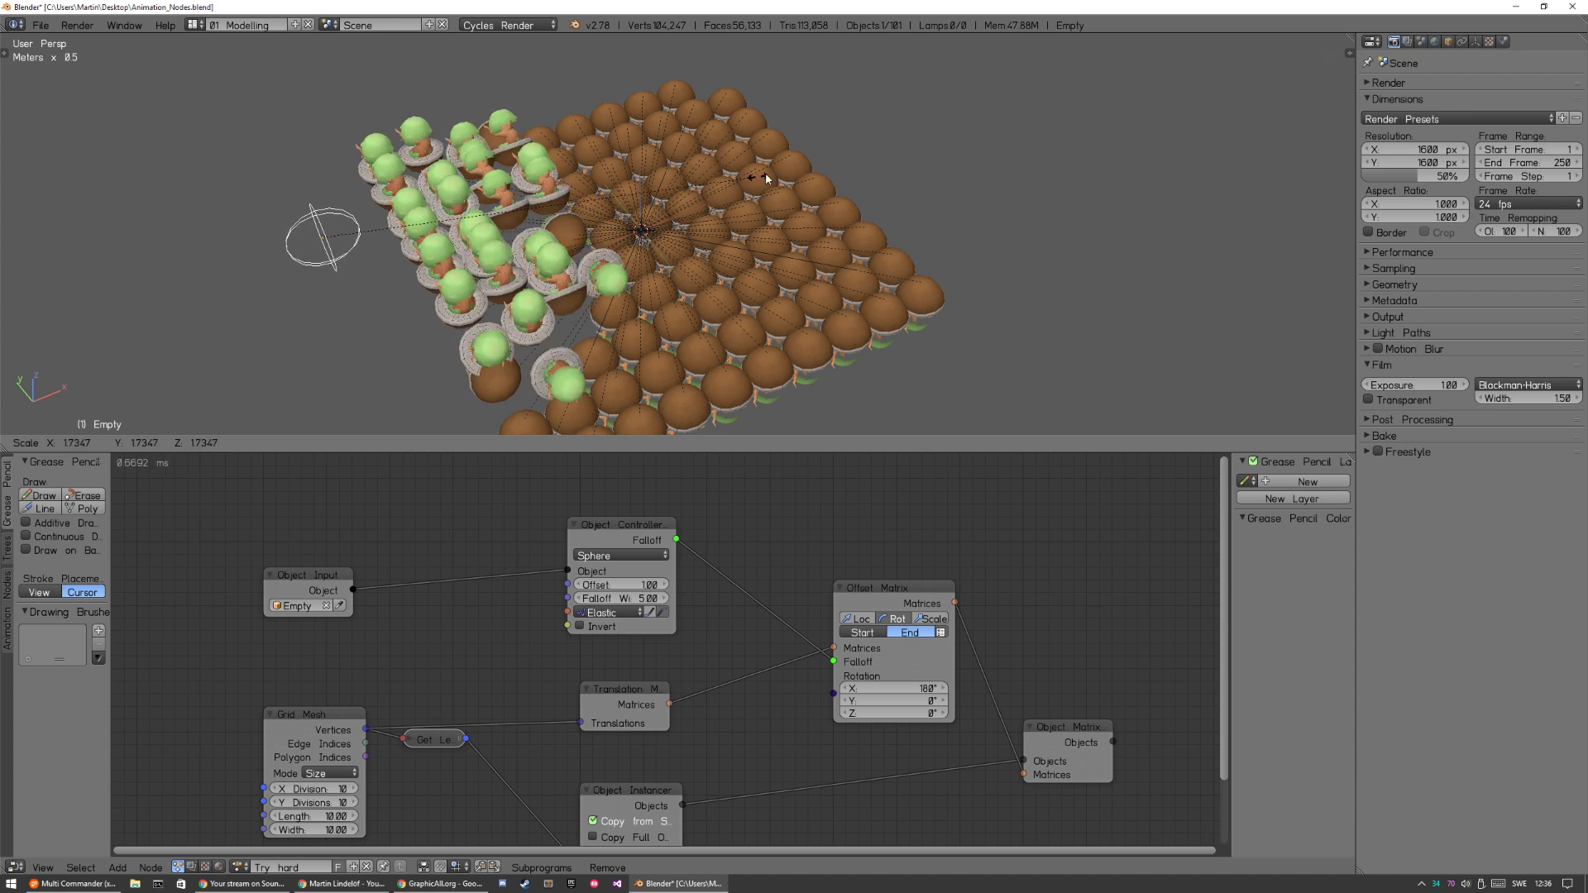
click(882, 140)
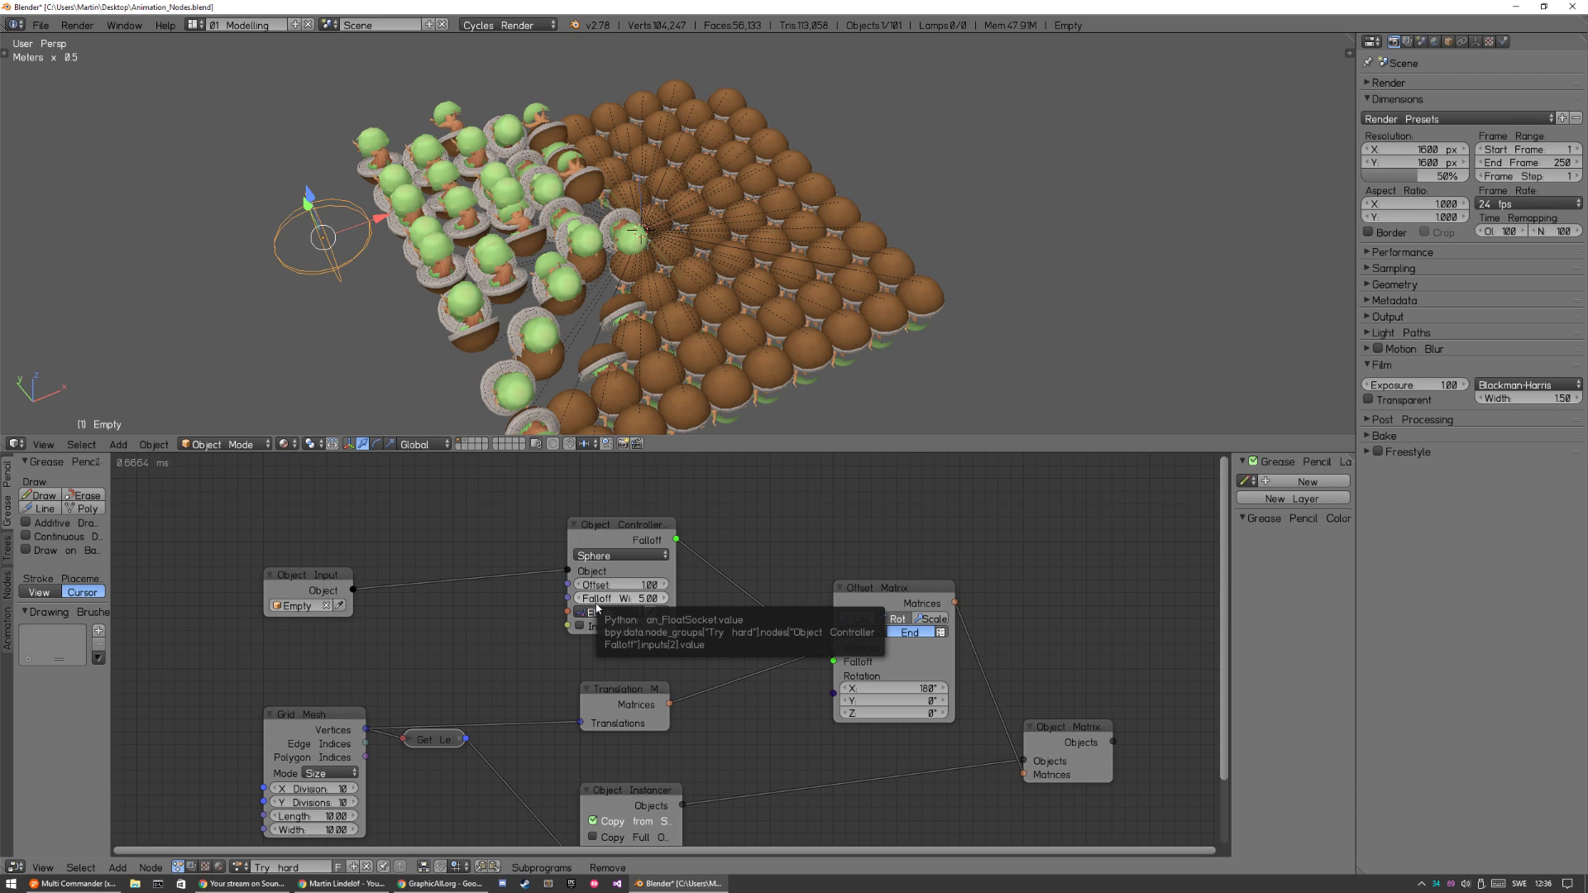
Set the Falloff Width to 4.00 and move the Empty's Object Input node up to free space below it.
click(645, 600)
text(4)
key(Return)
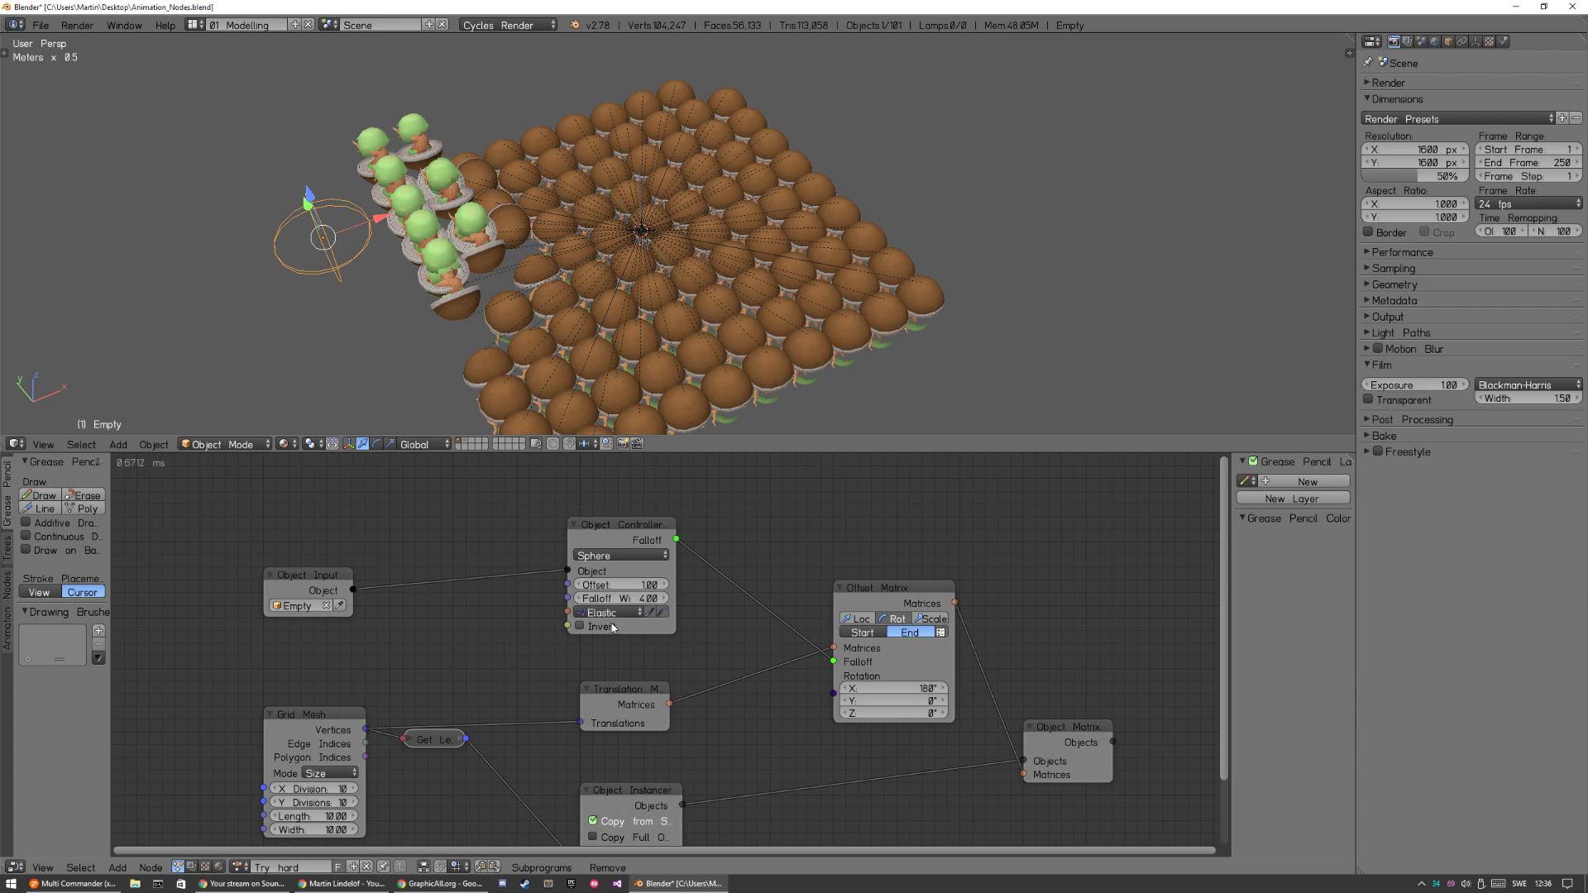
drag(318, 573, 346, 493)
Try a Curve Interpolation node below the Empty's Object Input, and delete it again.
key(shift+a)
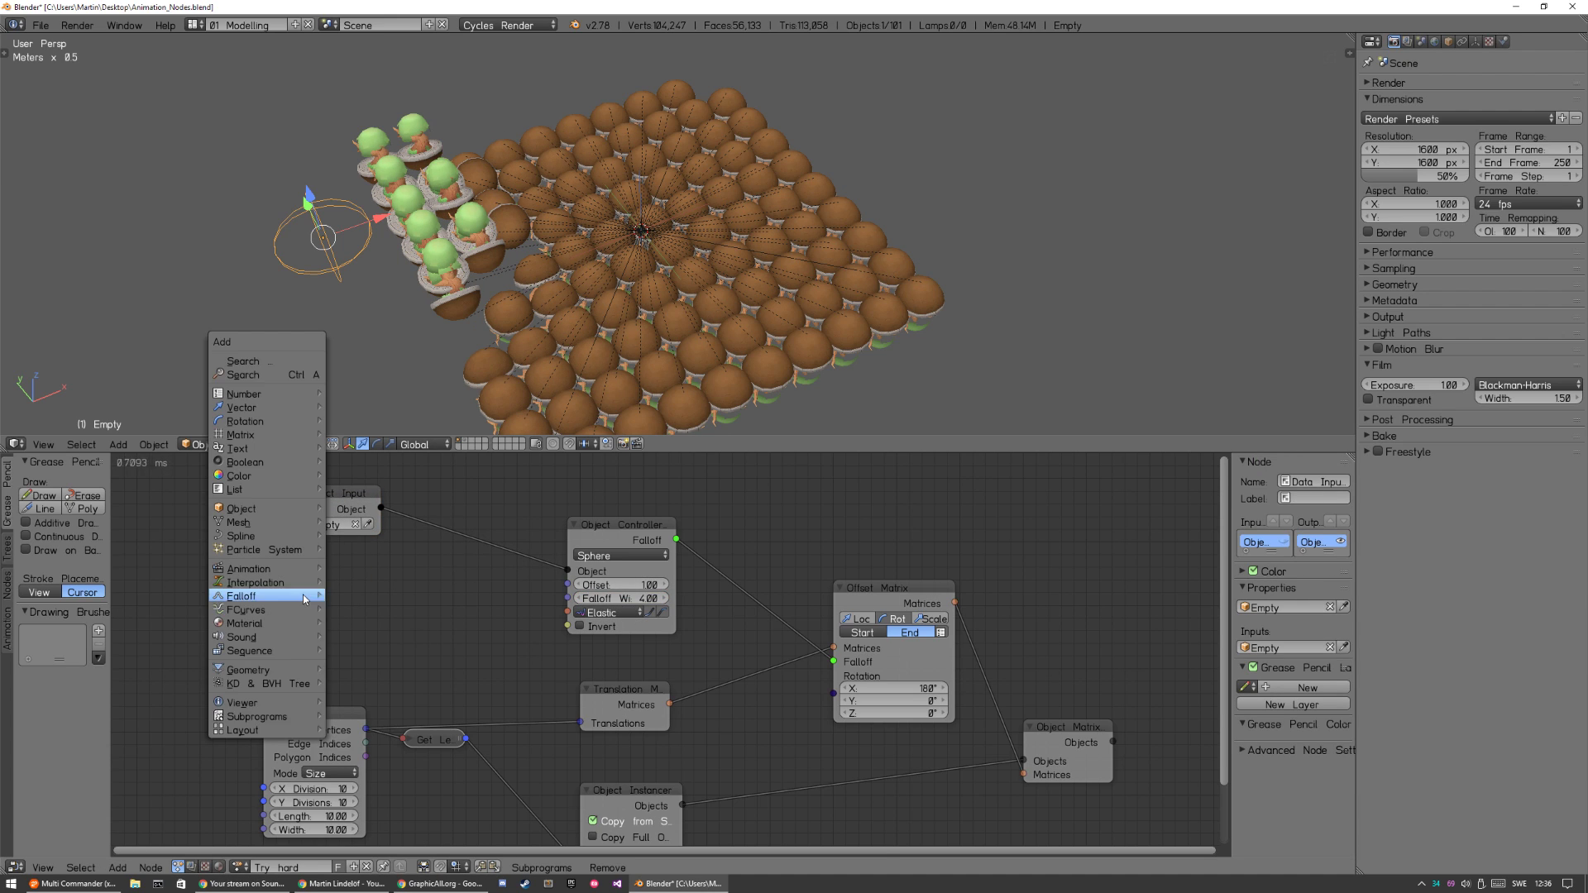
mouse_move(281, 582)
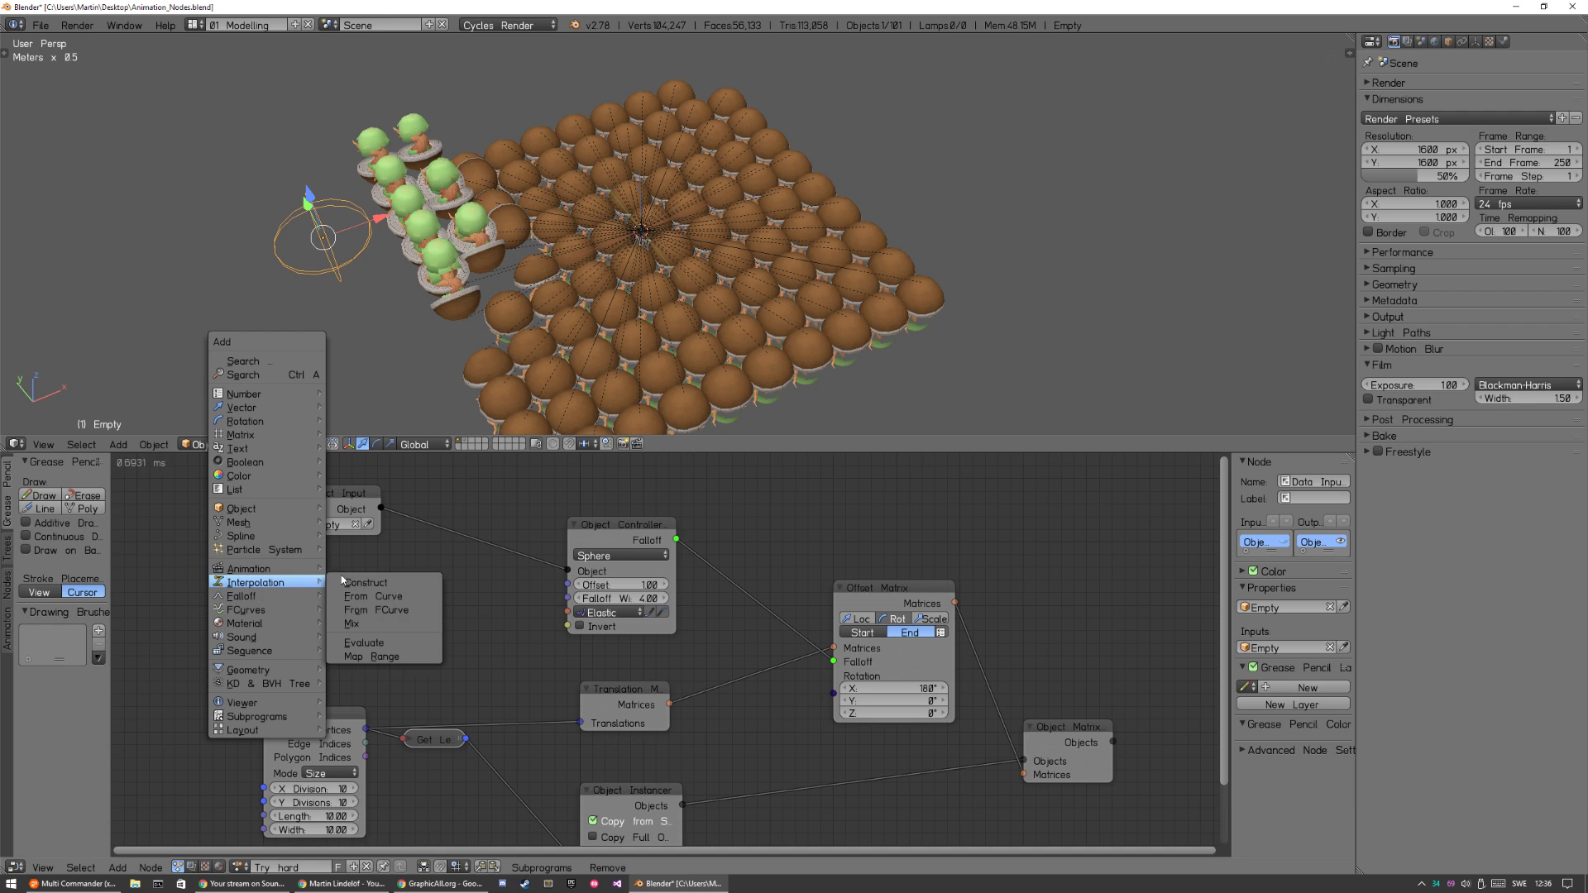
click(402, 597)
click(141, 545)
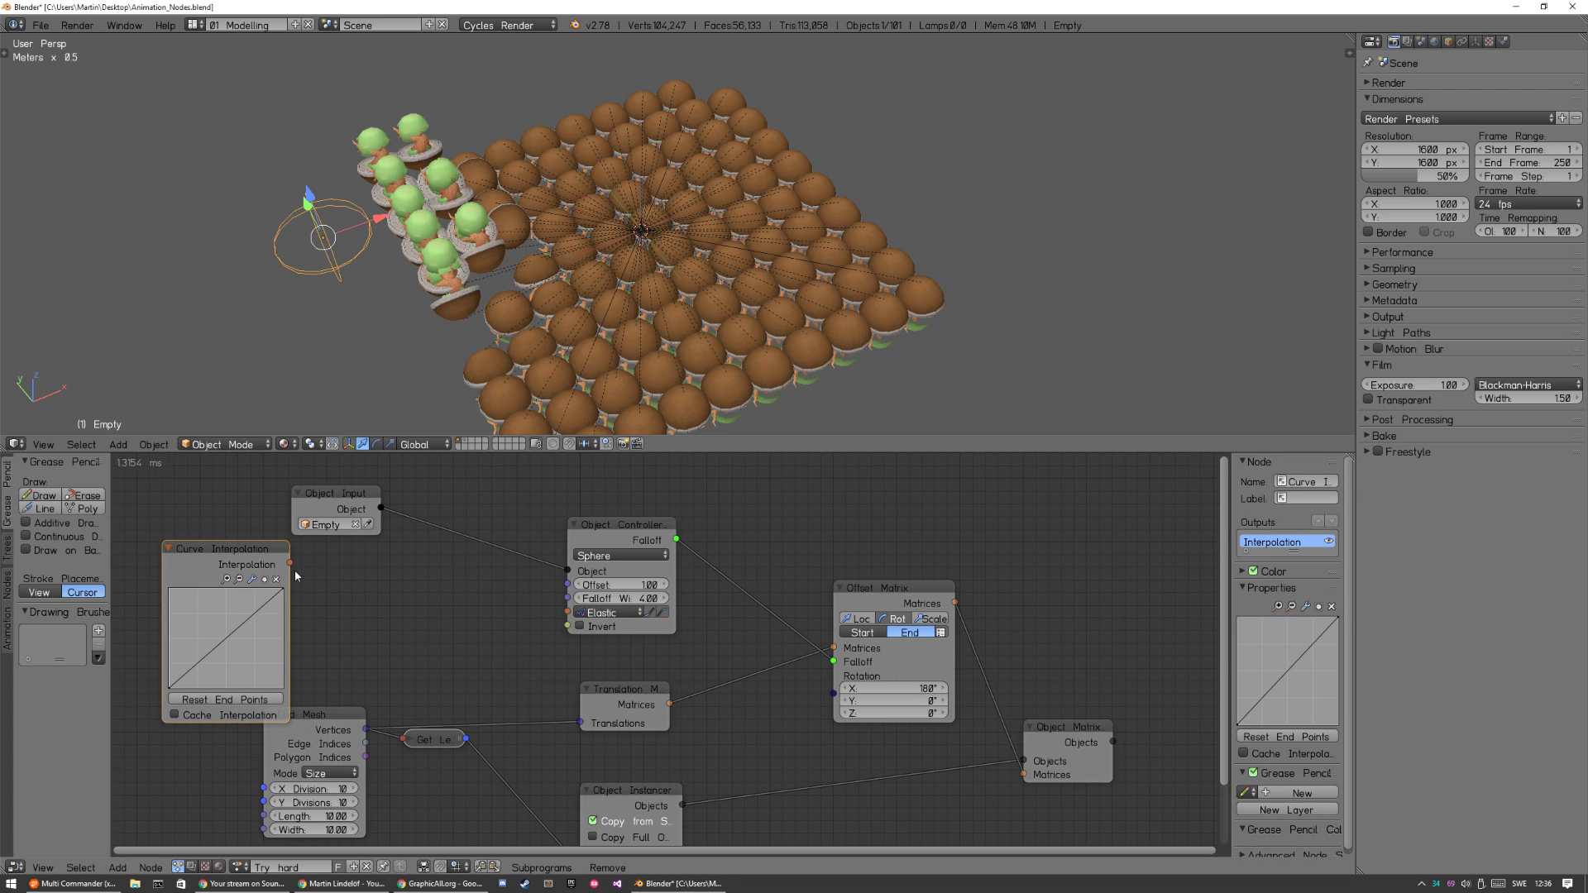
drag(294, 564, 373, 613)
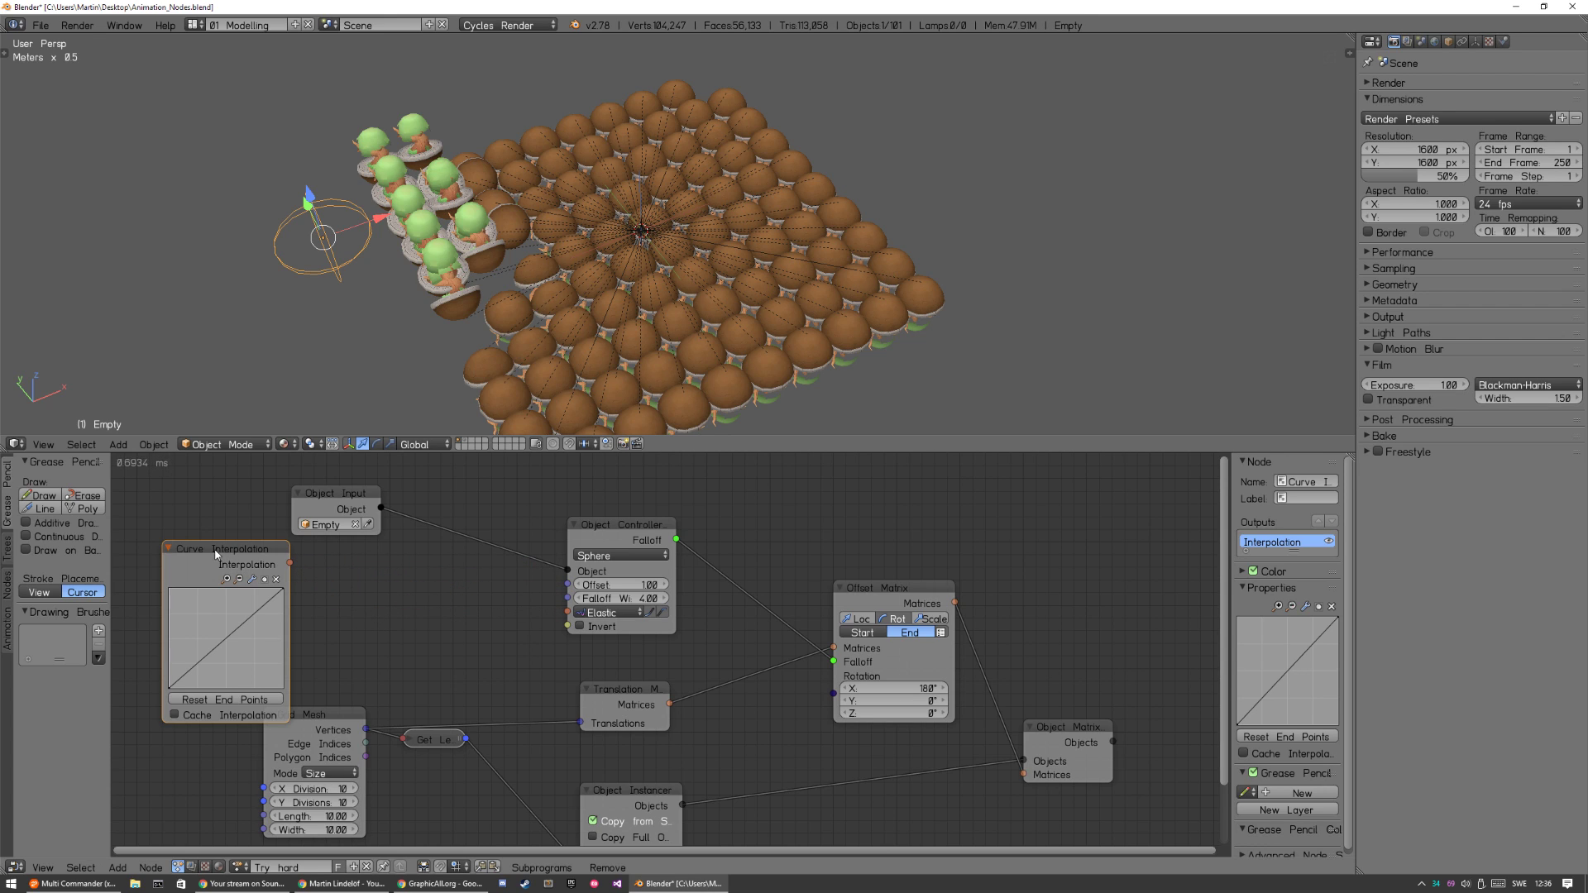
drag(216, 554, 188, 515)
key(x)
Add a Construct Interpolation node set to Elastic and link it to the Object Controller's Interpolation input, leaving space between them.
key(shift+a)
mouse_move(273, 599)
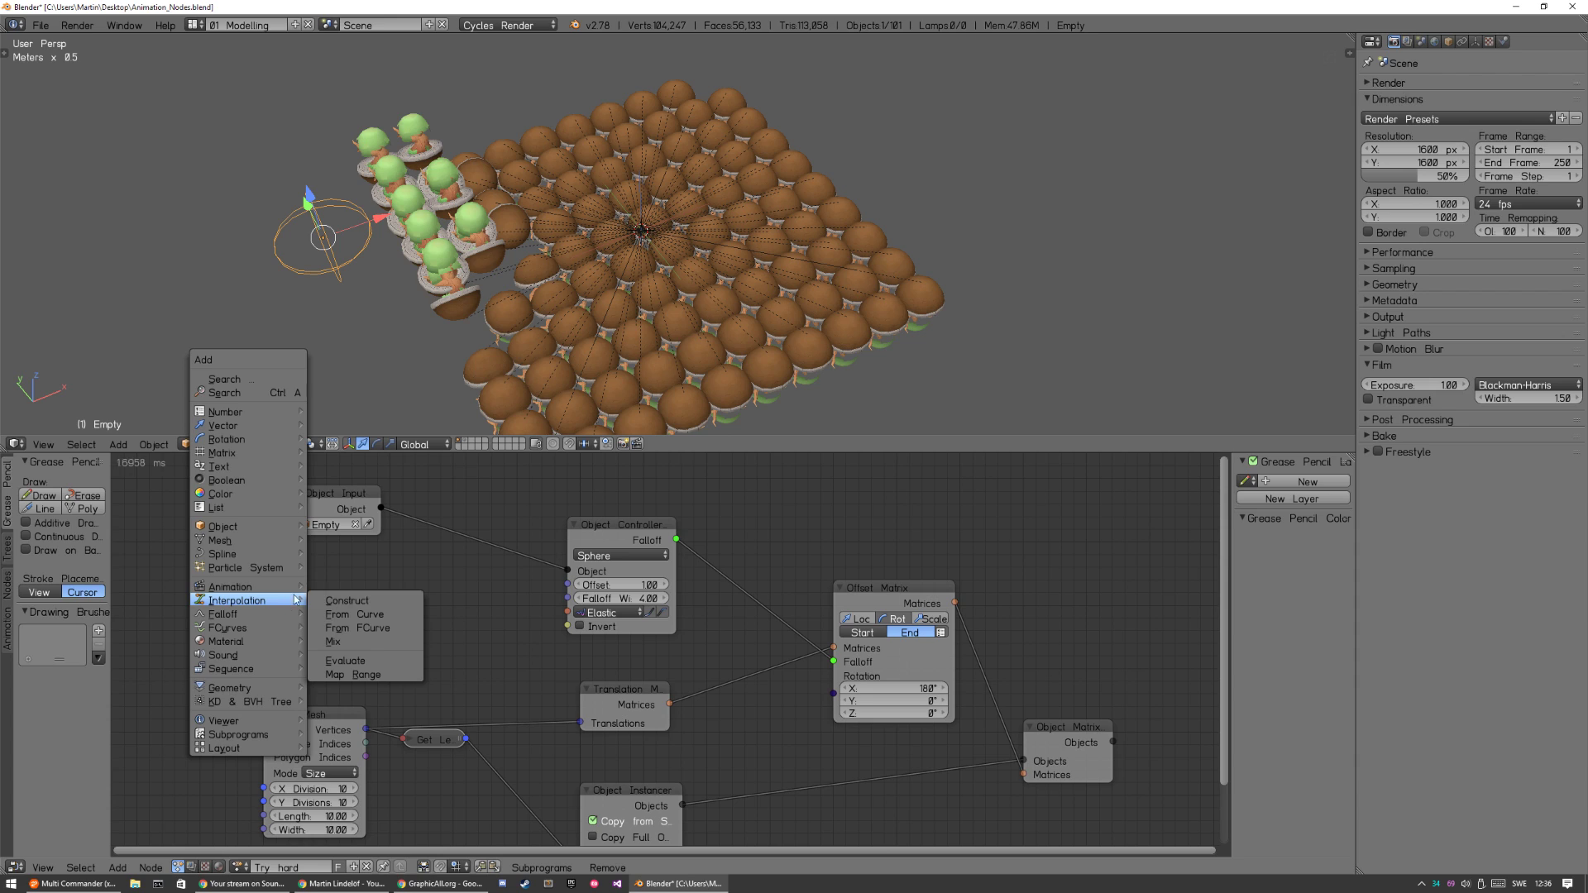
click(377, 602)
click(331, 607)
click(342, 606)
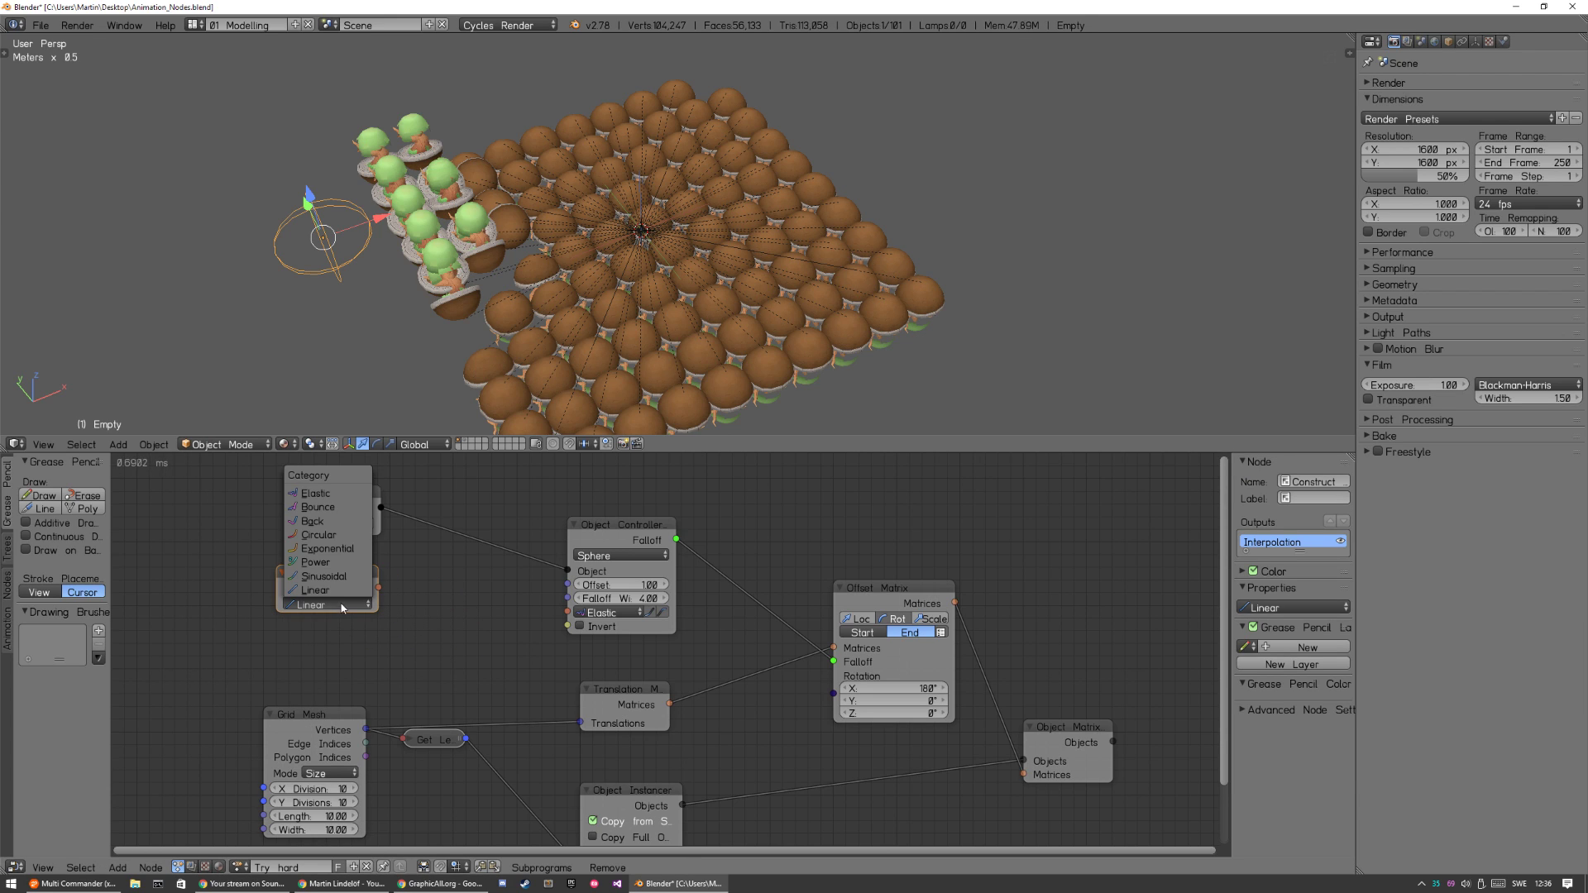
click(332, 494)
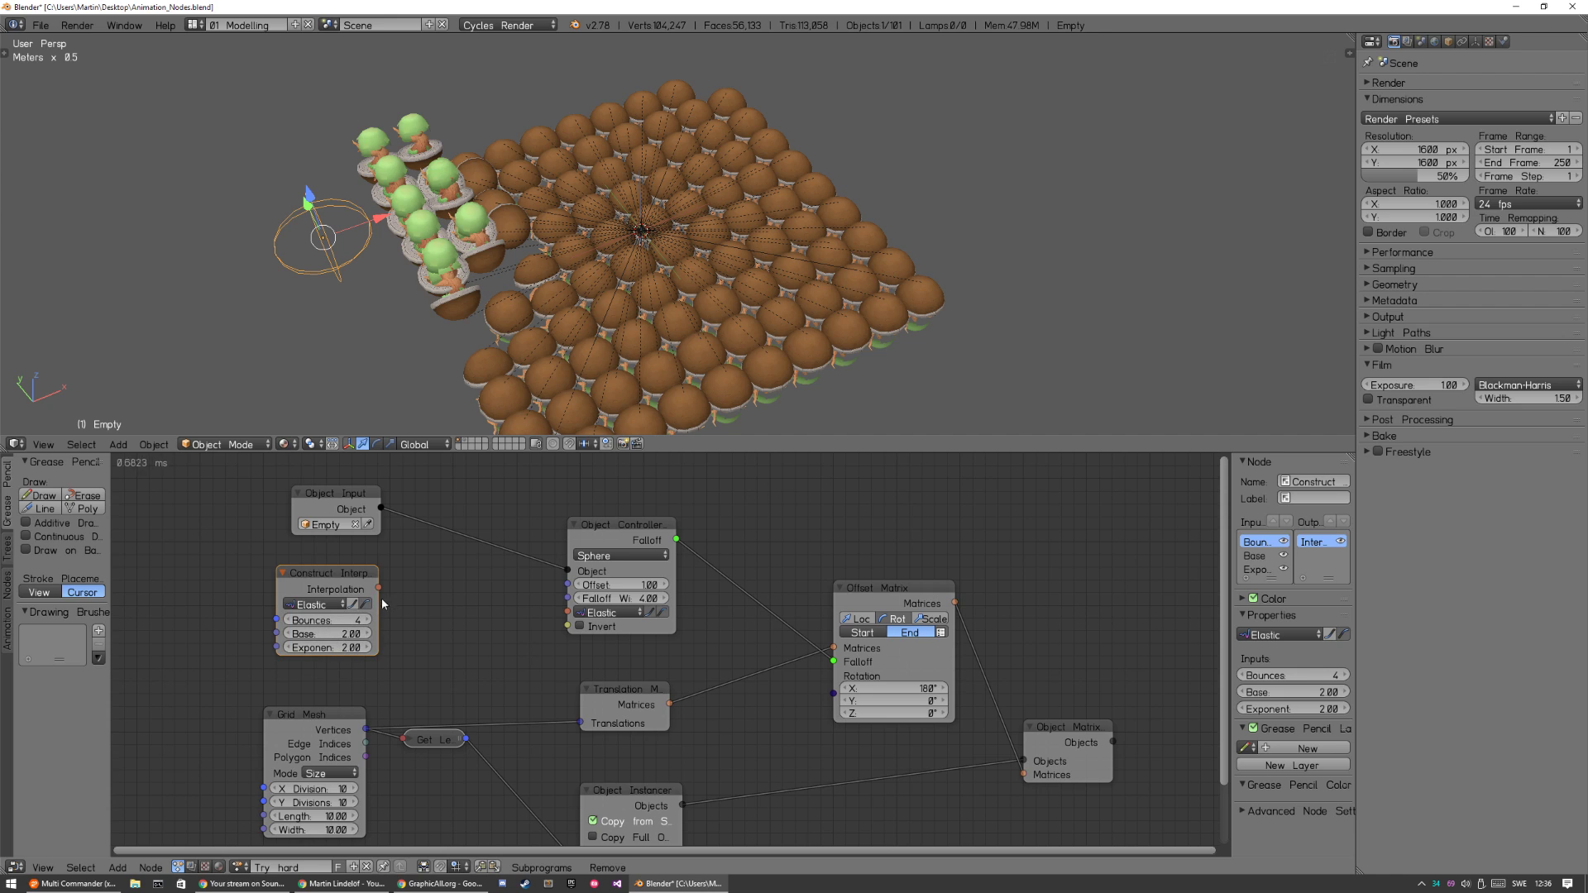
drag(563, 616, 565, 613)
drag(324, 577, 194, 563)
Add an Interpolation Viewer node beside the Construct Interpolation node.
key(shift+a)
mouse_move(341, 635)
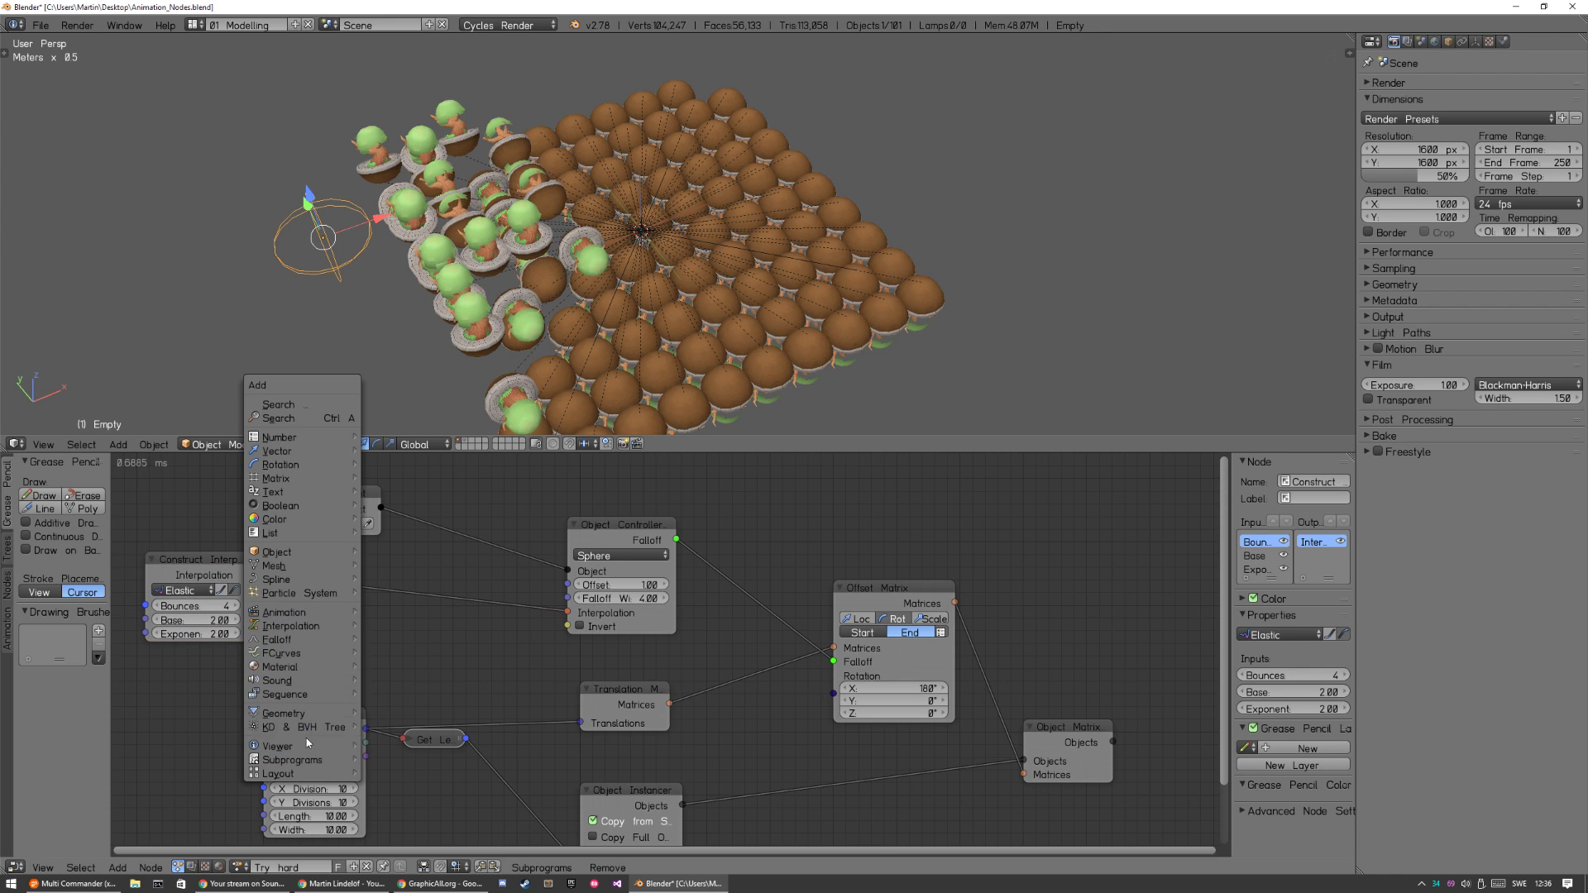
mouse_move(335, 746)
click(430, 786)
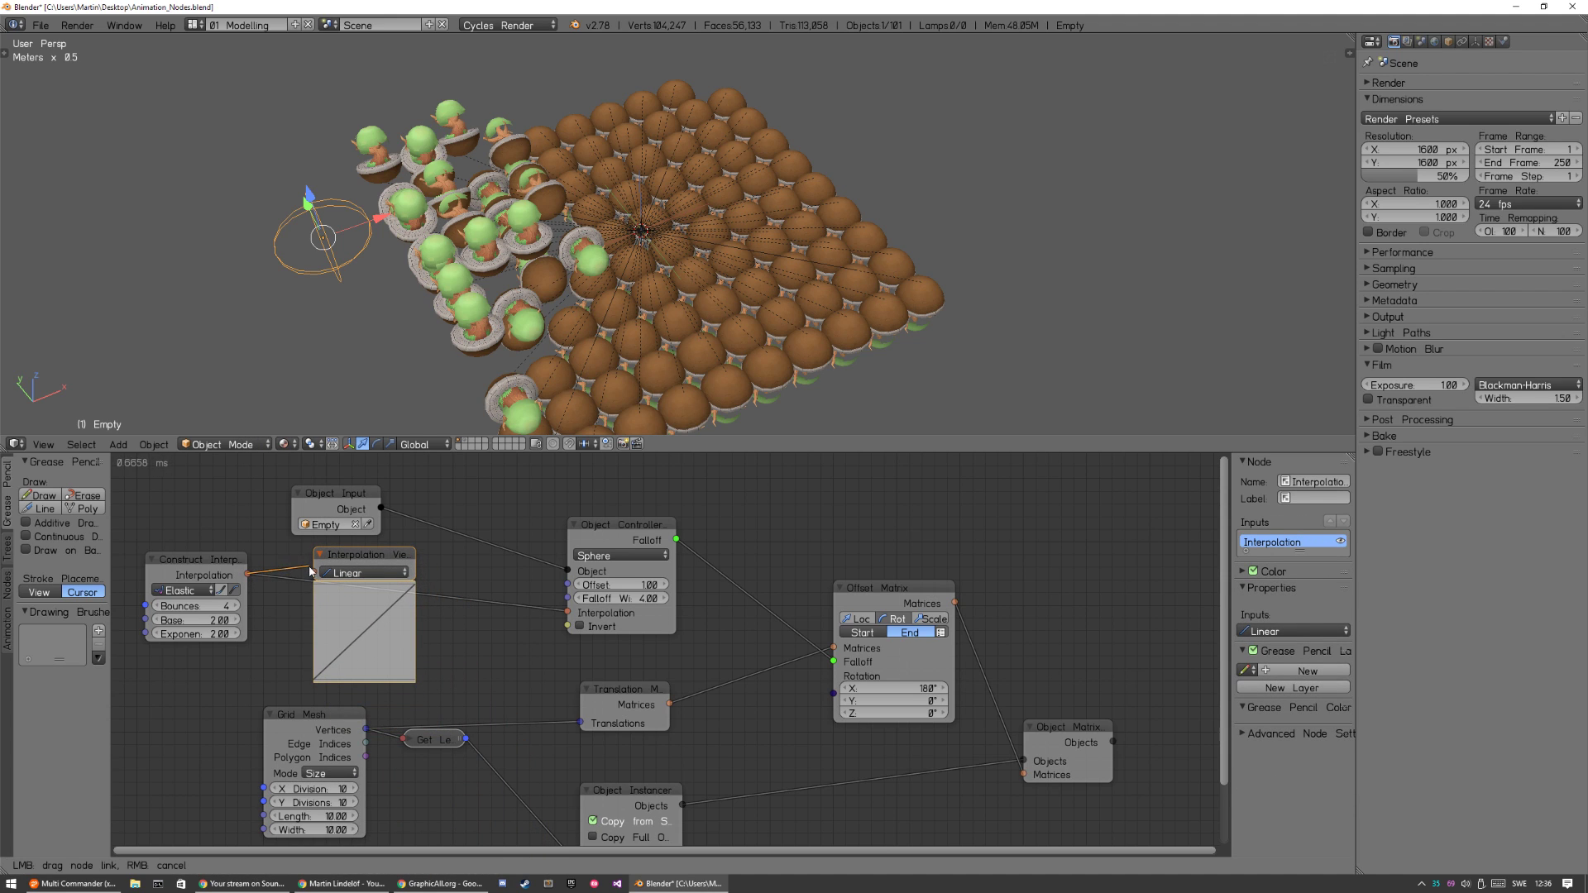
Link the Construct Interpolation output to the Interpolation Viewer and stack the viewer directly below the Construct Interpolation node.
drag(246, 575, 314, 572)
drag(163, 575, 171, 528)
drag(334, 626, 162, 682)
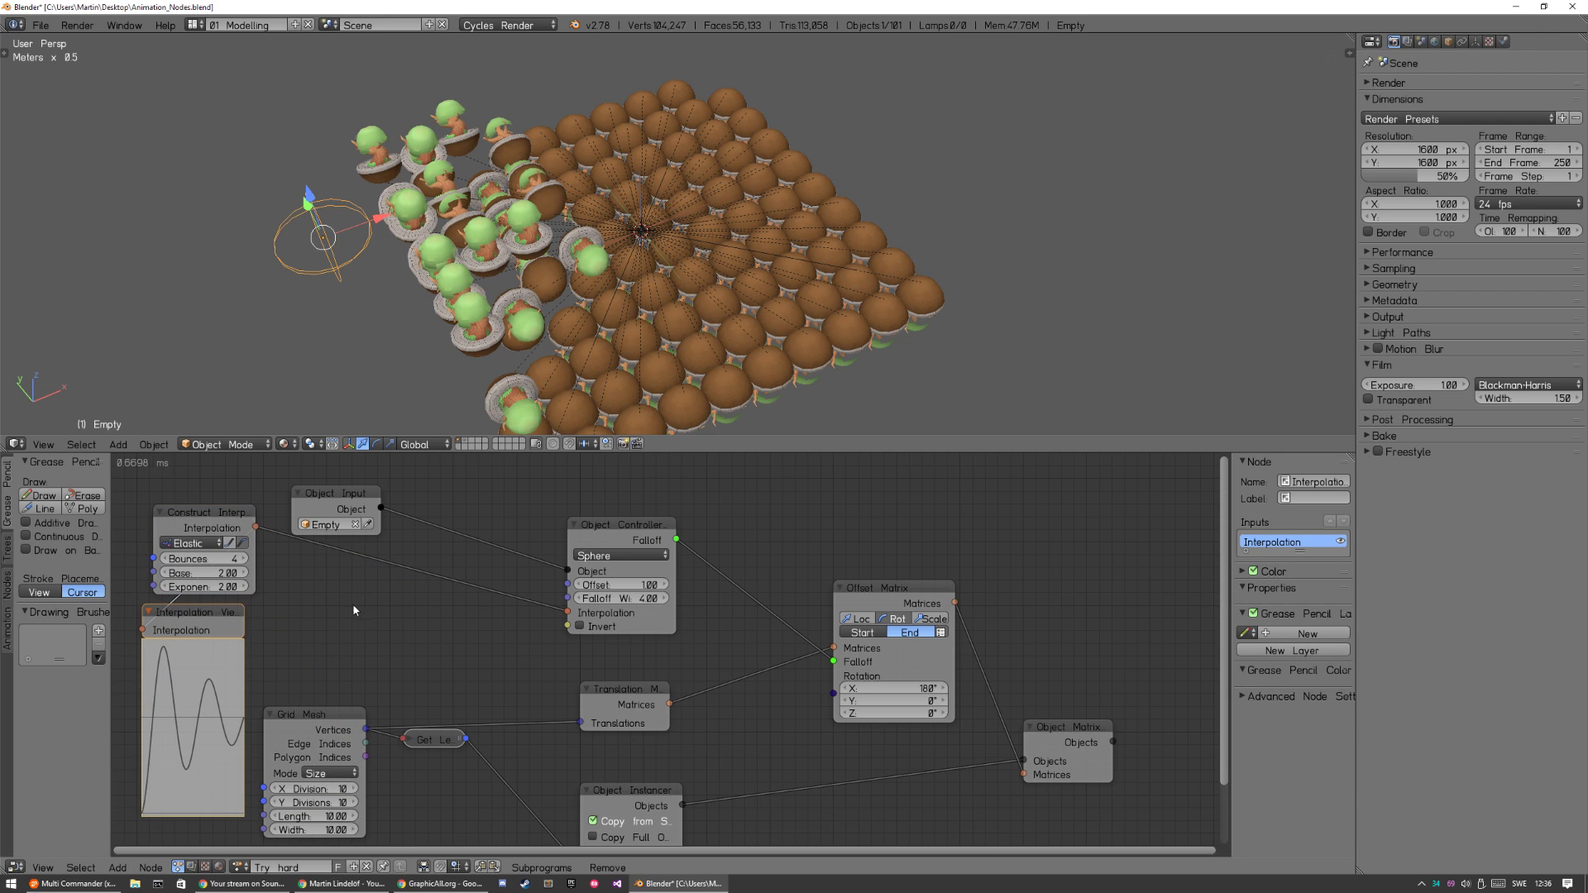
Try a From Curve interpolation node below the Empty's Object Input, and delete it again.
key(shift+a)
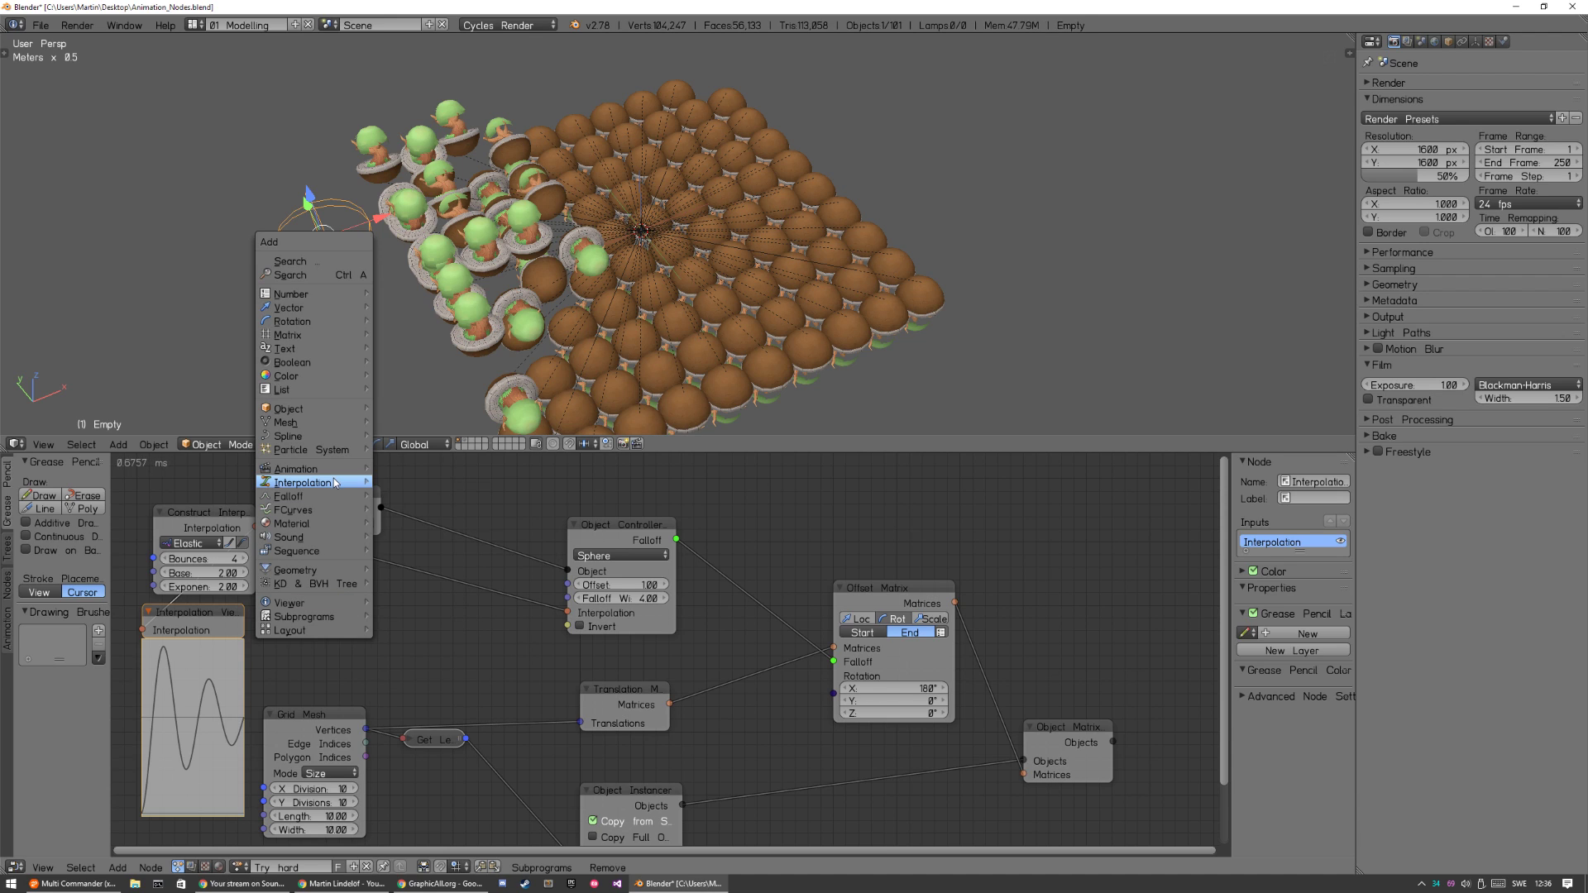
mouse_move(356, 483)
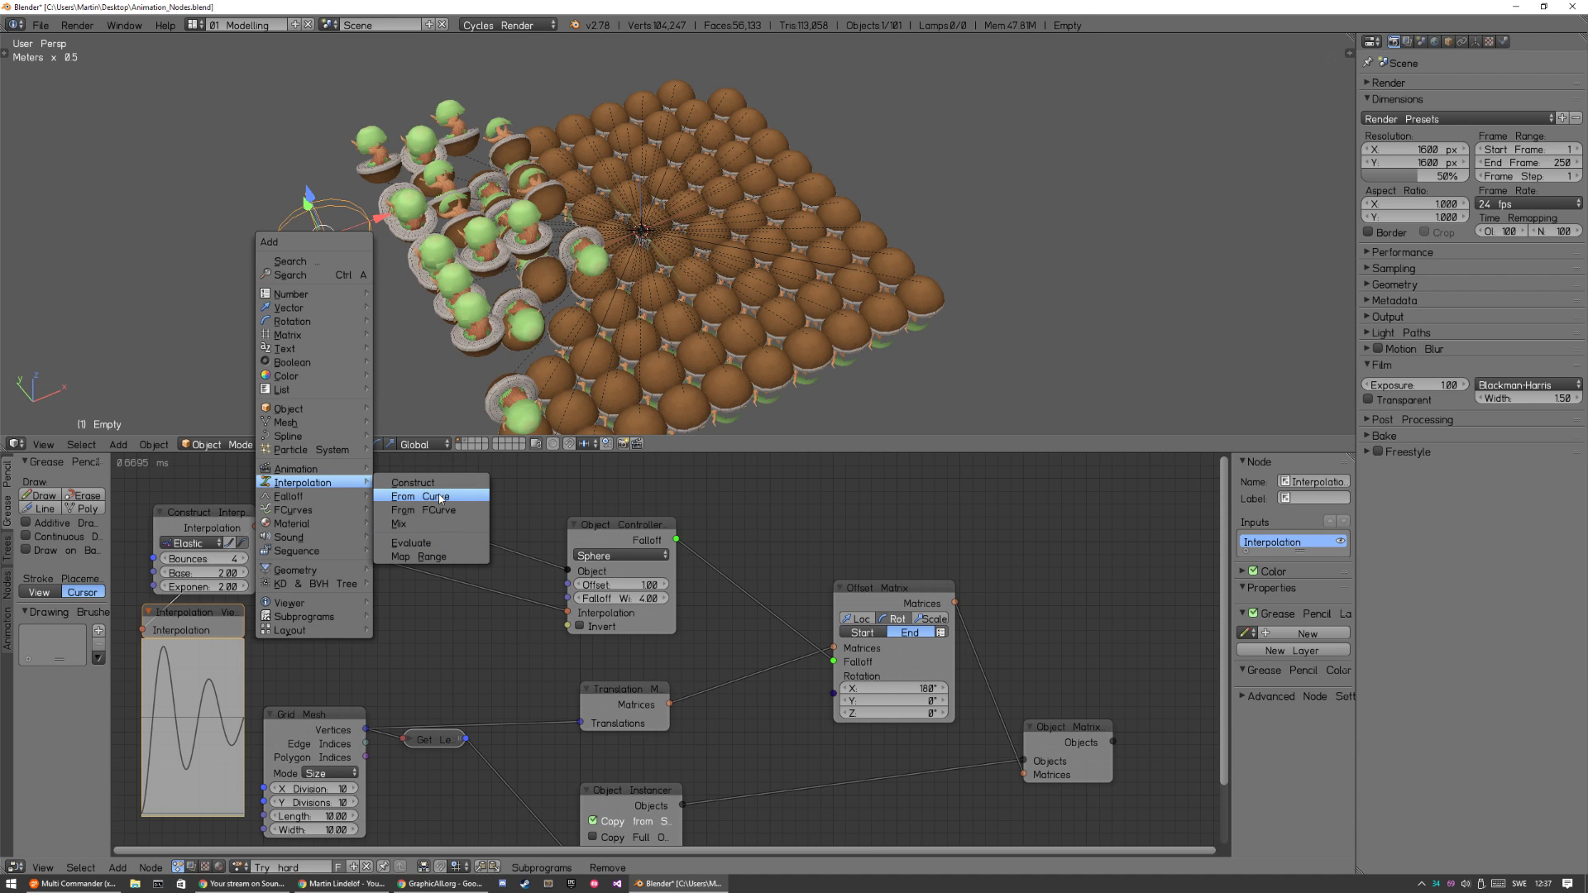
click(438, 497)
drag(393, 652, 395, 599)
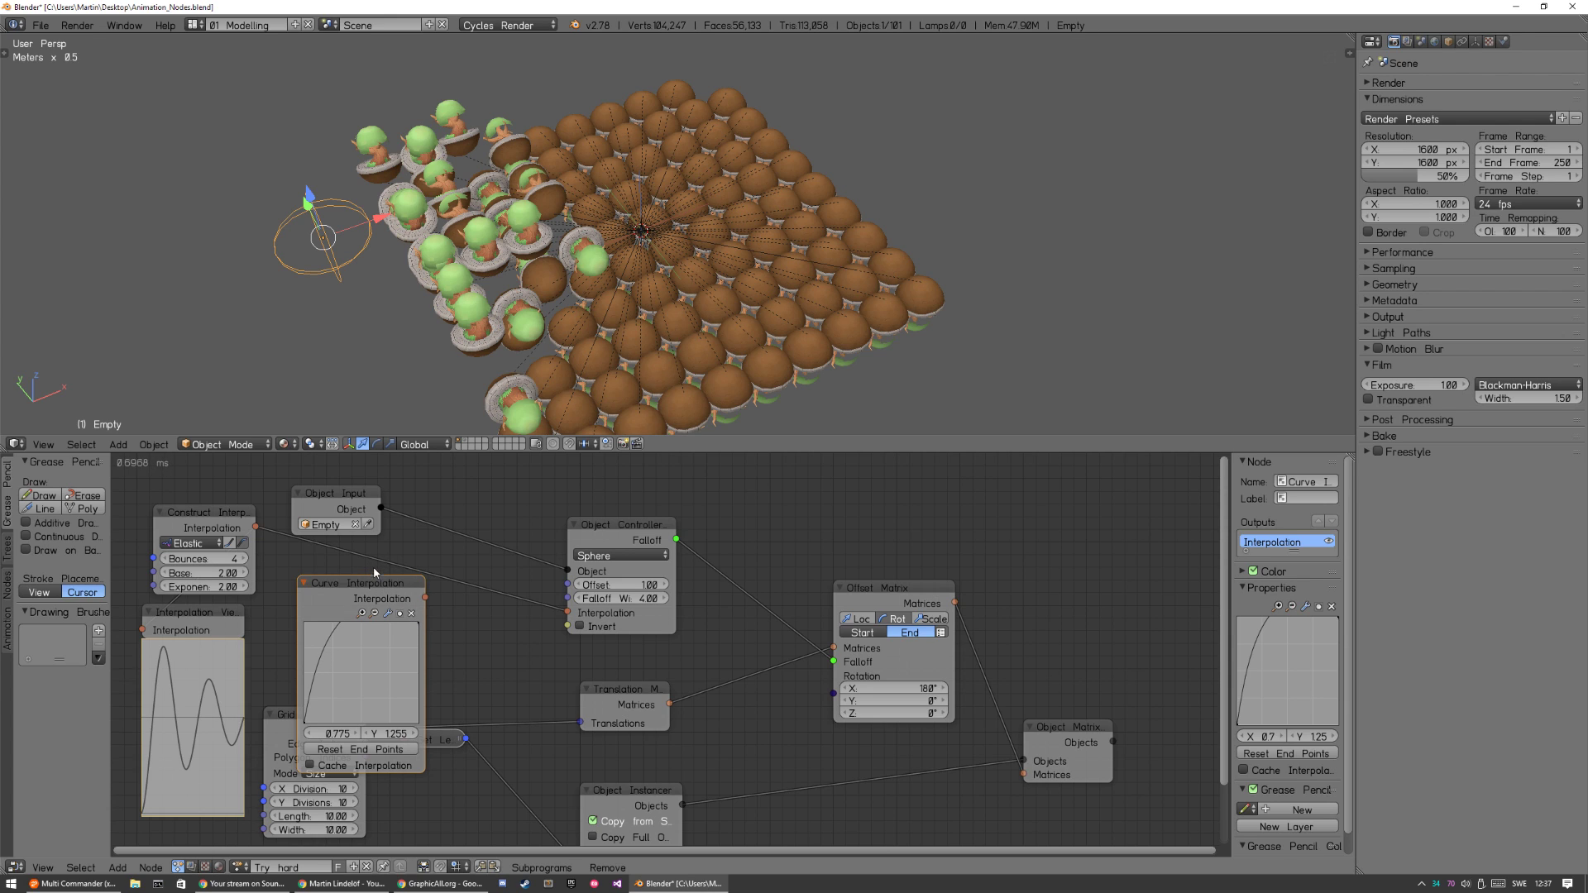
key(x)
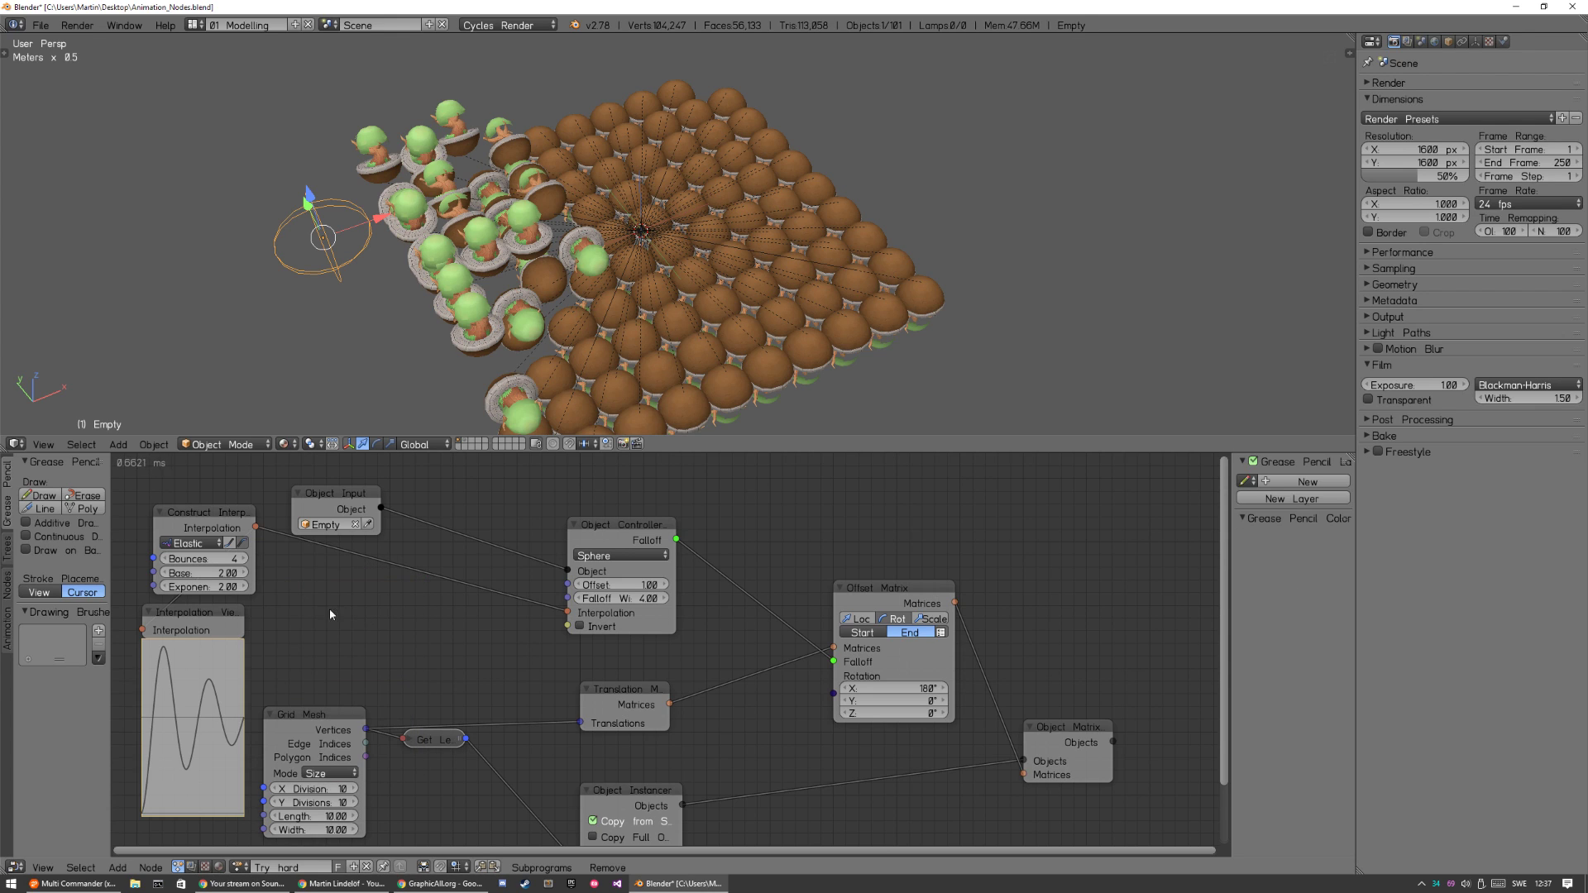
Move the Interpolation Viewer beside the Construct Interpolation node and set the elastic Bounces to 2.
drag(207, 626, 344, 631)
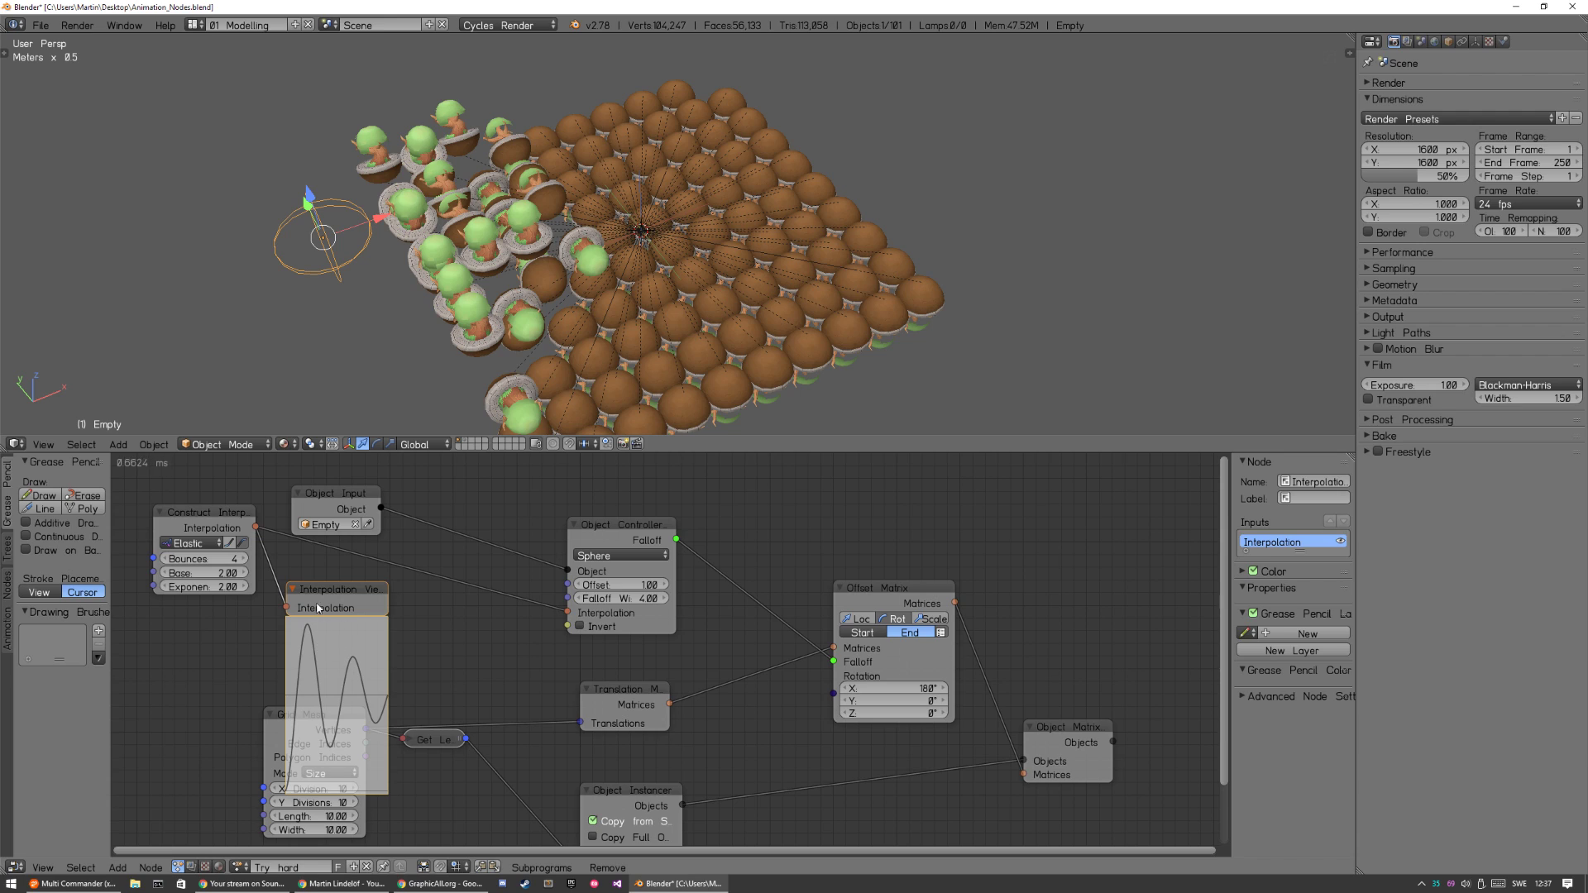
click(222, 561)
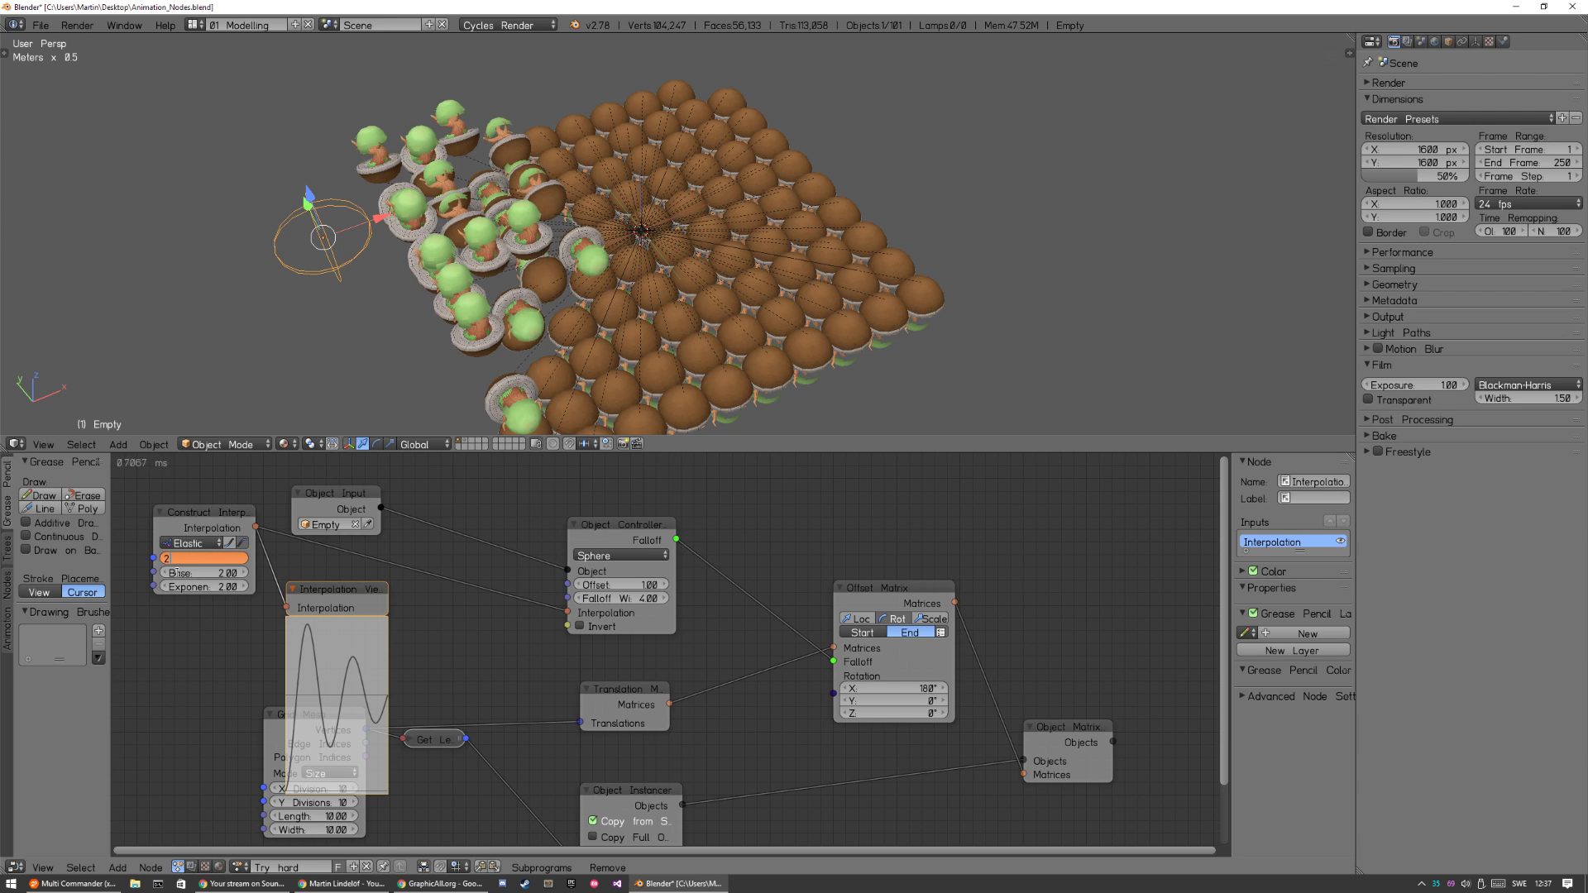
key(Return)
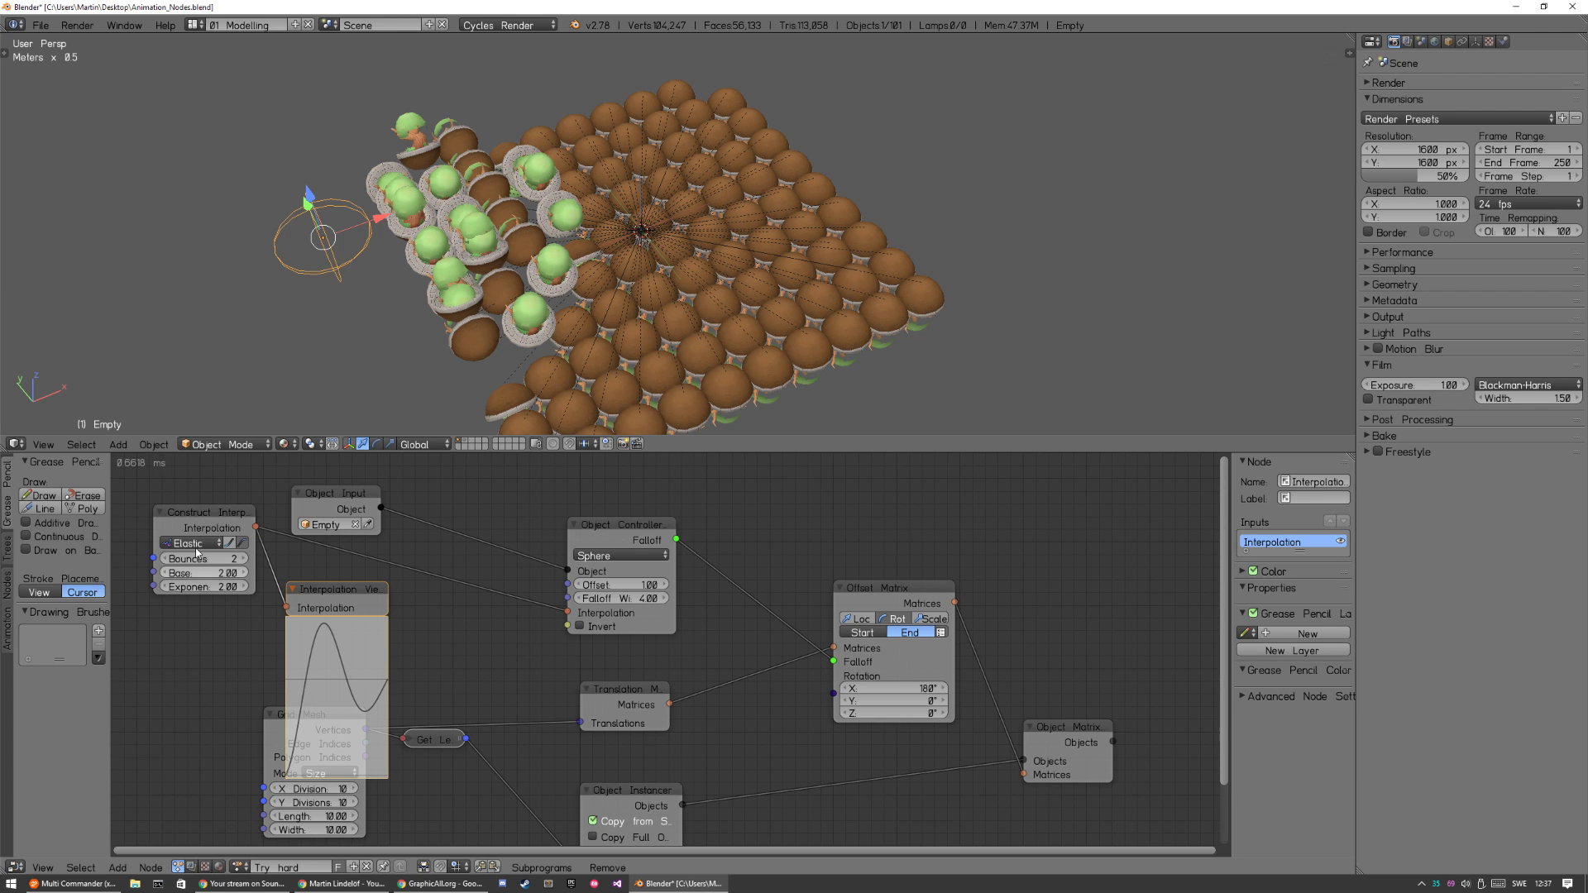
Try an elastic Base of 4.28 and Exponent of 3.18 while moving the Empty across the tree grid.
key(g)
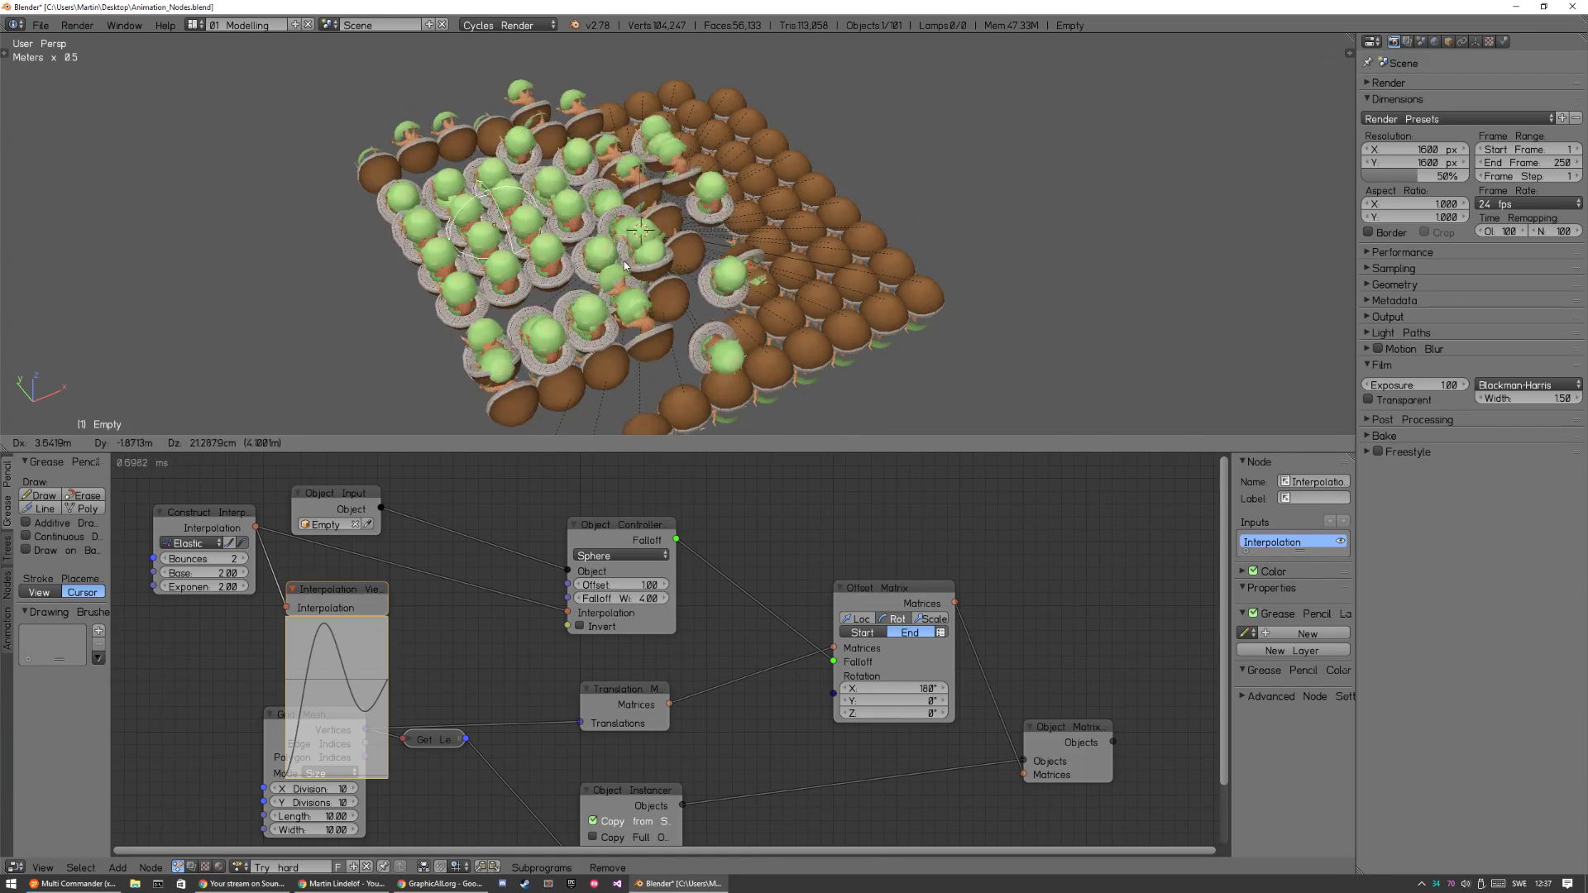
click(601, 270)
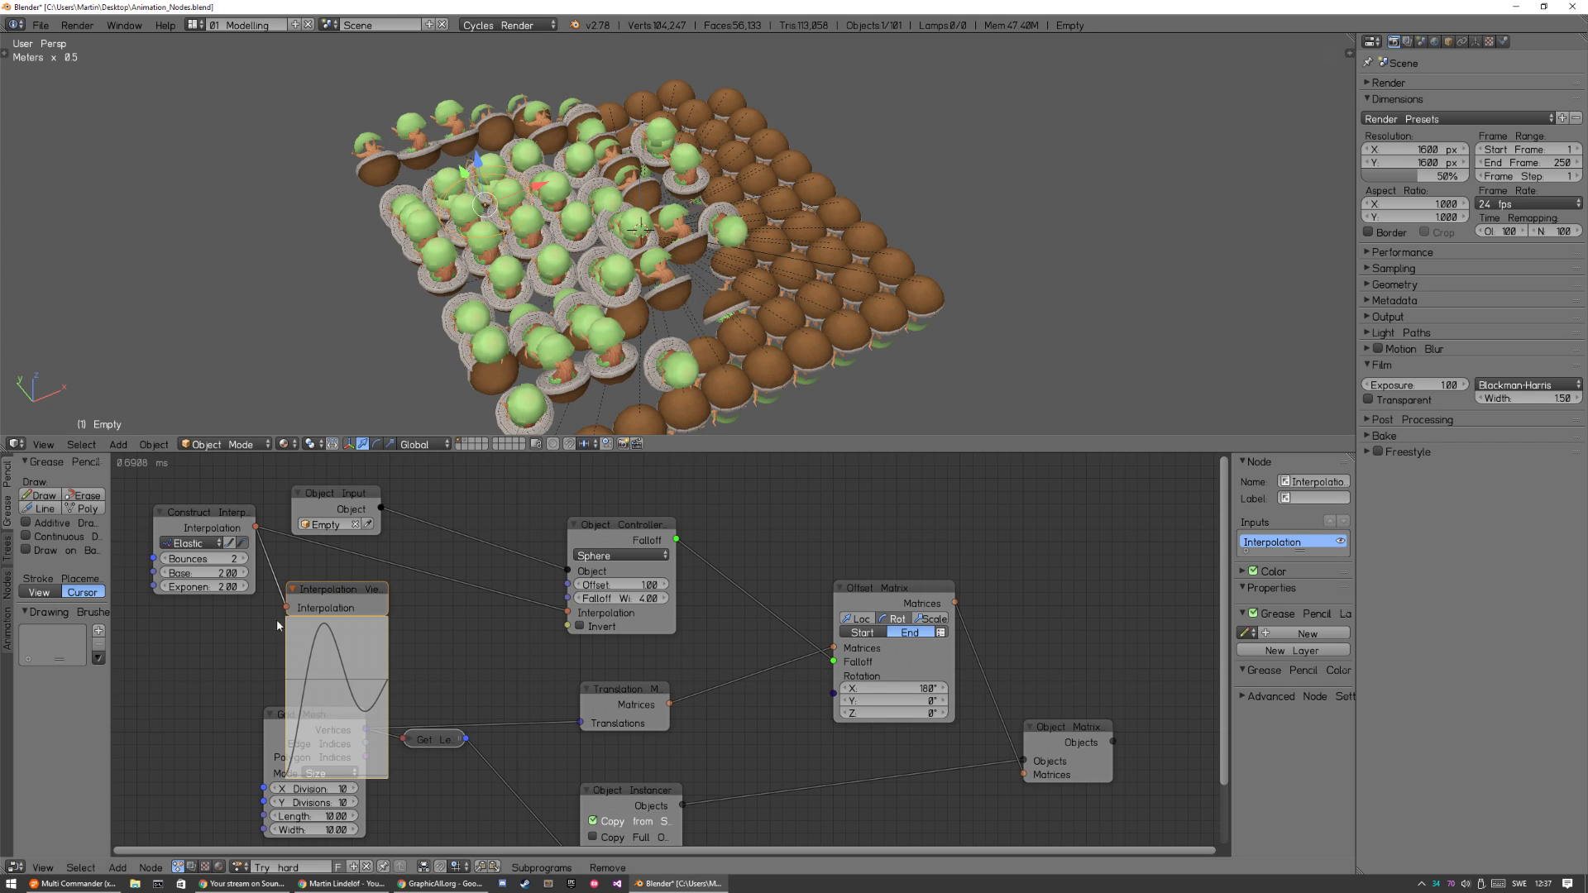
mouse_move(219, 578)
mouse_down()
mouse_move(233, 573)
mouse_move(225, 586)
mouse_up()
key(g)
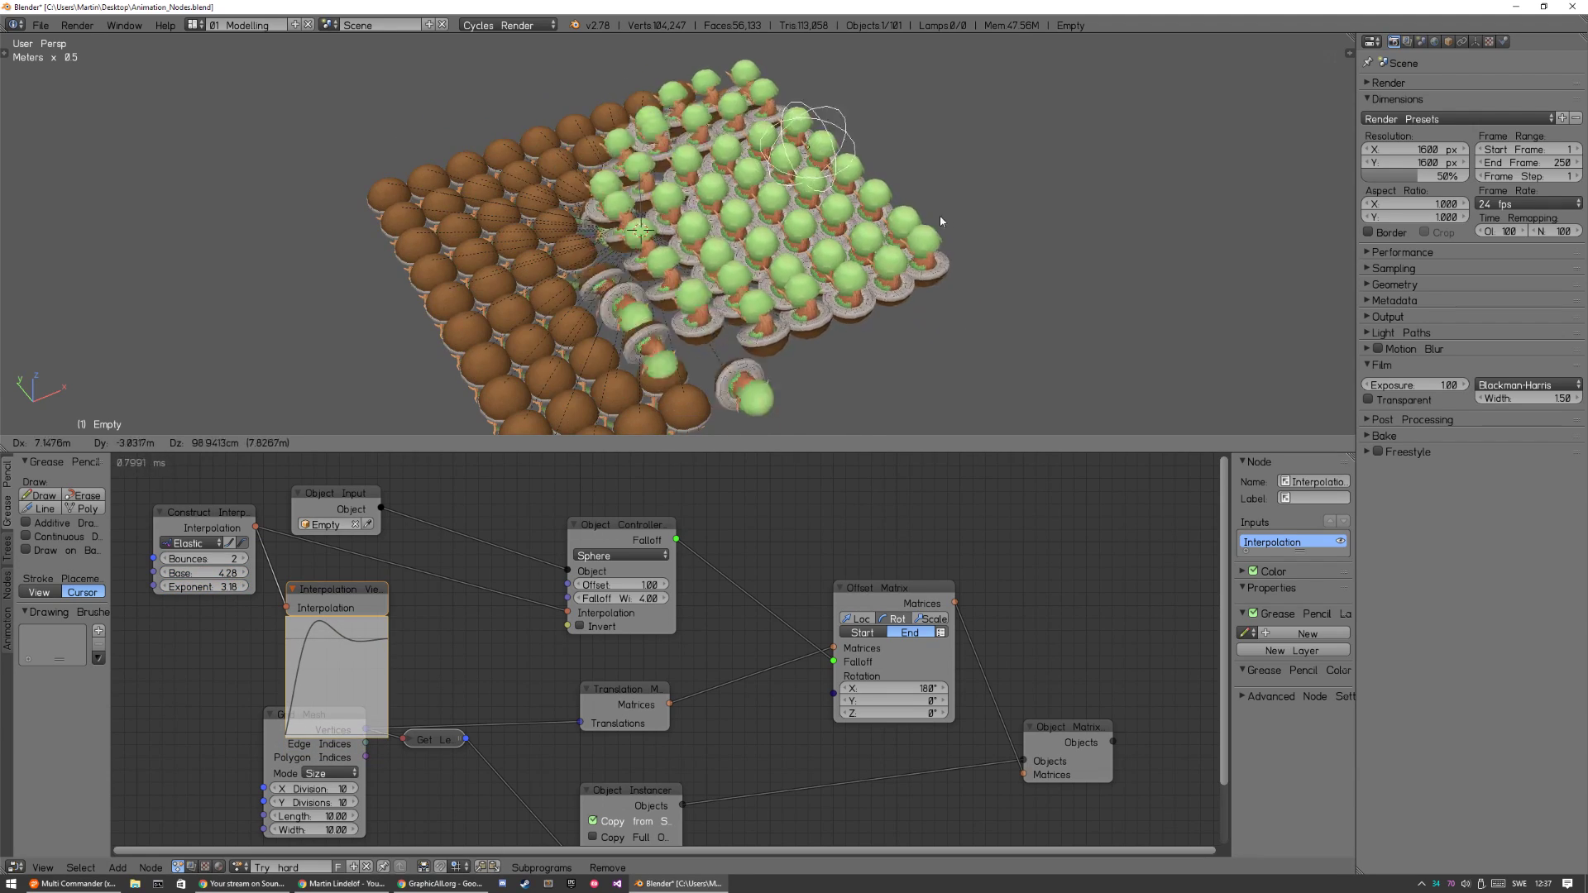
click(842, 256)
Set the elastic Base to 7.57 and Exponent to 1.85, and test them by moving the Empty across the grid.
drag(213, 588, 226, 574)
drag(213, 587, 207, 587)
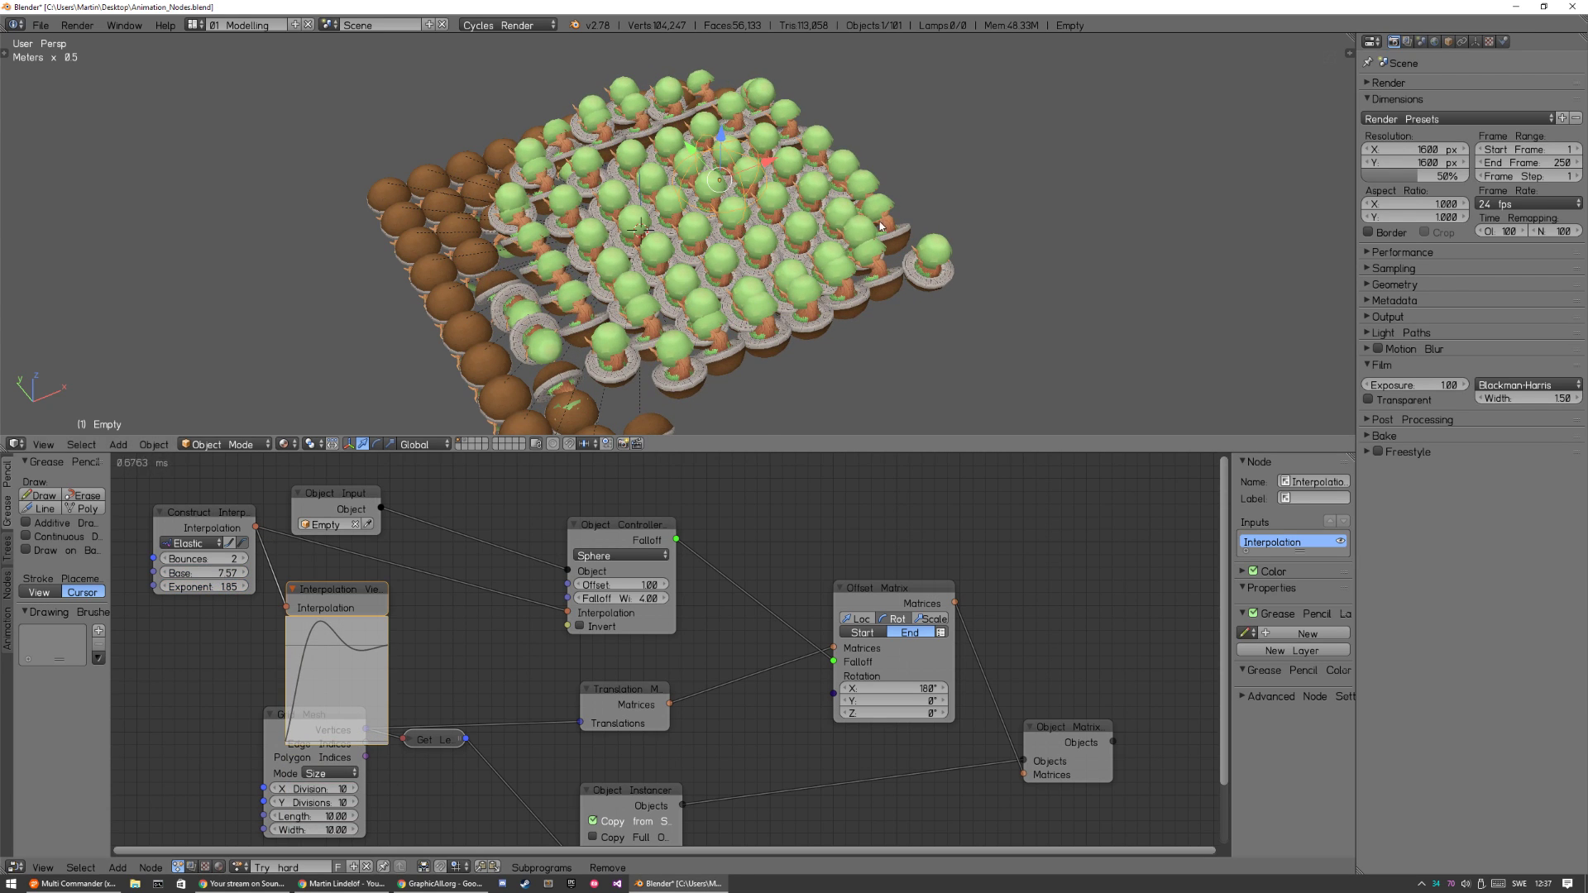
key(g)
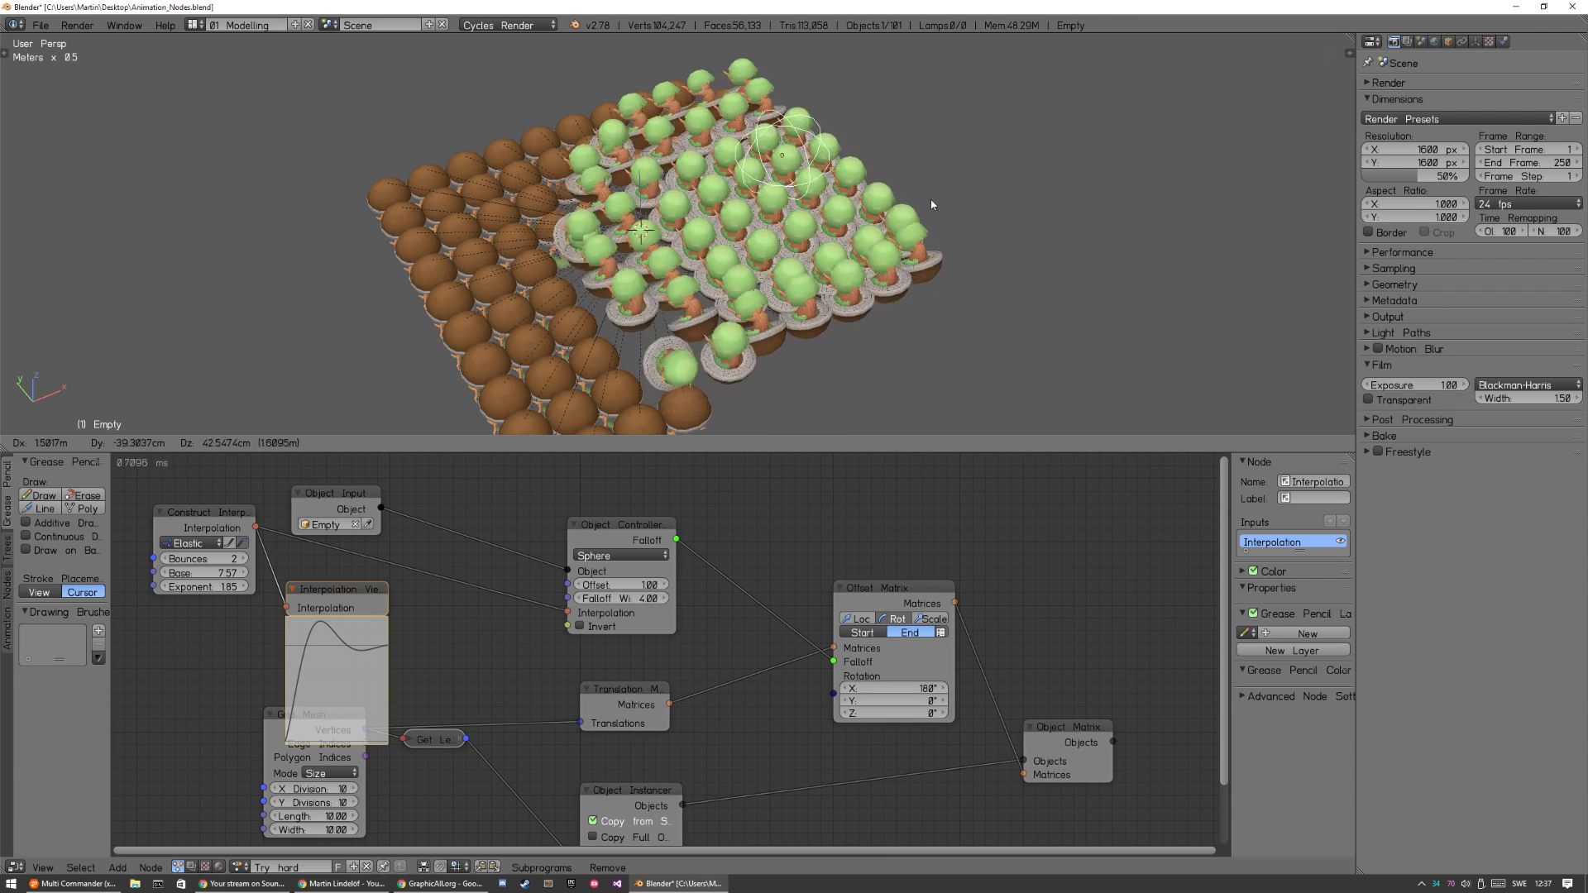
click(835, 260)
Move the Empty up and down along the global Z axis, leaving it floating above the tree grid.
key(g)
key(z)
click(909, 145)
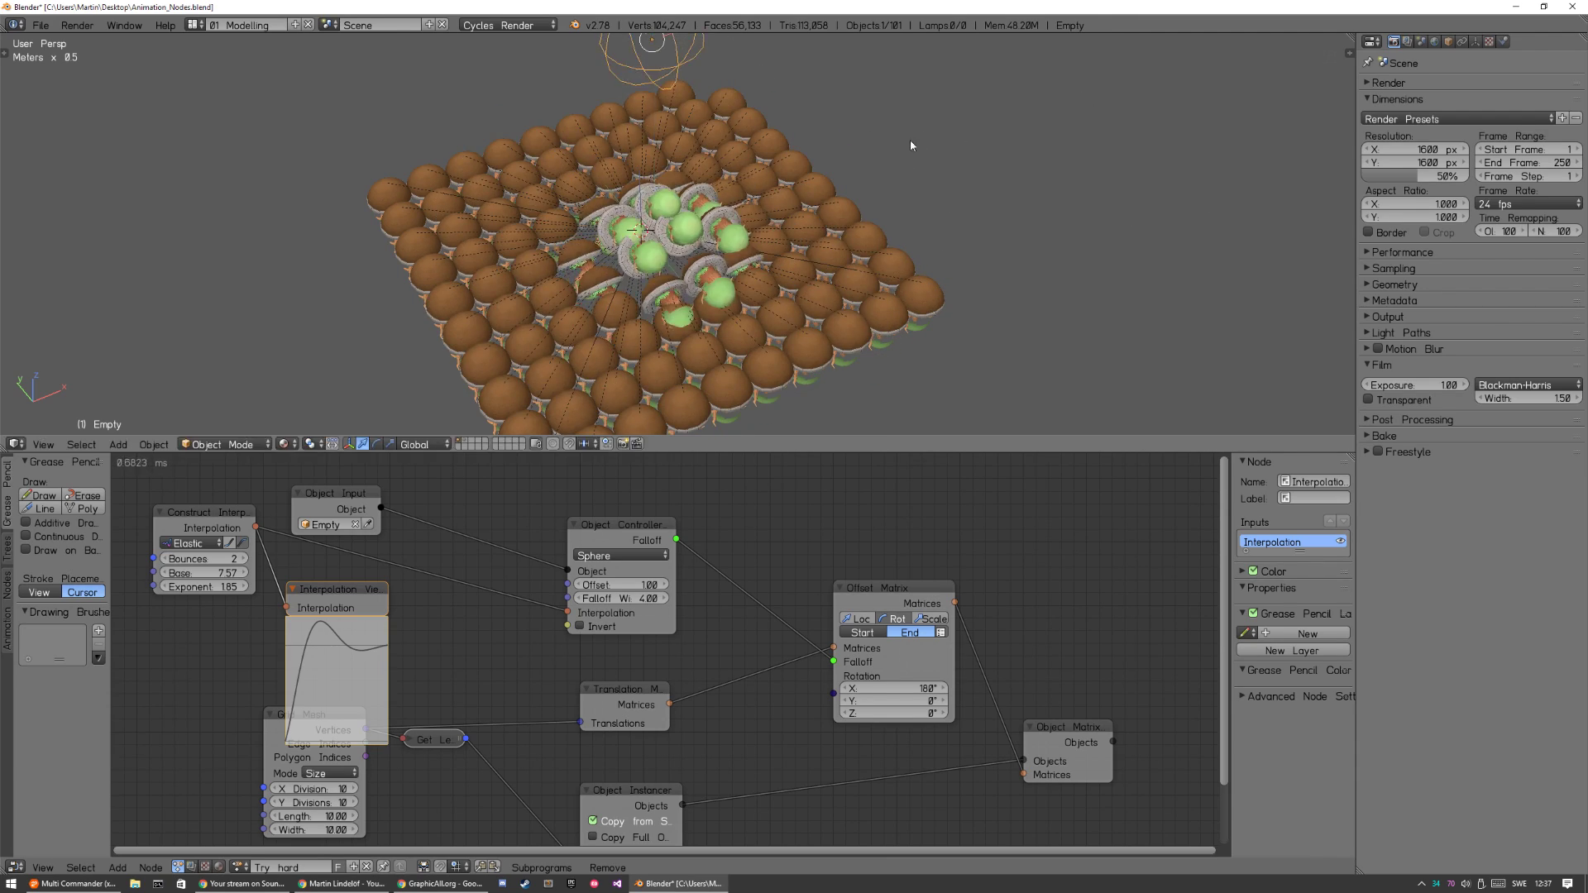
scroll(899, 231, down, 5)
key(g)
key(z)
click(880, 251)
Scale the Empty and lower it along Z toward the grid, enlarging it until every tree is flipped upright.
key(s)
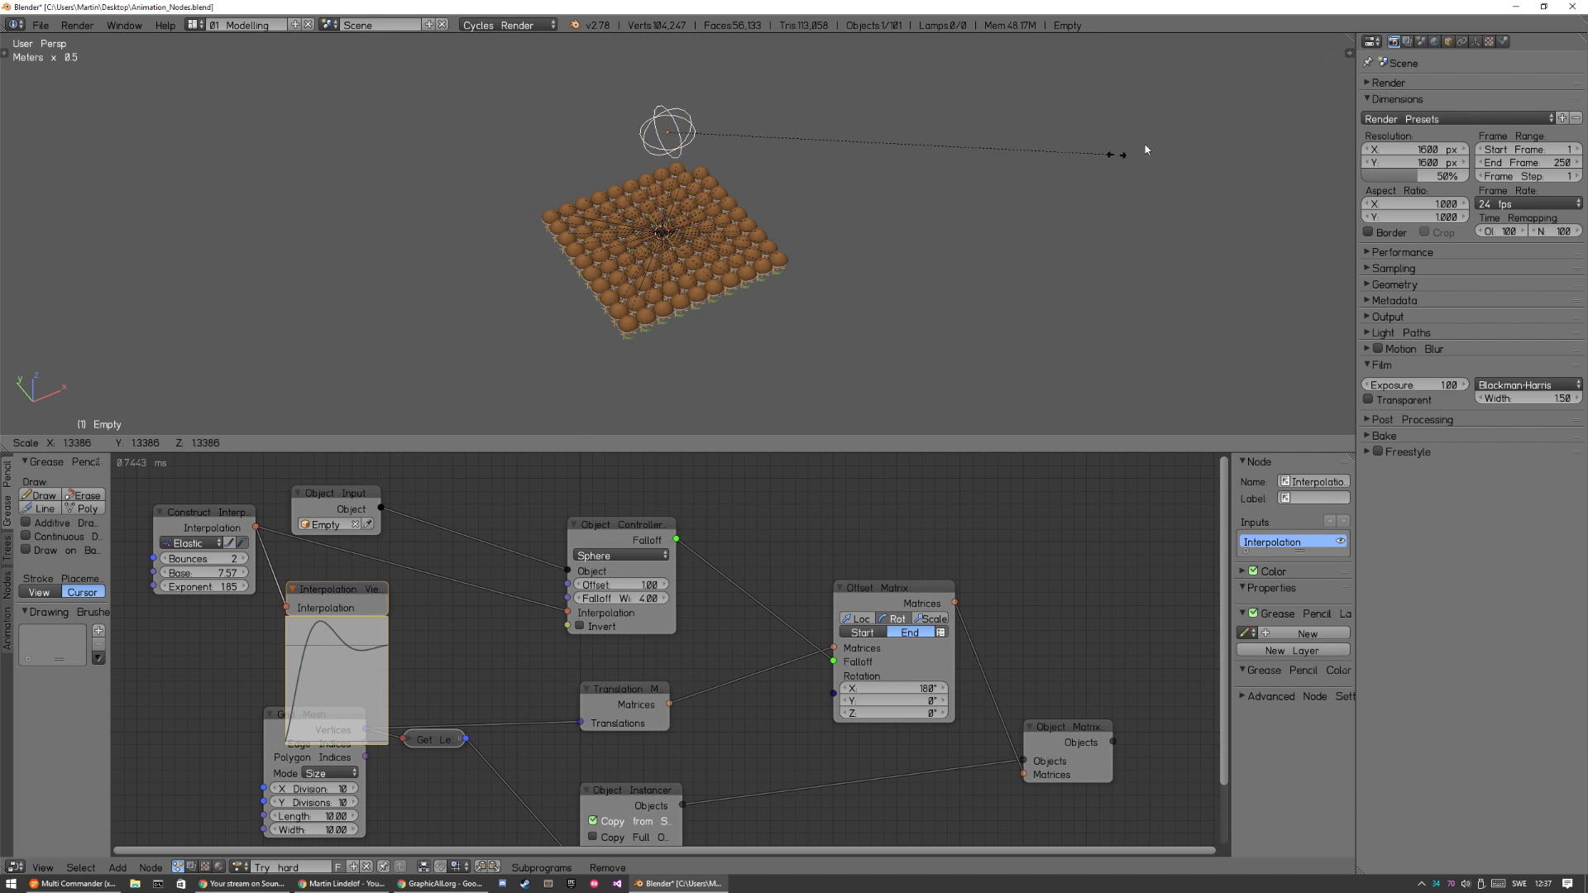
click(860, 185)
key(g)
key(z)
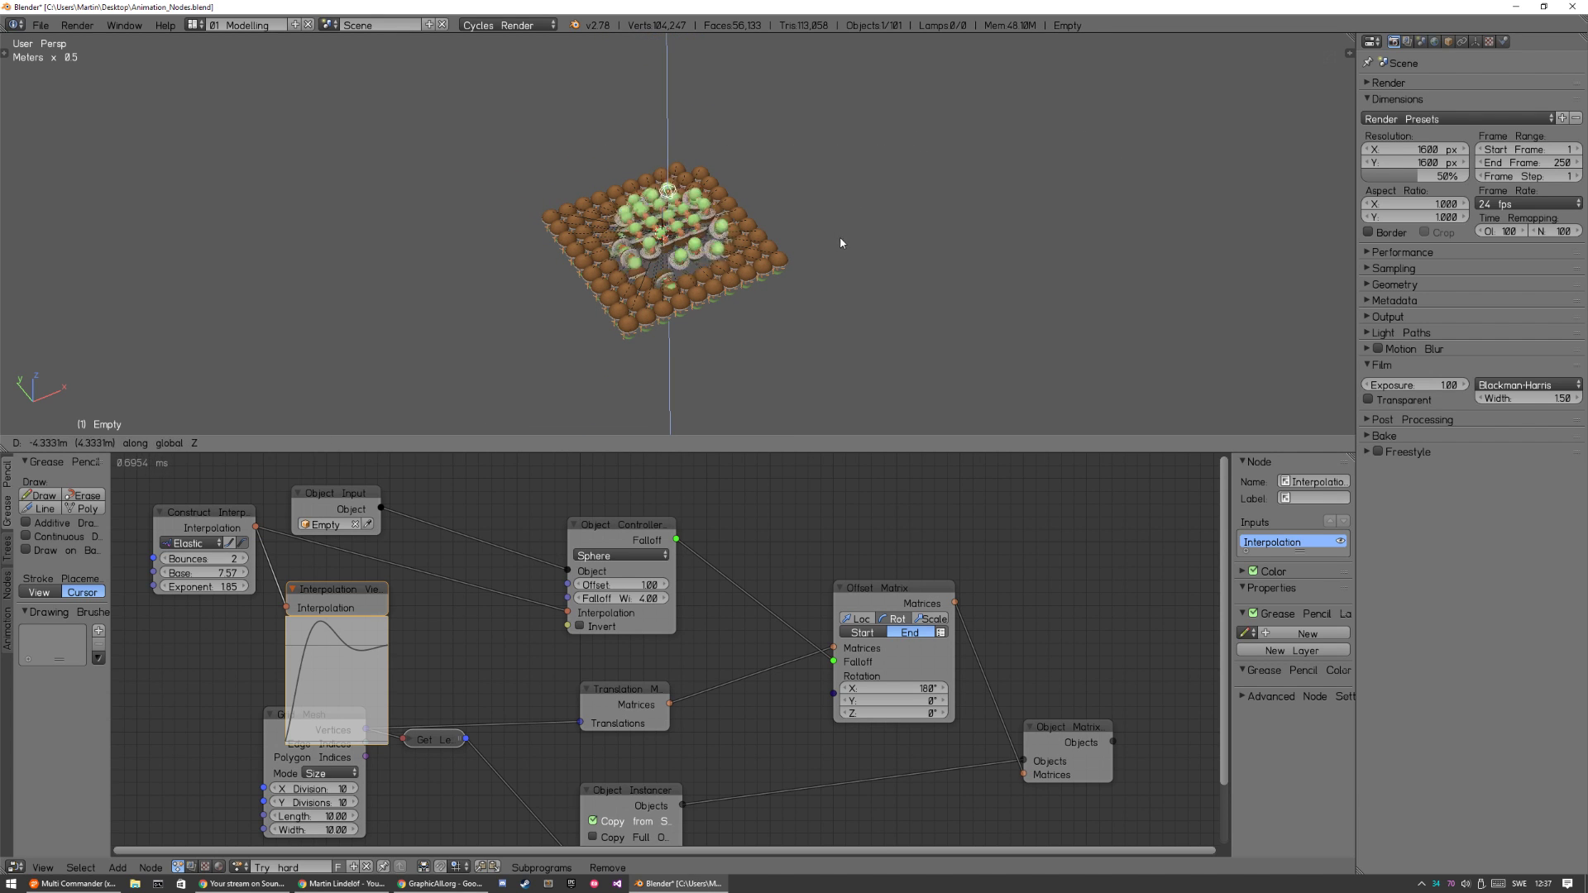
click(839, 206)
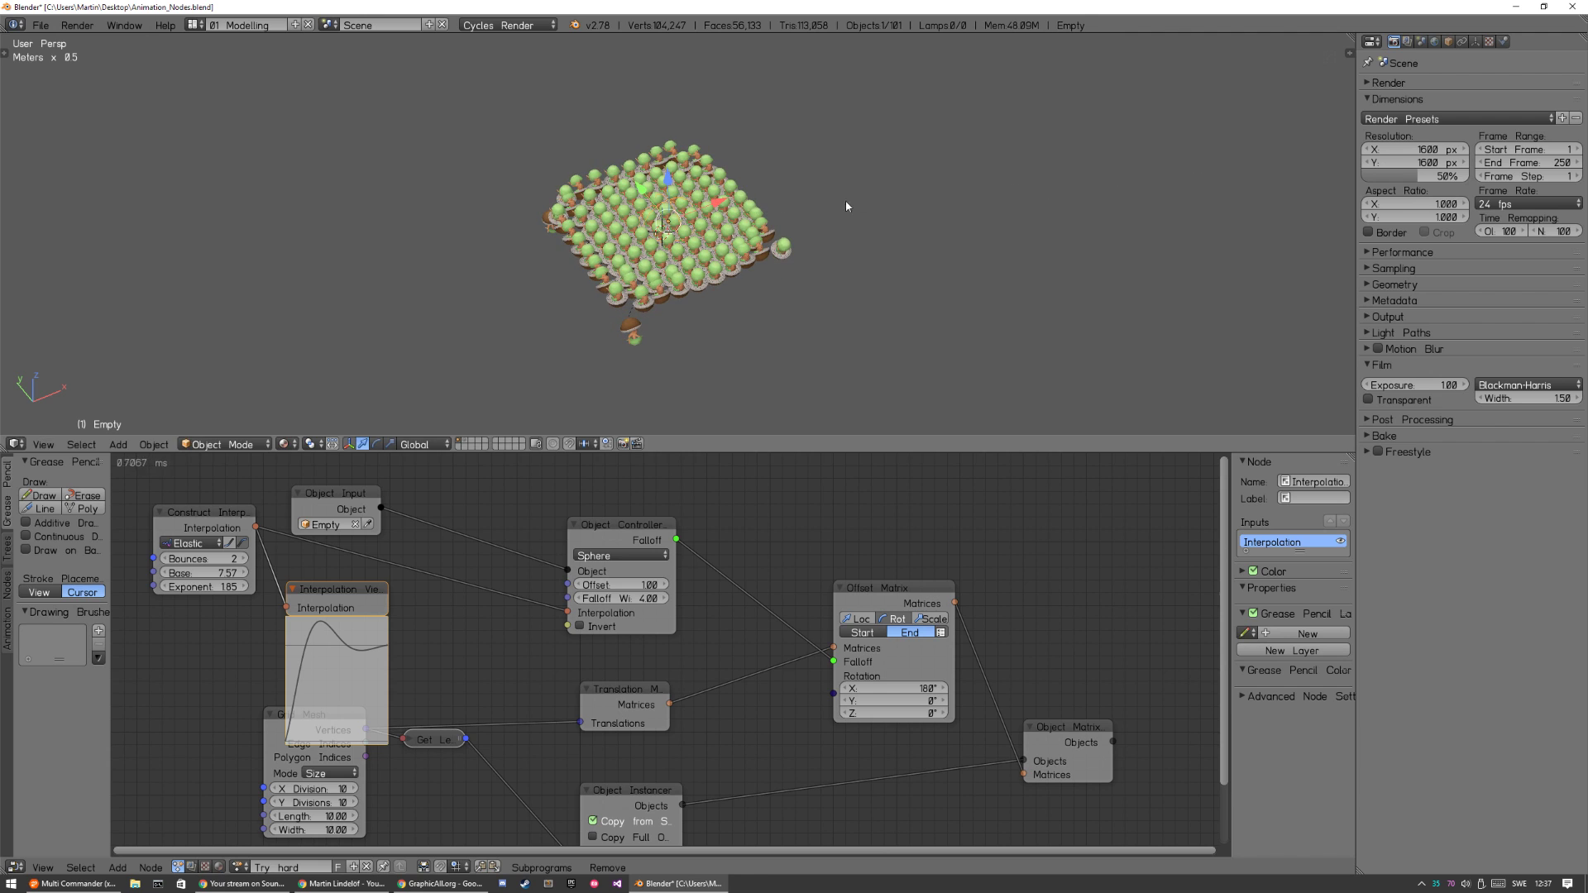
key(s)
click(1028, 163)
Delete the Interpolation Viewer node and maximise the 3D view.
scroll(832, 307, up, 7)
middle_drag(876, 314, 821, 273)
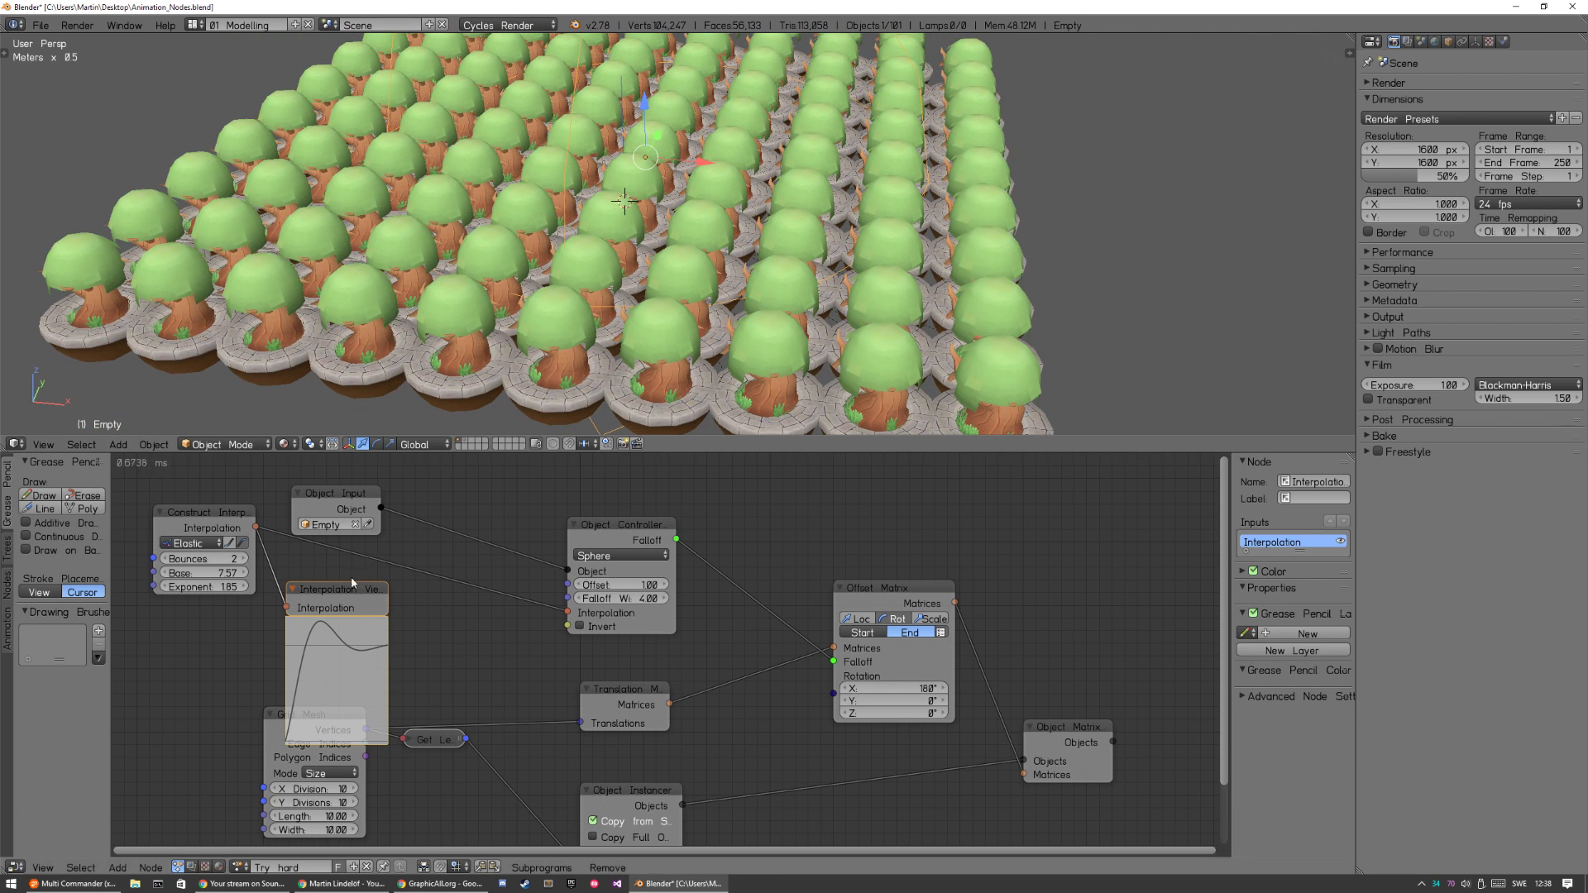
key(x)
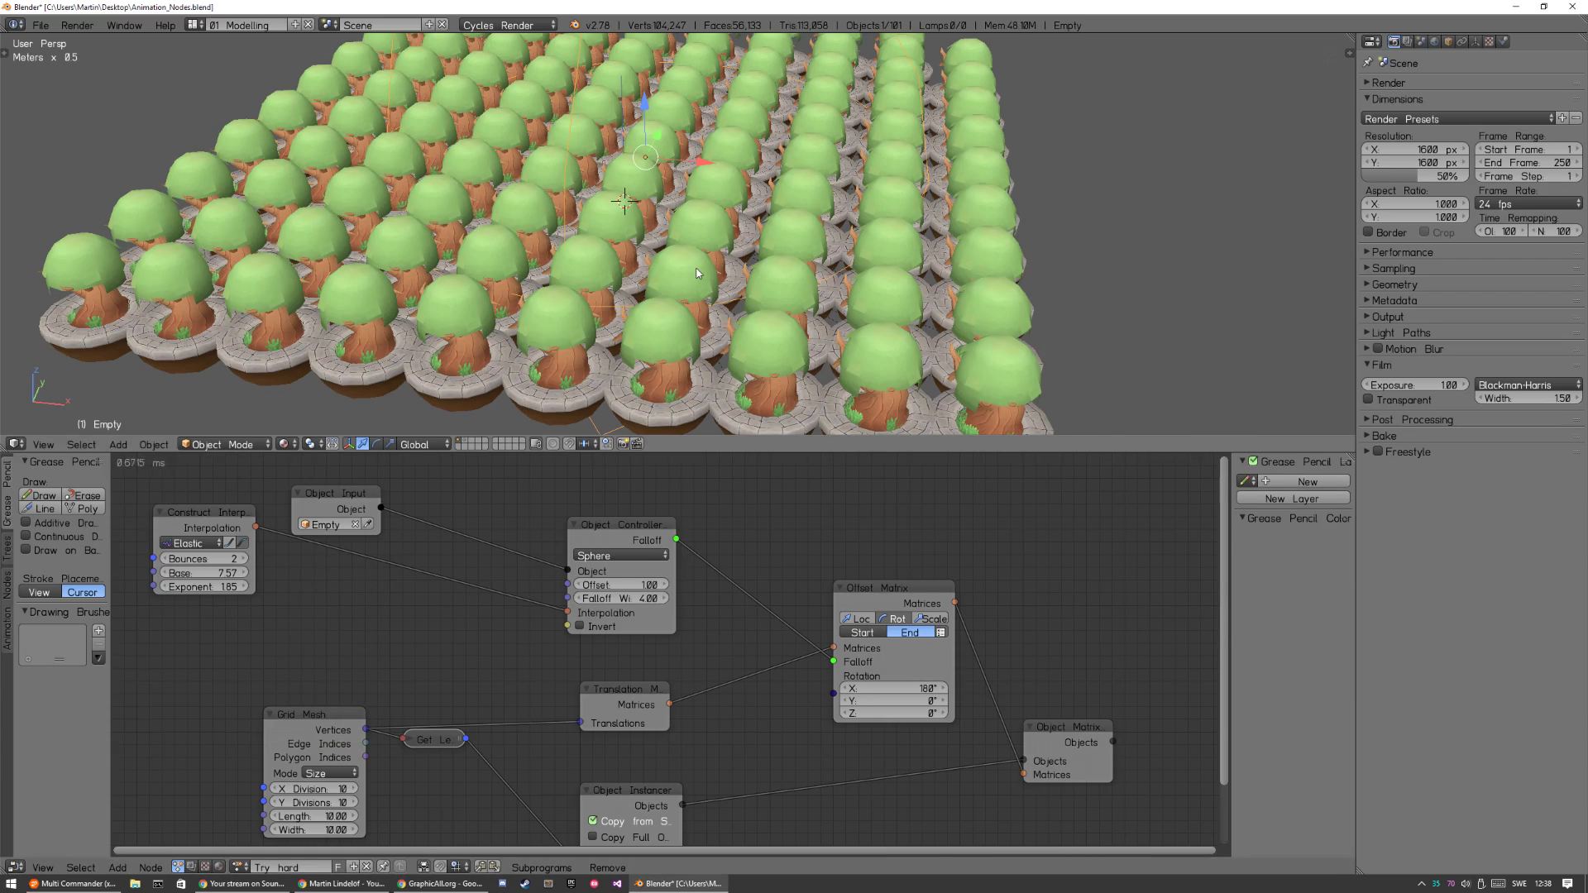
key(ctrl+Up)
Shrink the Empty so the outer trees flip back, and raise it along Z above the grid.
key(s)
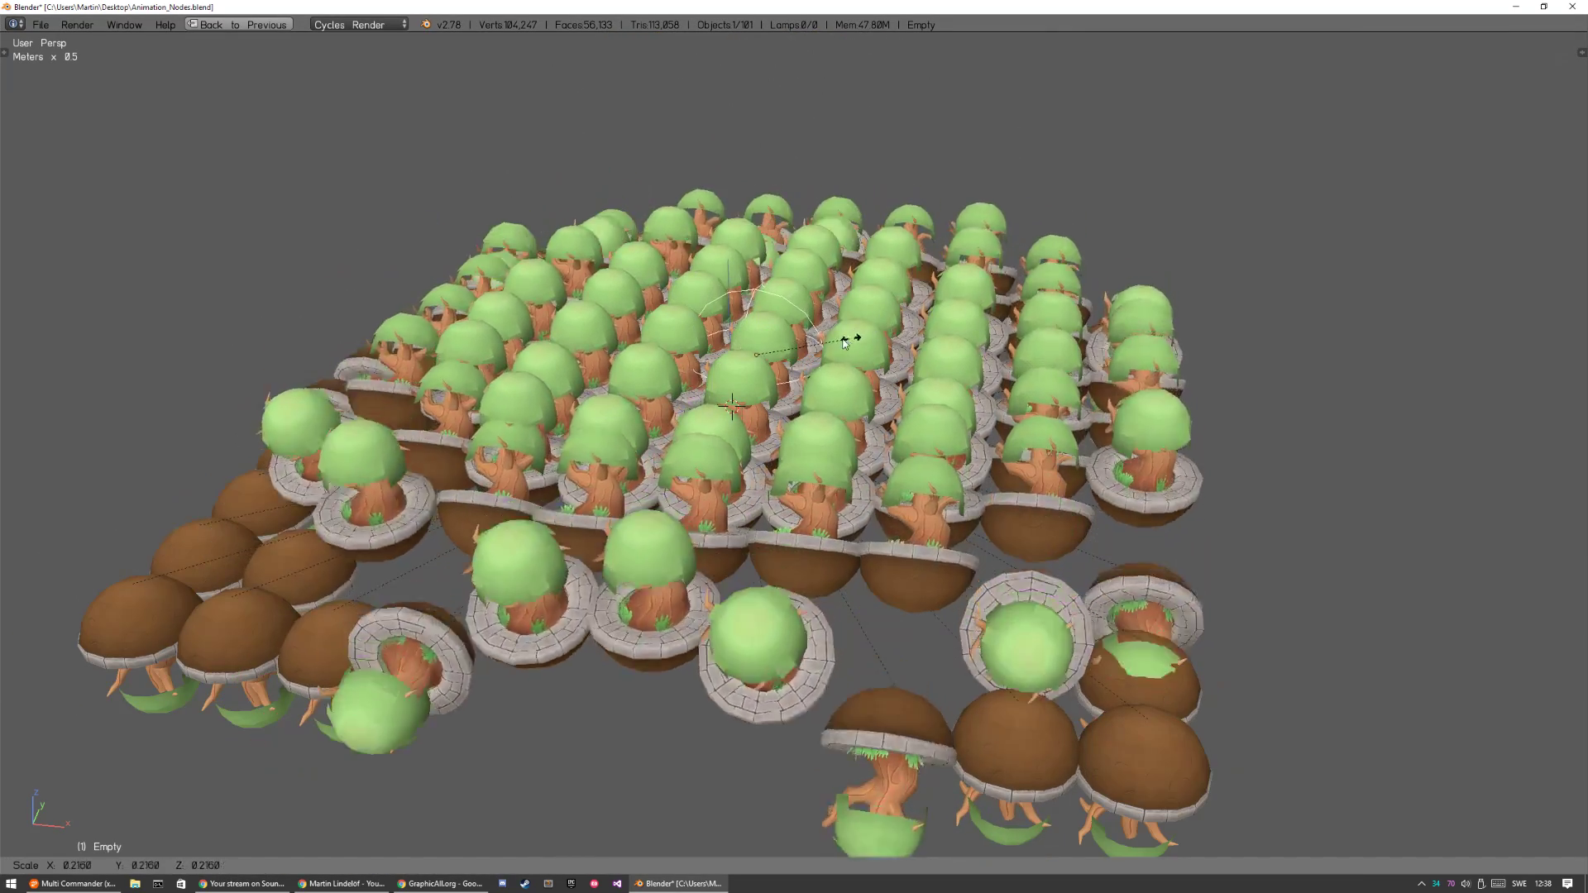
click(799, 350)
scroll(910, 297, down, 3)
key(g)
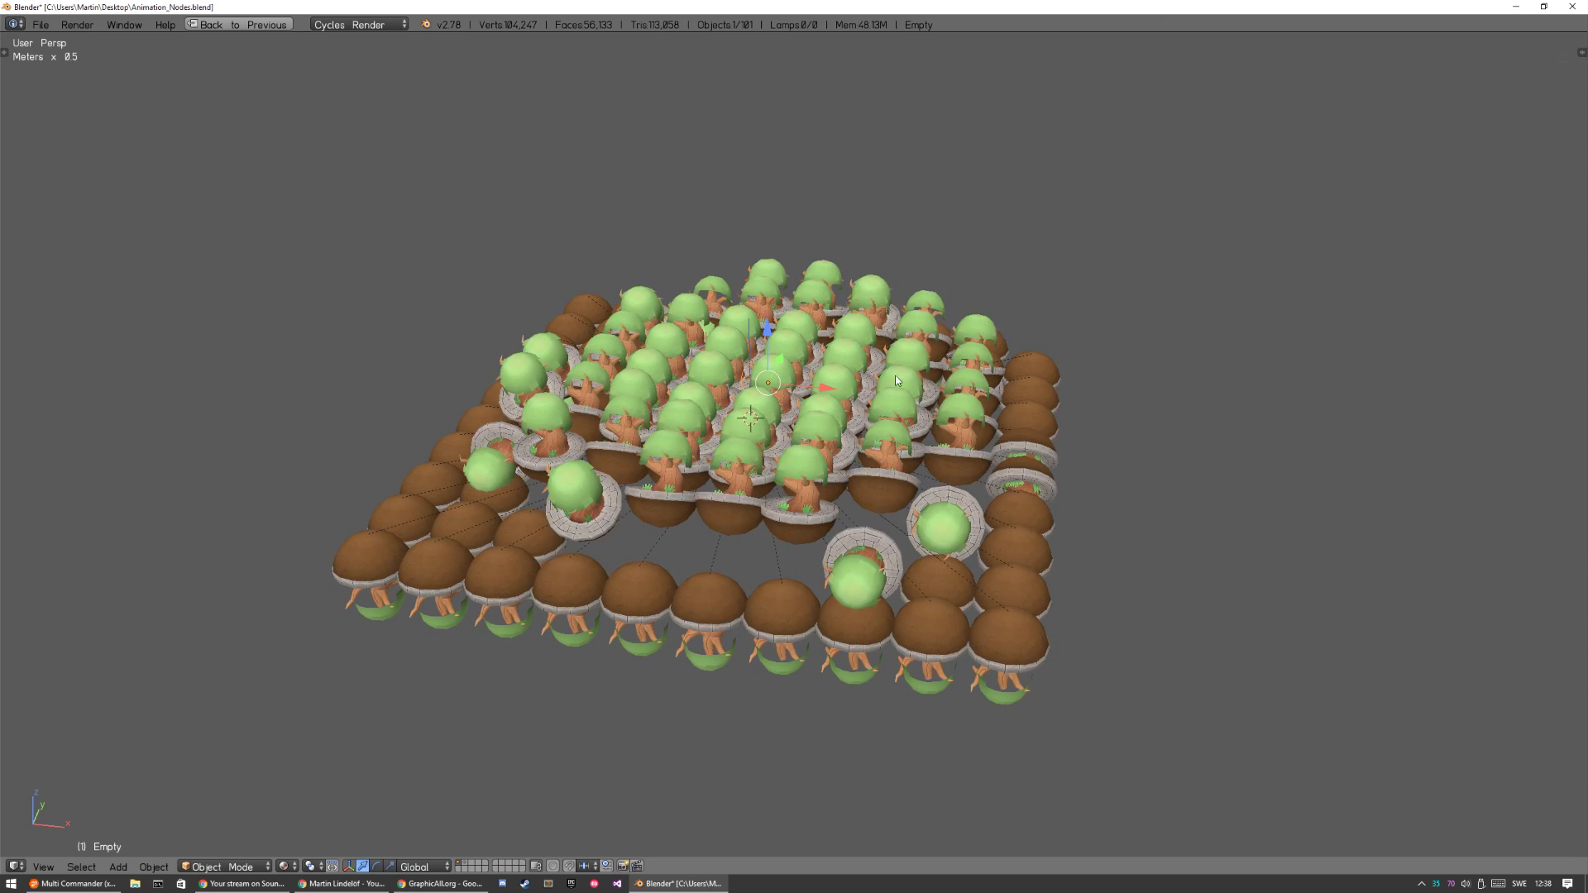
key(z)
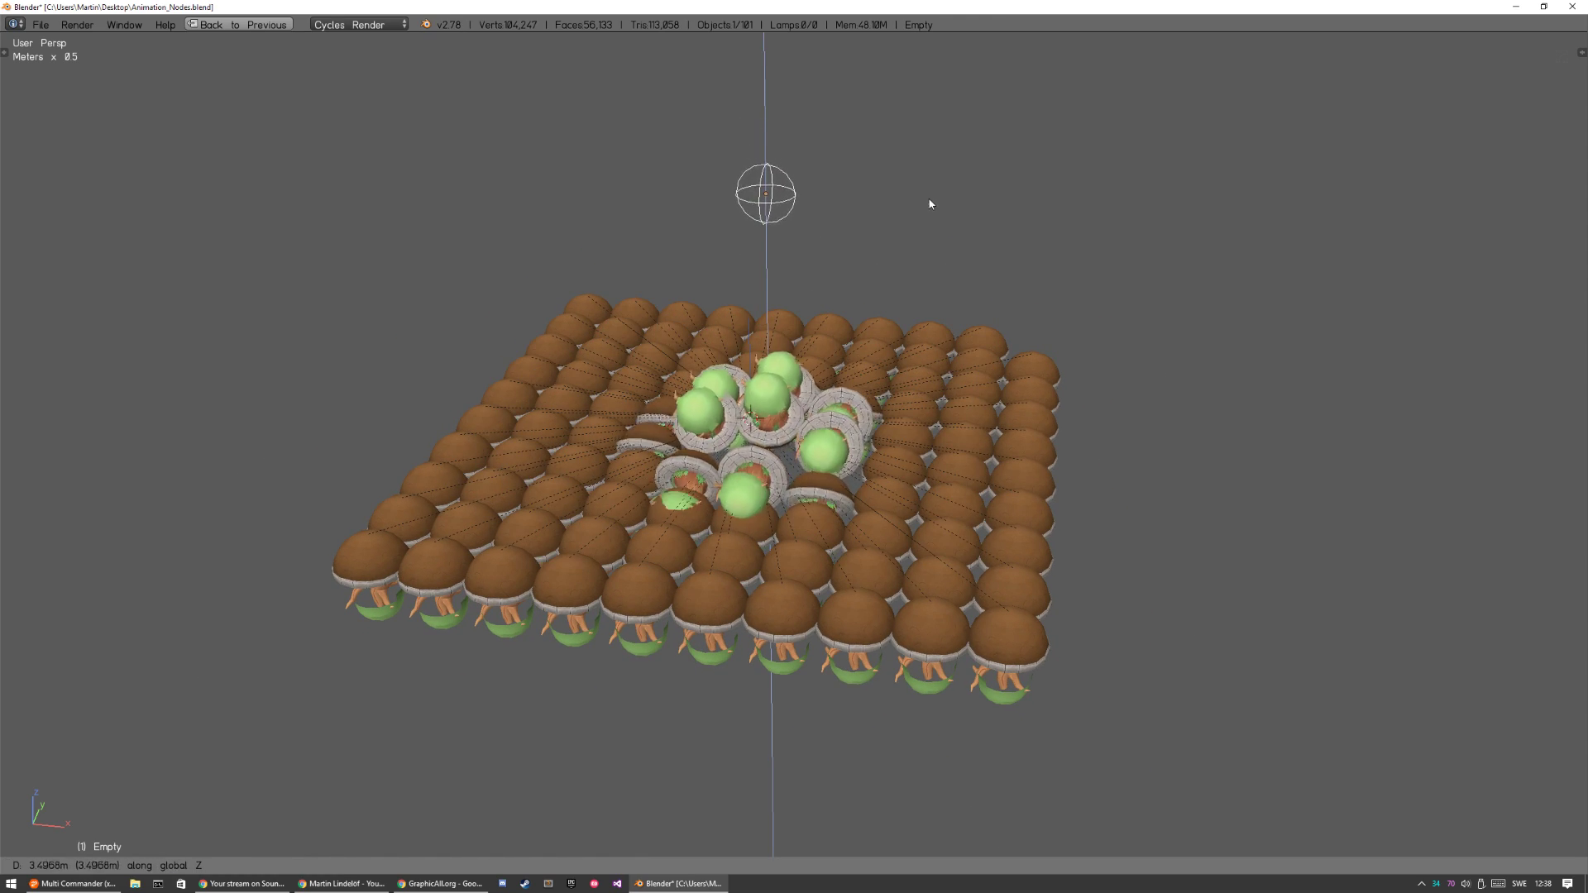
click(928, 257)
Scale the Empty up until all the trees stand upright, and restore the split layout with the node editor.
key(s)
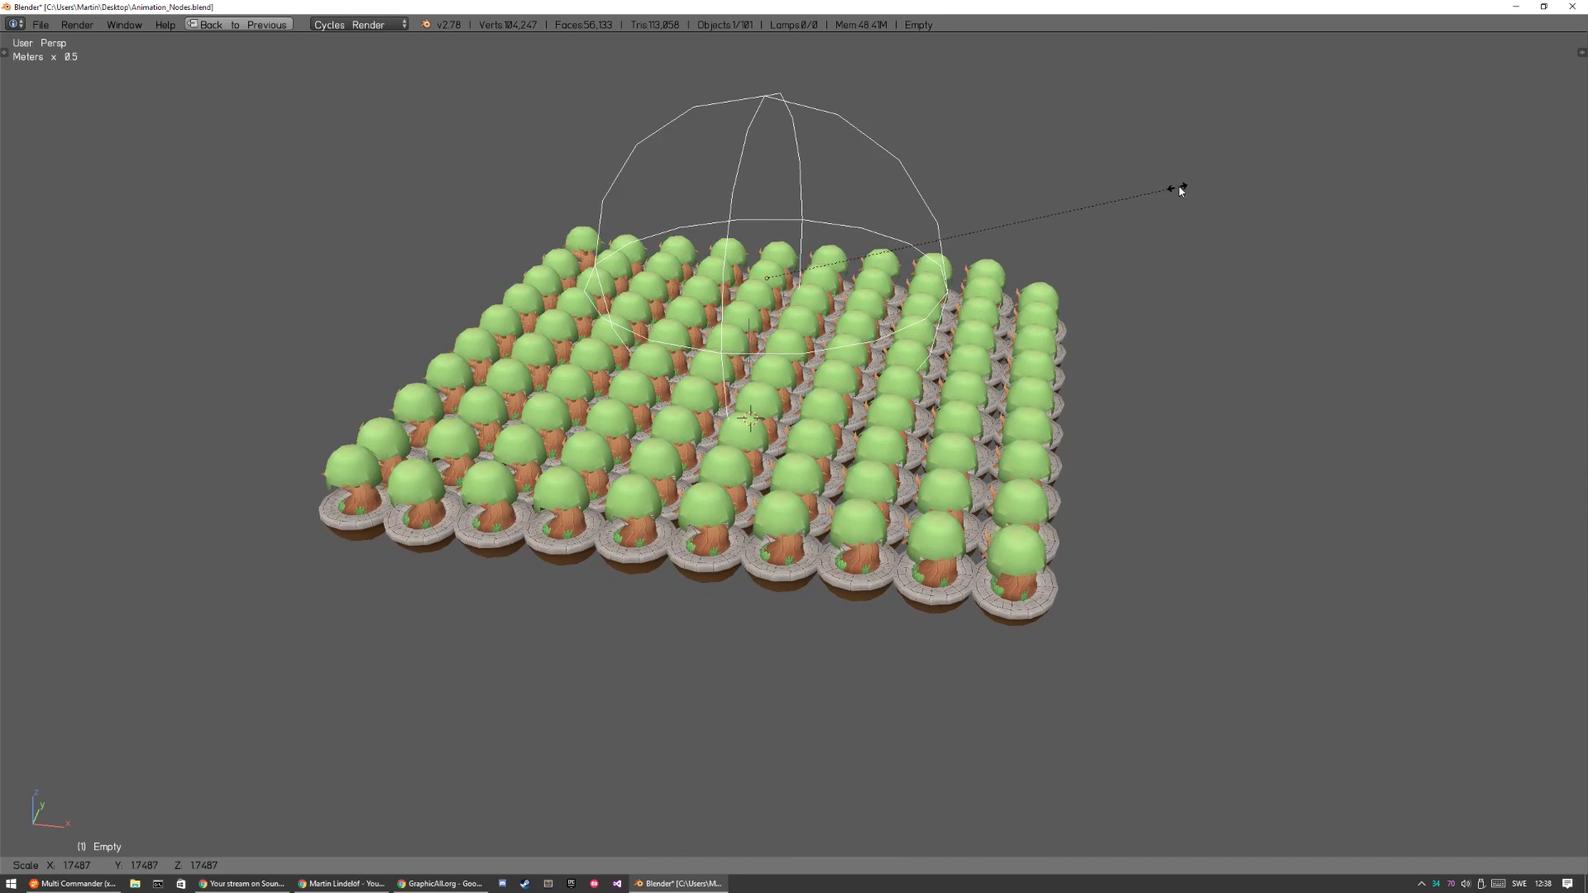
click(1174, 184)
key(shift+space)
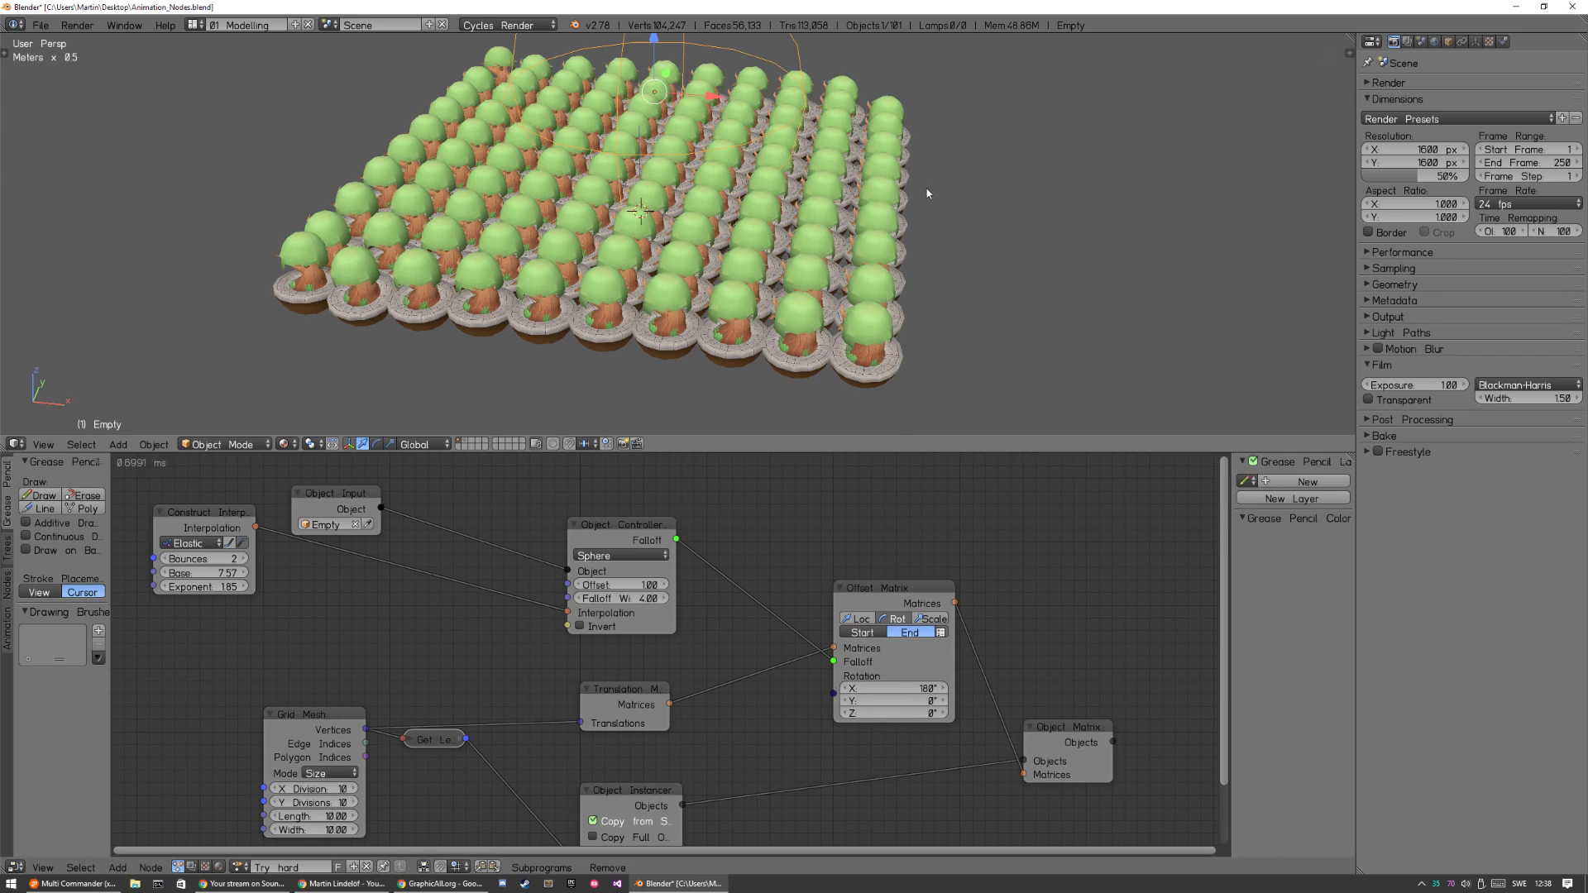
Add a UV Sphere with nothing else selected, place it beside the tree grid and scale it up to about 6.73.
scroll(924, 199, down, 5)
key(a)
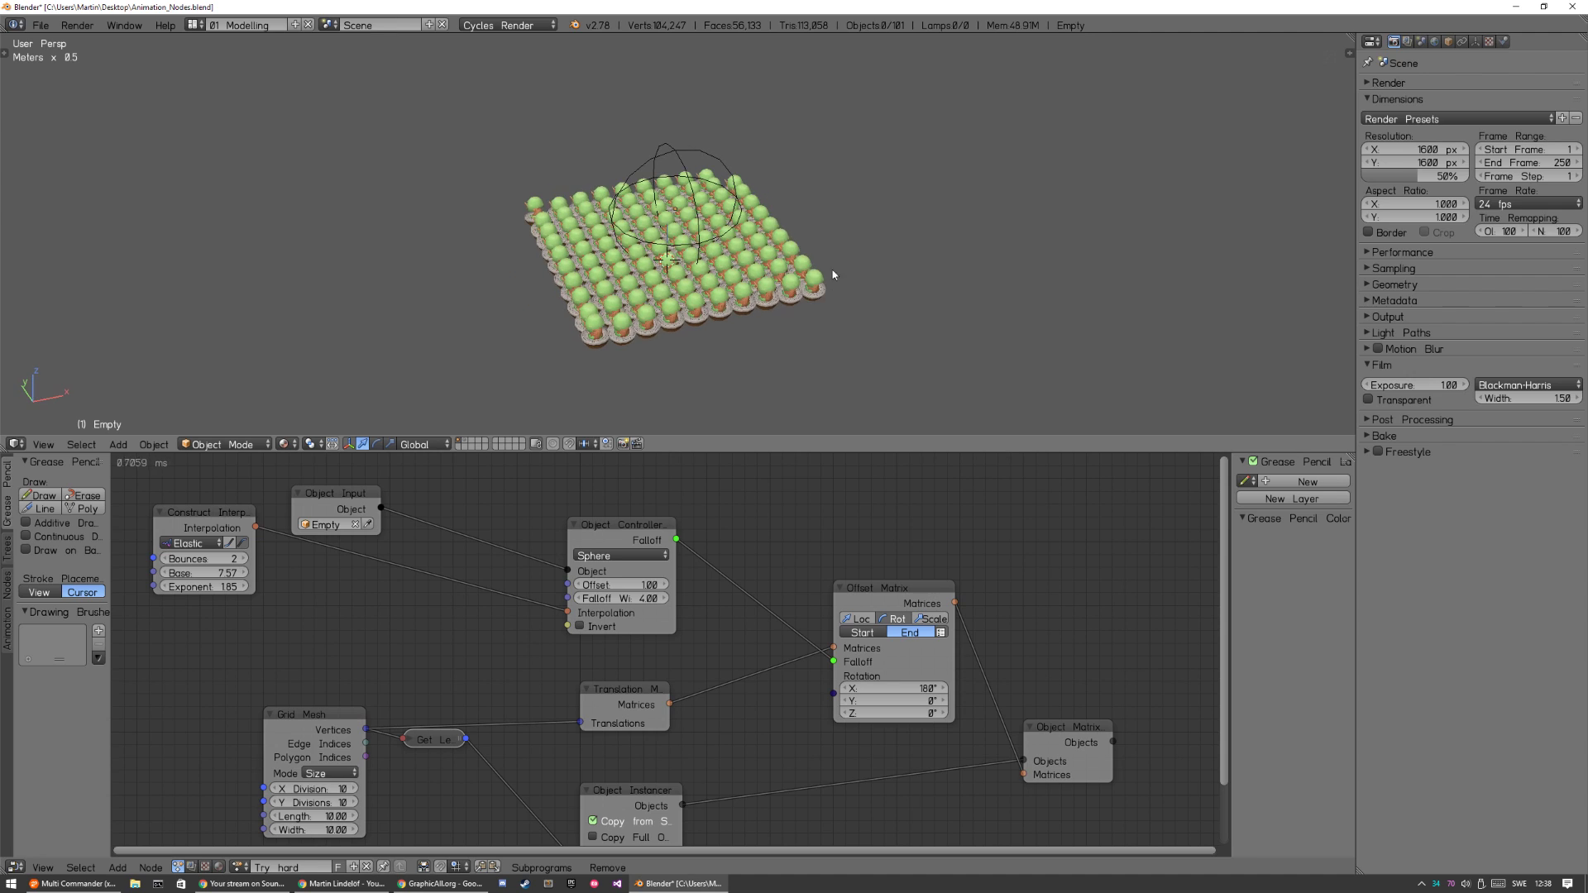
key(shift+a)
mouse_move(860, 216)
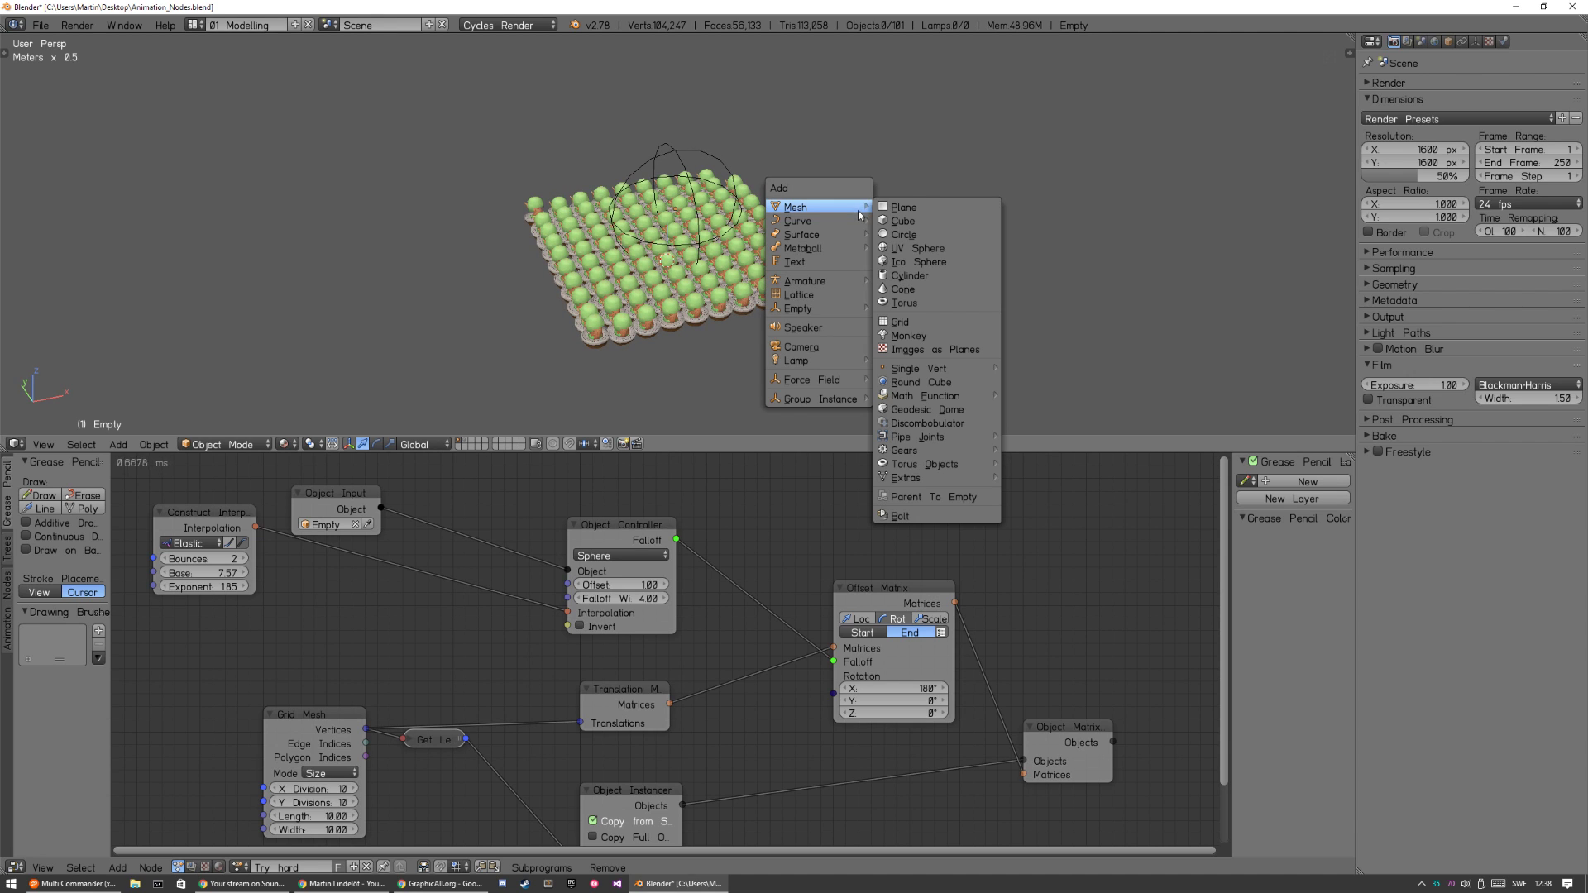
click(932, 250)
key(g)
click(948, 139)
key(s)
click(1240, 81)
middle_drag(920, 238, 832, 236)
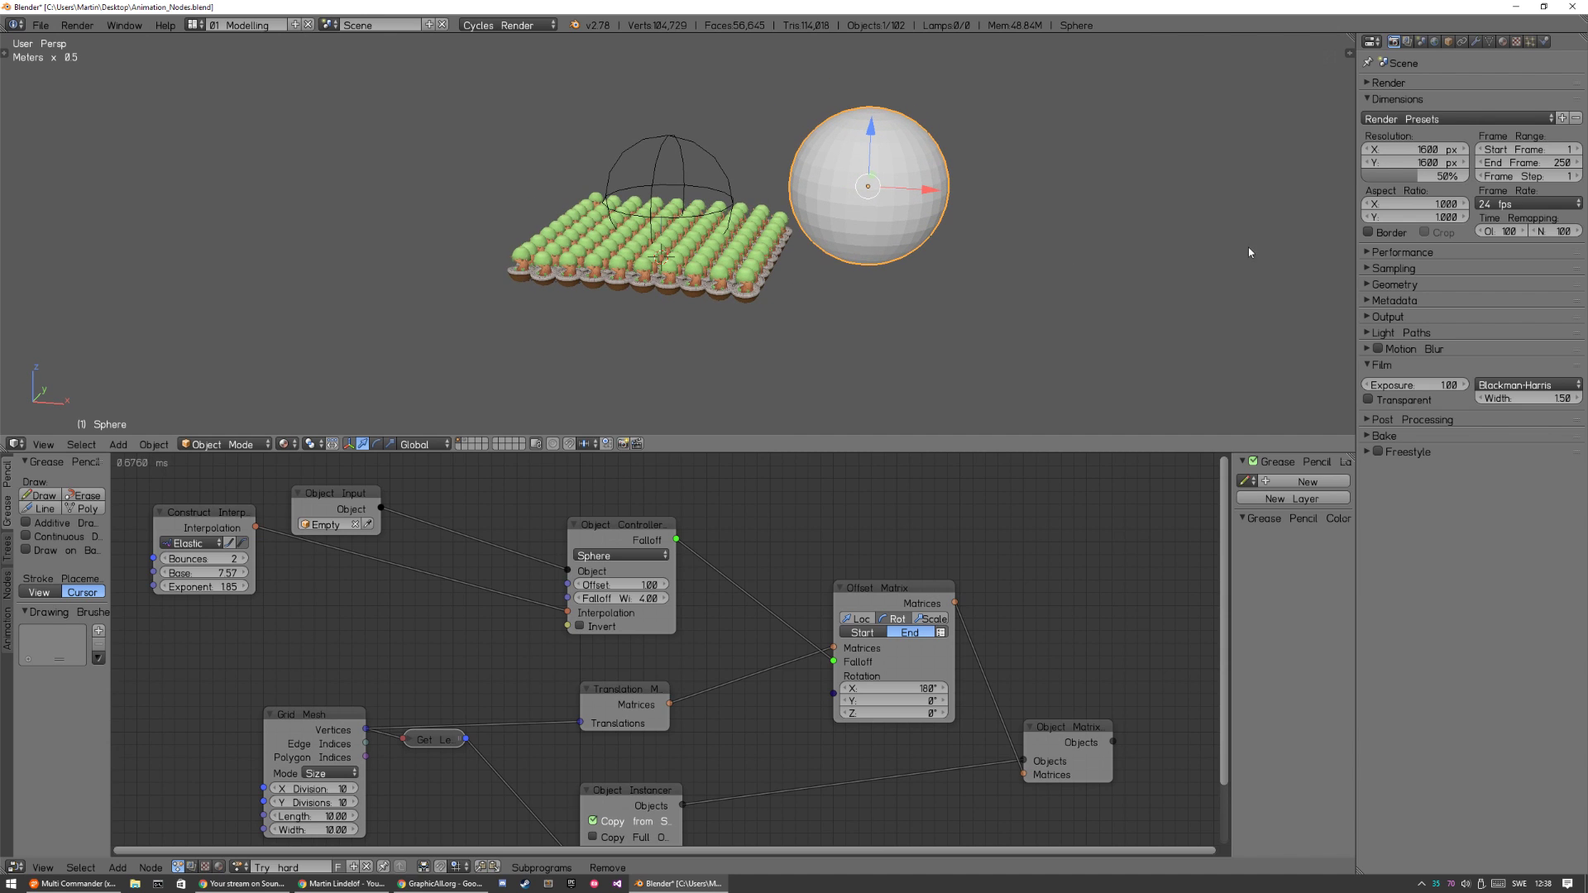
Set the new sphere's Maximum Draw Type to Wire in its object display settings.
click(1447, 42)
click(1405, 452)
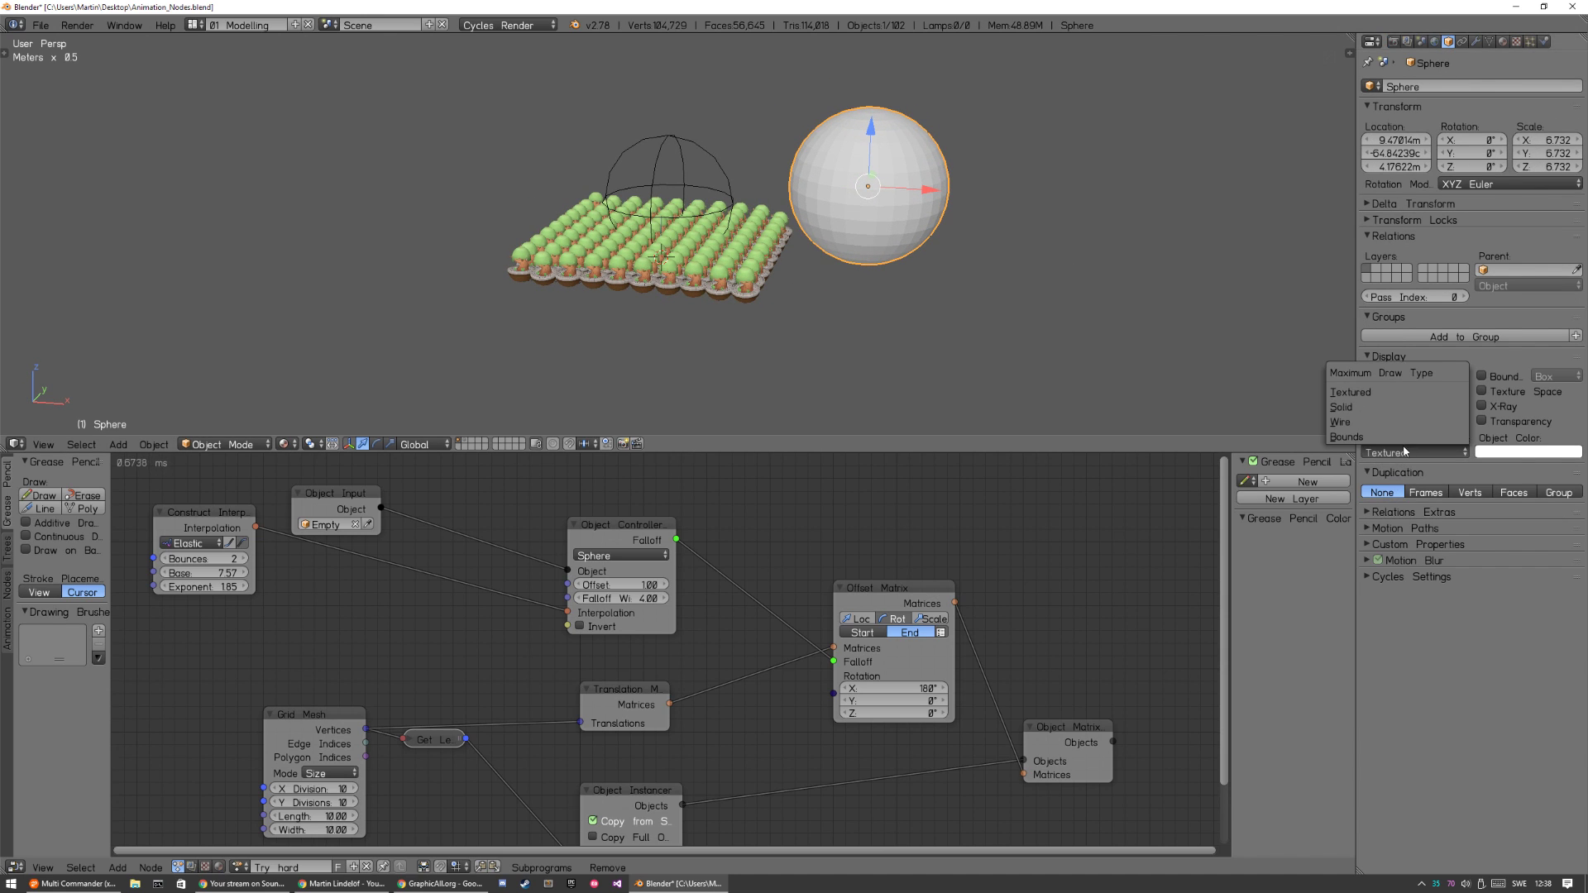
click(1344, 422)
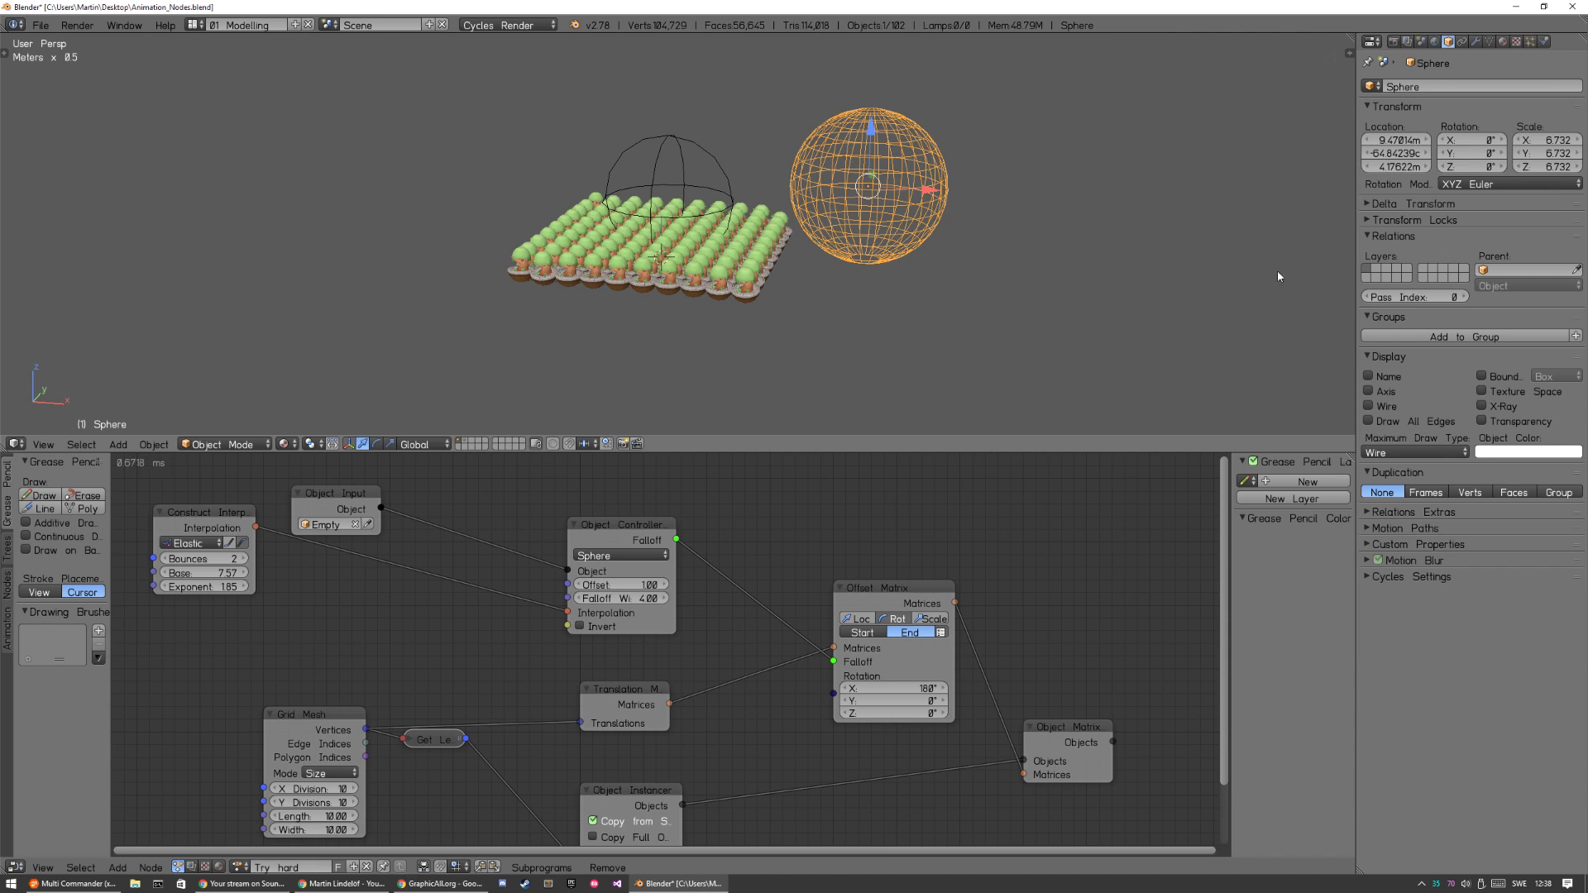
Rename the wireframe sphere as Planet.
key(n)
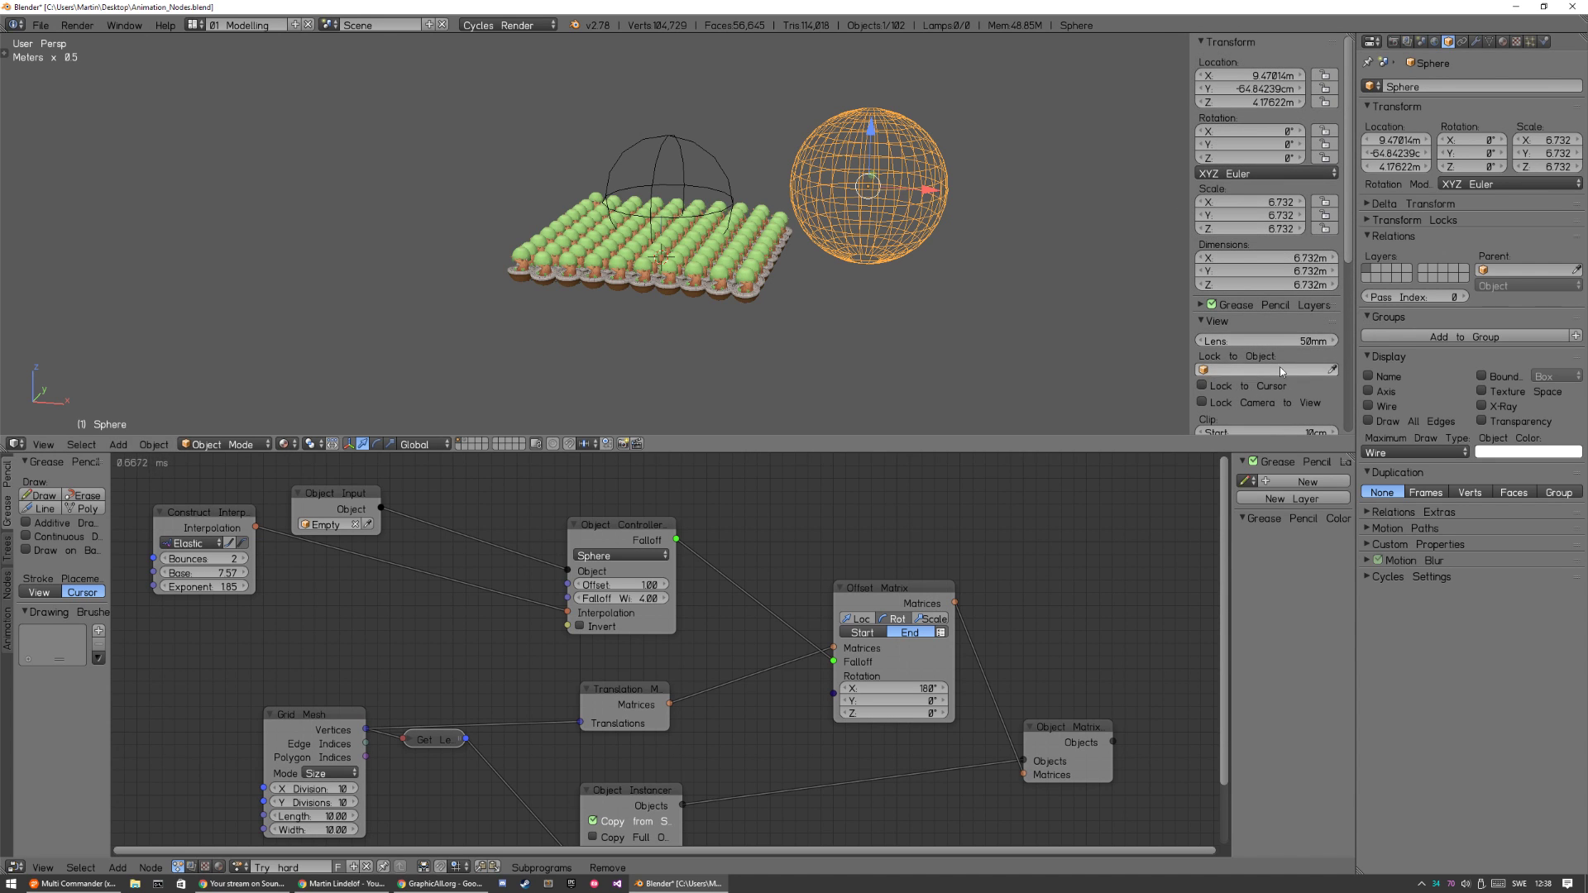
drag(1348, 242, 1357, 332)
scroll(1307, 318, down, 2)
click(1269, 339)
text(Planet)
key(Return)
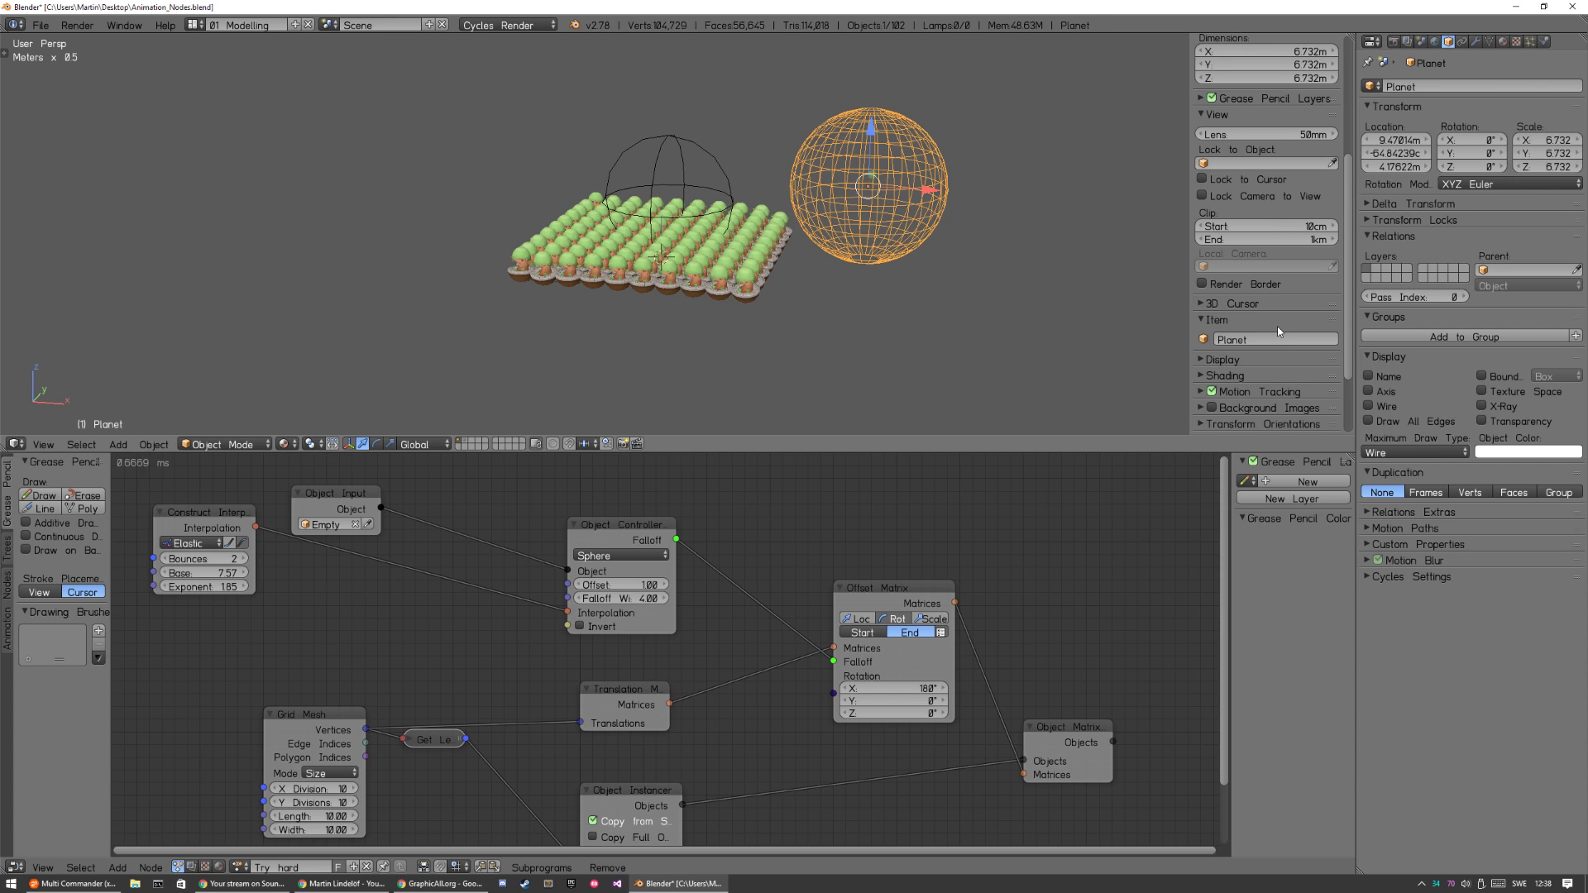
Duplicate the Empty's Object Input node into free space above it and assign the Planet object to the copy.
click(339, 499)
middle_drag(443, 539, 494, 703)
key(shift+d)
click(488, 546)
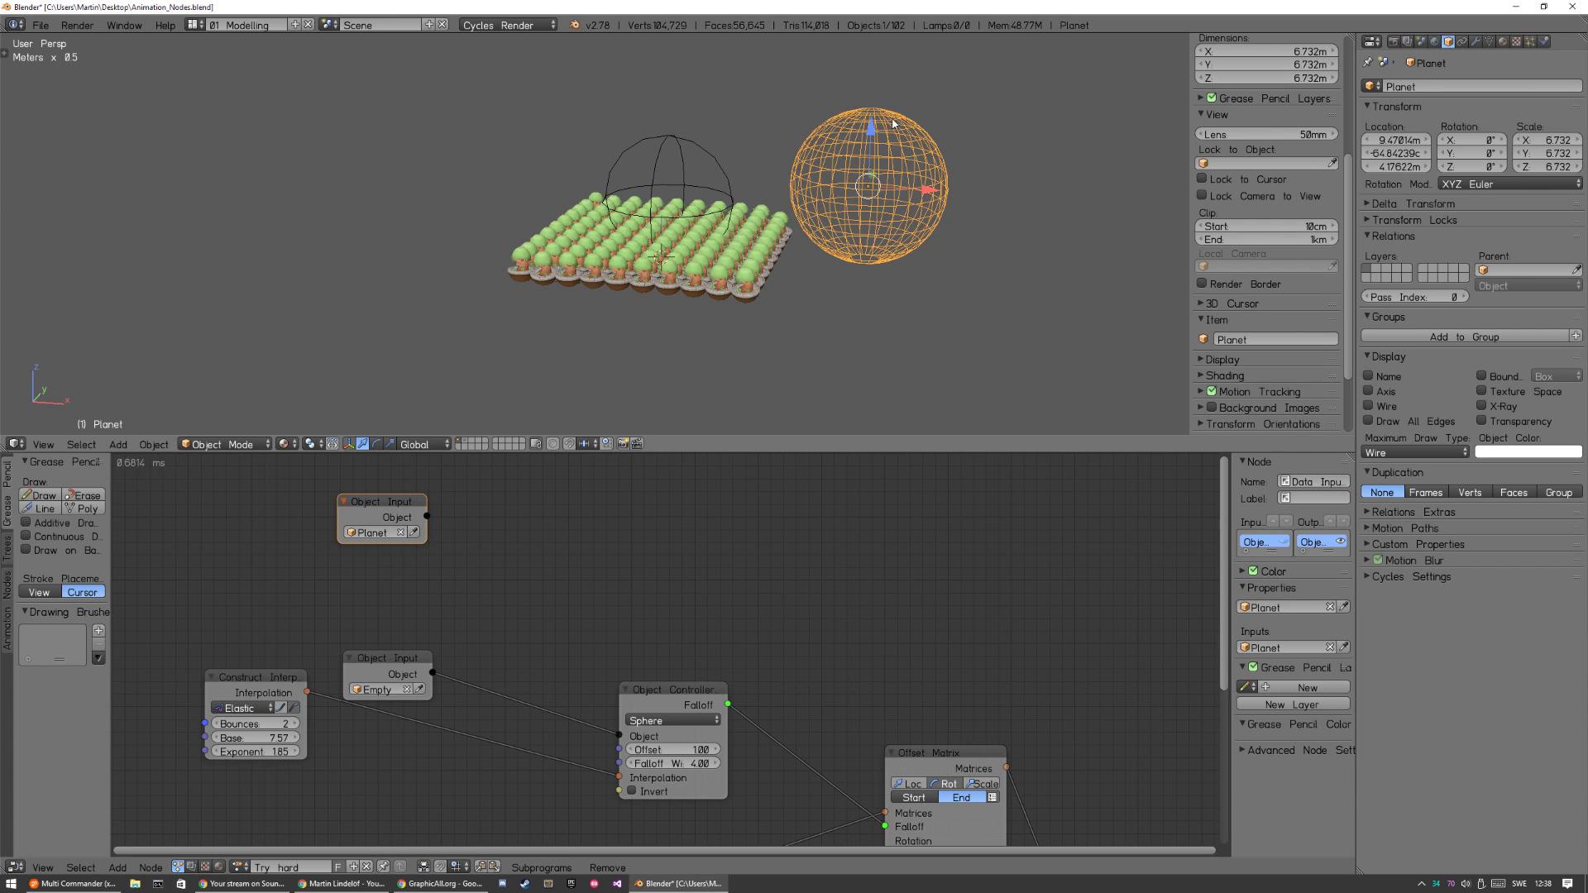
key(a)
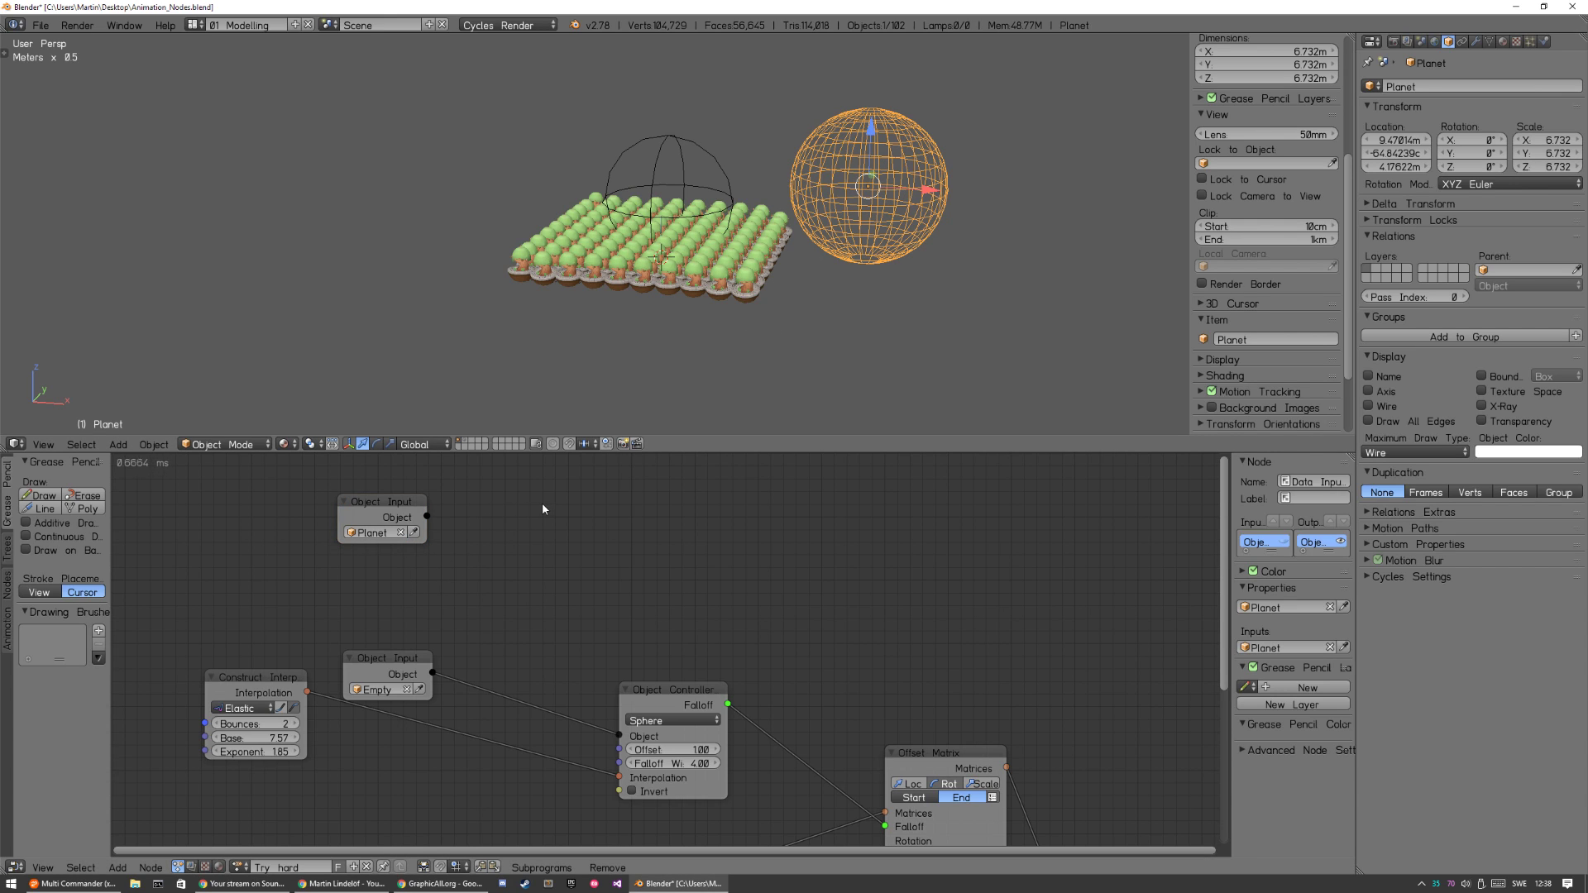
key(ctrl+a)
key(BackSpace)
text(object gem)
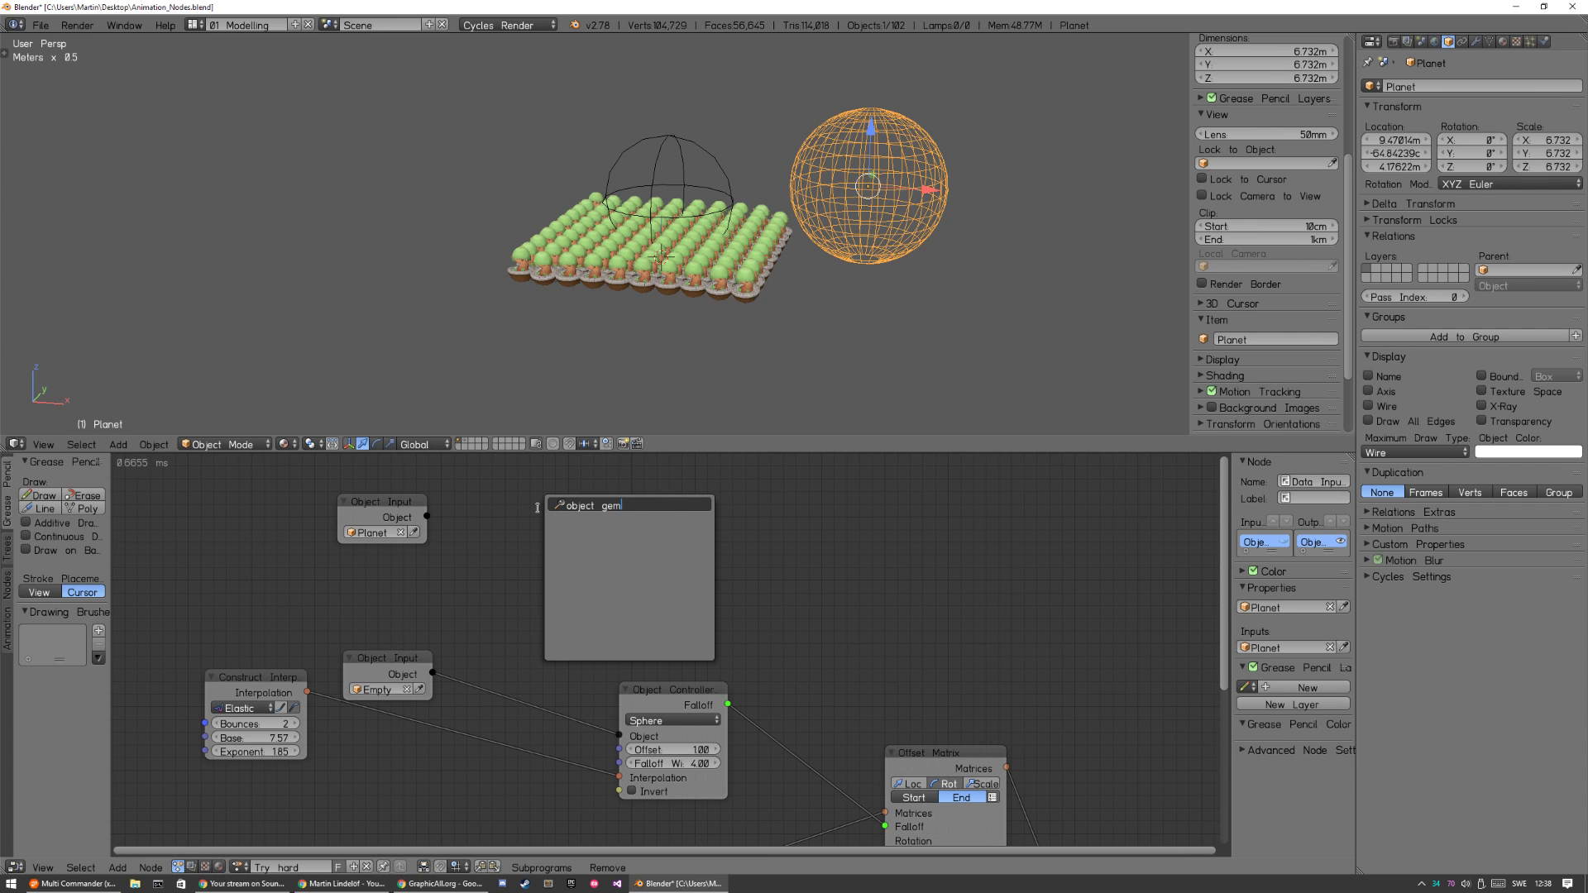
key(BackSpace)
key(BackSpace)
key(BackSpace)
text(da)
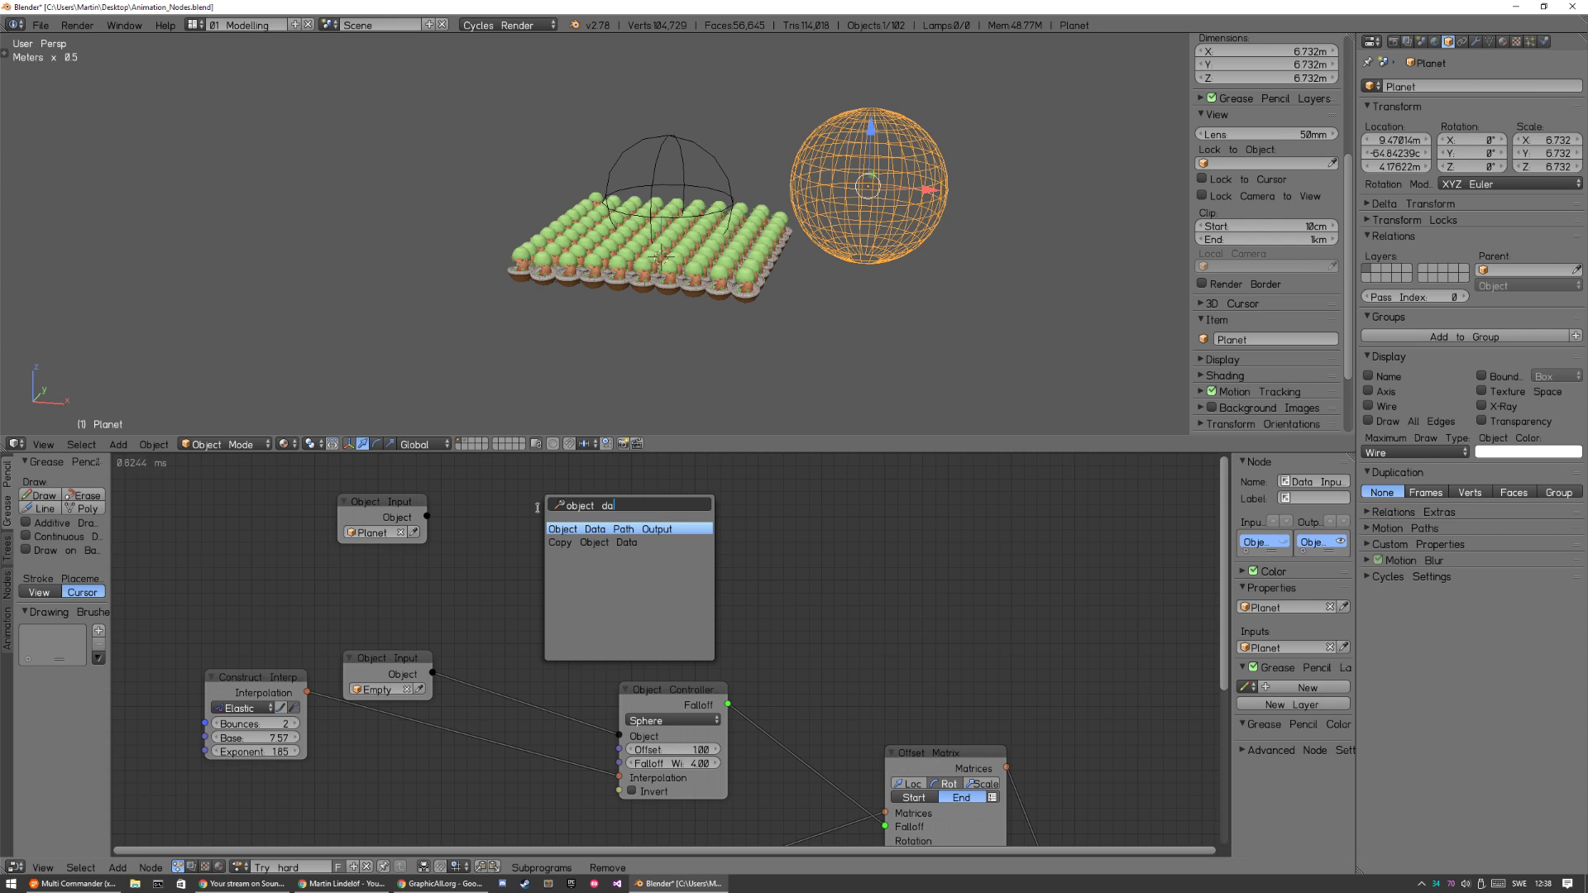
key(BackSpace)
key(BackSpace)
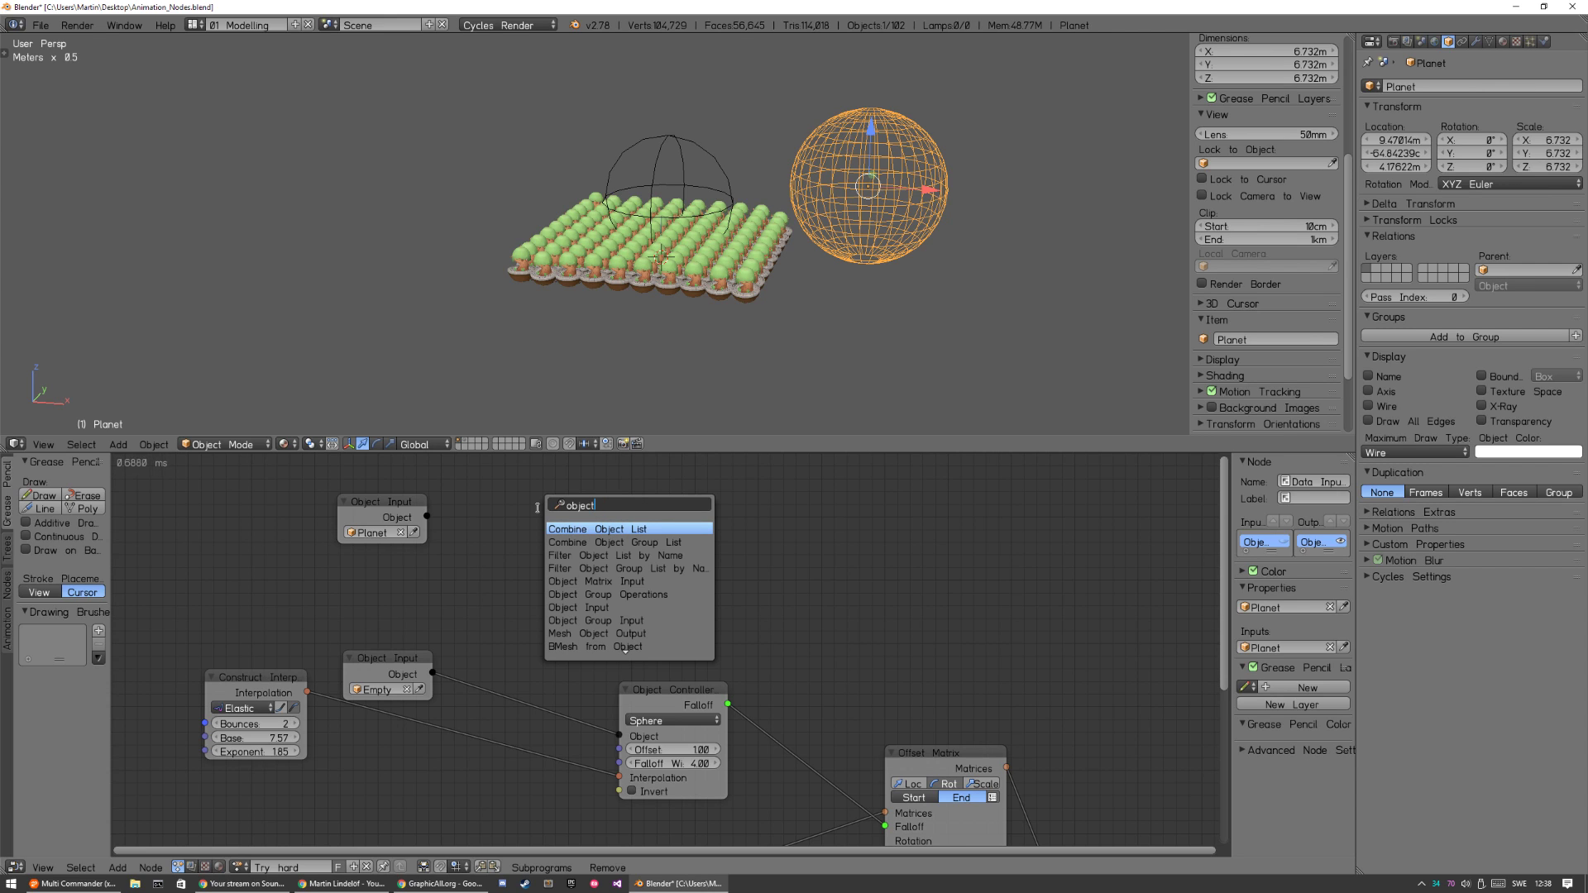
key(Escape)
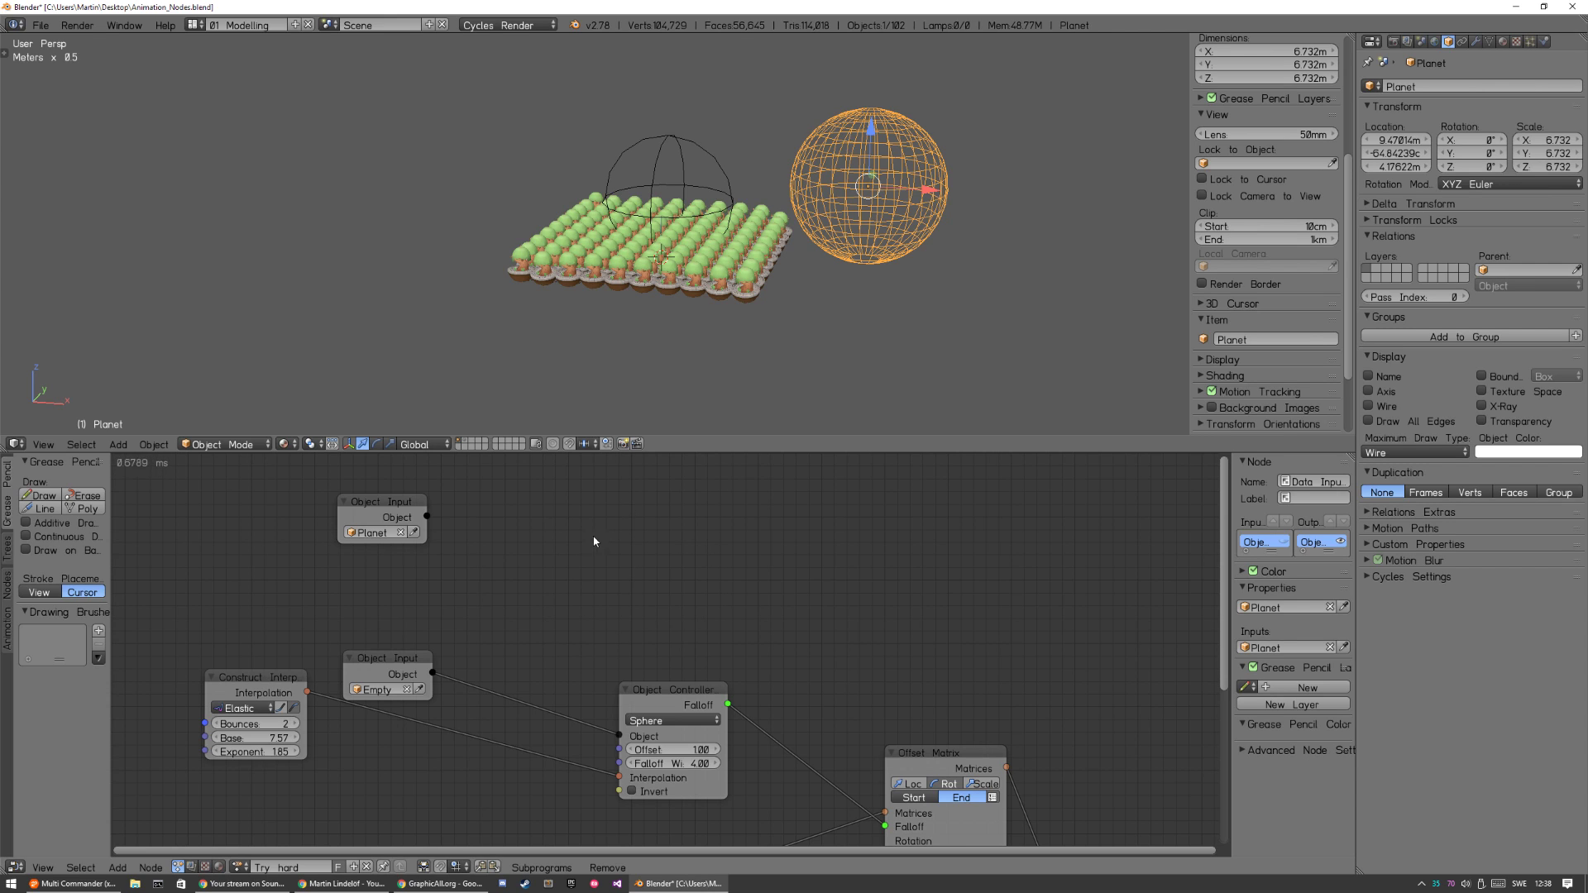
Add an Object Mesh Data node and place it beside the Planet Object Input node.
key(shift+a)
mouse_move(567, 506)
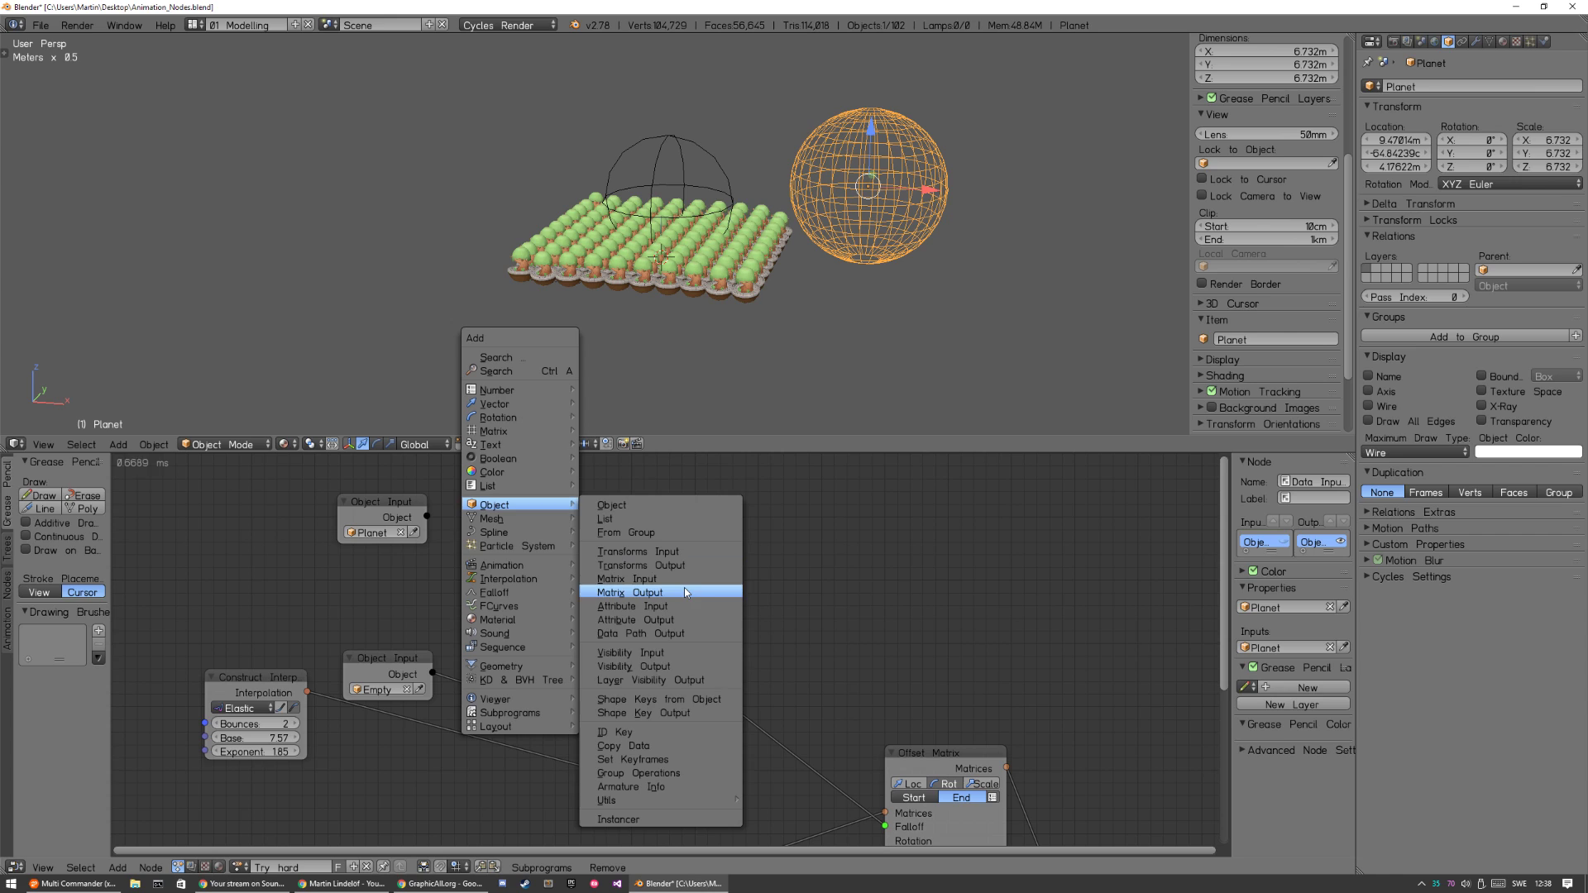
mouse_move(504, 520)
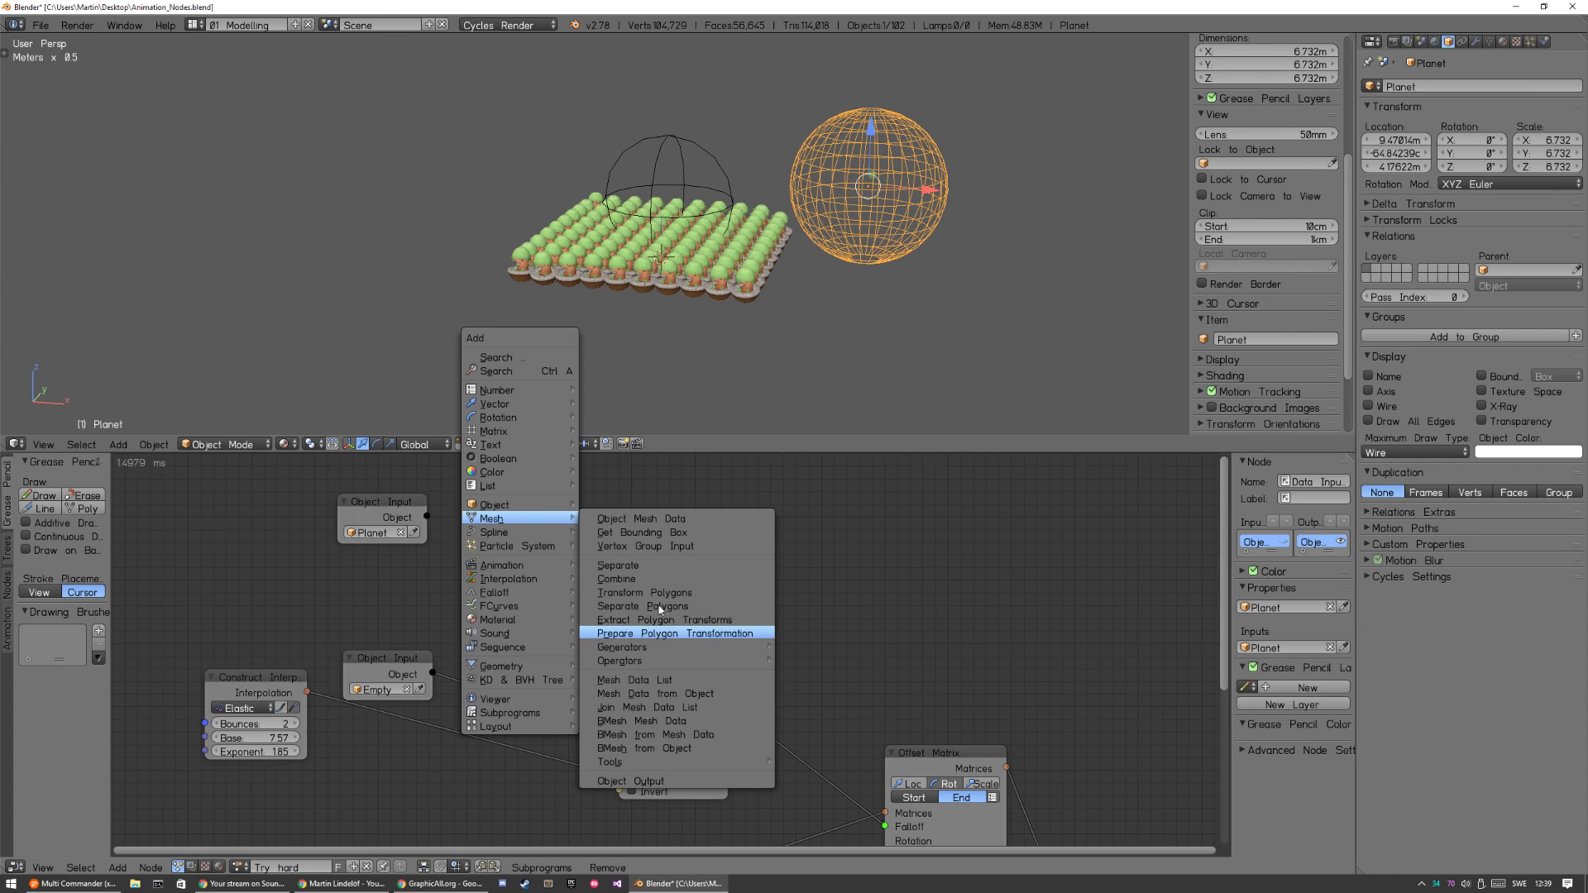
click(691, 517)
click(470, 496)
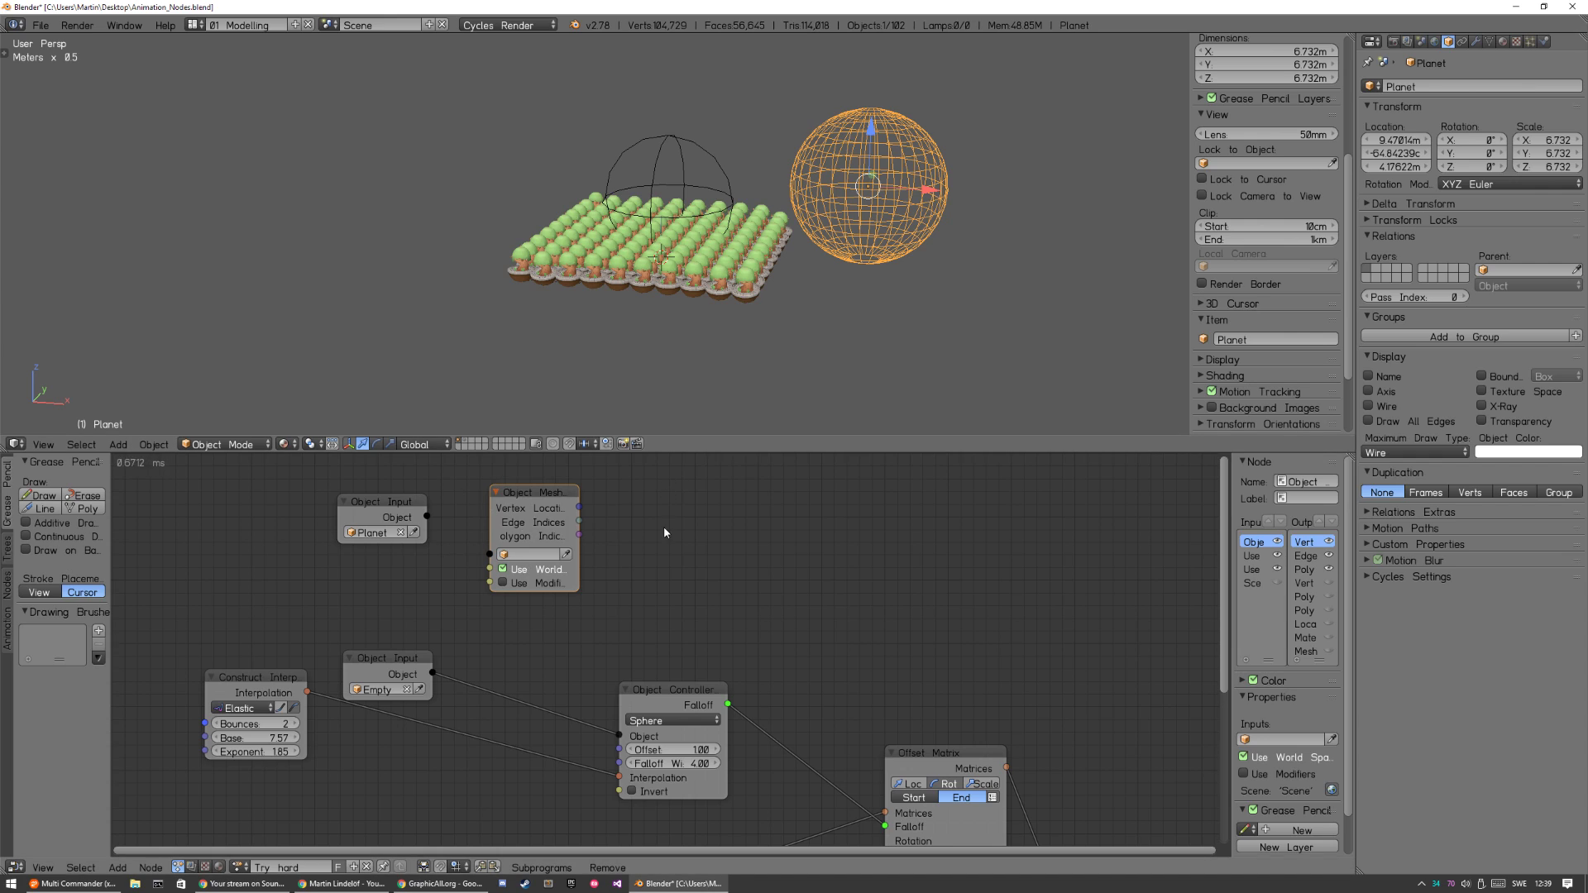
key(ctrl+a)
text(obje)
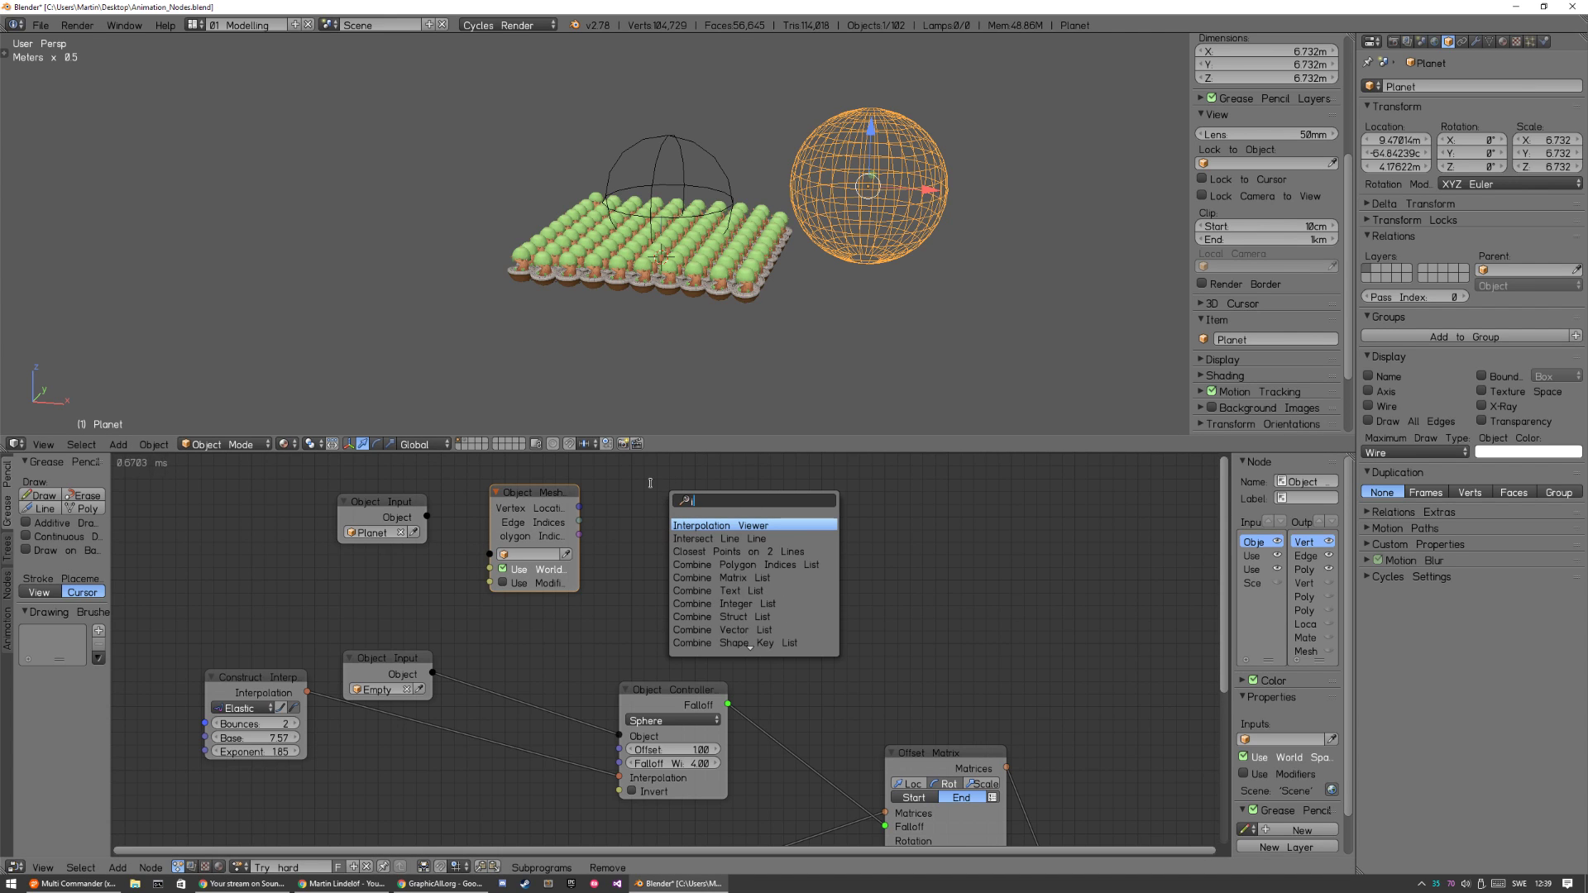
text(ct m)
key(BackSpace)
key(BackSpace)
text(t mesh)
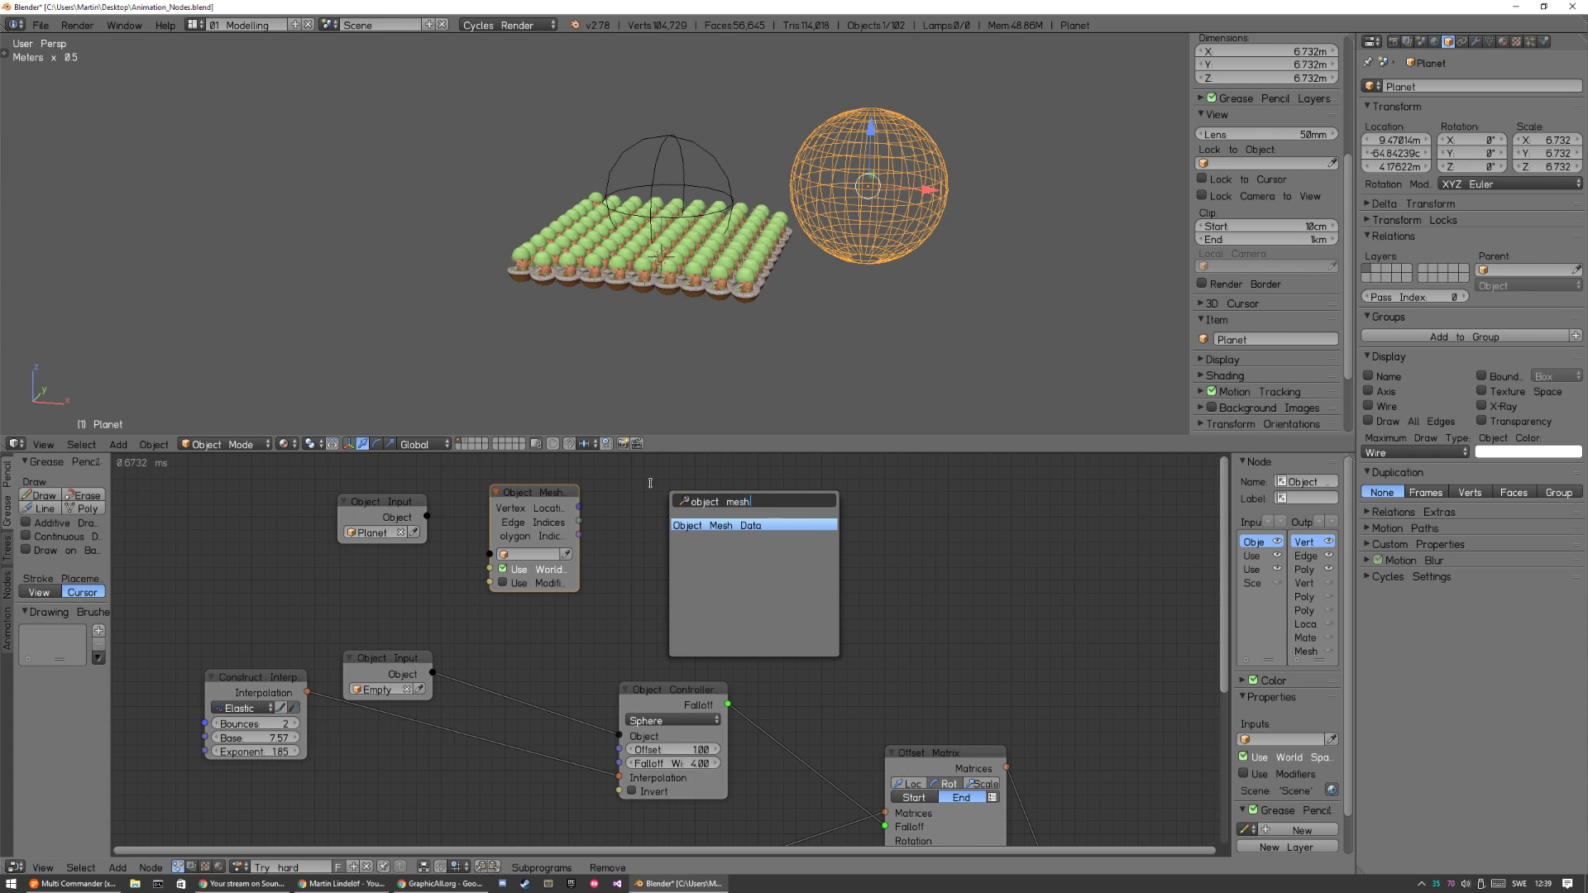
key(BackSpace)
key(BackSpace)
key(BackSpace)
key(BackSpace)
key(BackSpace)
key(BackSpace)
key(BackSpace)
key(BackSpace)
key(BackSpace)
key(BackSpace)
text(mesh )
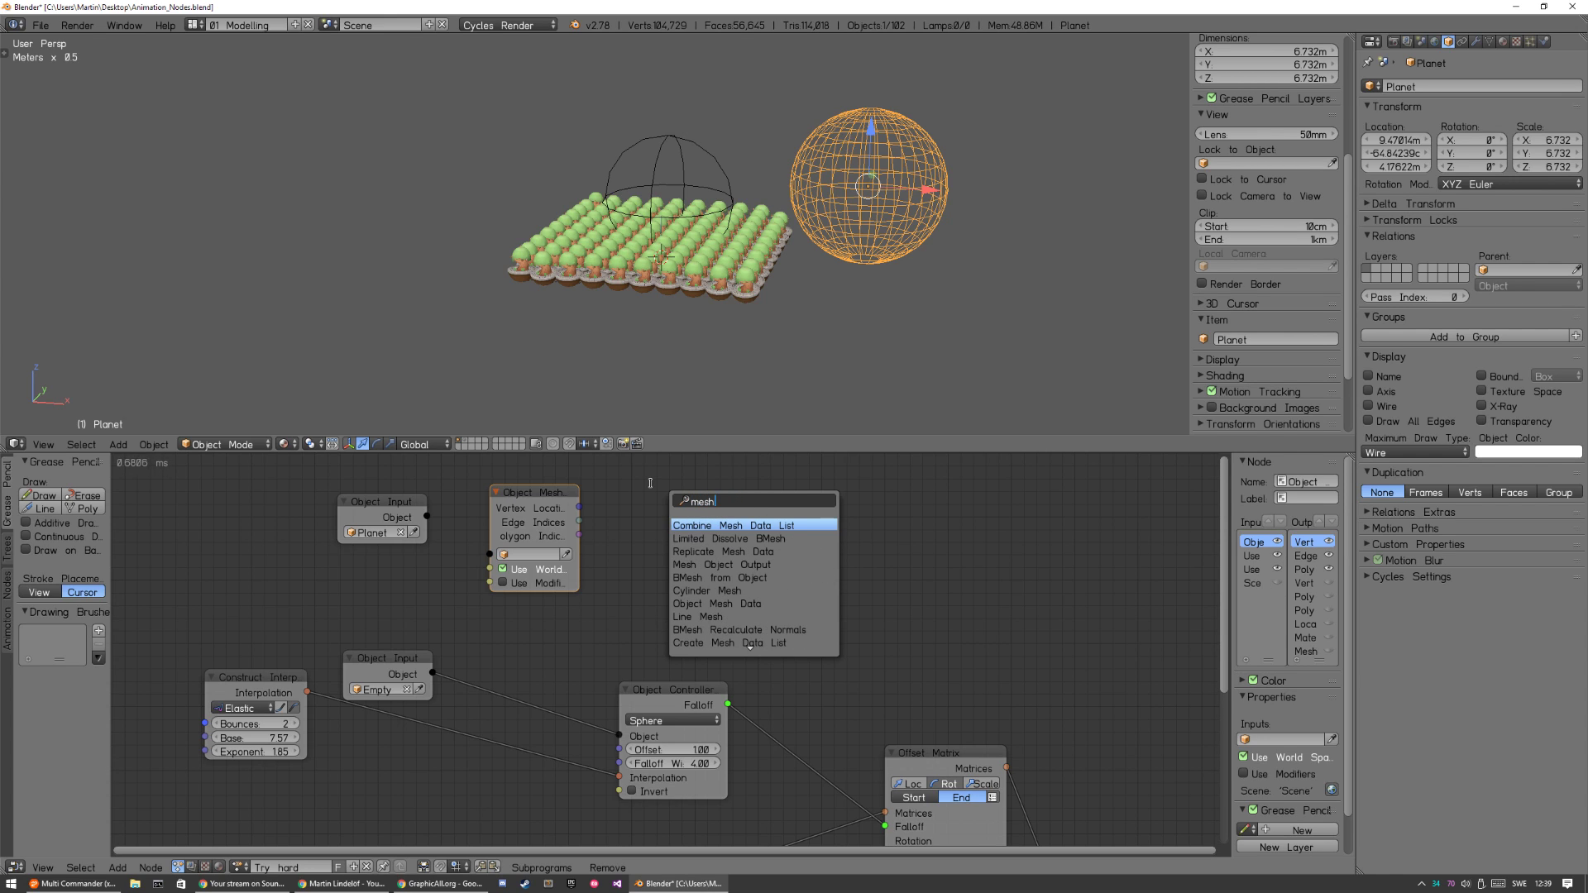
text(data)
key(Escape)
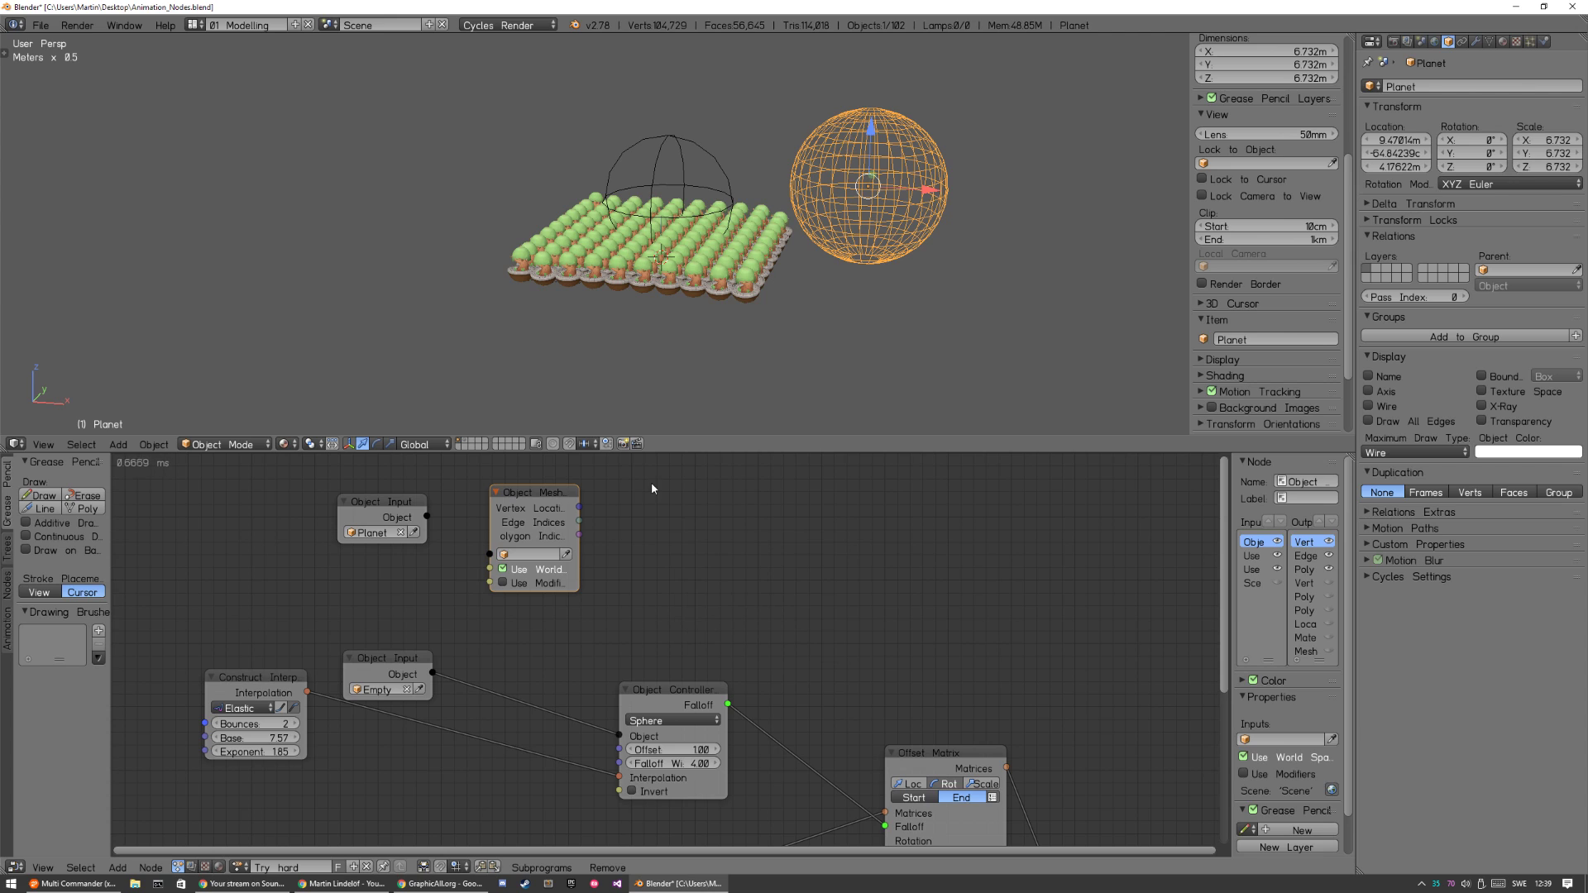
Rearrange the Planet Object Input and Object Mesh Data nodes so the input sits before the mesh data node.
drag(363, 518, 301, 522)
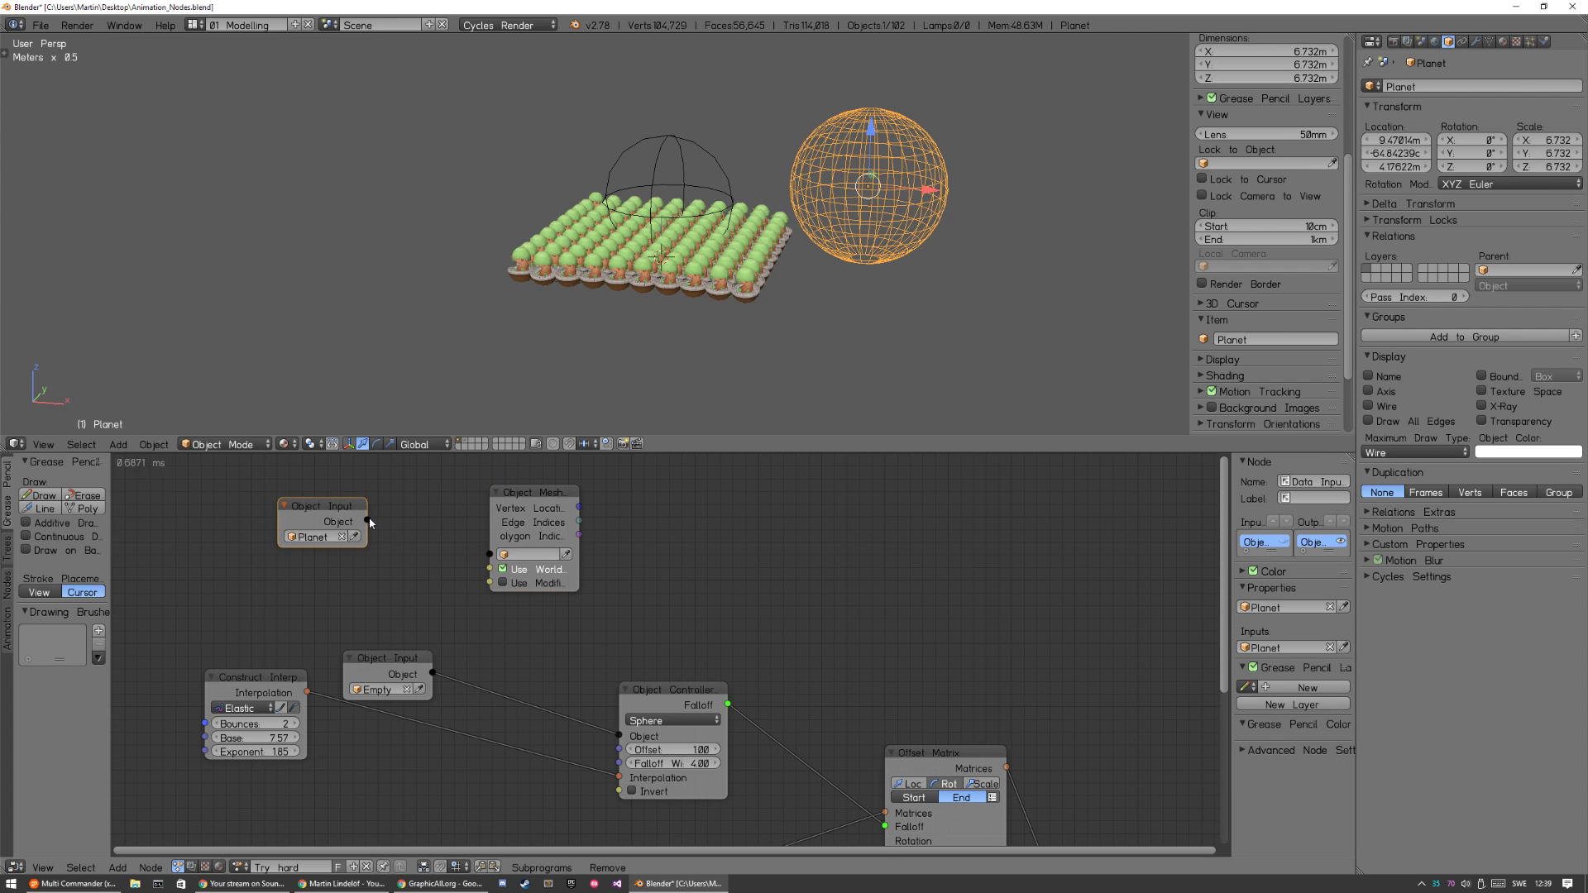
middle_drag(414, 539, 518, 577)
drag(632, 542, 422, 434)
middle_drag(523, 530, 520, 634)
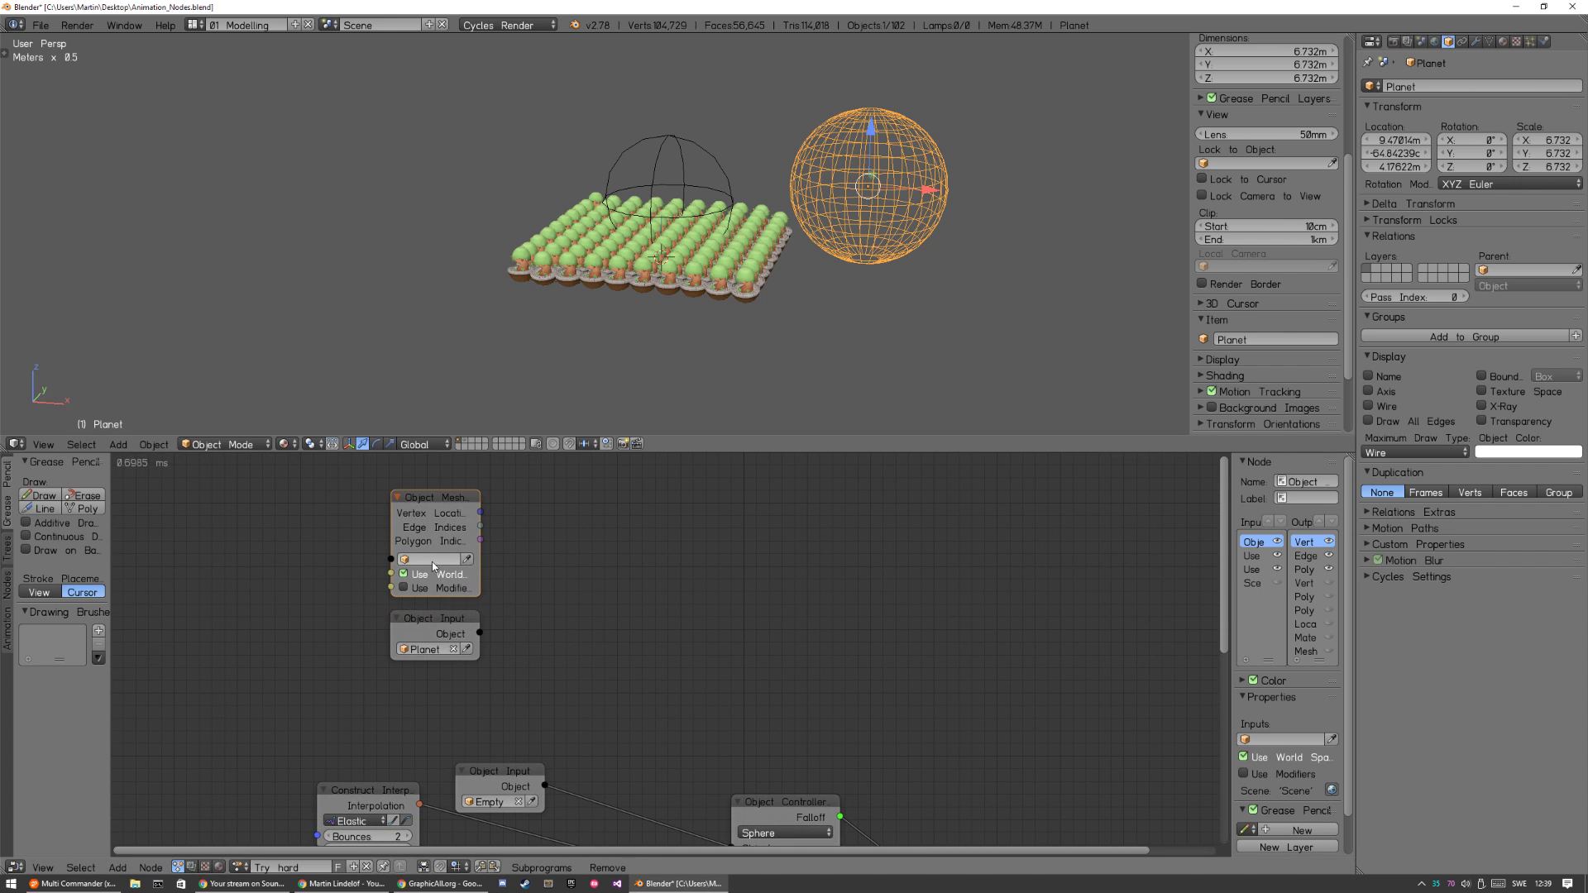
drag(434, 622, 390, 560)
mouse_move(238, 557)
mouse_down()
mouse_move(417, 643)
mouse_move(245, 582)
mouse_up()
drag(391, 560, 423, 607)
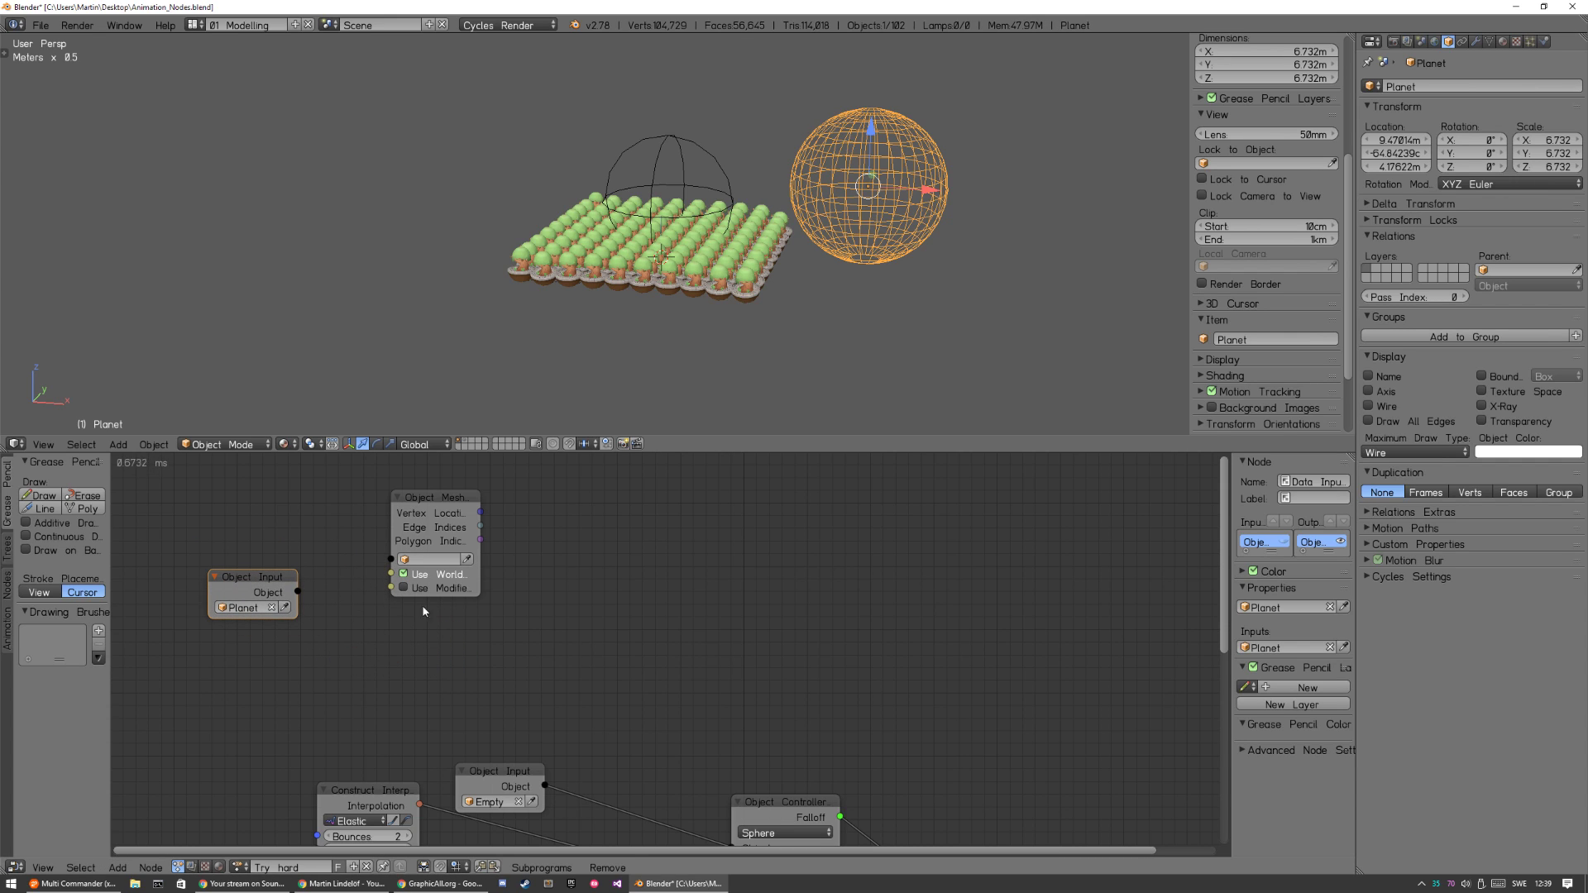
Delete the Planet Object Input node and assign Planet directly in the Object Mesh Data node.
drag(243, 589, 270, 613)
key(x)
drag(455, 510, 543, 558)
Move the Tree Object Input node up into the space between the Empty input and the grid mesh node.
middle_drag(655, 621, 524, 498)
scroll(563, 539, down, 2)
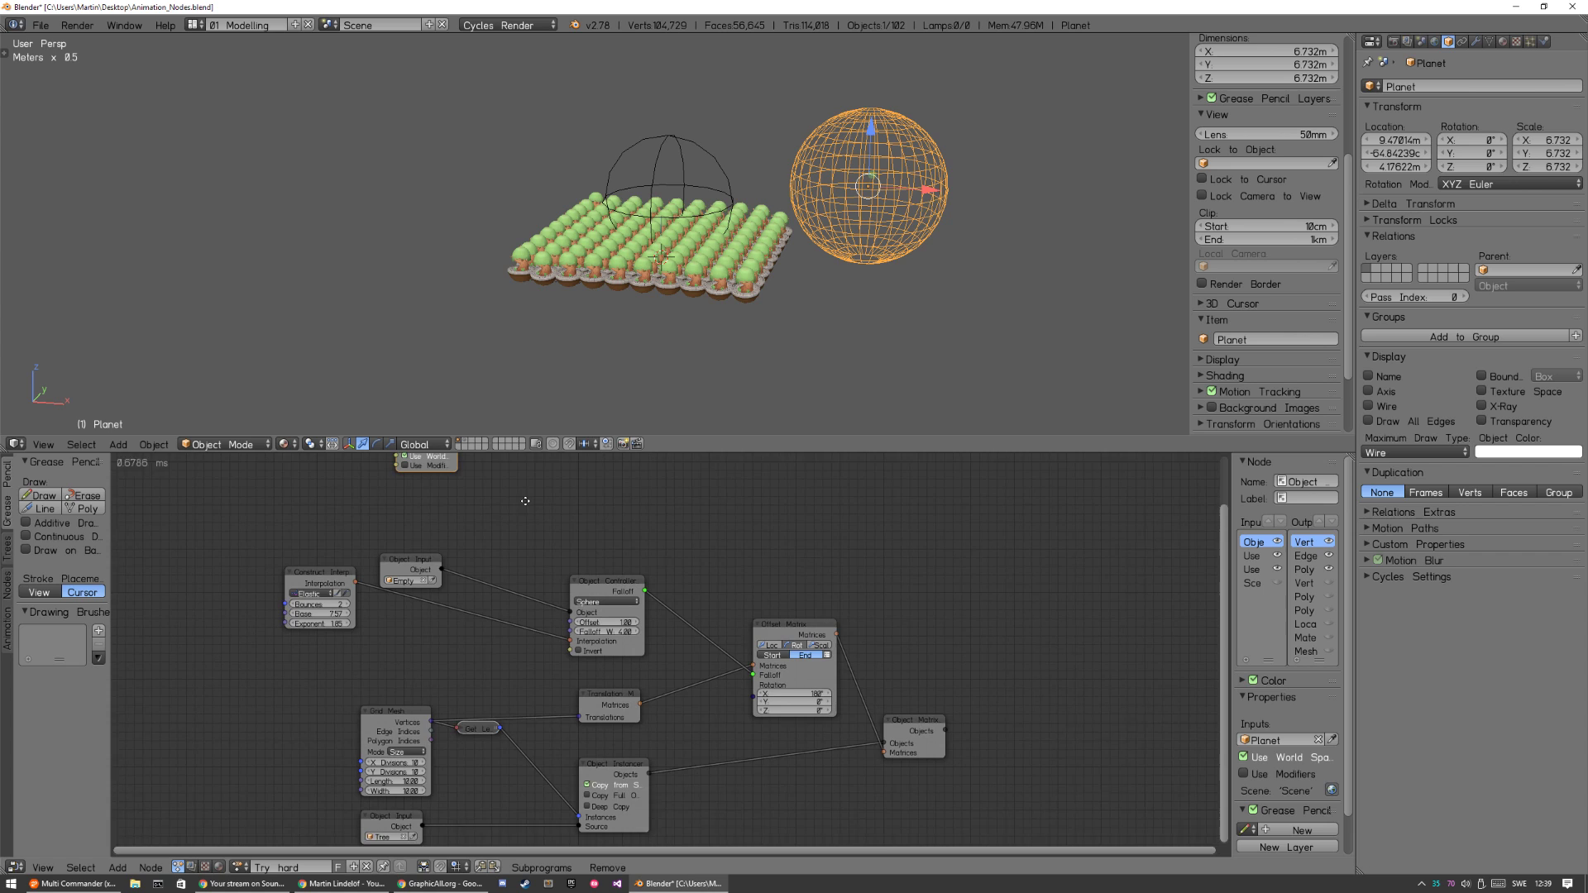
click(407, 824)
drag(407, 824, 419, 641)
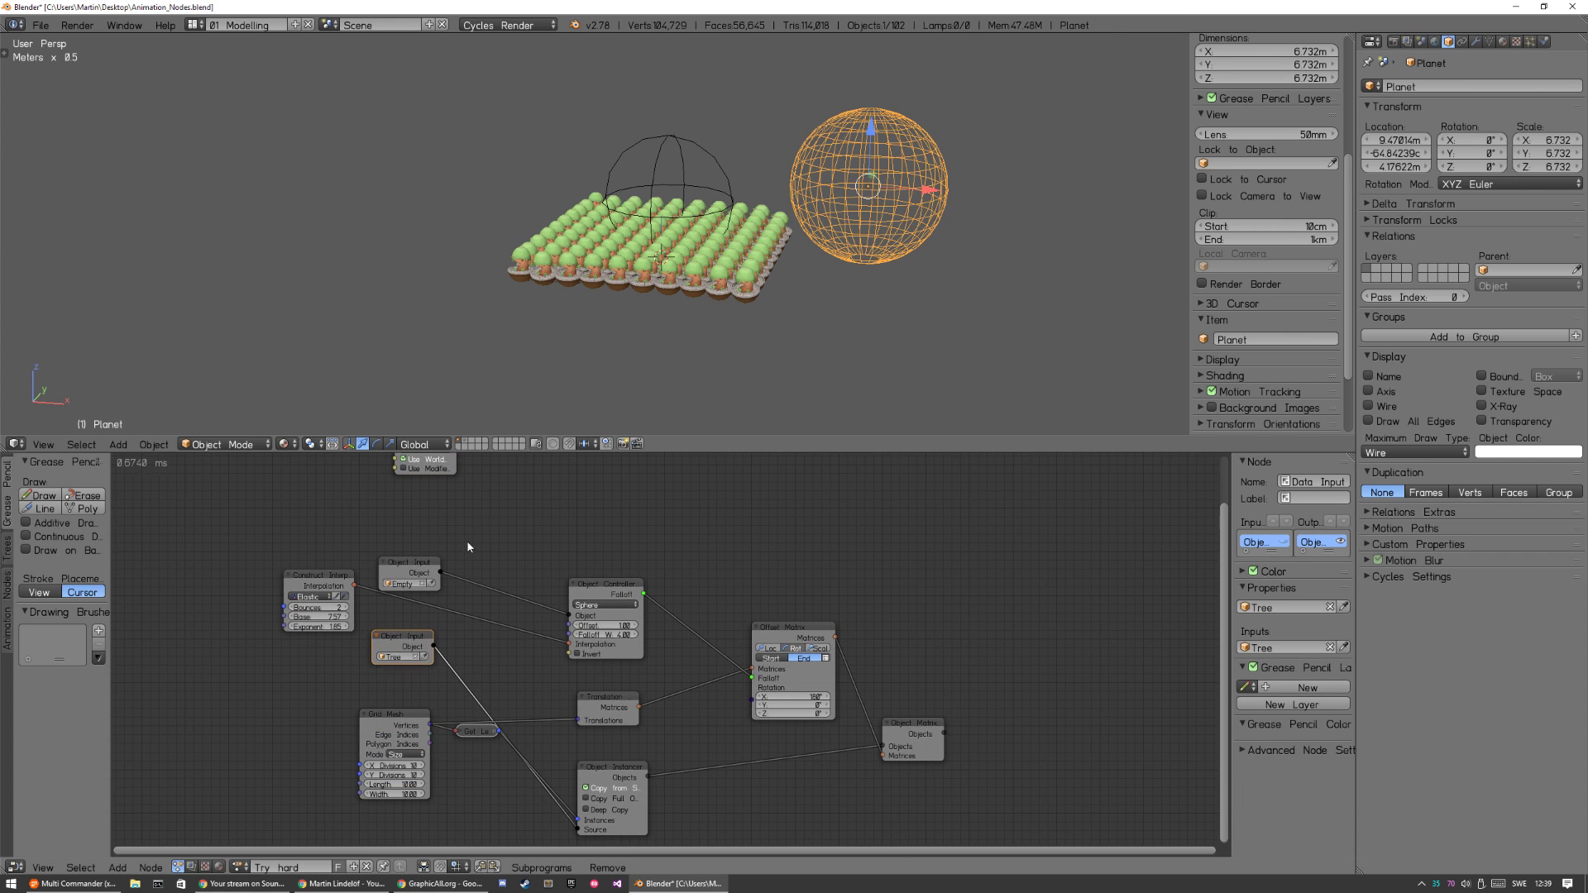
middle_drag(528, 488, 475, 601)
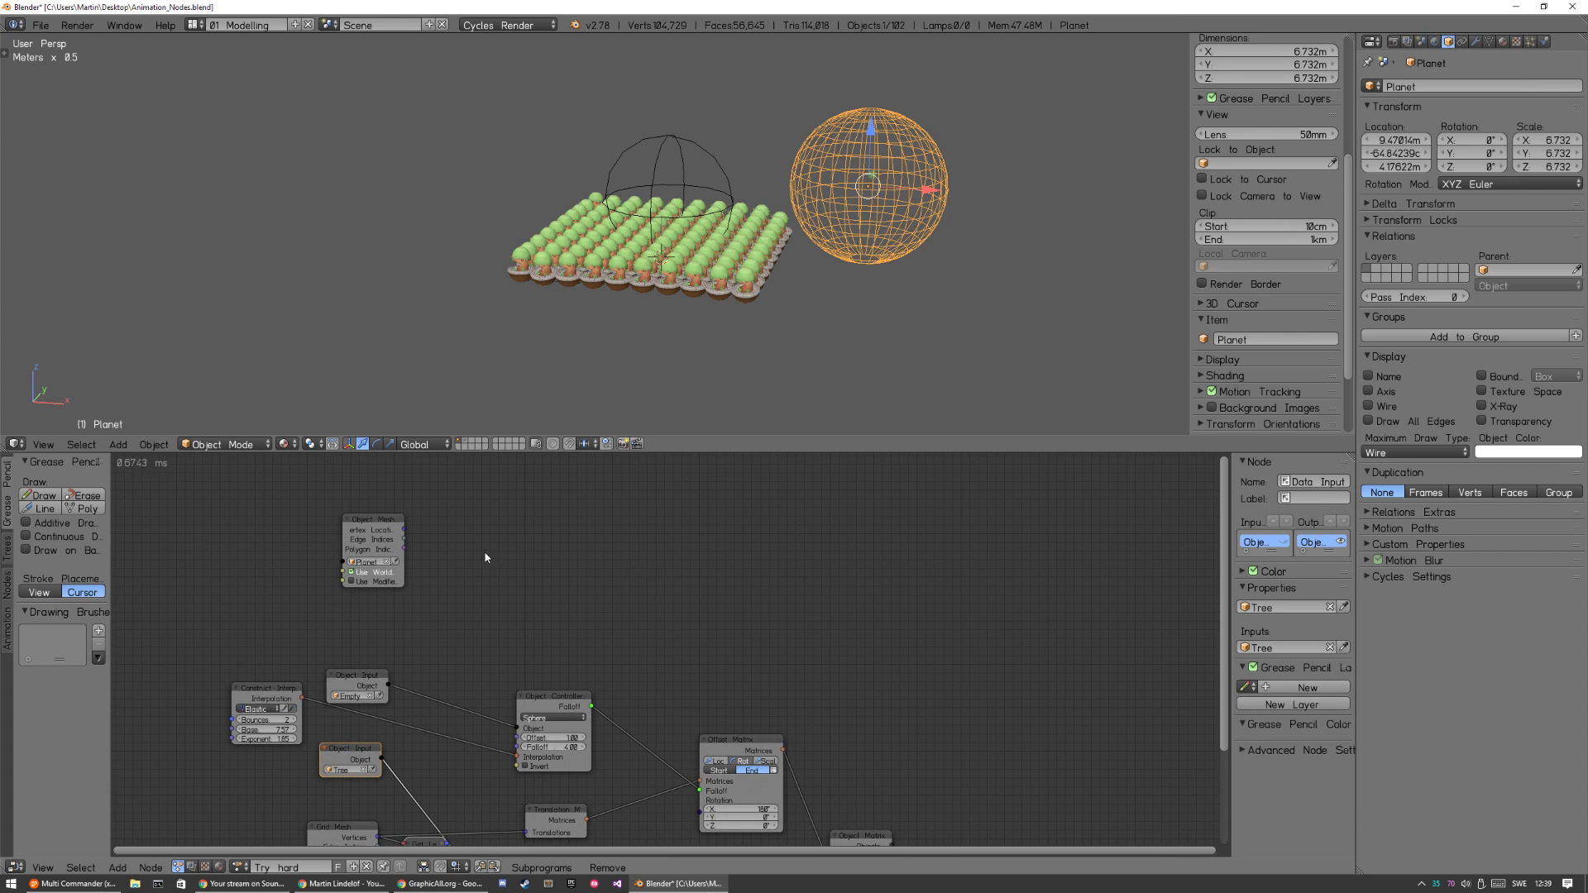
Add an Object Instancer node fed by the Planet's vertex locations as Instances and the Tree object as Source.
key(ctrl+a)
text(instance)
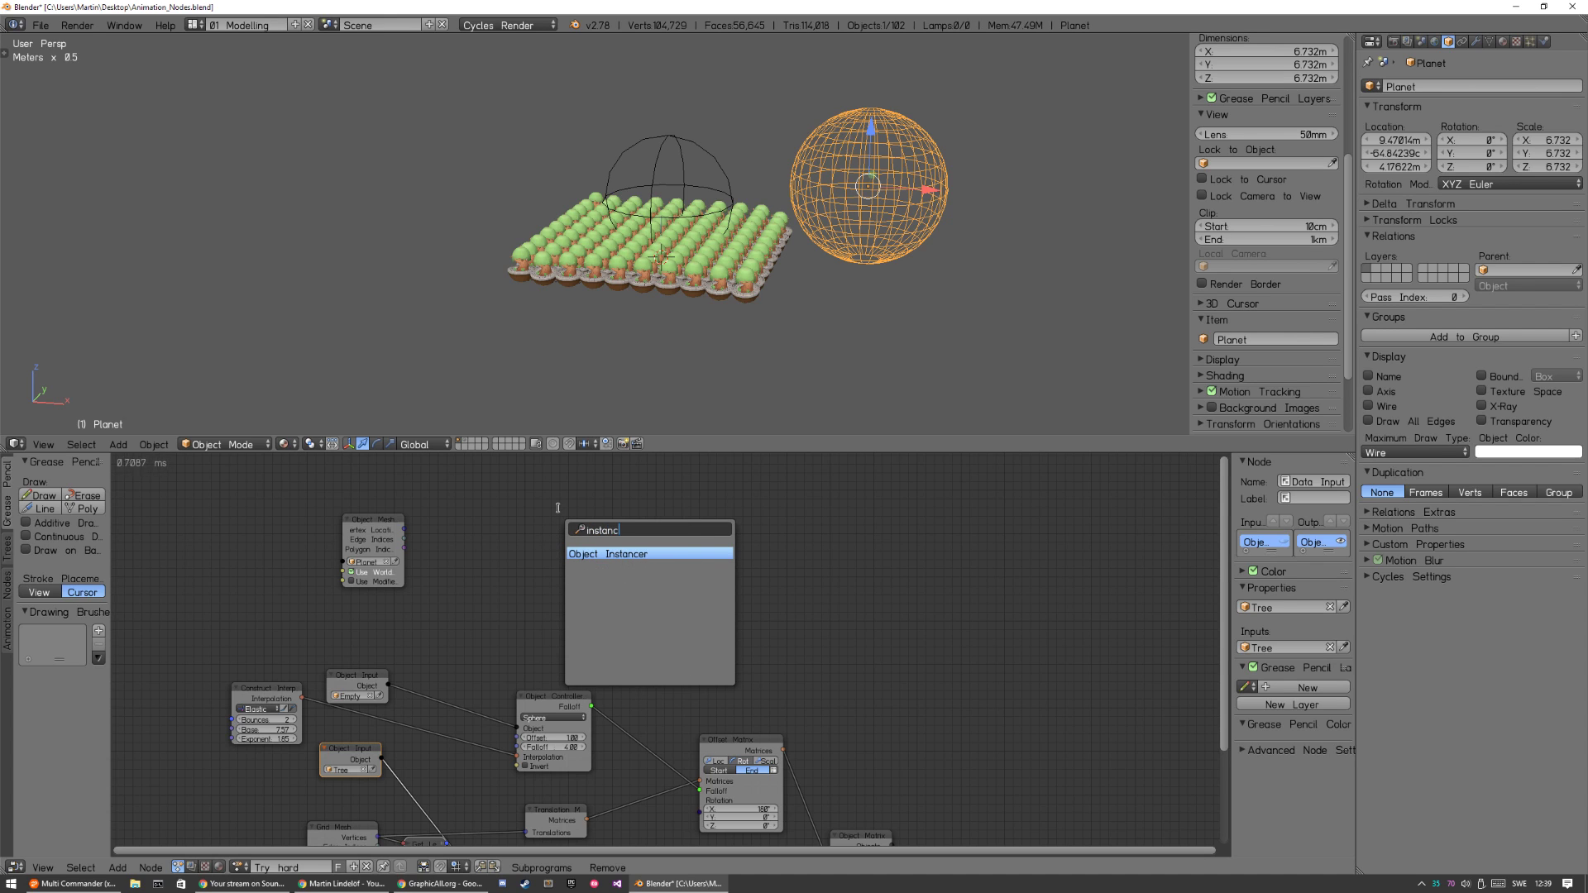
key(Return)
click(477, 526)
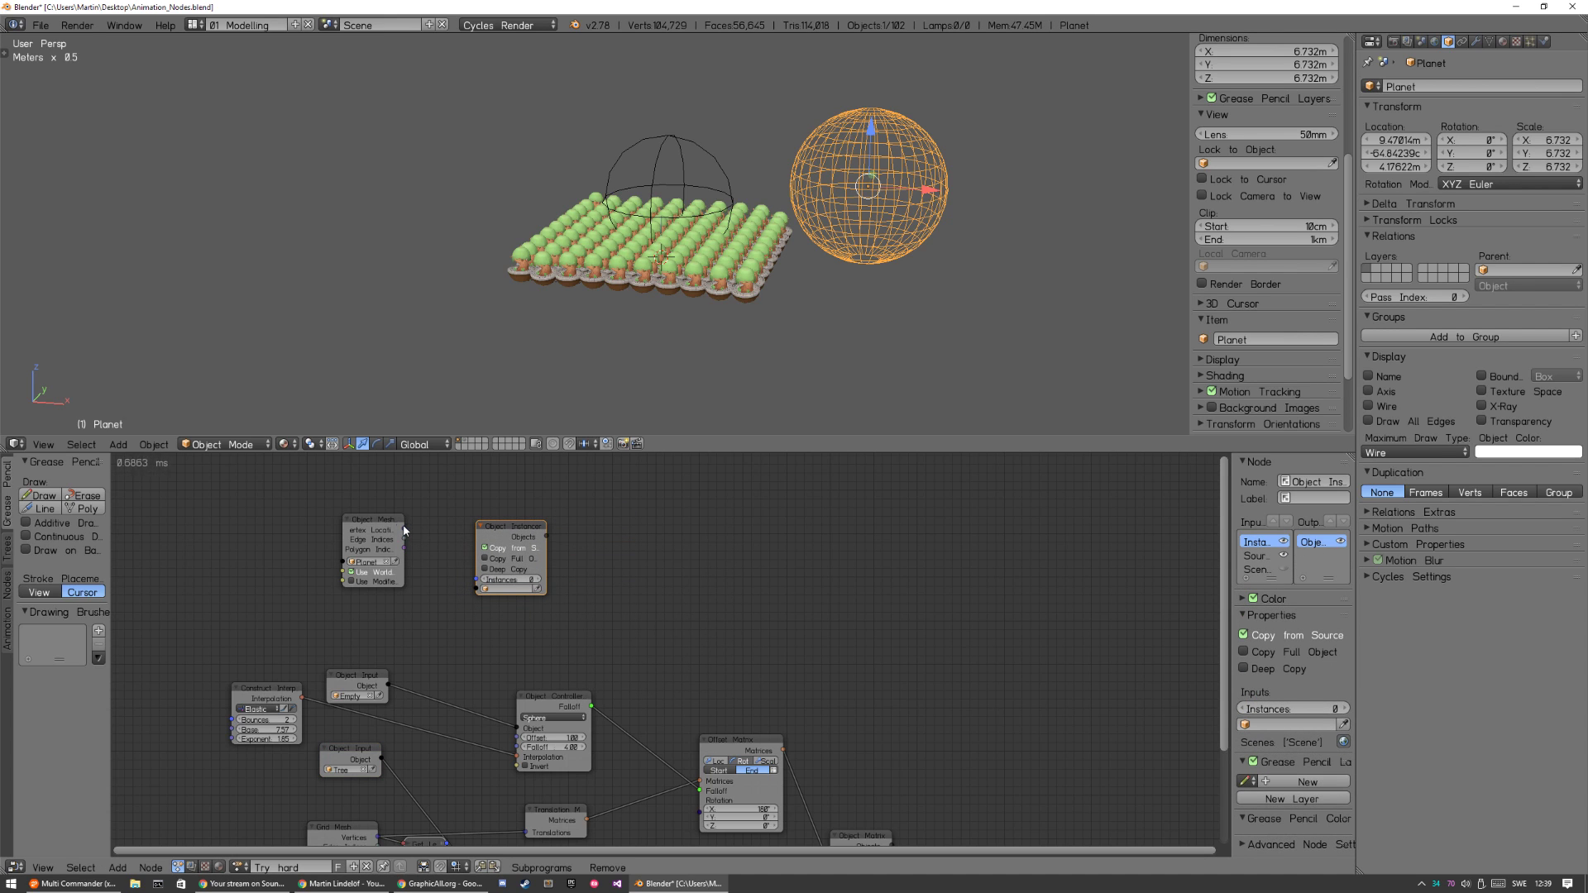
drag(403, 530, 477, 579)
drag(382, 758, 534, 583)
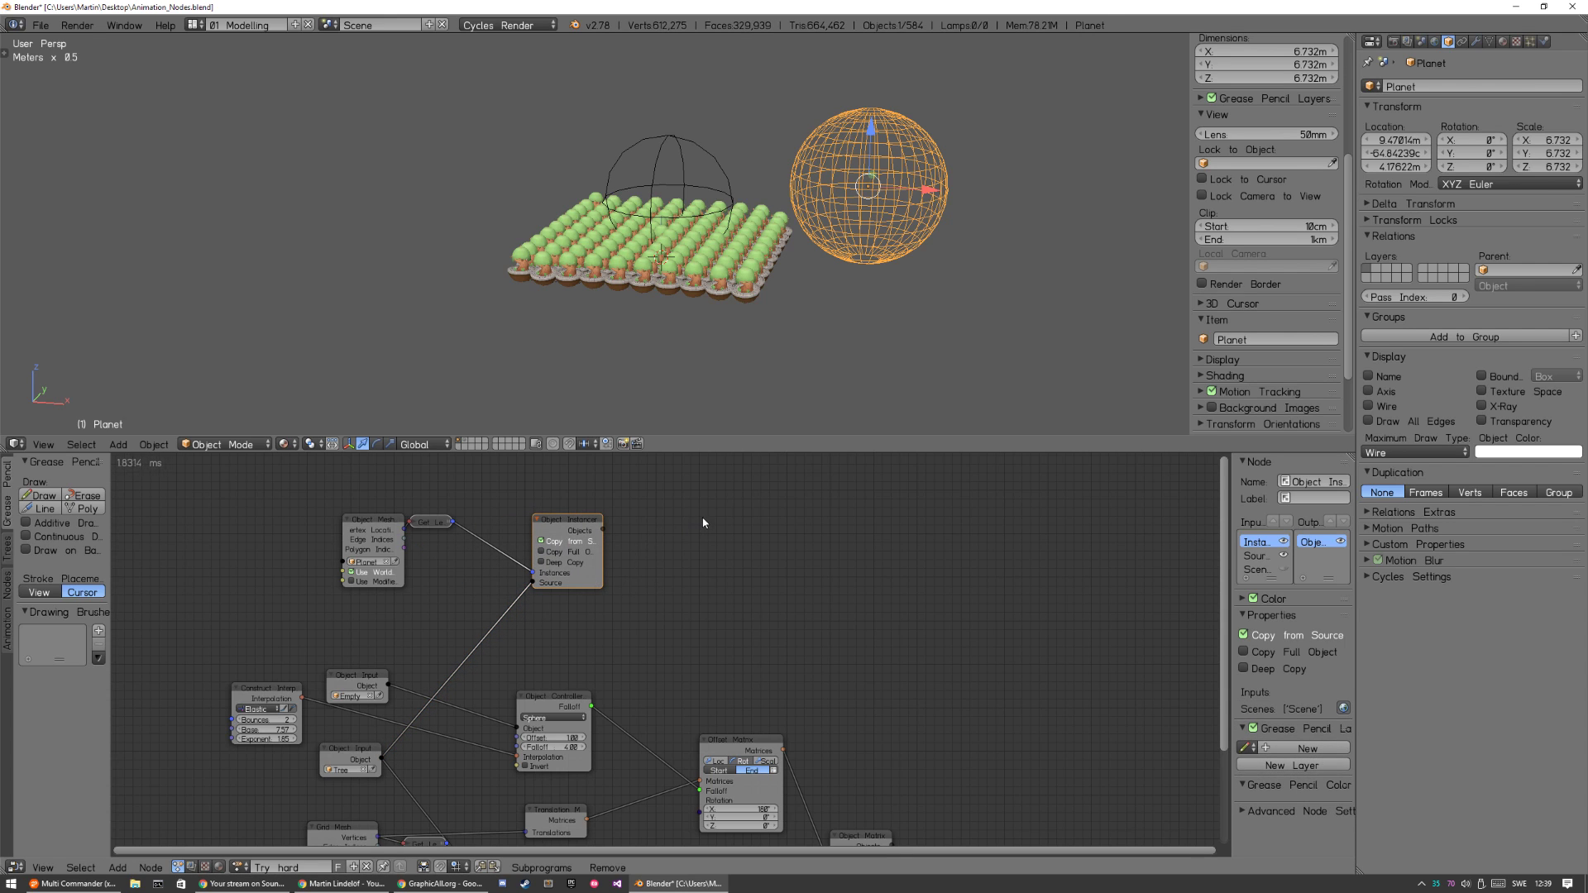
Add an Object Matrix Output node and place it beyond the new Object Instancer.
key(shift+a)
mouse_move(699, 511)
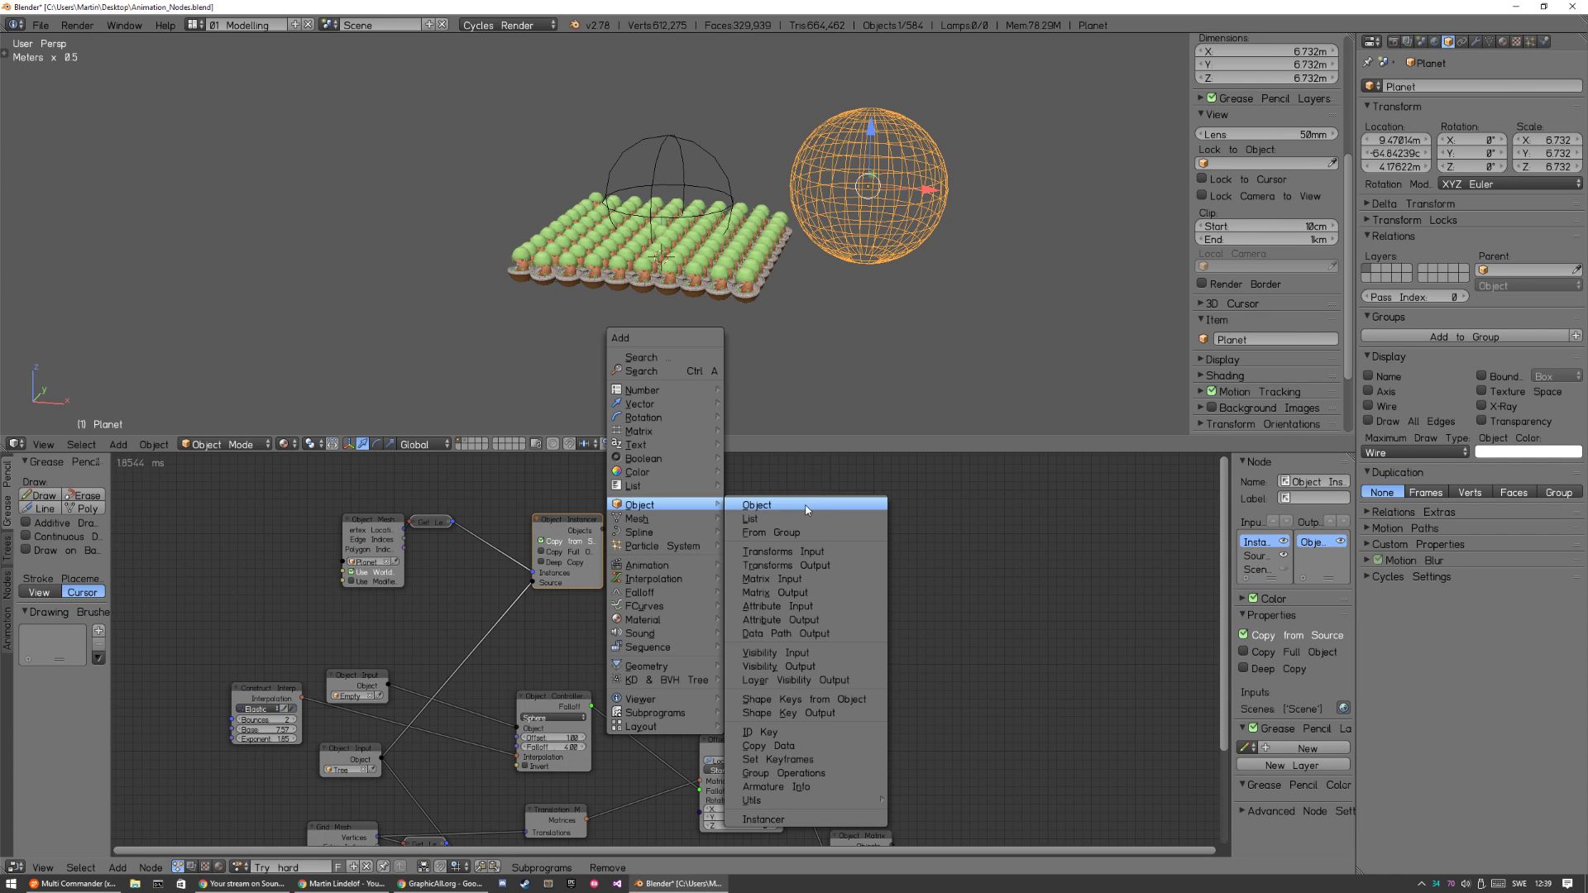
click(816, 592)
click(713, 504)
key(shift+a)
mouse_move(708, 584)
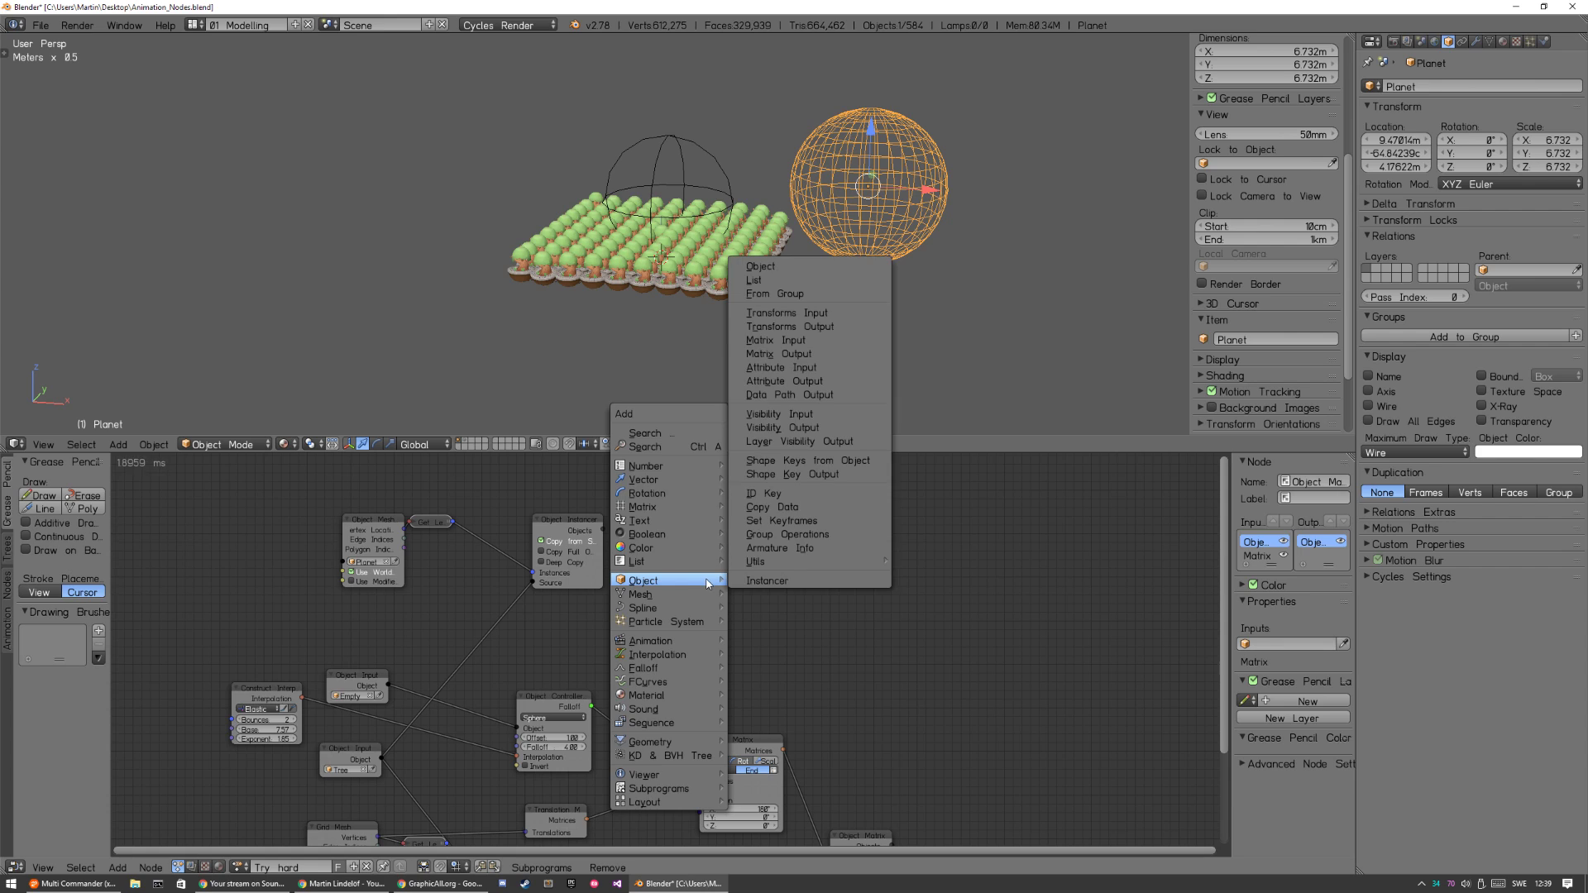
click(817, 355)
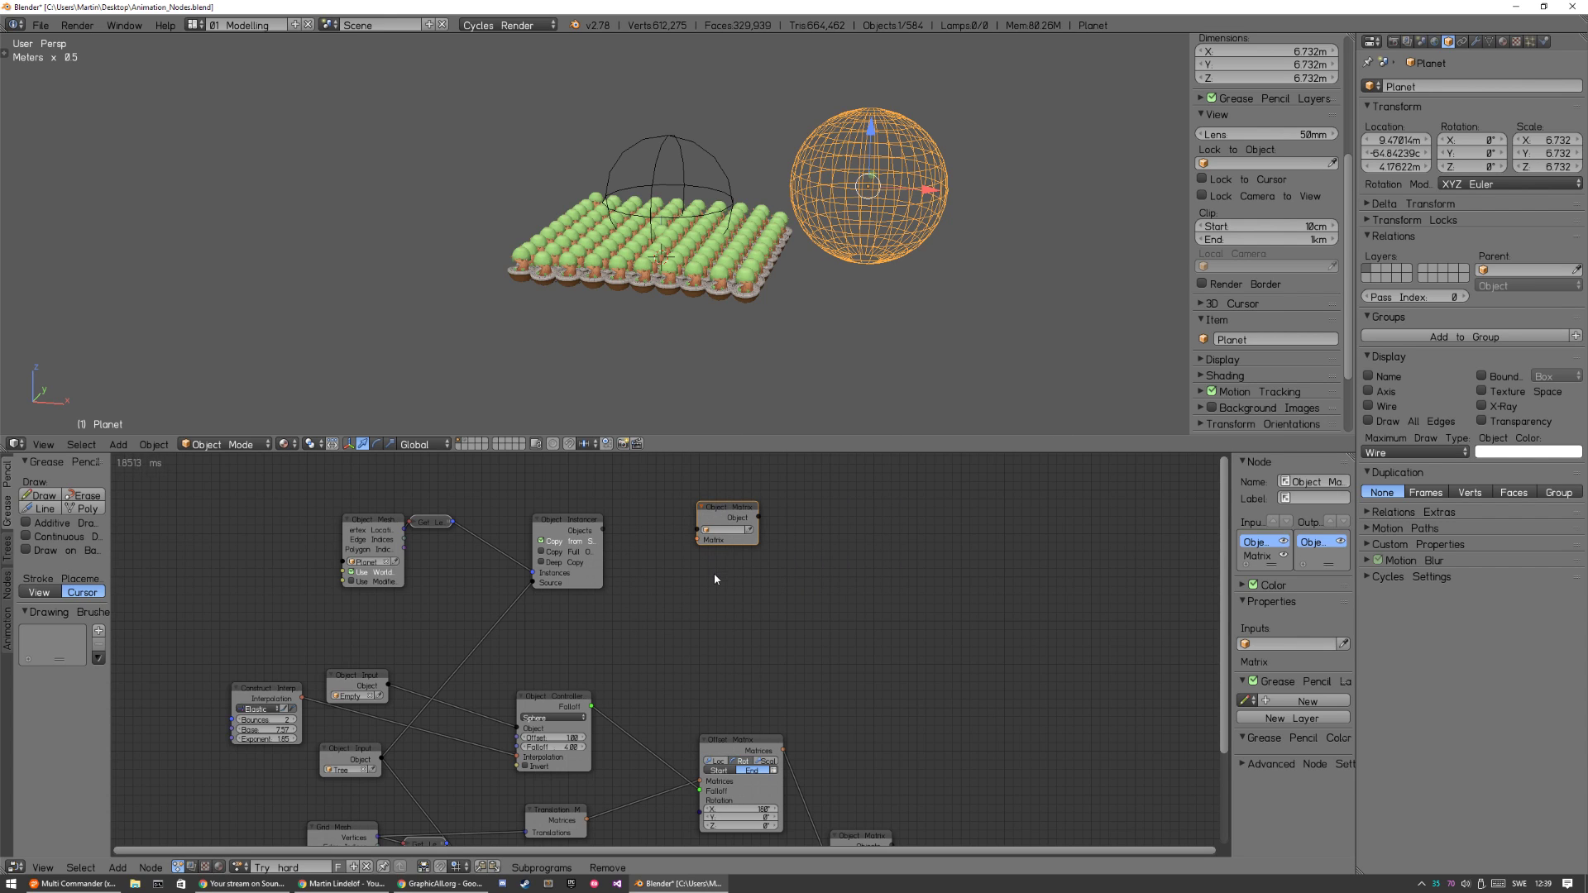
key(shift+a)
mouse_move(716, 578)
key(o)
key(x)
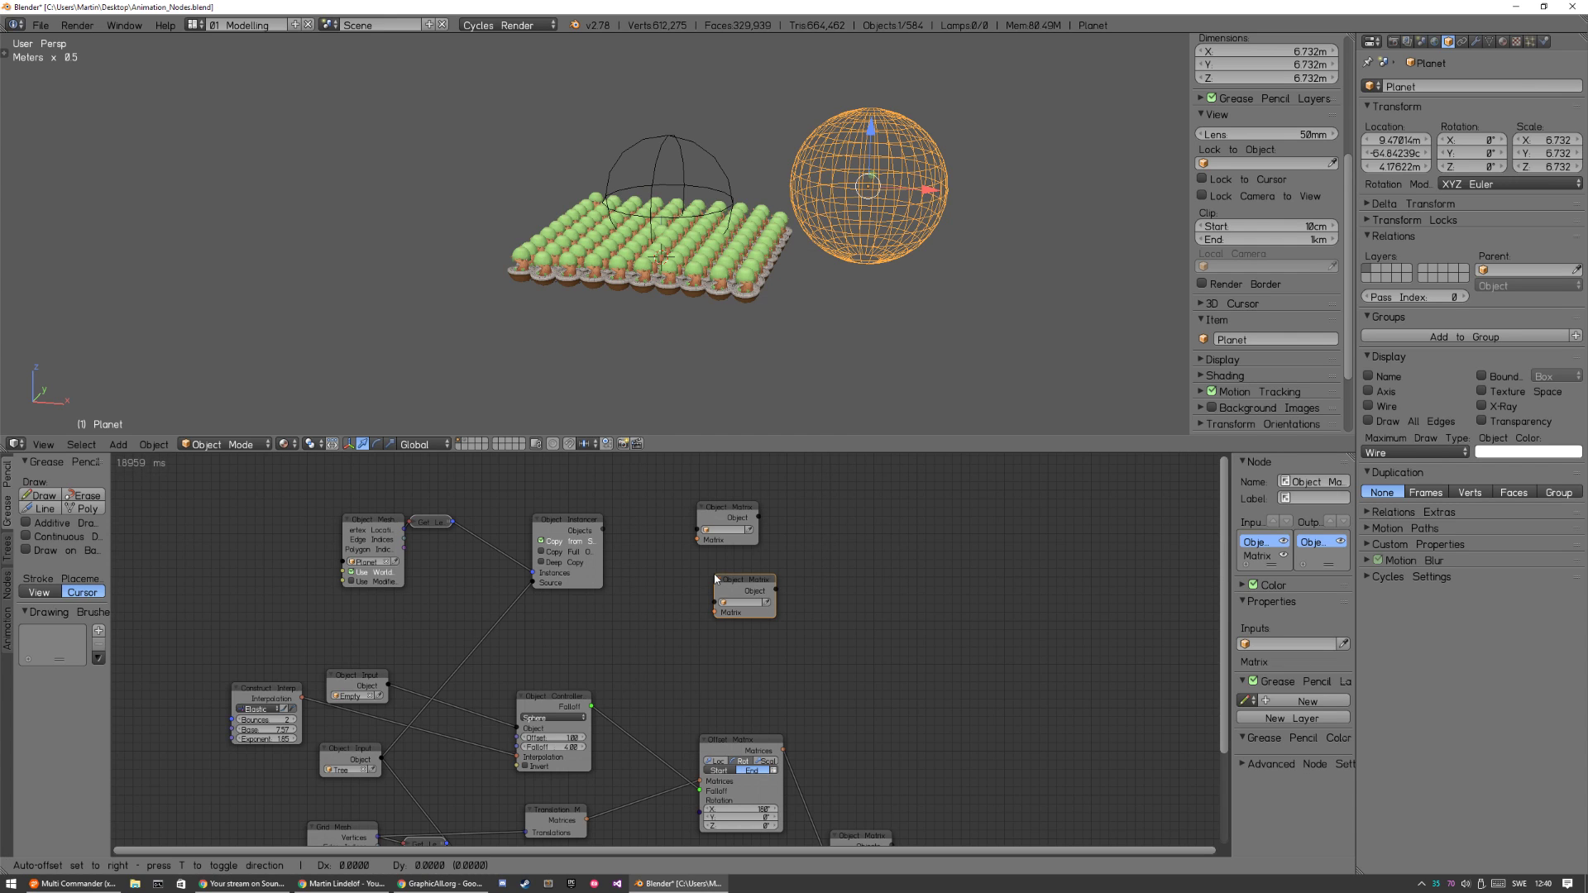
Connect the new Object Instancer's Objects to the Object Matrix Output as a list, and move the output node farther away.
click(743, 529)
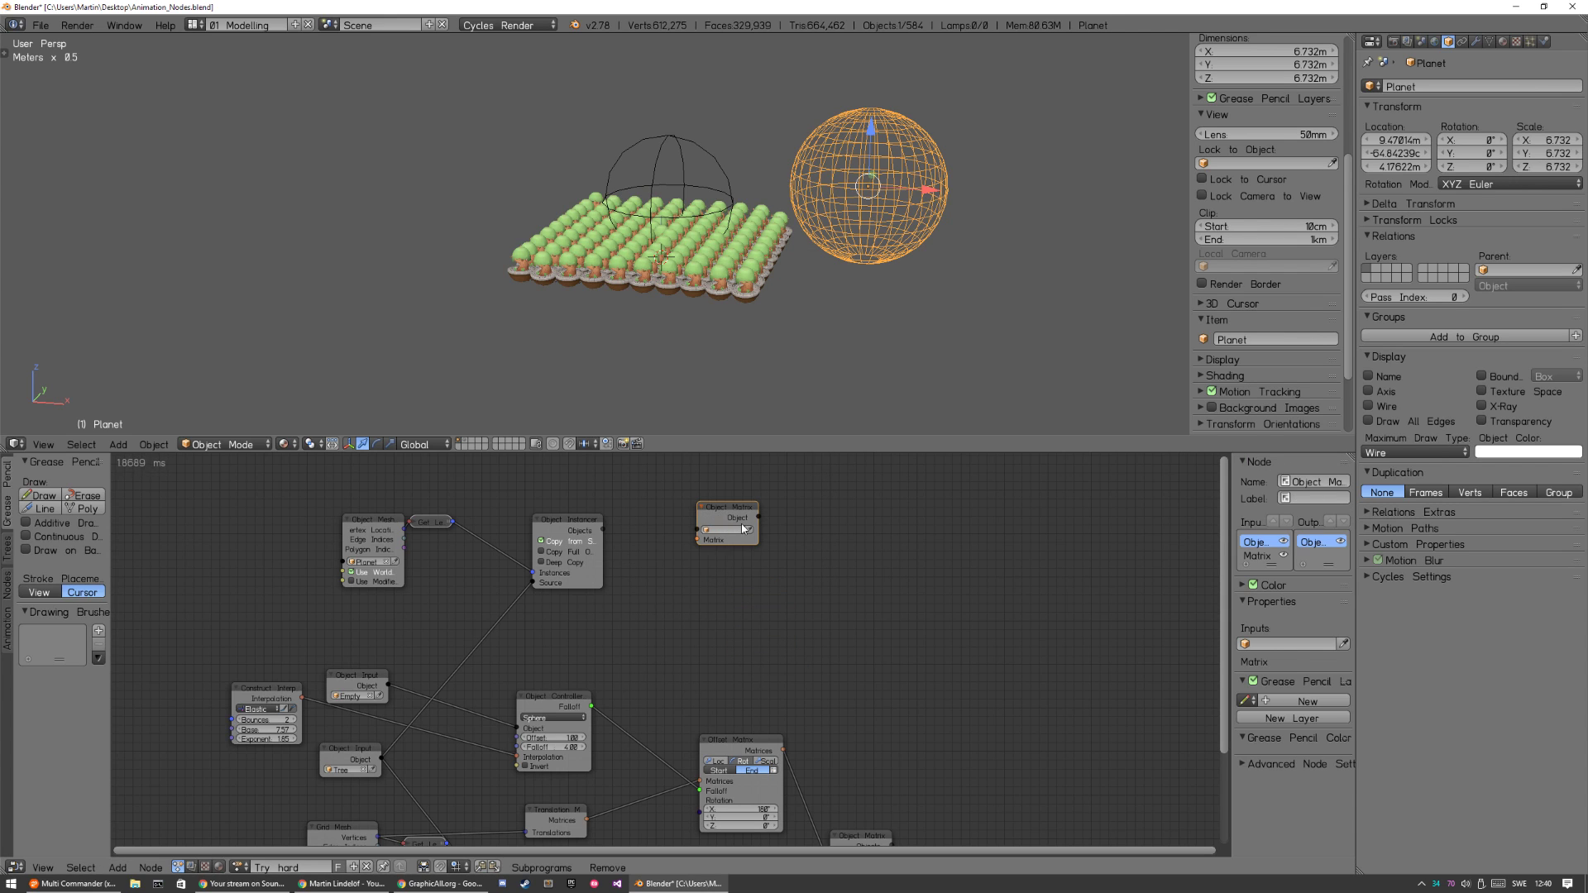
drag(607, 532, 807, 514)
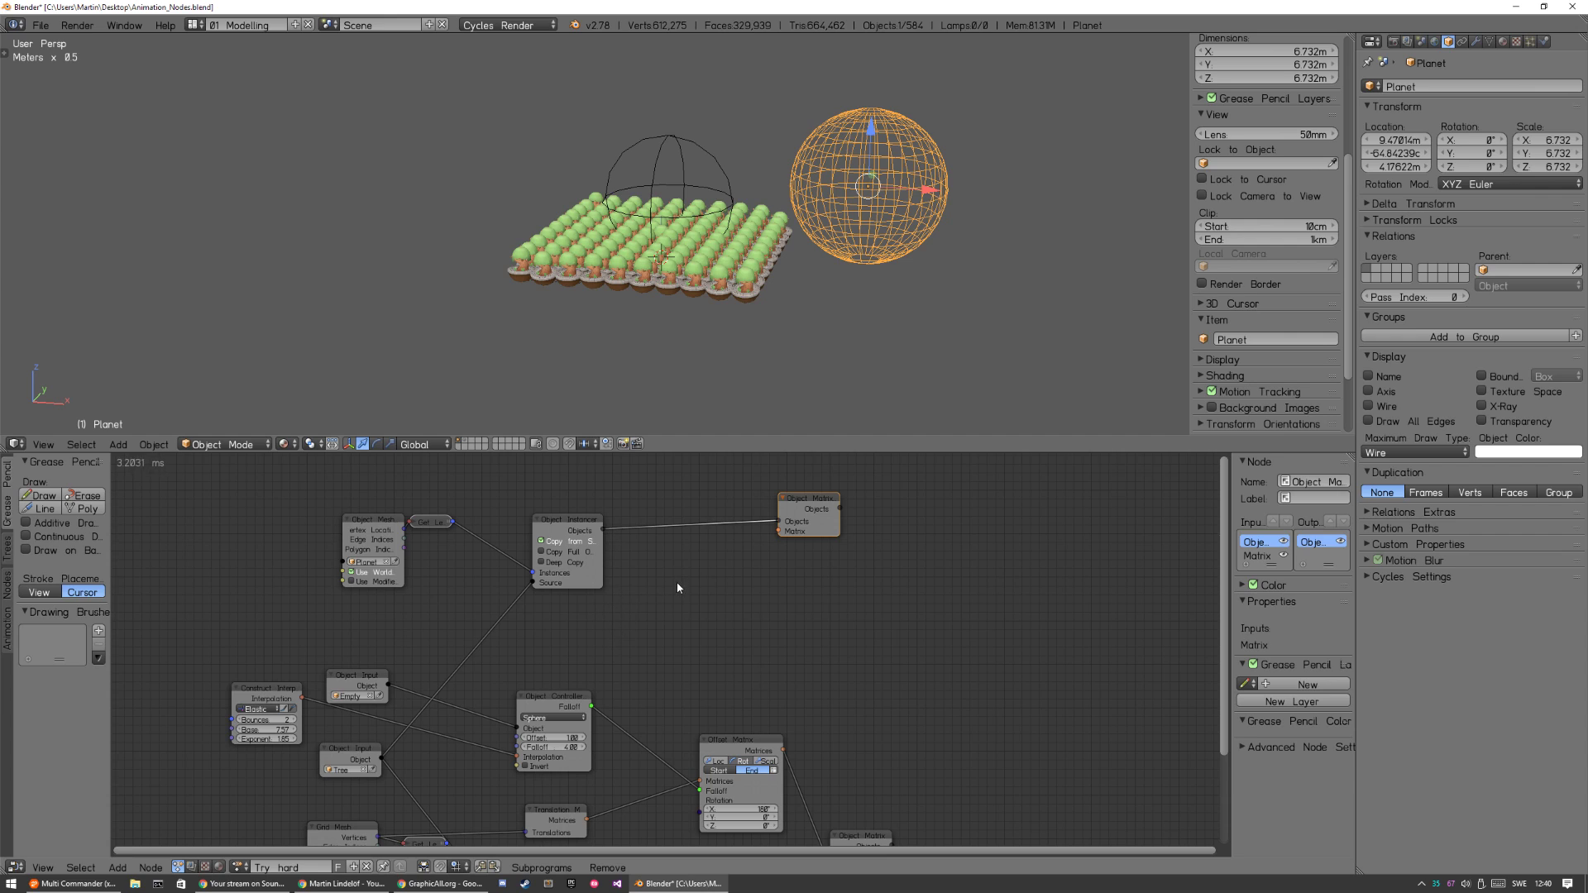
key(shift+a)
mouse_move(682, 577)
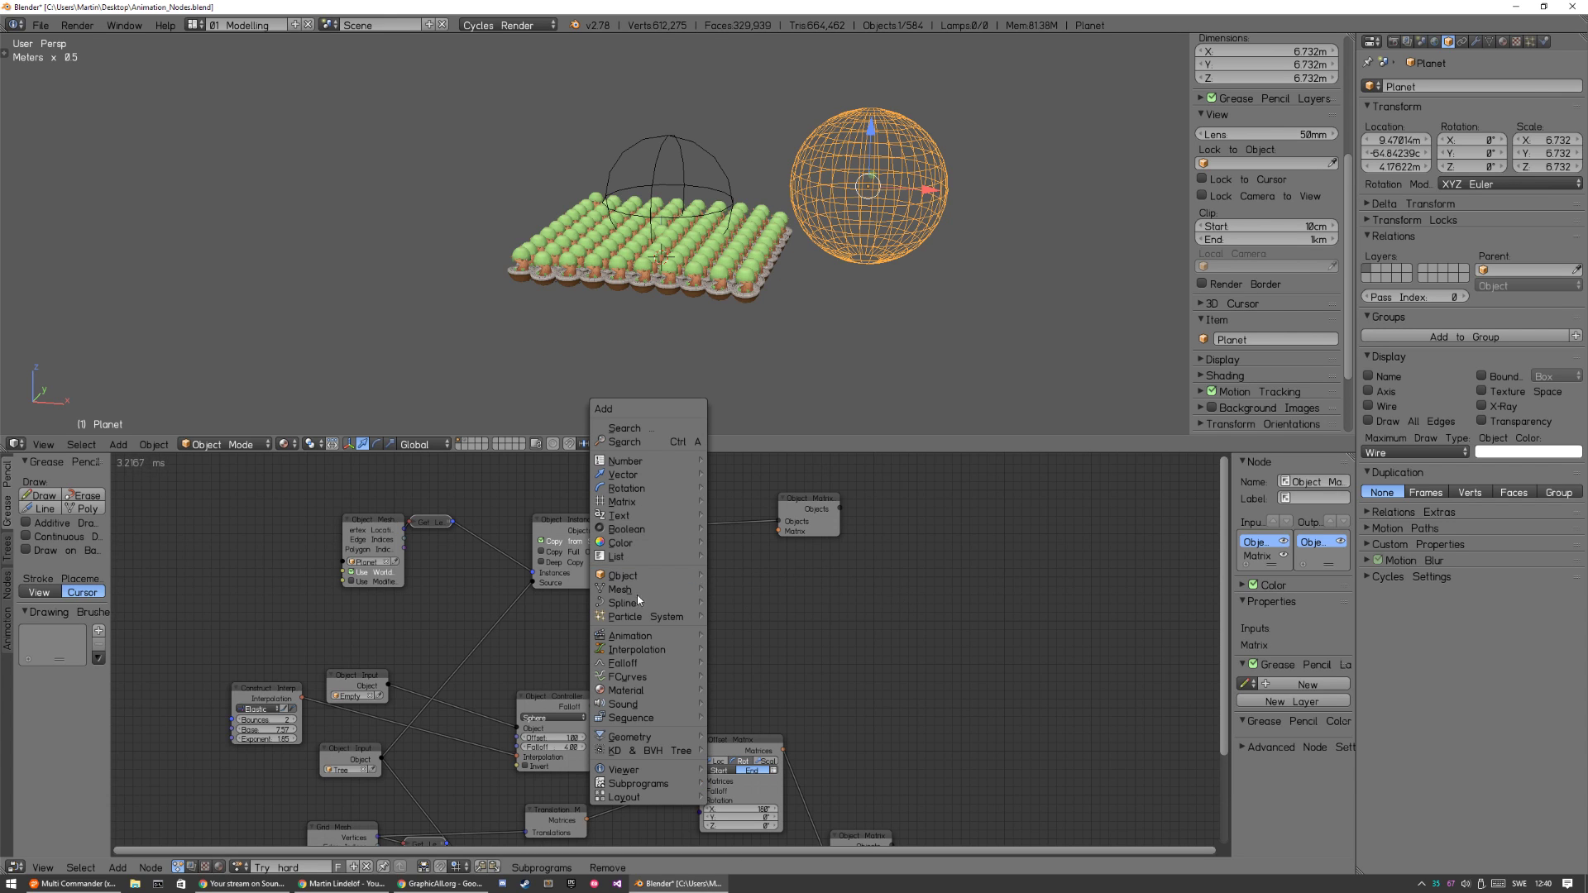
click(681, 442)
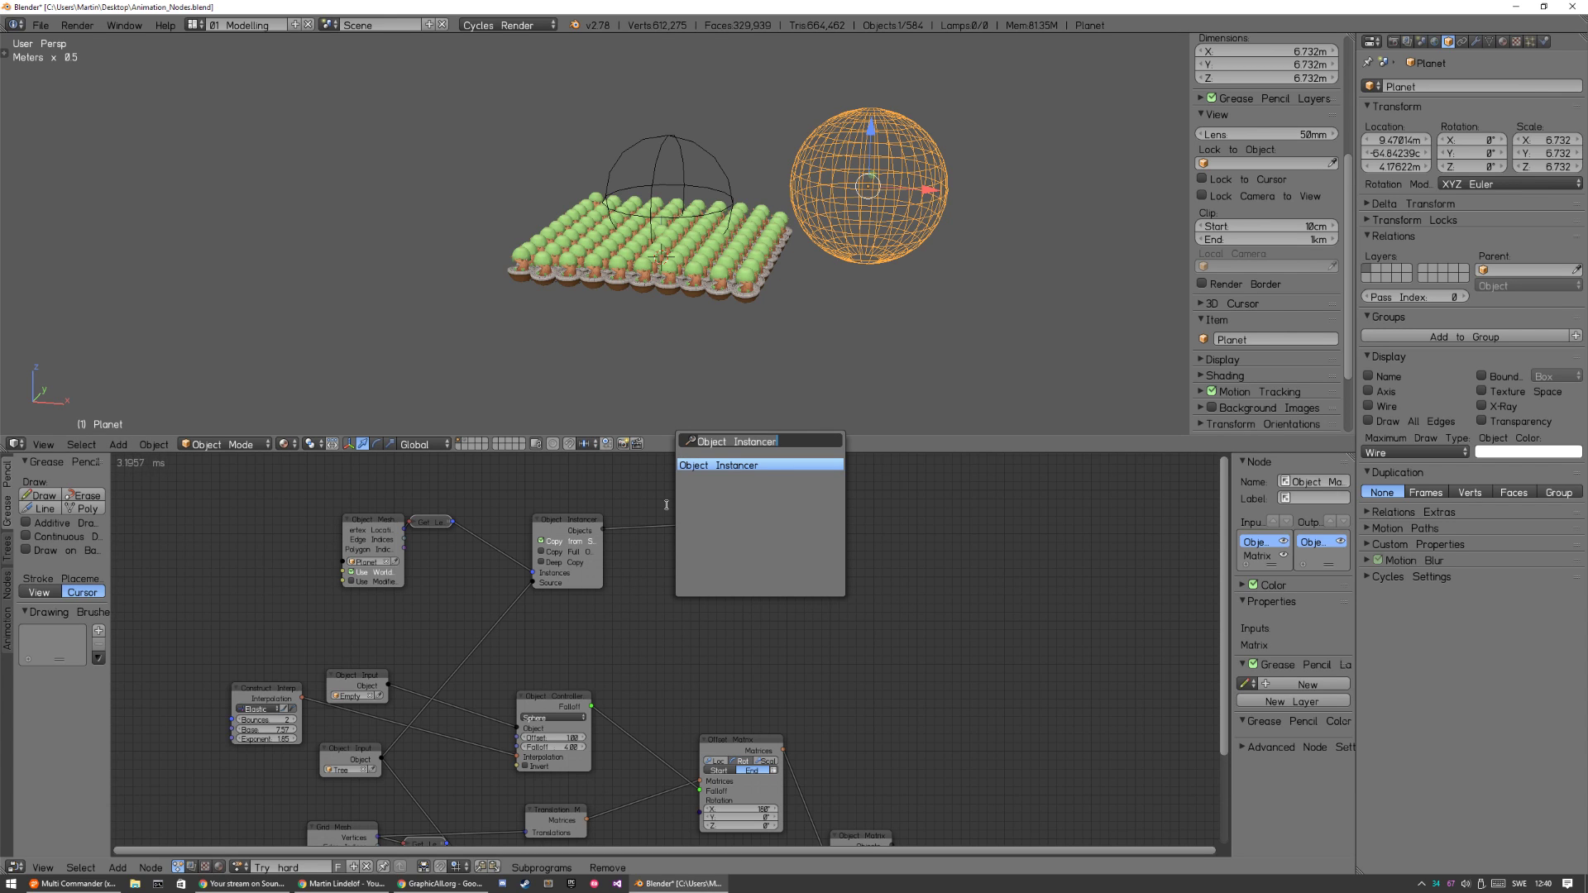
text(trans)
key(BackSpace)
key(BackSpace)
key(BackSpace)
key(BackSpace)
text(matrix m)
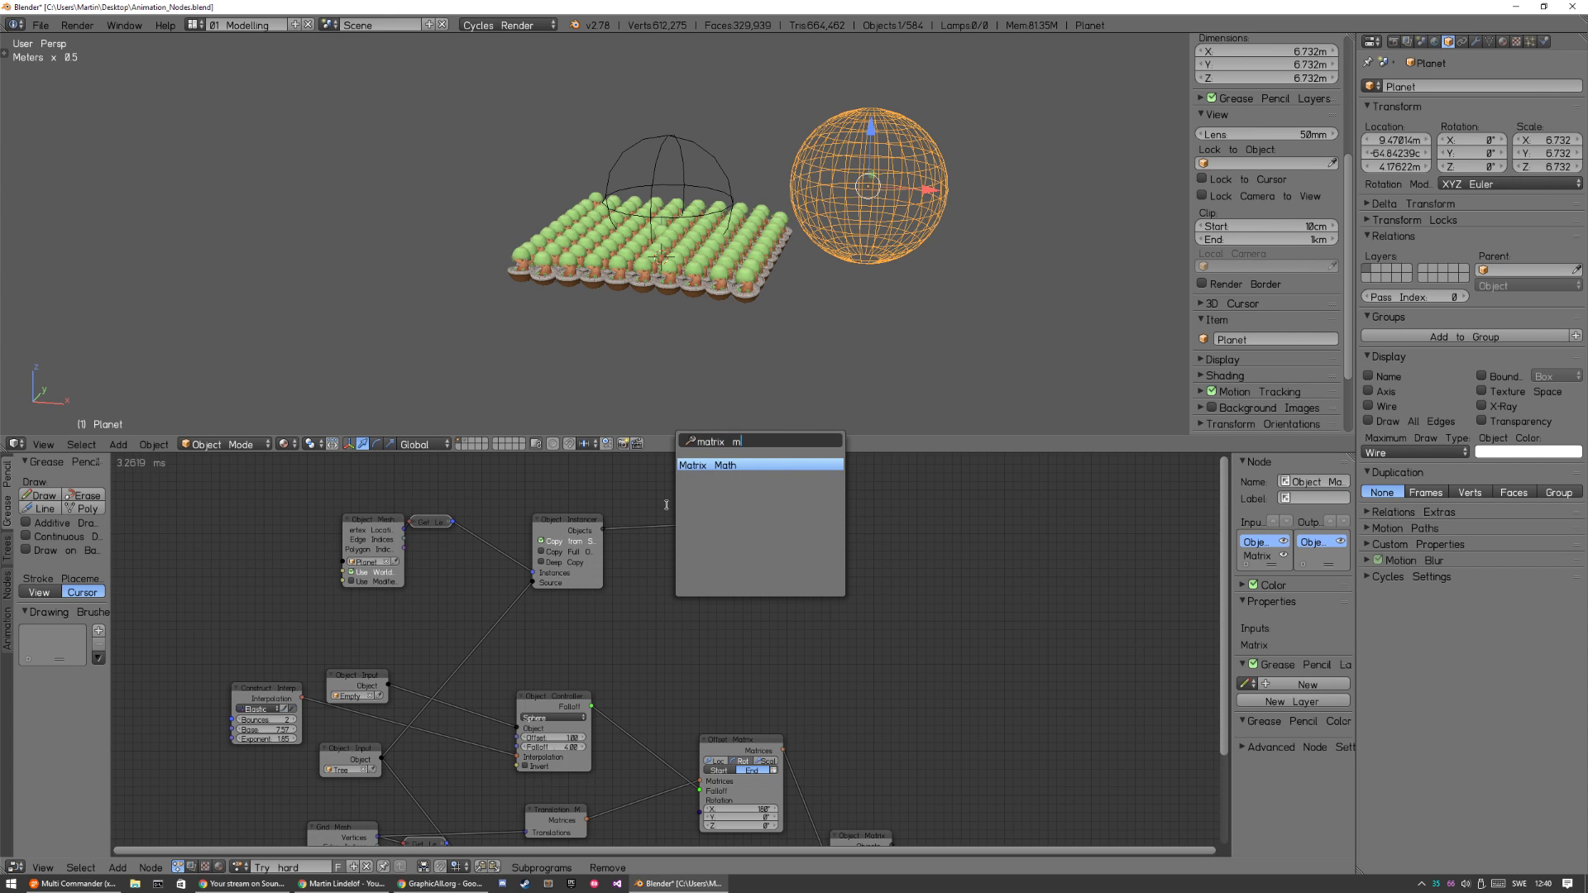
key(BackSpace)
text(trix trans)
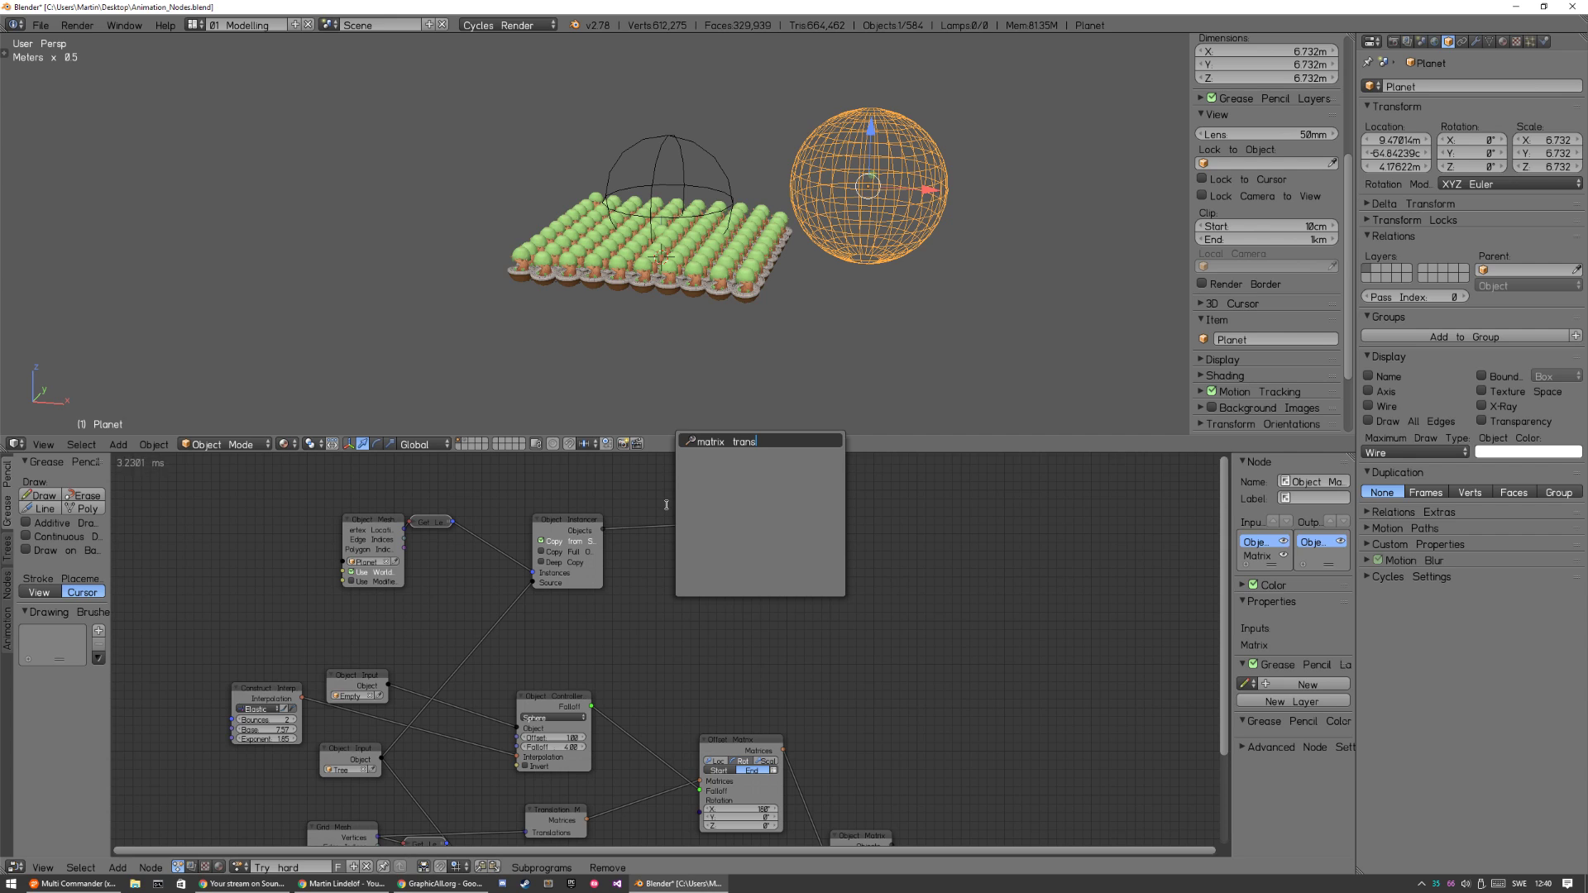
key(Escape)
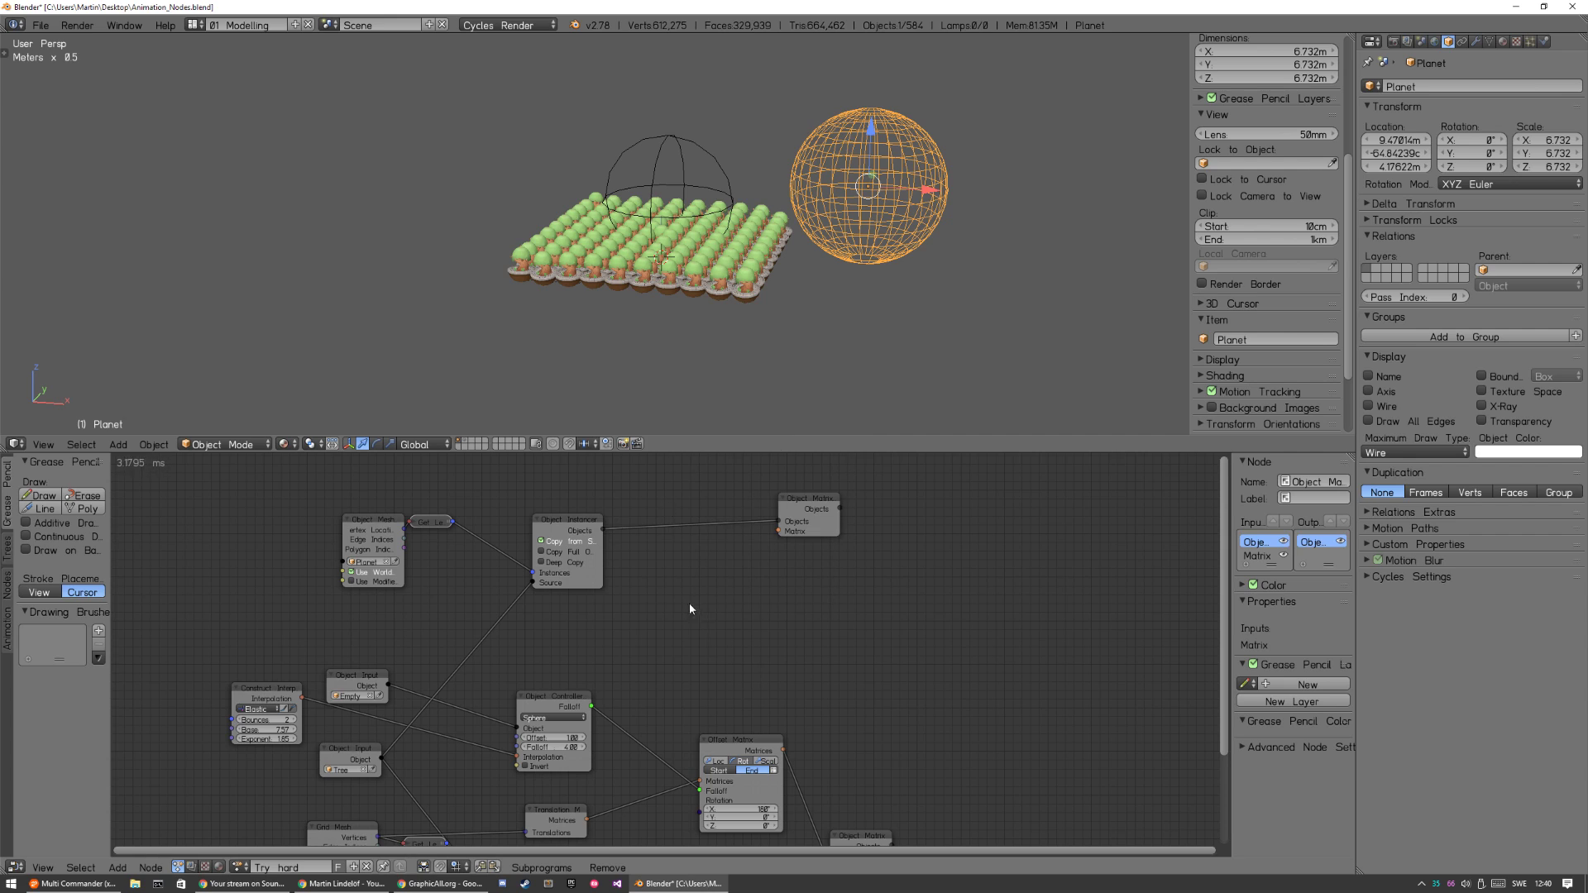
Add a Translation Matrix node between the new Object Instancer and Object Matrix Output, and connect its matrix to the output node.
key(shift+a)
mouse_move(653, 564)
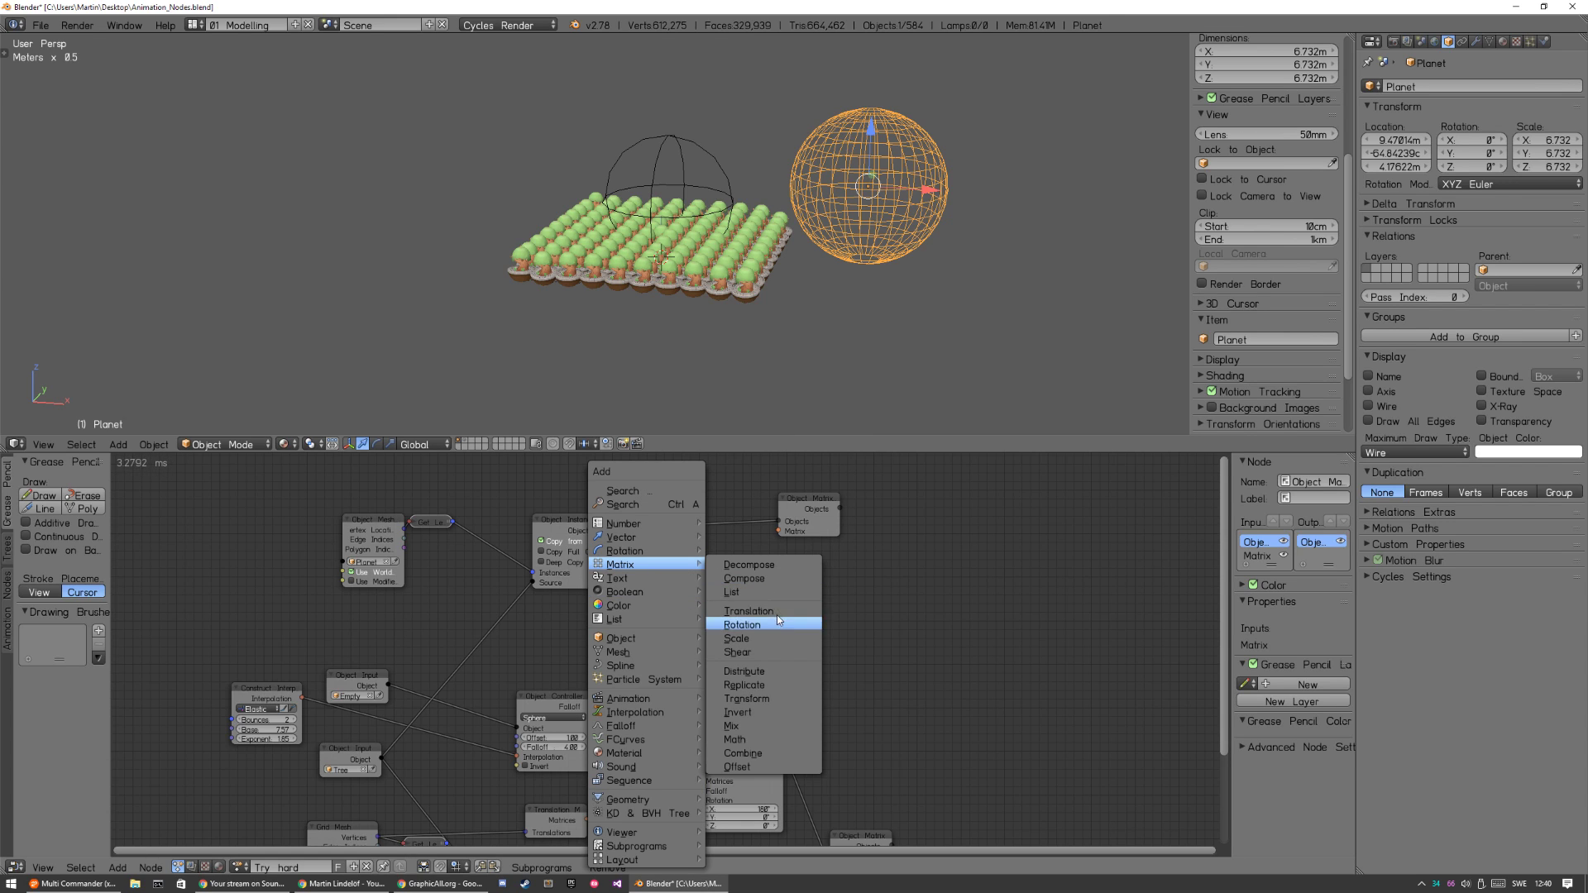
click(763, 612)
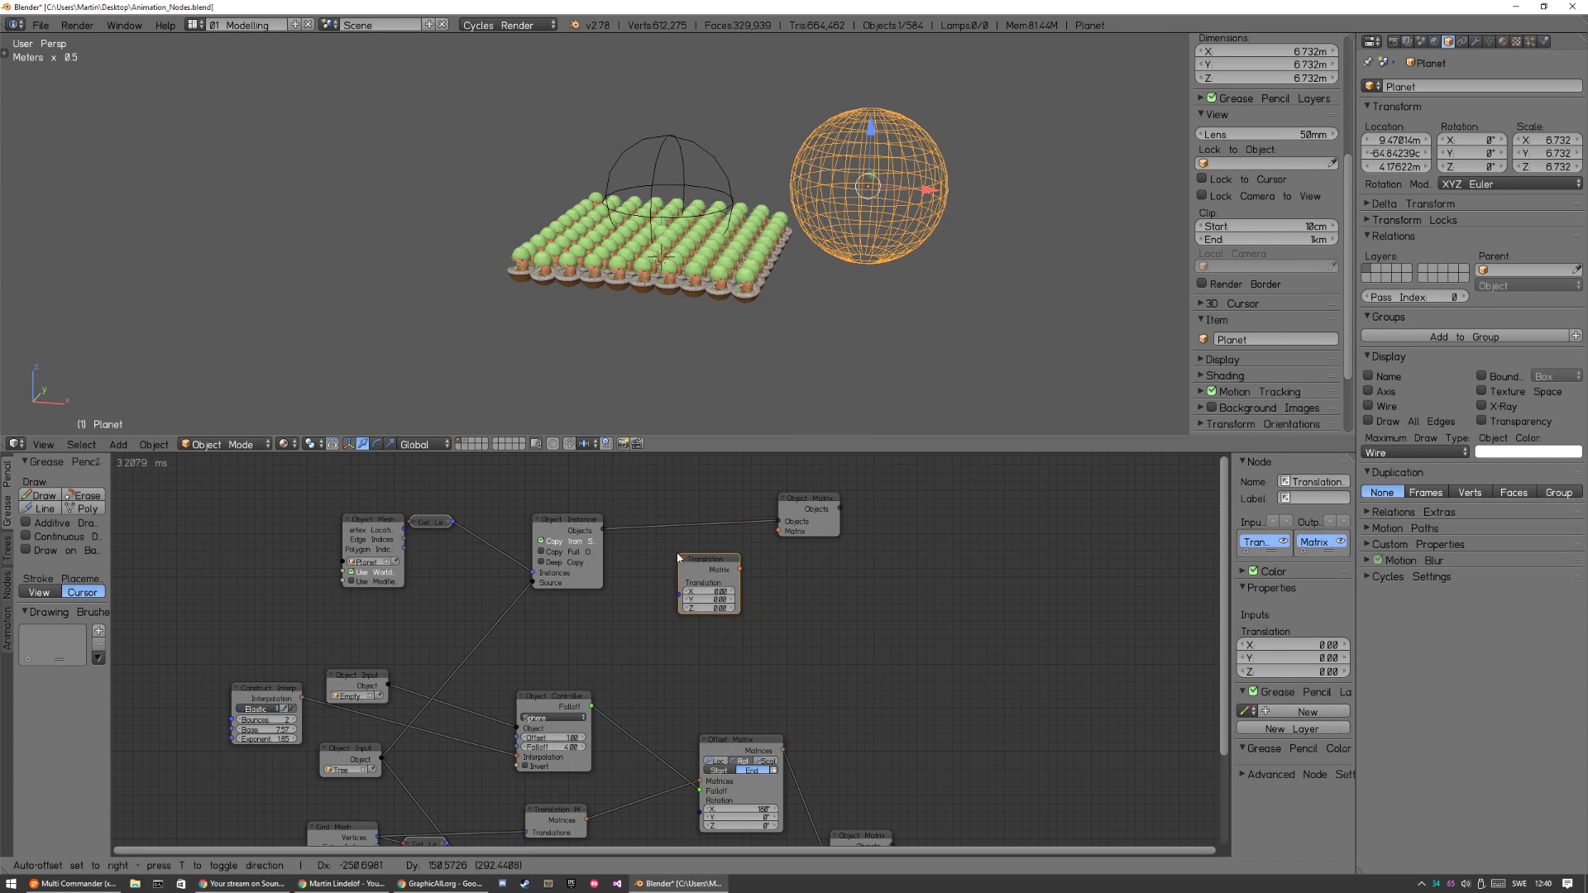
click(669, 552)
middle_drag(569, 605, 531, 594)
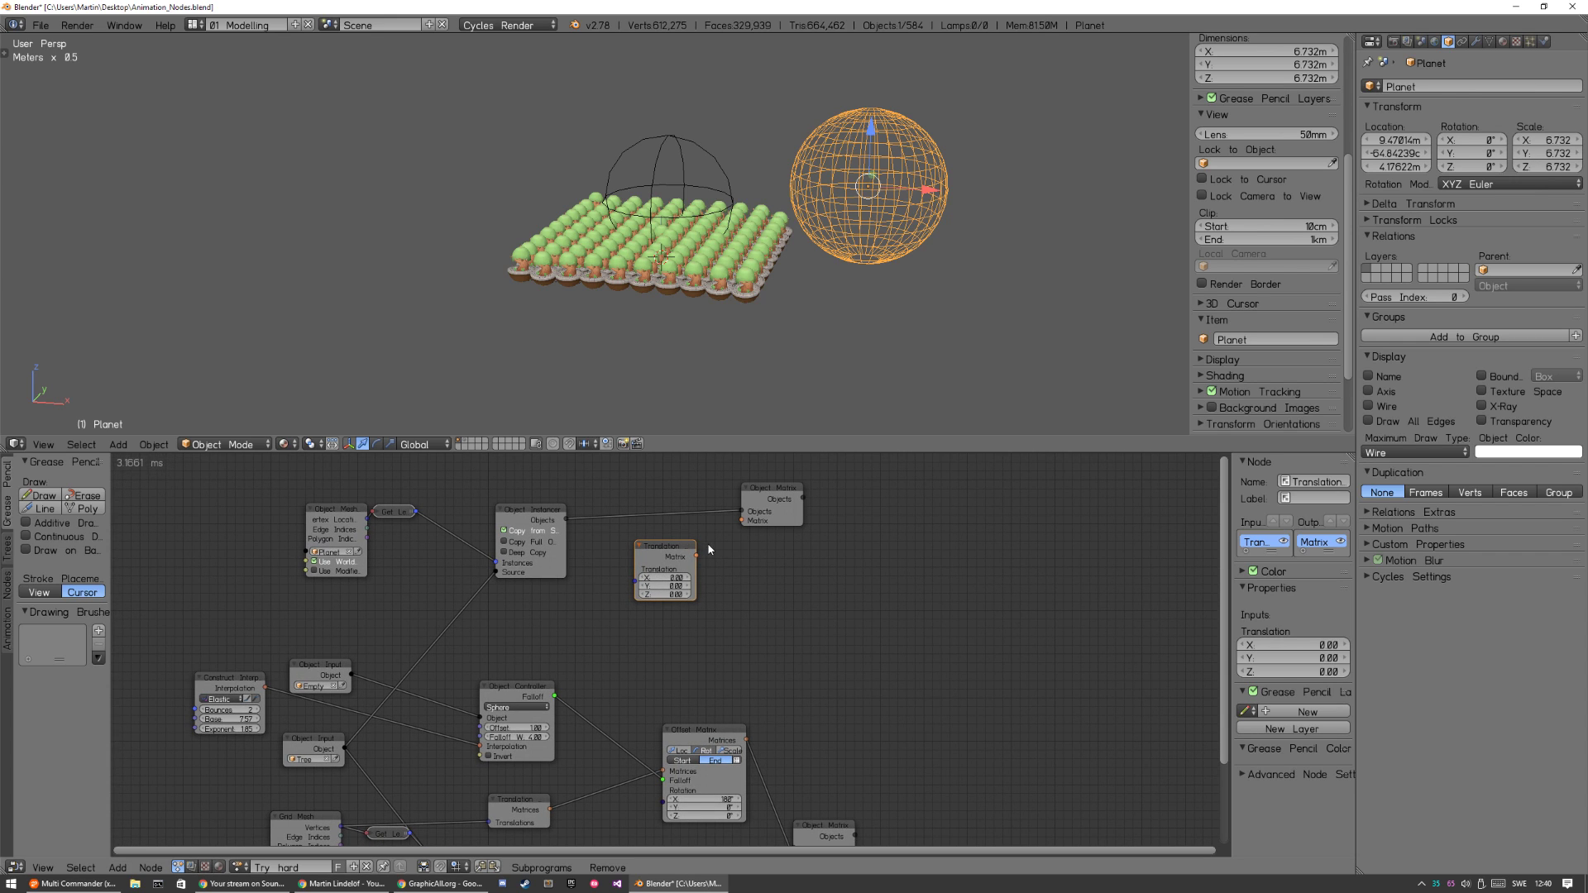
drag(697, 553, 742, 520)
key(g)
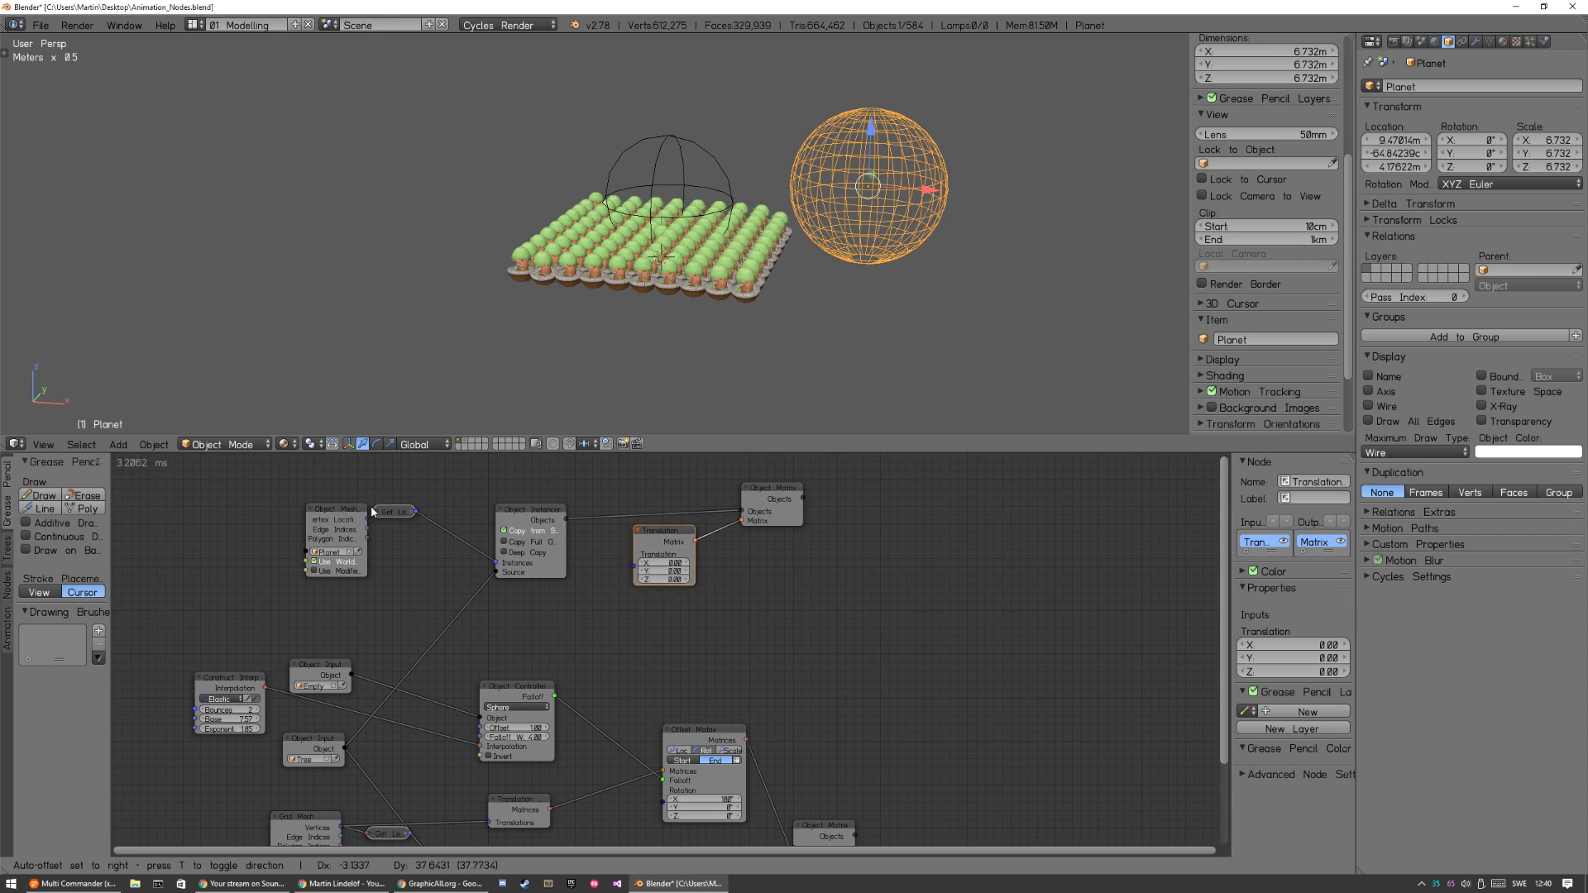
Connect the Planet's vertex locations to the Translations input of the Translation Matrix node.
click(369, 529)
key(g)
click(460, 584)
drag(369, 522, 503, 562)
drag(634, 589, 648, 597)
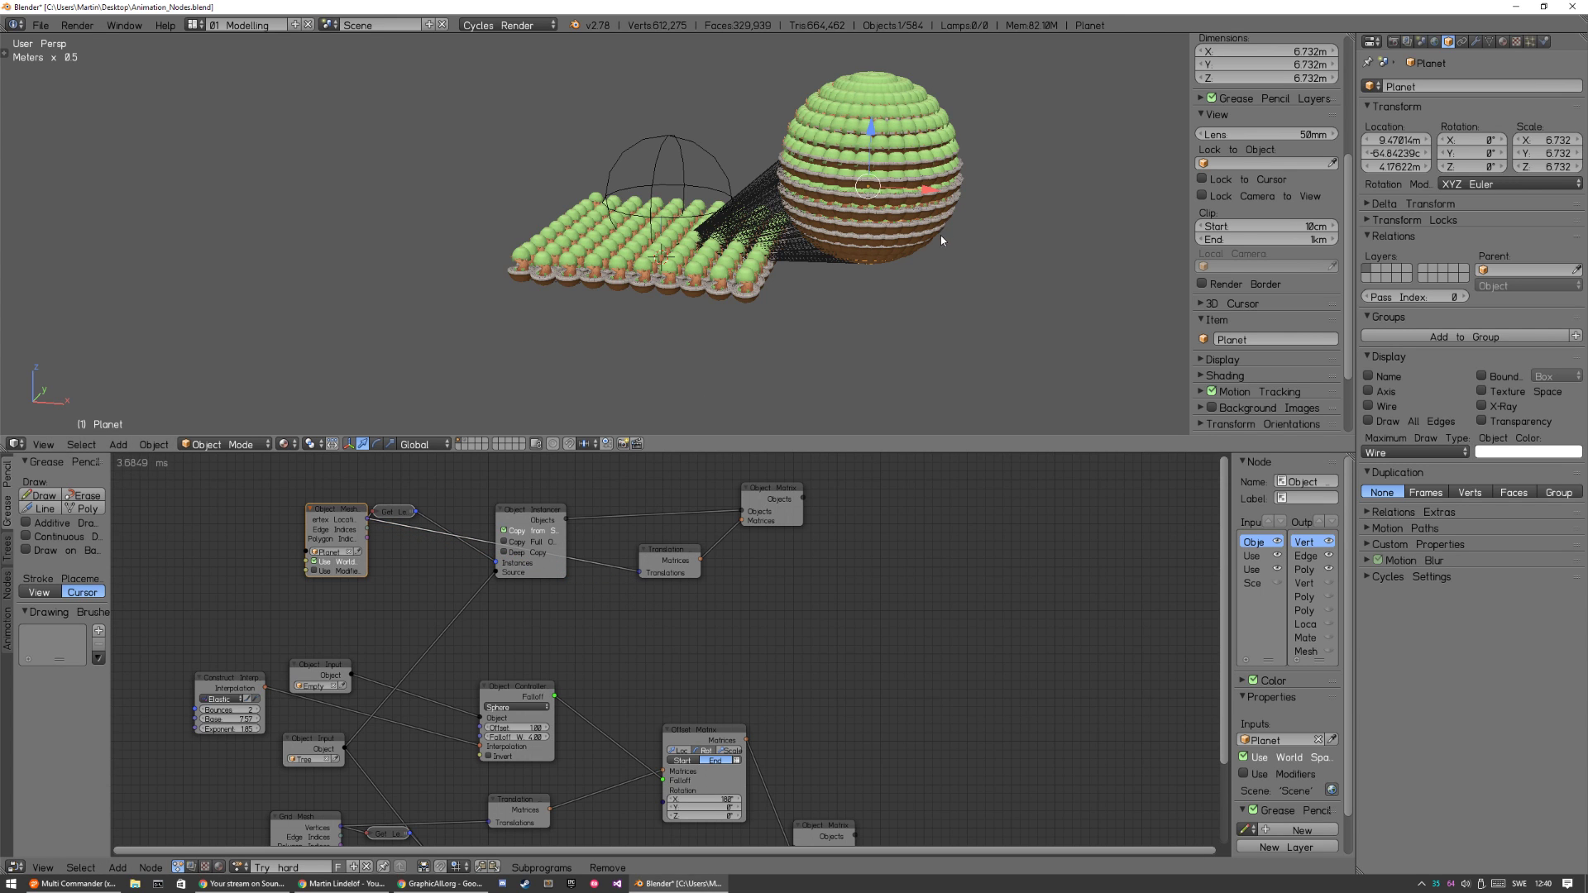
Examine the trees instanced on the planet sphere from several angles in an enlarged 3D view.
middle_drag(930, 200, 839, 283)
key(shift+space)
mouse_move(882, 391)
middle_down()
mouse_move(741, 345)
mouse_move(787, 435)
mouse_move(876, 430)
mouse_move(752, 454)
mouse_move(842, 385)
mouse_move(799, 497)
mouse_move(874, 345)
mouse_move(835, 415)
middle_up()
key(alt+z)
key(alt+z)
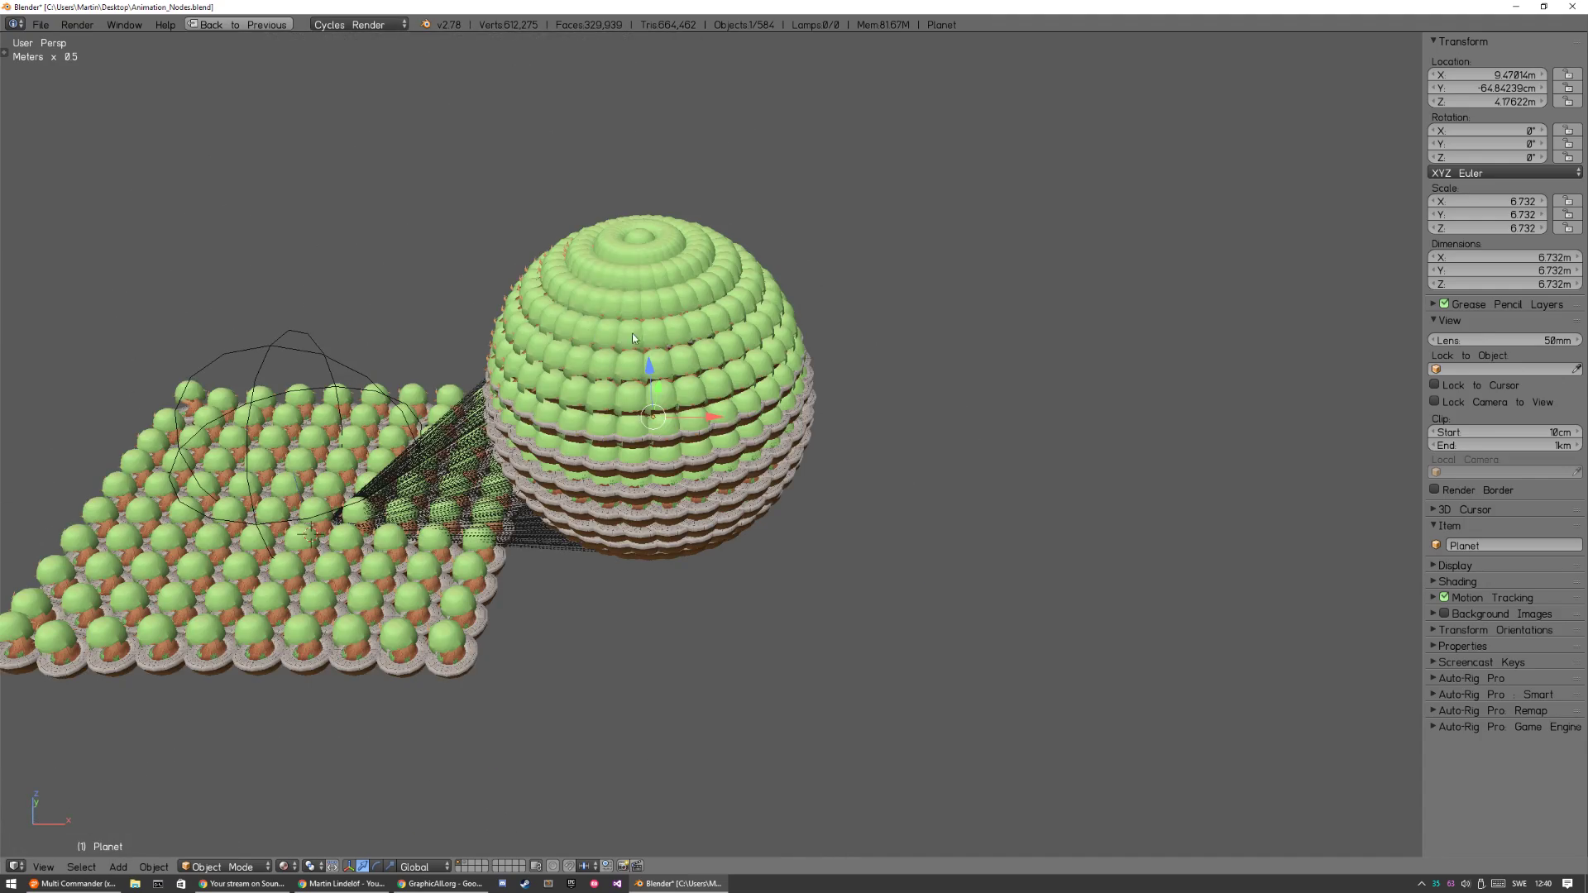
middle_drag(731, 463, 687, 402)
key(ctrl+Up)
middle_drag(649, 612, 686, 593)
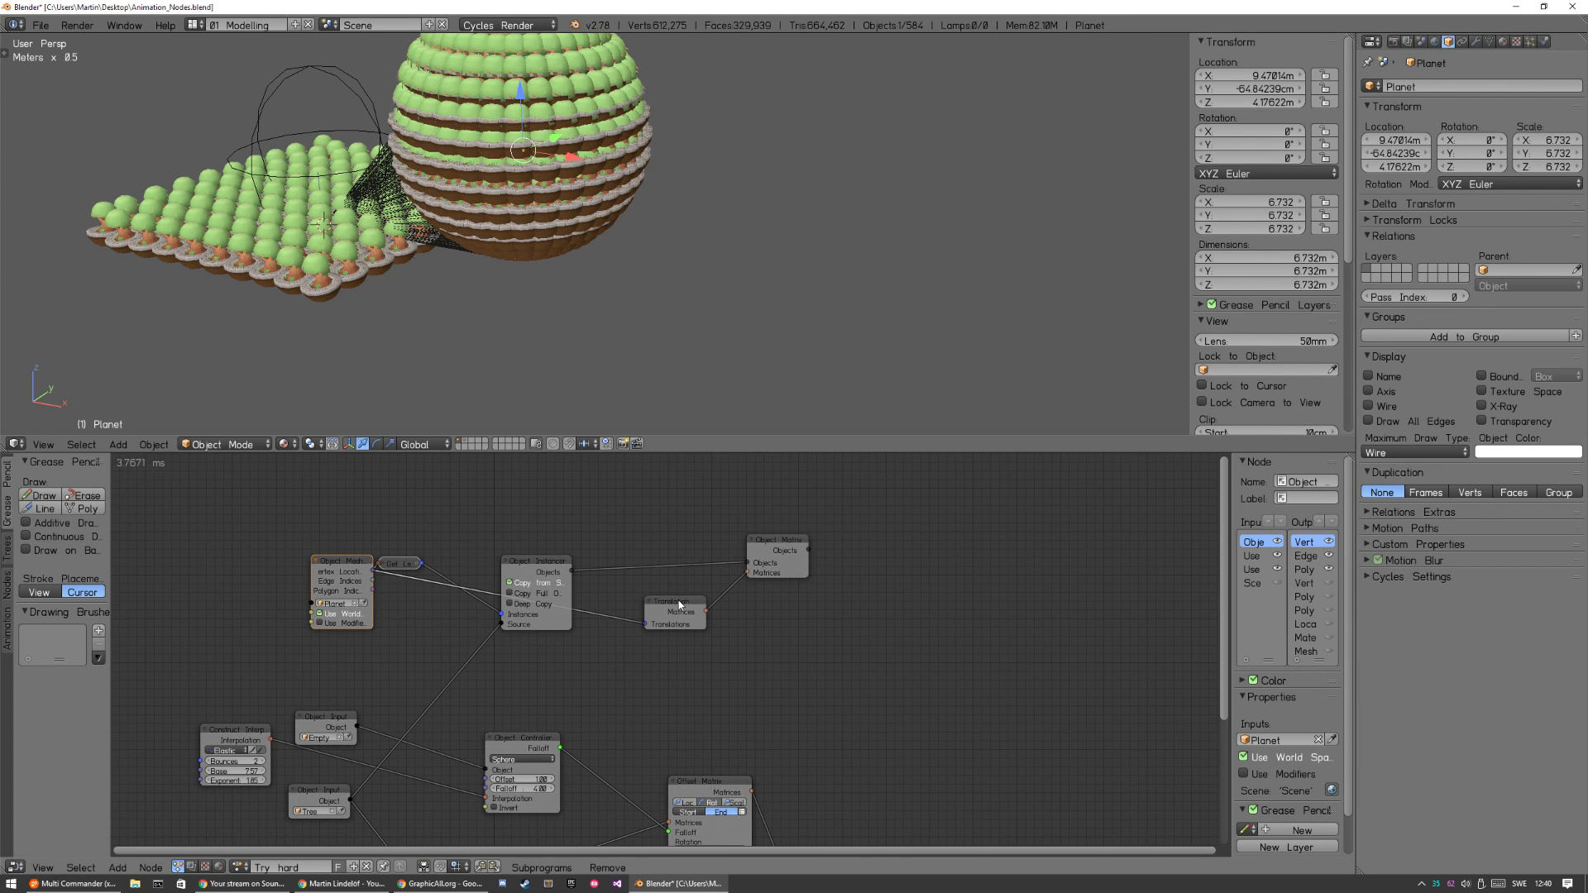
Move the Translation Matrix node and the planet's Object Matrix Output apart to leave room between them.
drag(680, 605, 631, 629)
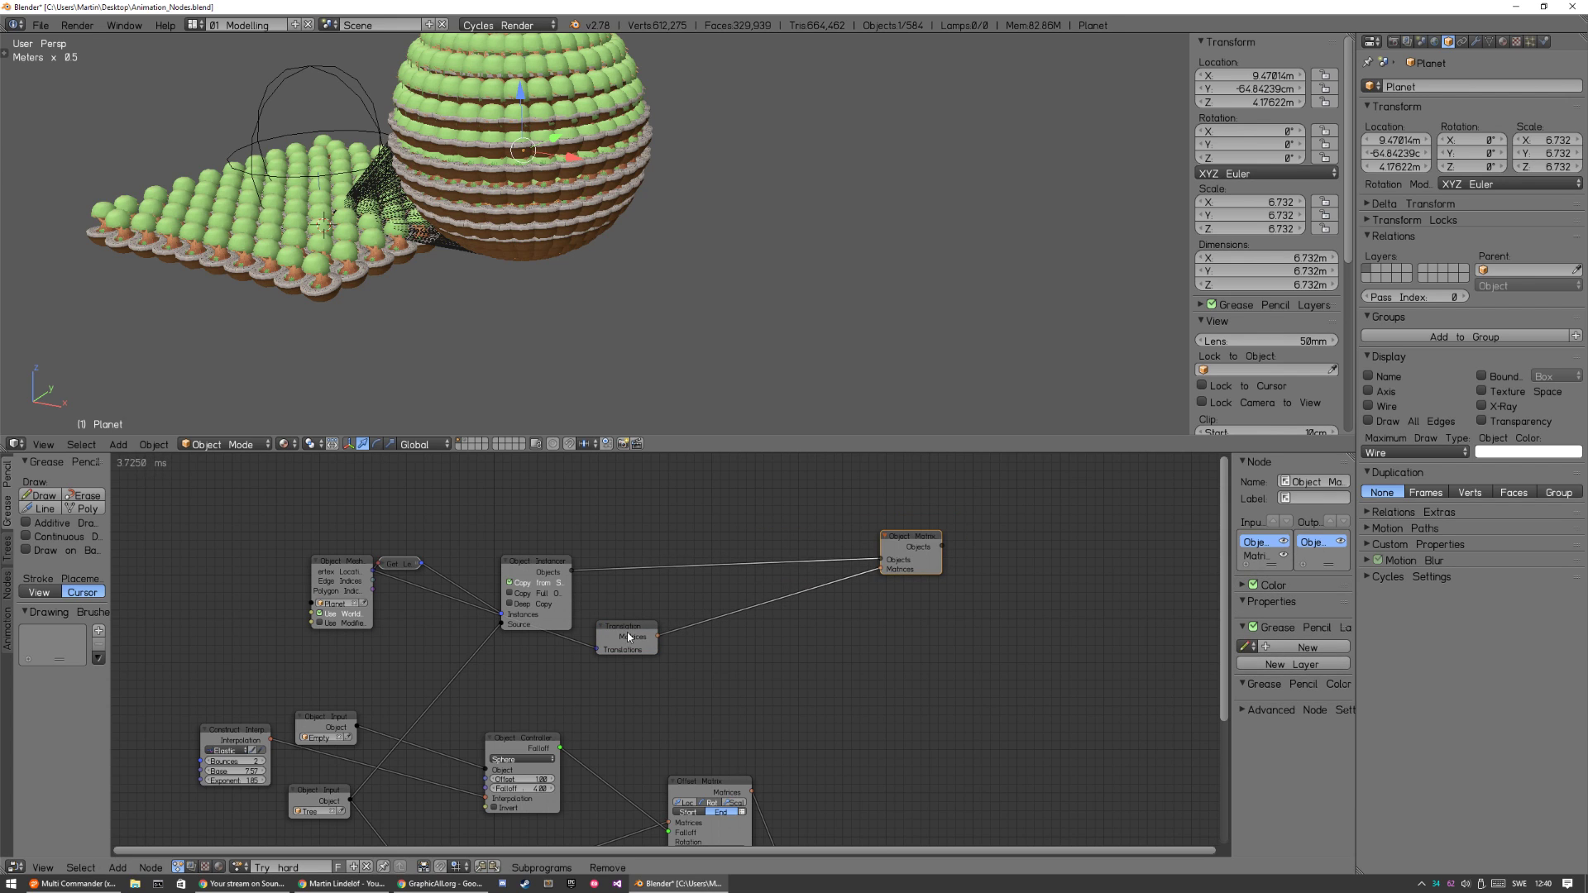
drag(626, 636, 629, 657)
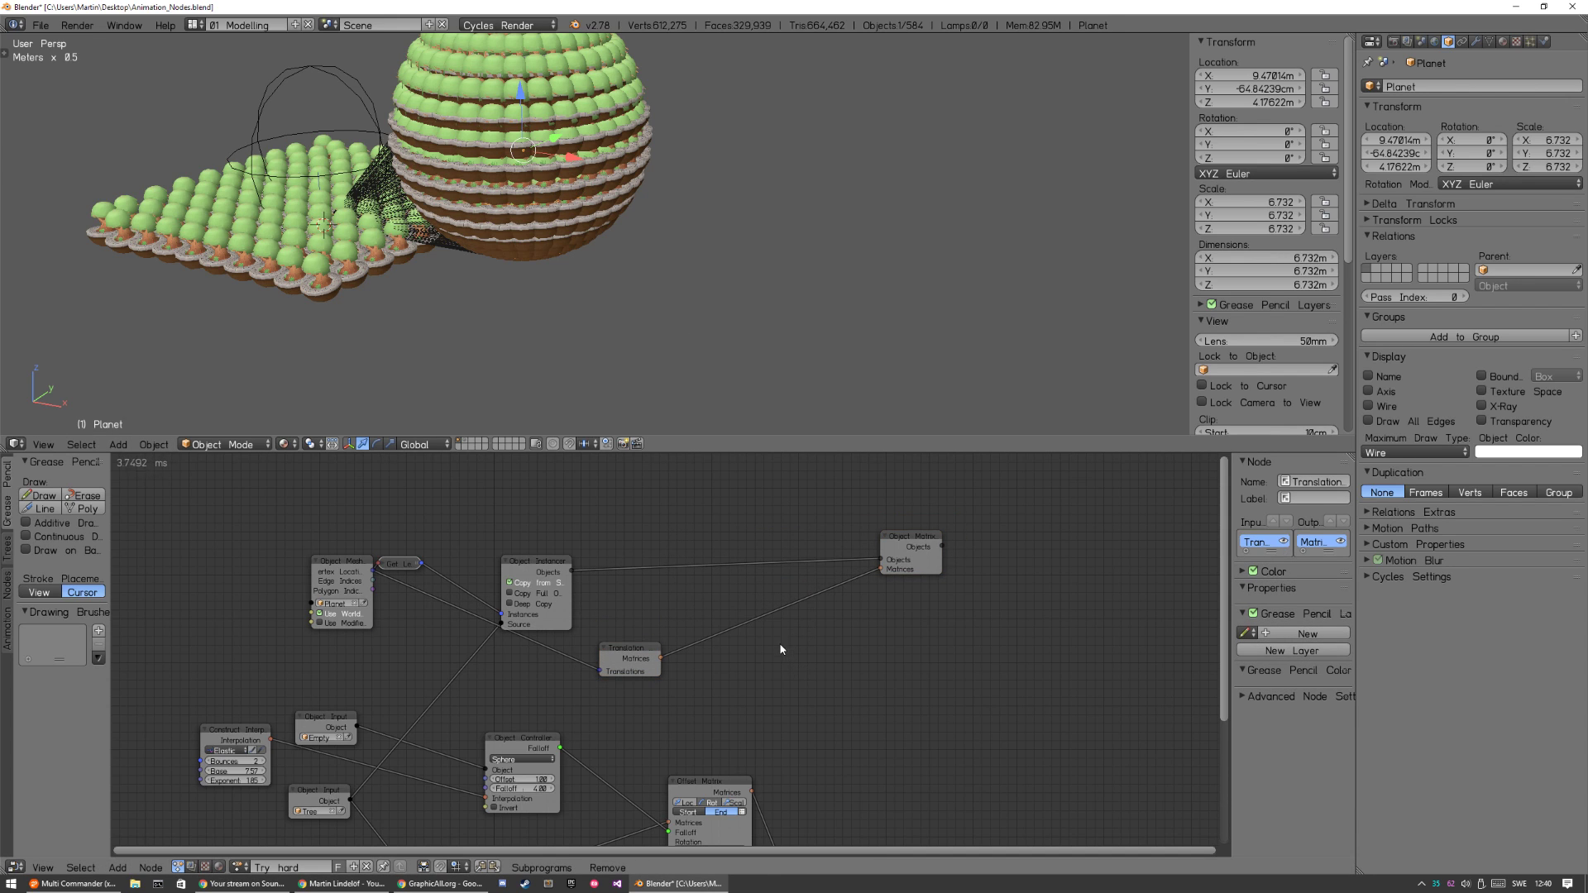
key(shift+a)
mouse_move(777, 639)
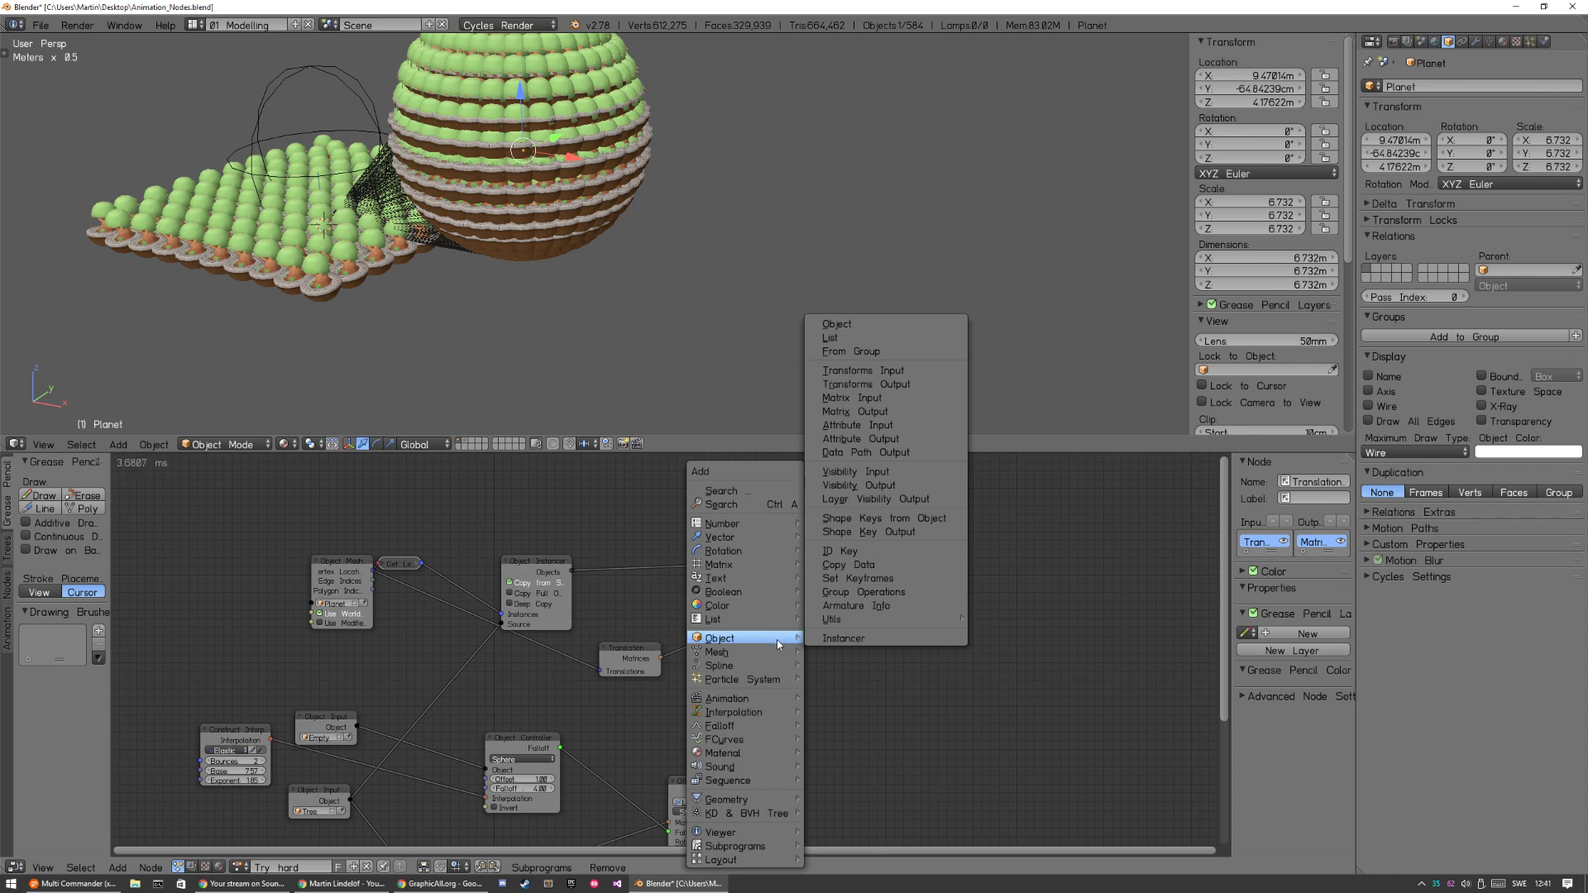
key(Escape)
middle_drag(781, 672, 791, 528)
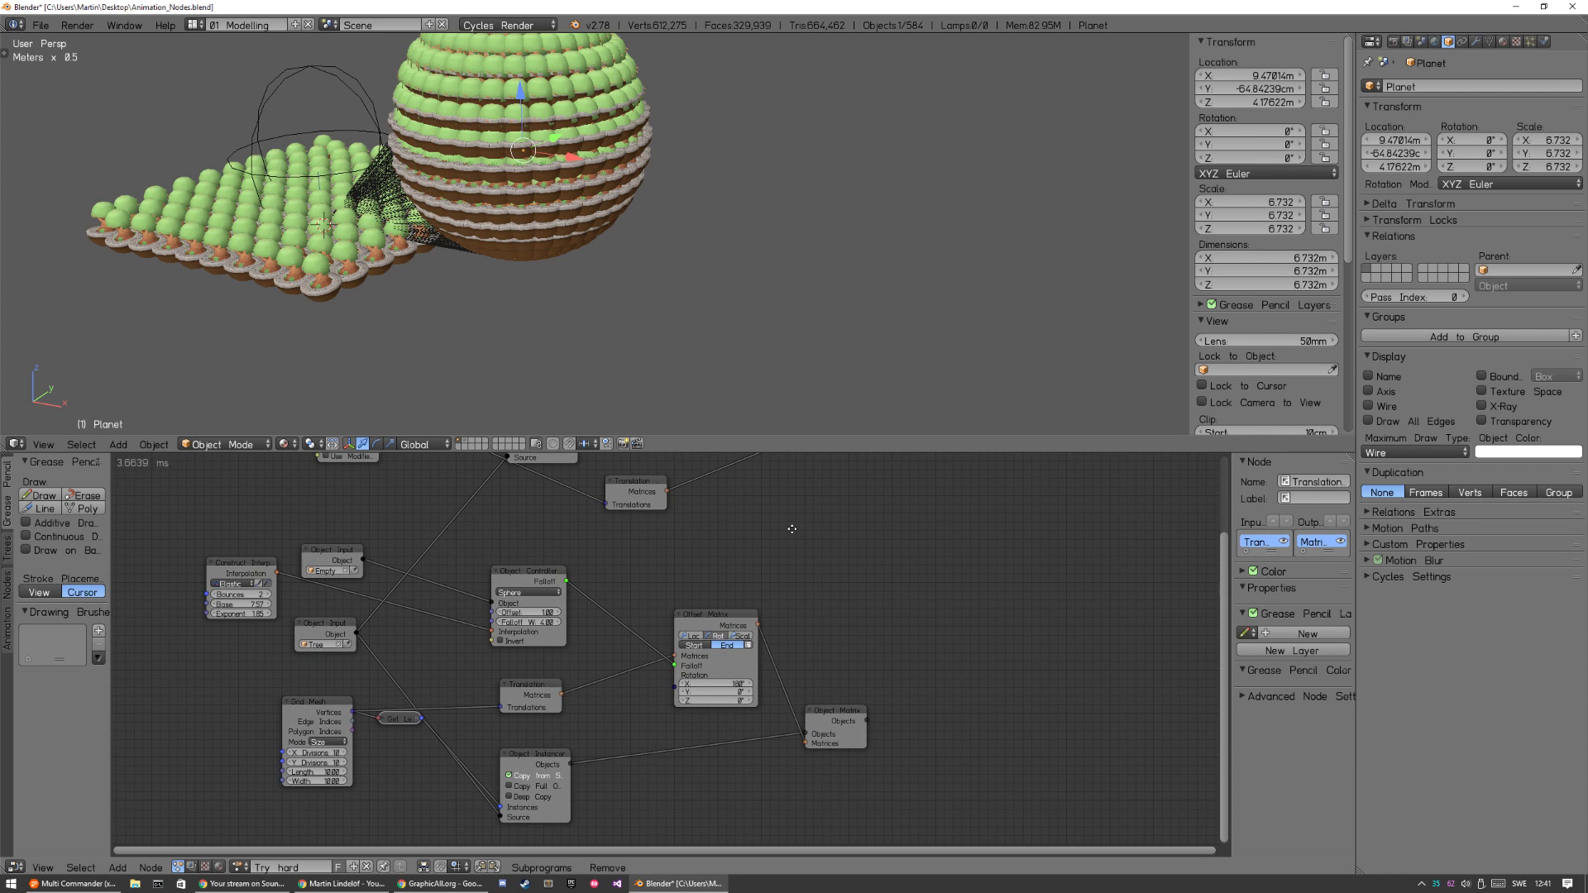
middle_drag(791, 529, 731, 671)
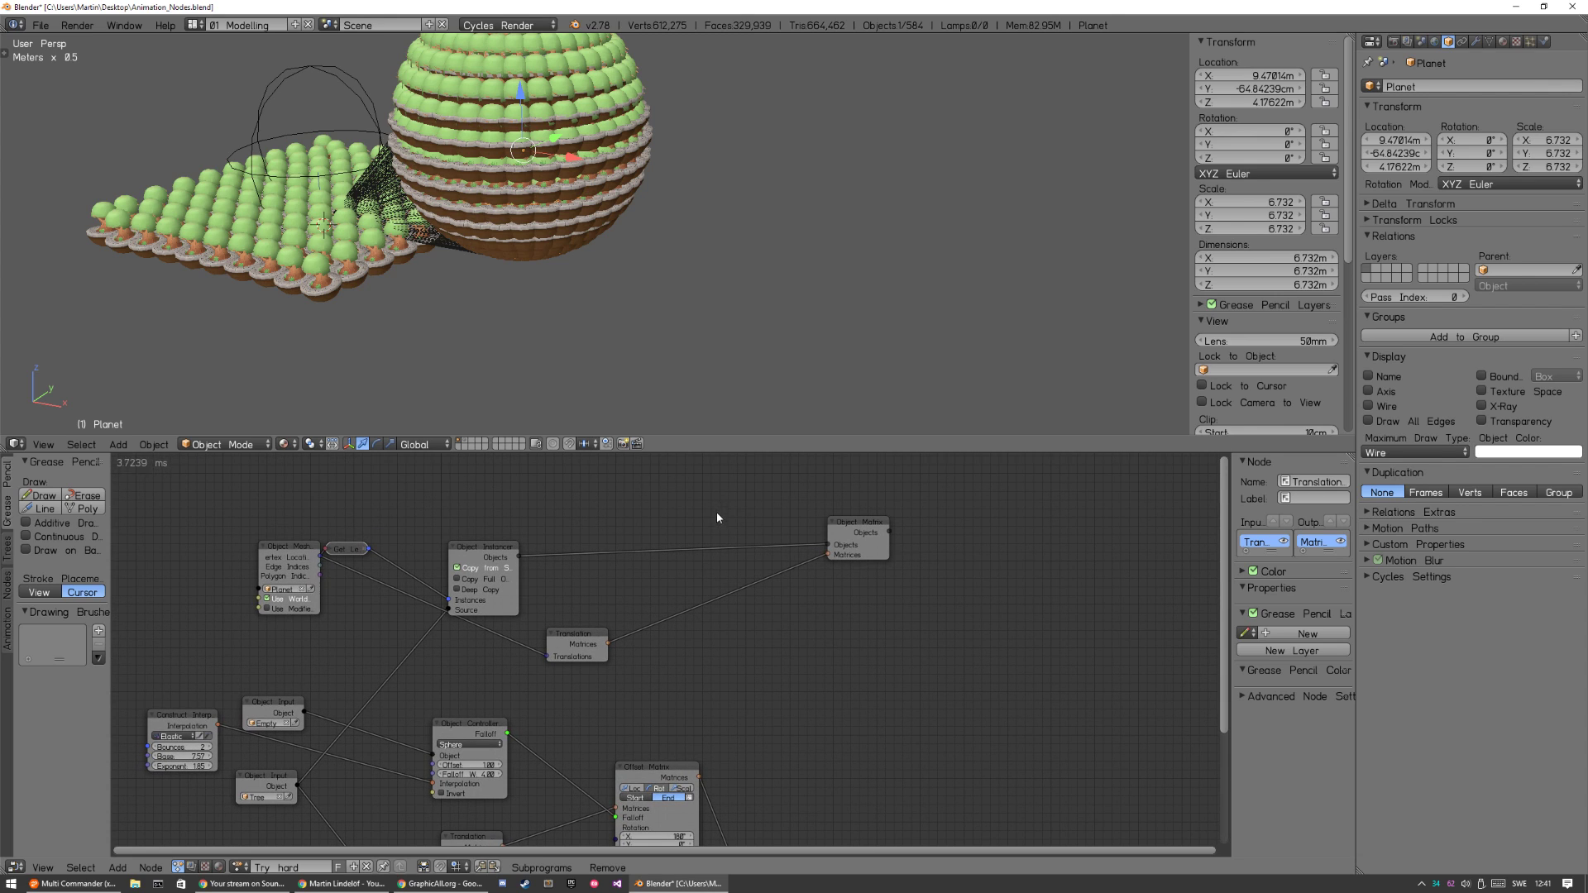
key(ctrl+a)
text(offset)
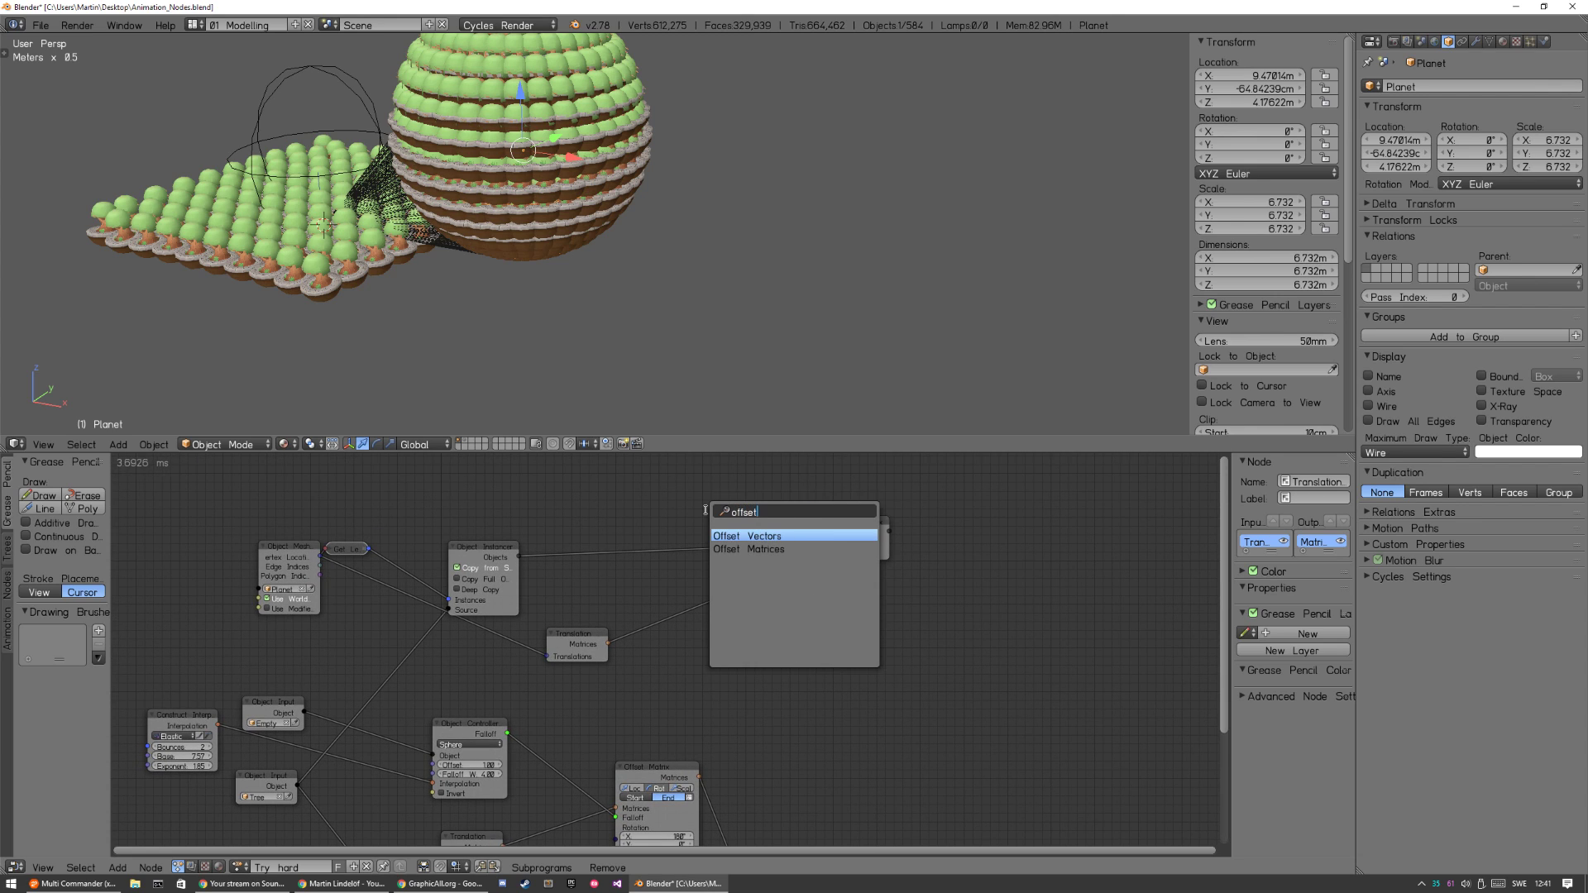
text( matrix)
key(Escape)
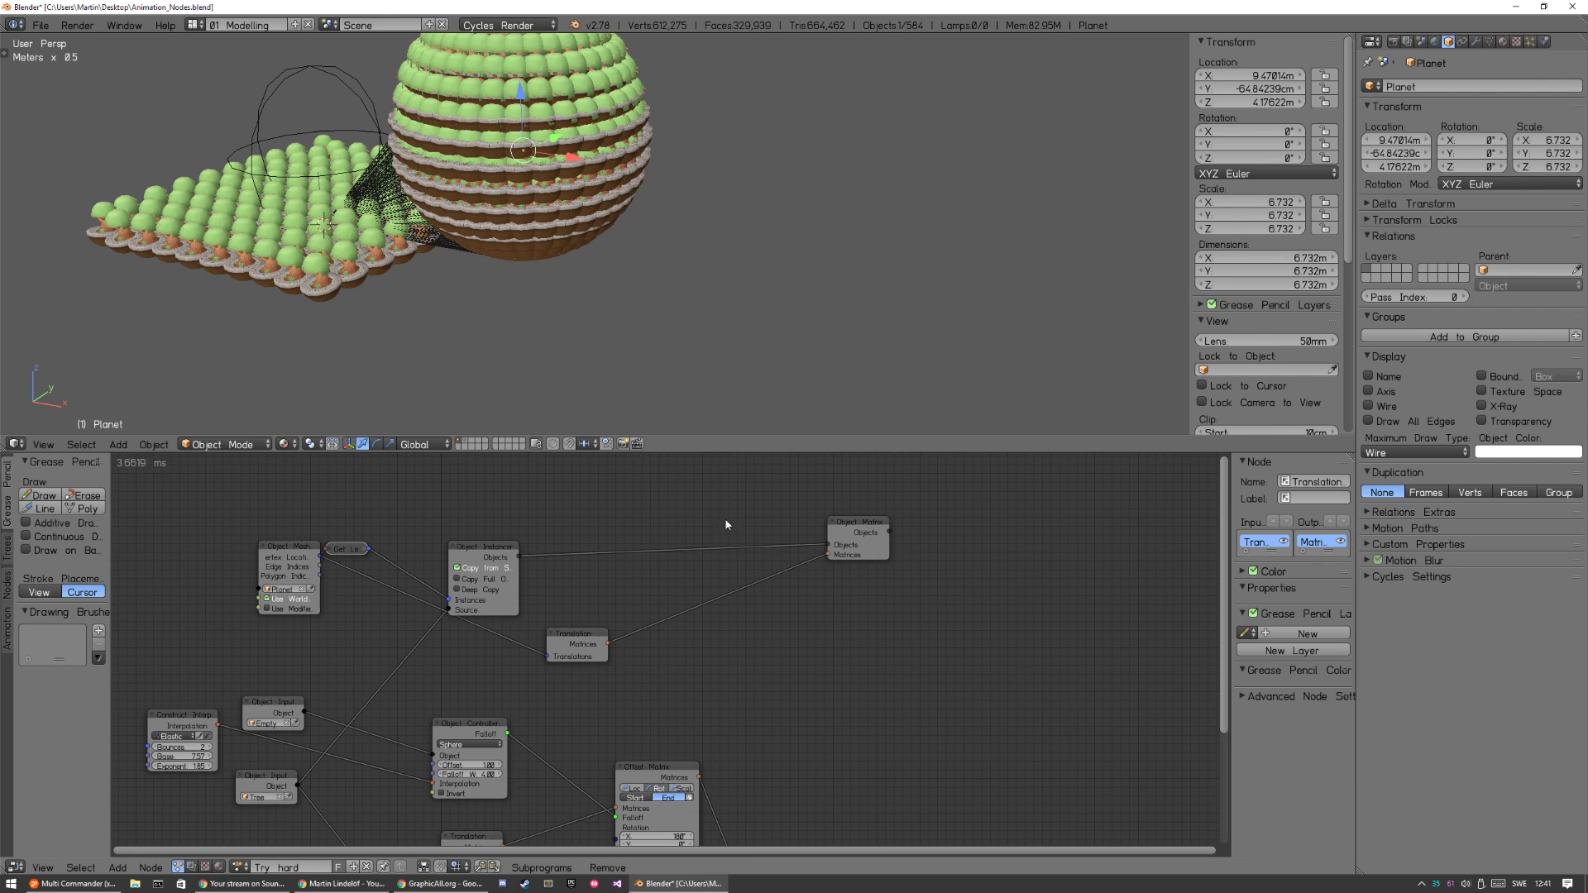
Insert an Offset Matrix node between the Translation Matrix and the planet's Object Matrix Output, and enable its scale offset.
key(ctrl+a)
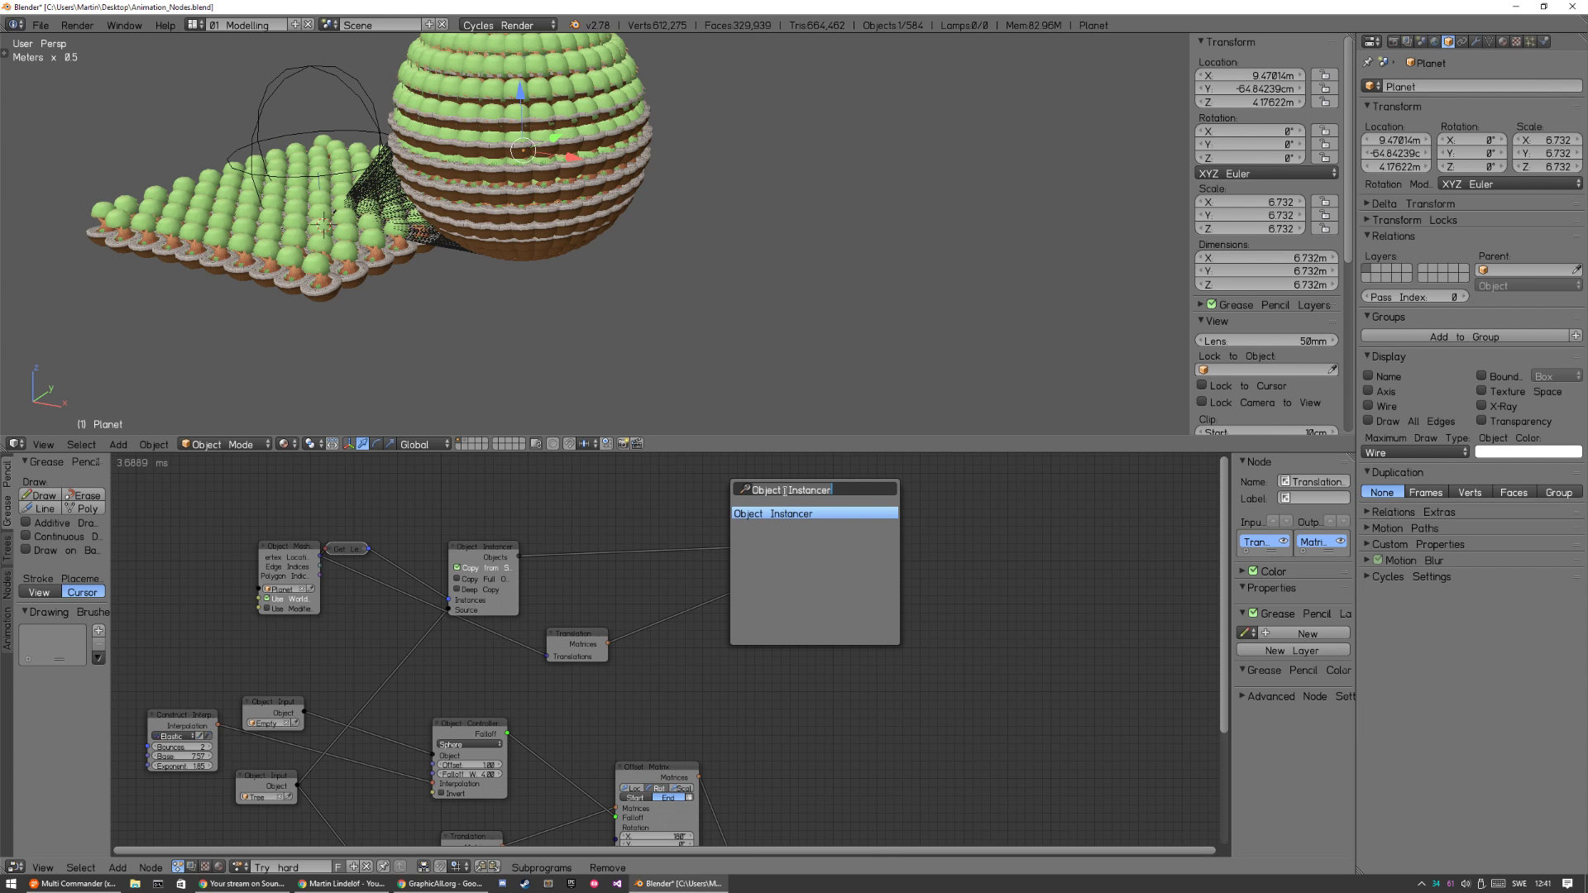
text(offset ma)
key(Return)
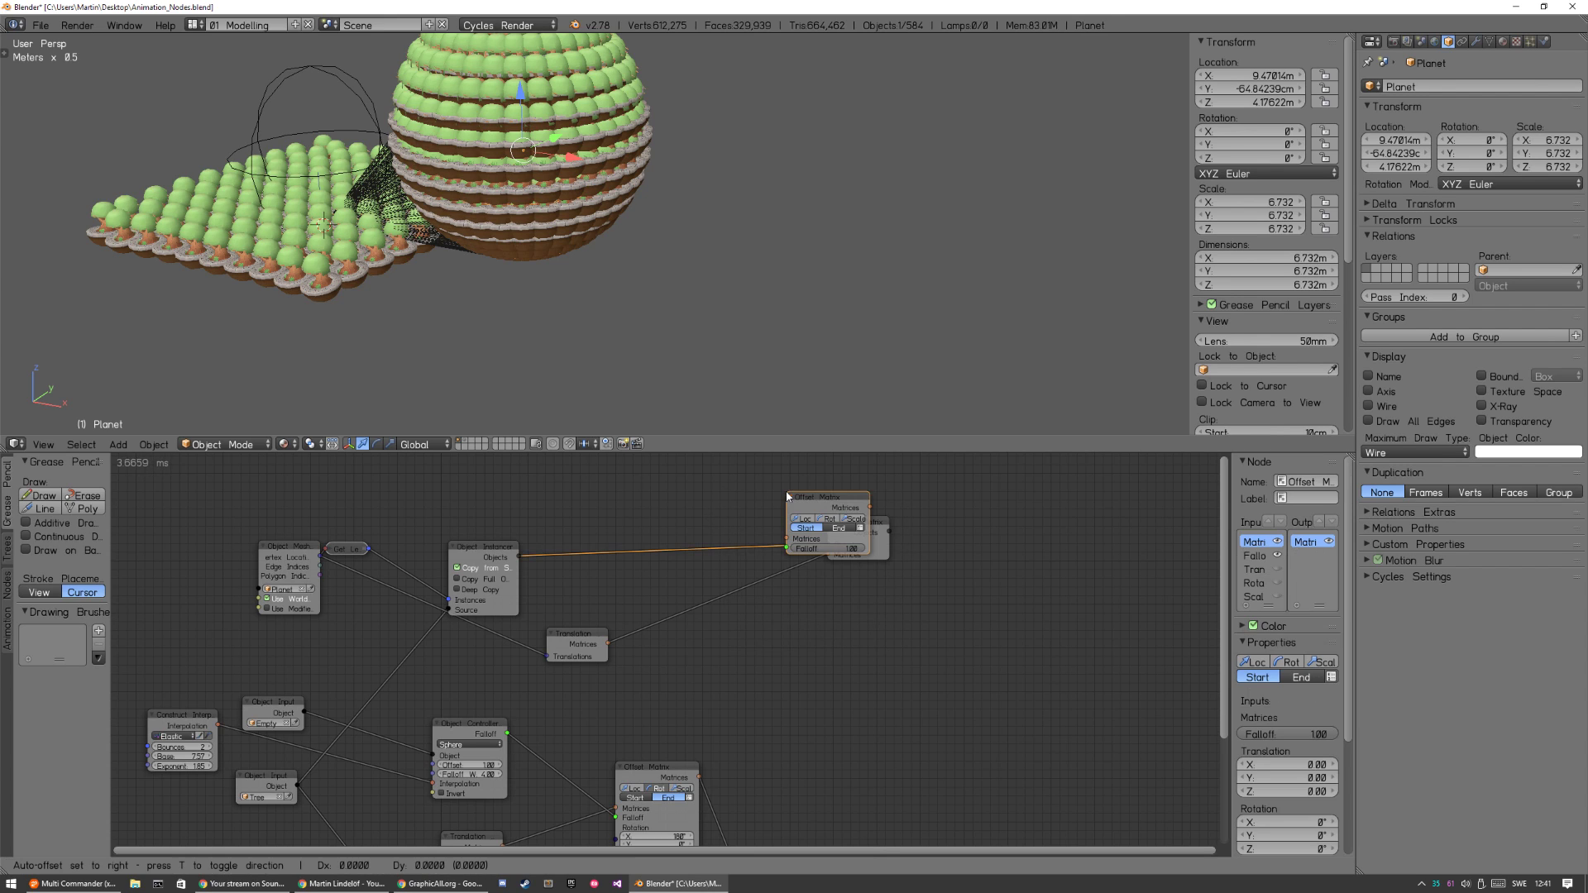
click(707, 582)
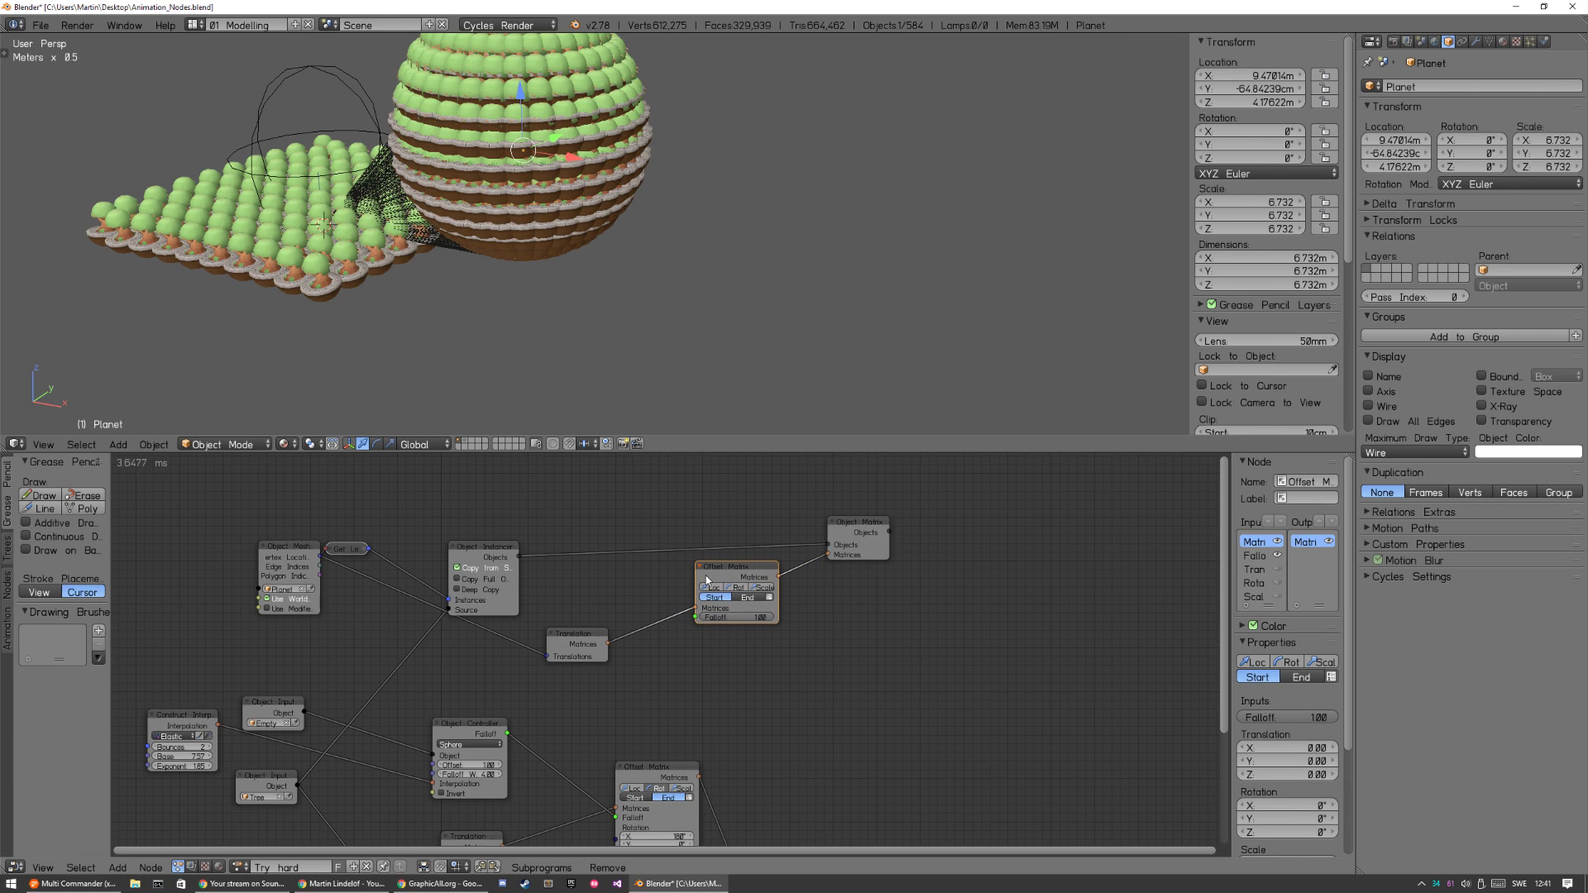
mouse_move(741, 568)
mouse_down()
mouse_move(789, 644)
mouse_move(732, 584)
mouse_up()
click(755, 602)
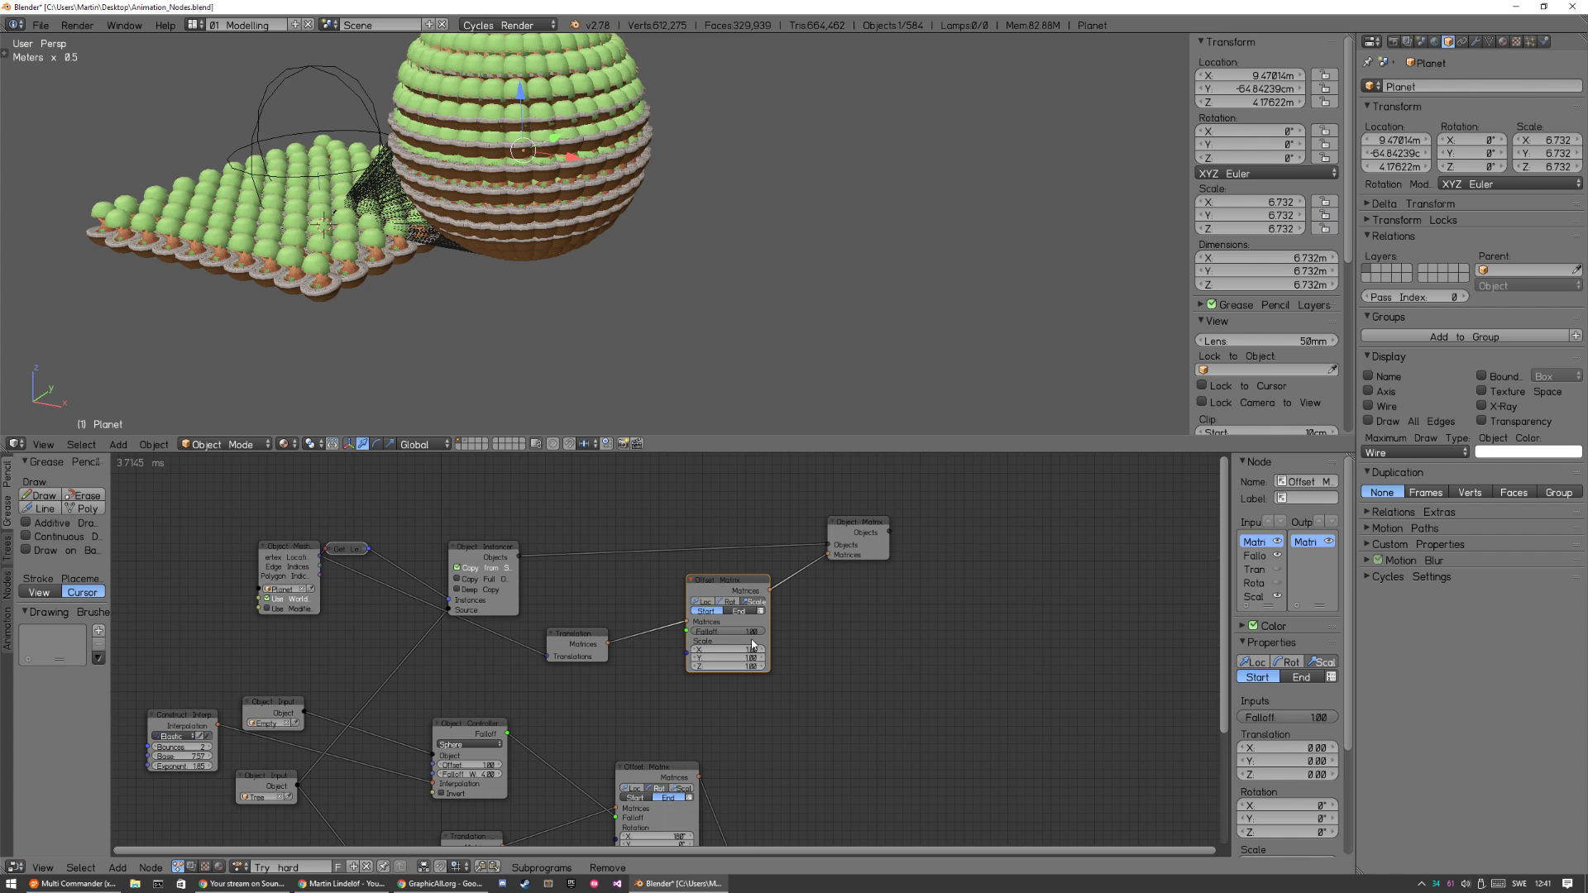
Try an X scale of 0 on the new Offset Matrix node with both the Start and End options.
drag(728, 650, 735, 650)
click(736, 650)
text(0)
key(Return)
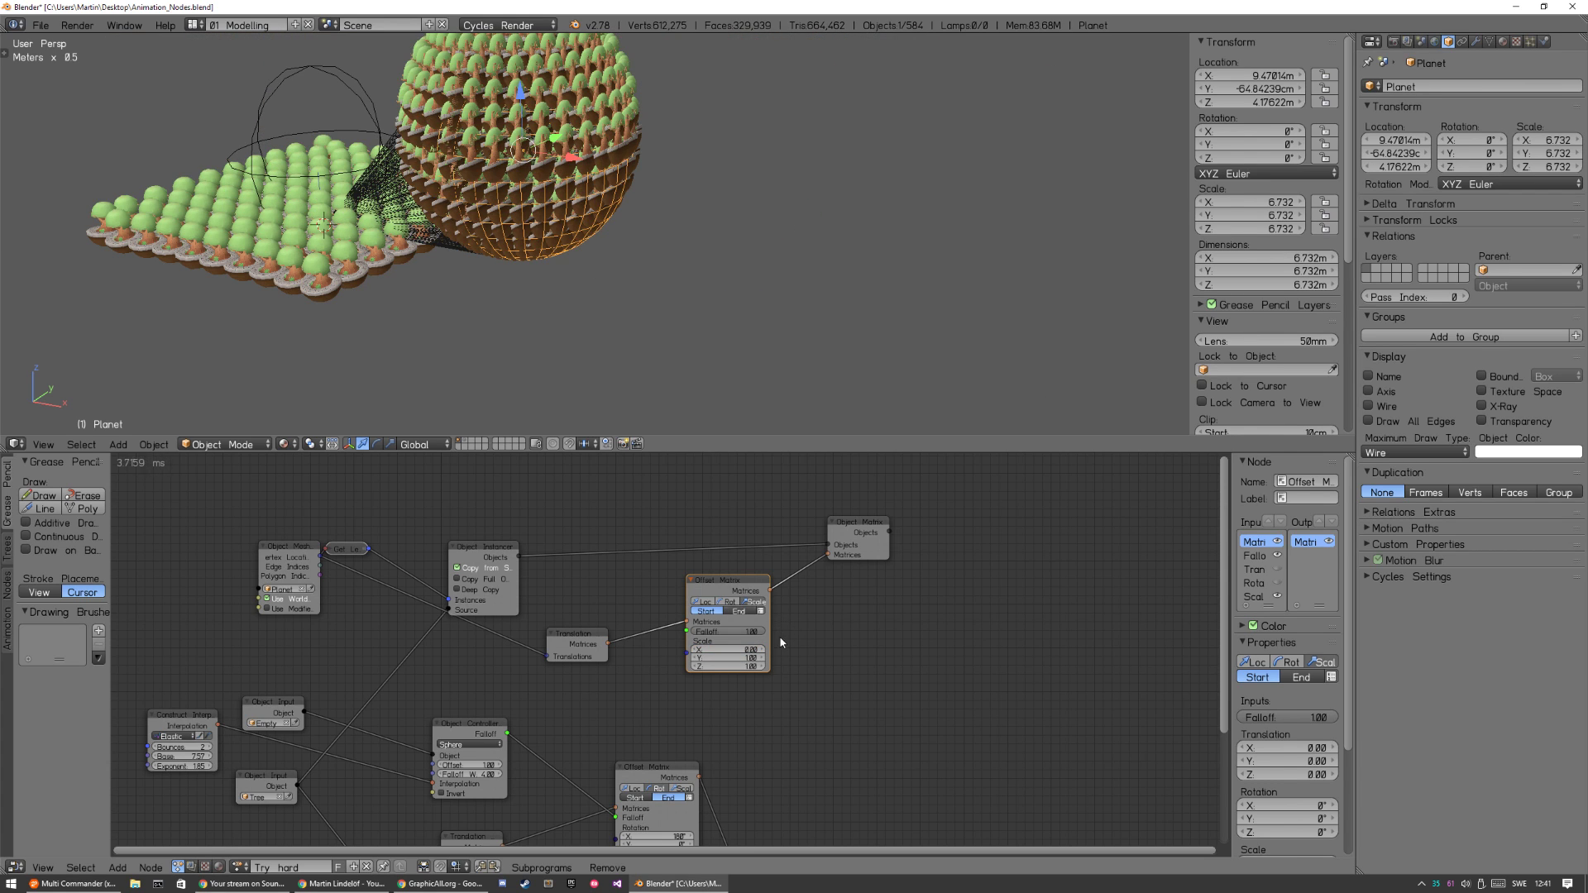
click(741, 611)
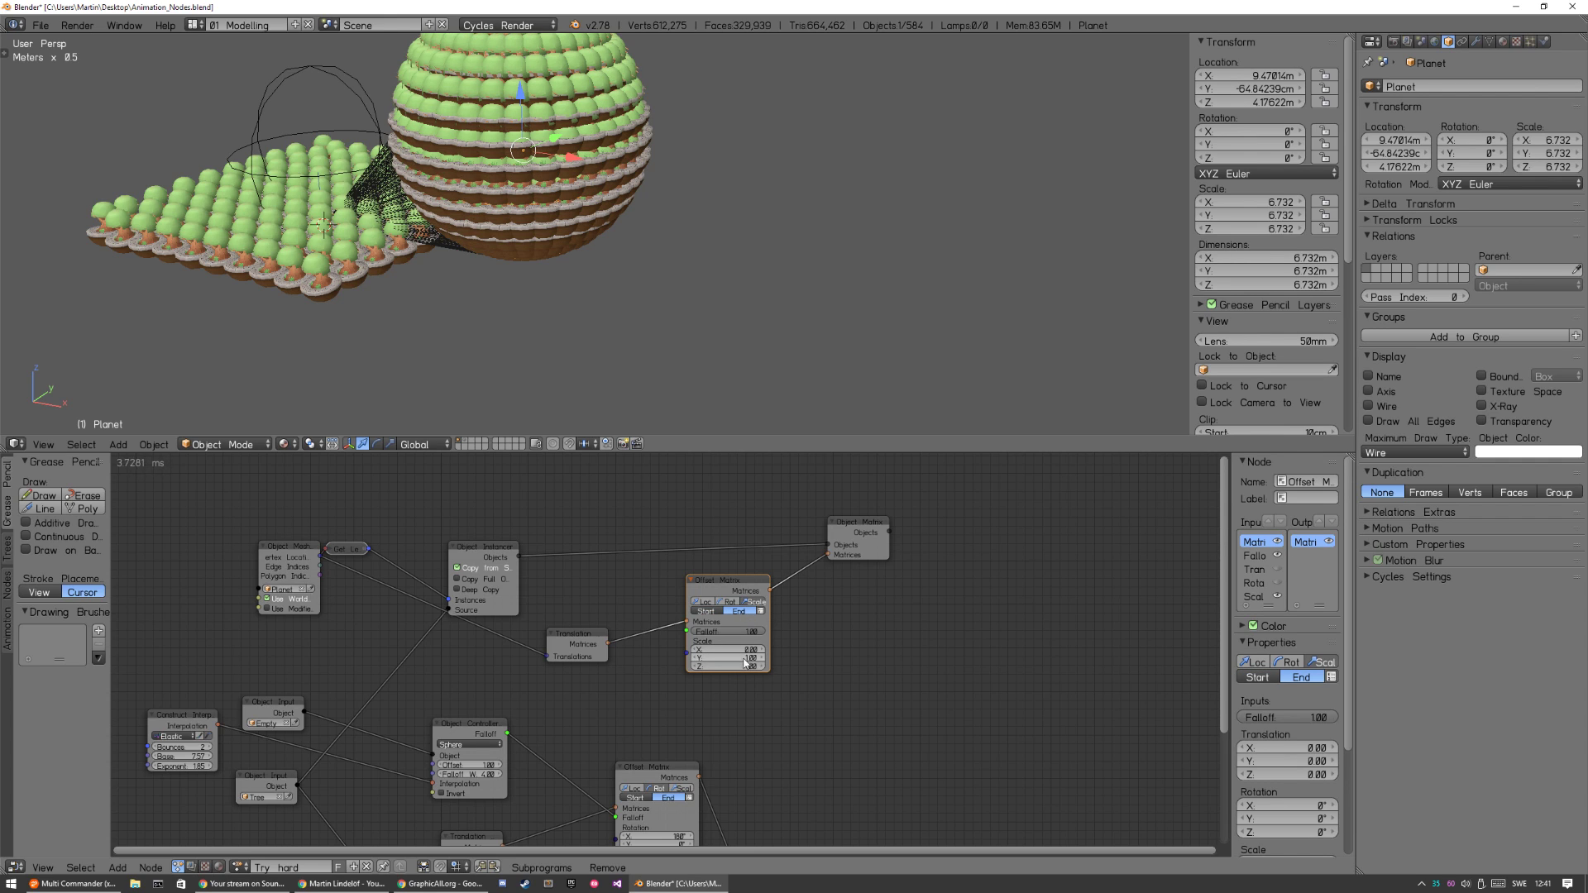
mouse_move(732, 631)
mouse_down()
mouse_move(616, 623)
mouse_move(741, 633)
mouse_up()
click(705, 611)
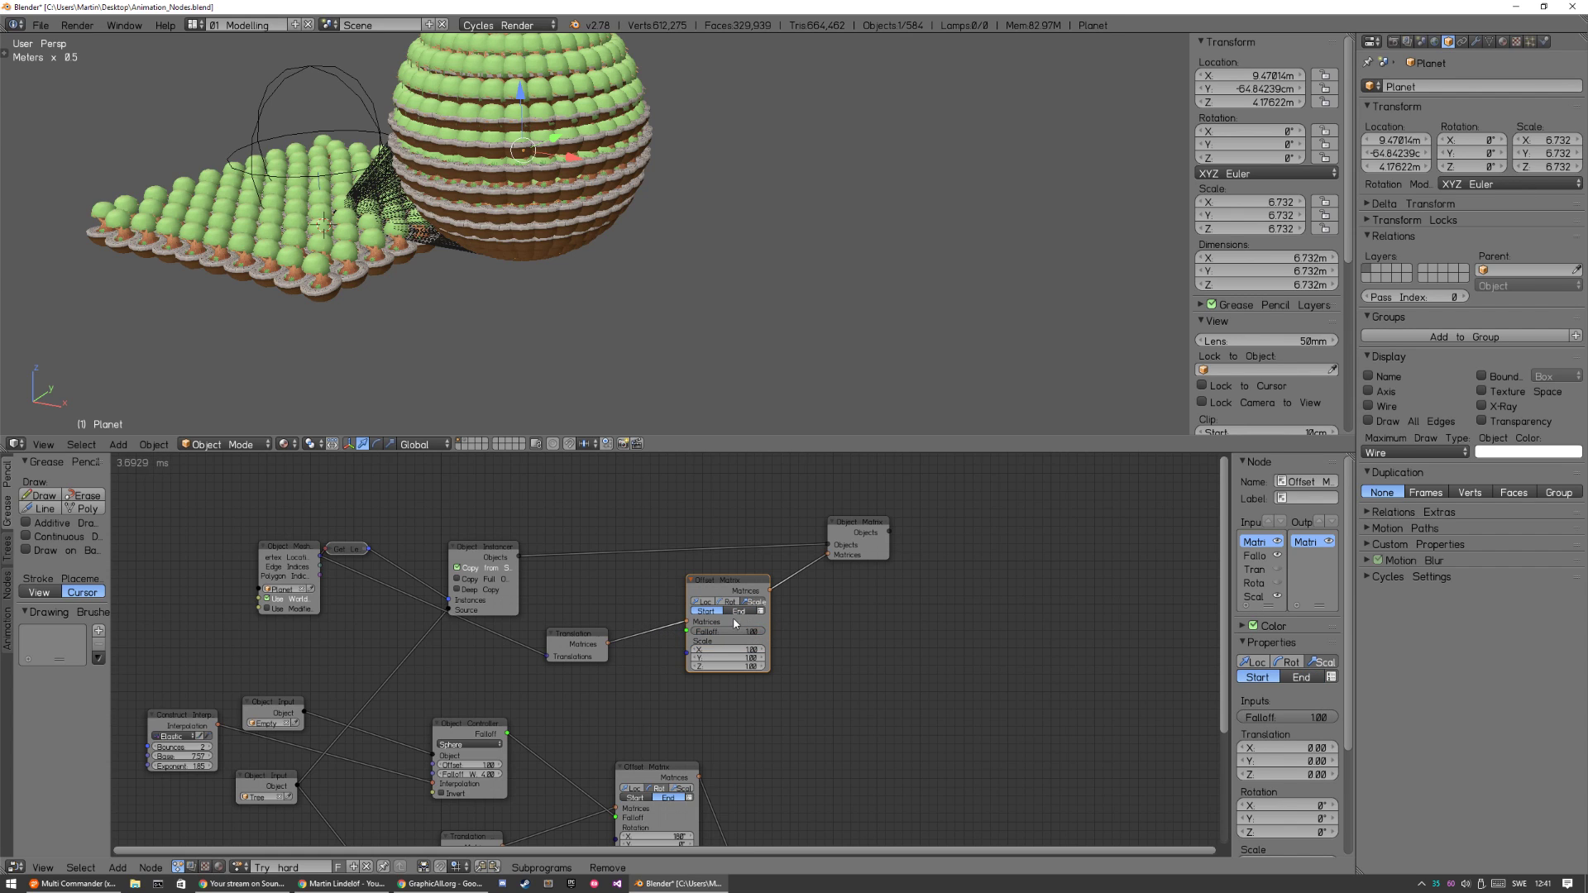
Add a cube-shaped empty beside the planet at about X 10.49, Y 6.94, Z 3.73 m and scale it to about 4.53.
key(a)
key(shift+a)
mouse_move(641, 191)
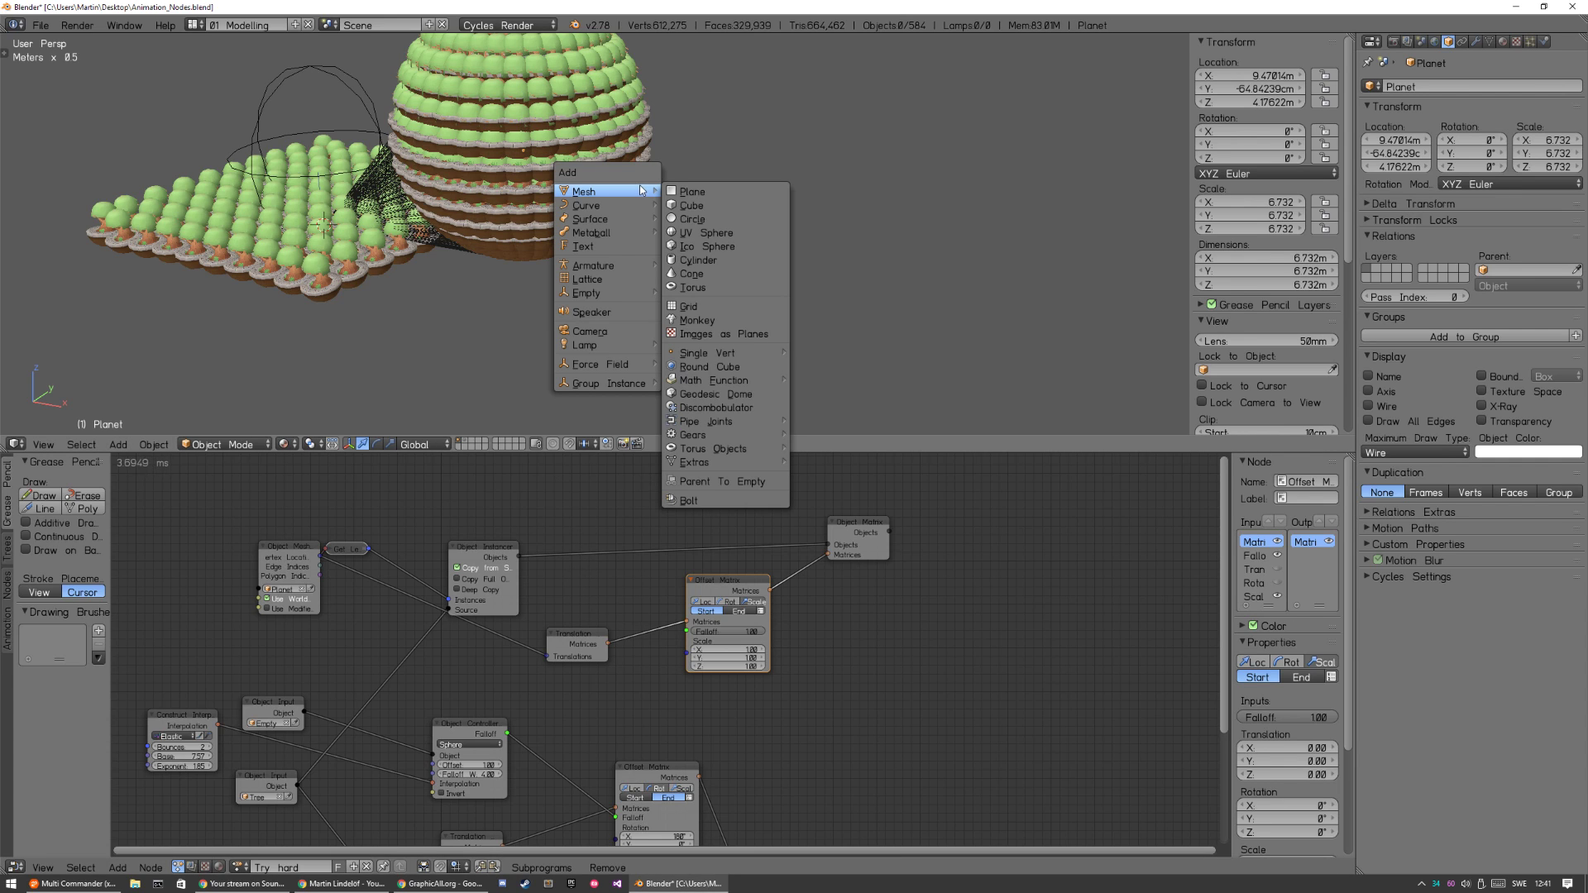
mouse_move(624, 295)
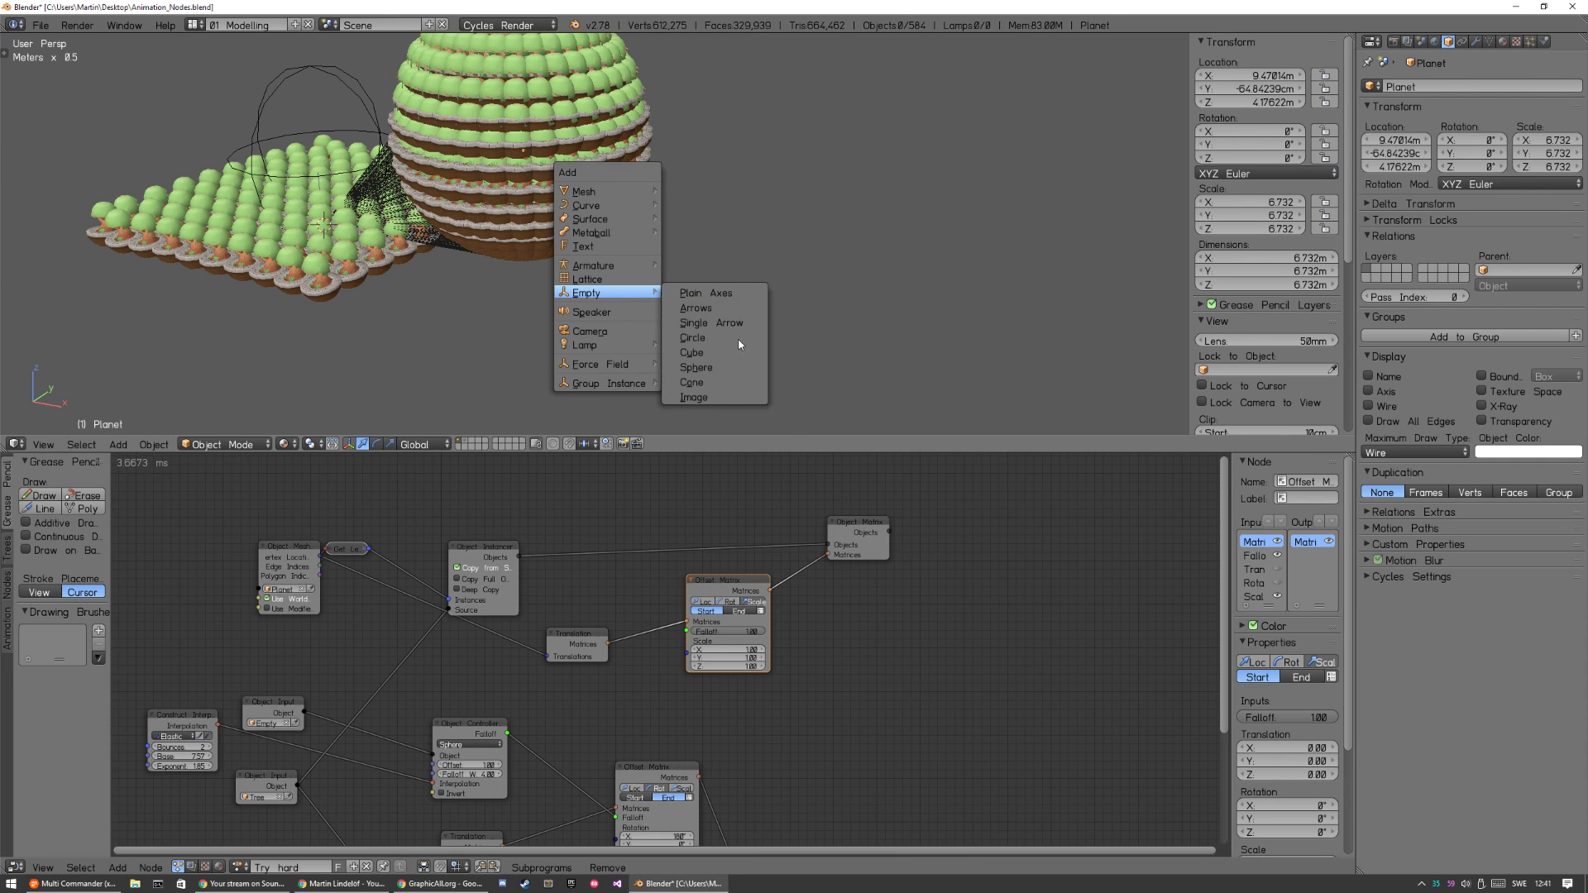
click(688, 352)
key(g)
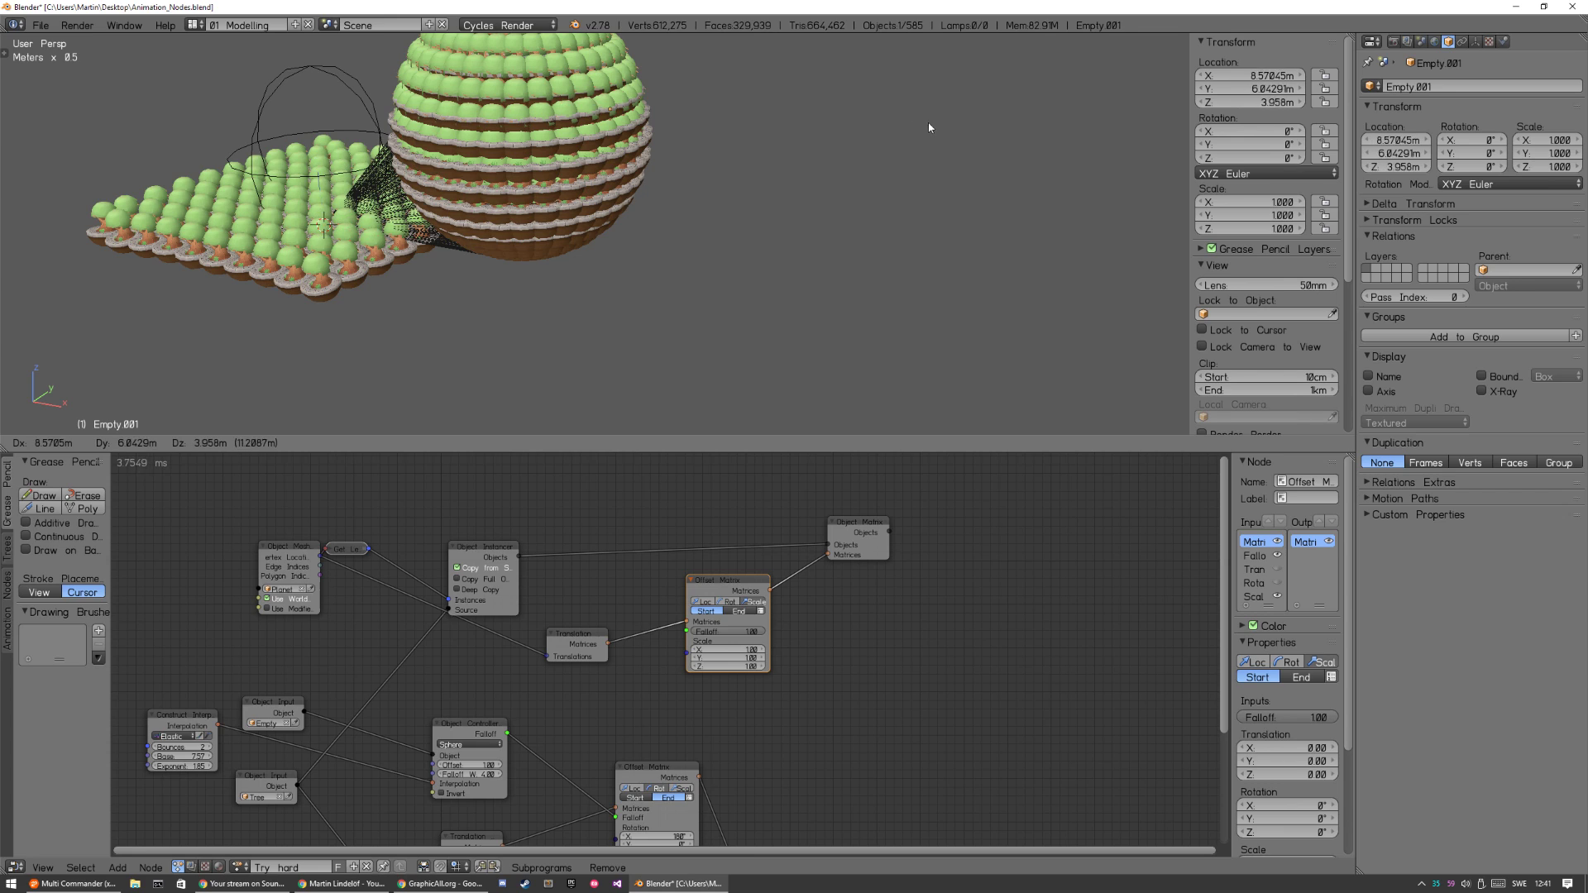
click(972, 117)
key(s)
click(296, 615)
Duplicate the Empty's Object Input node, place the copy above the planet's Object Instancer, and assign the new cube empty to it.
click(261, 705)
key(shift+d)
click(505, 492)
click(530, 506)
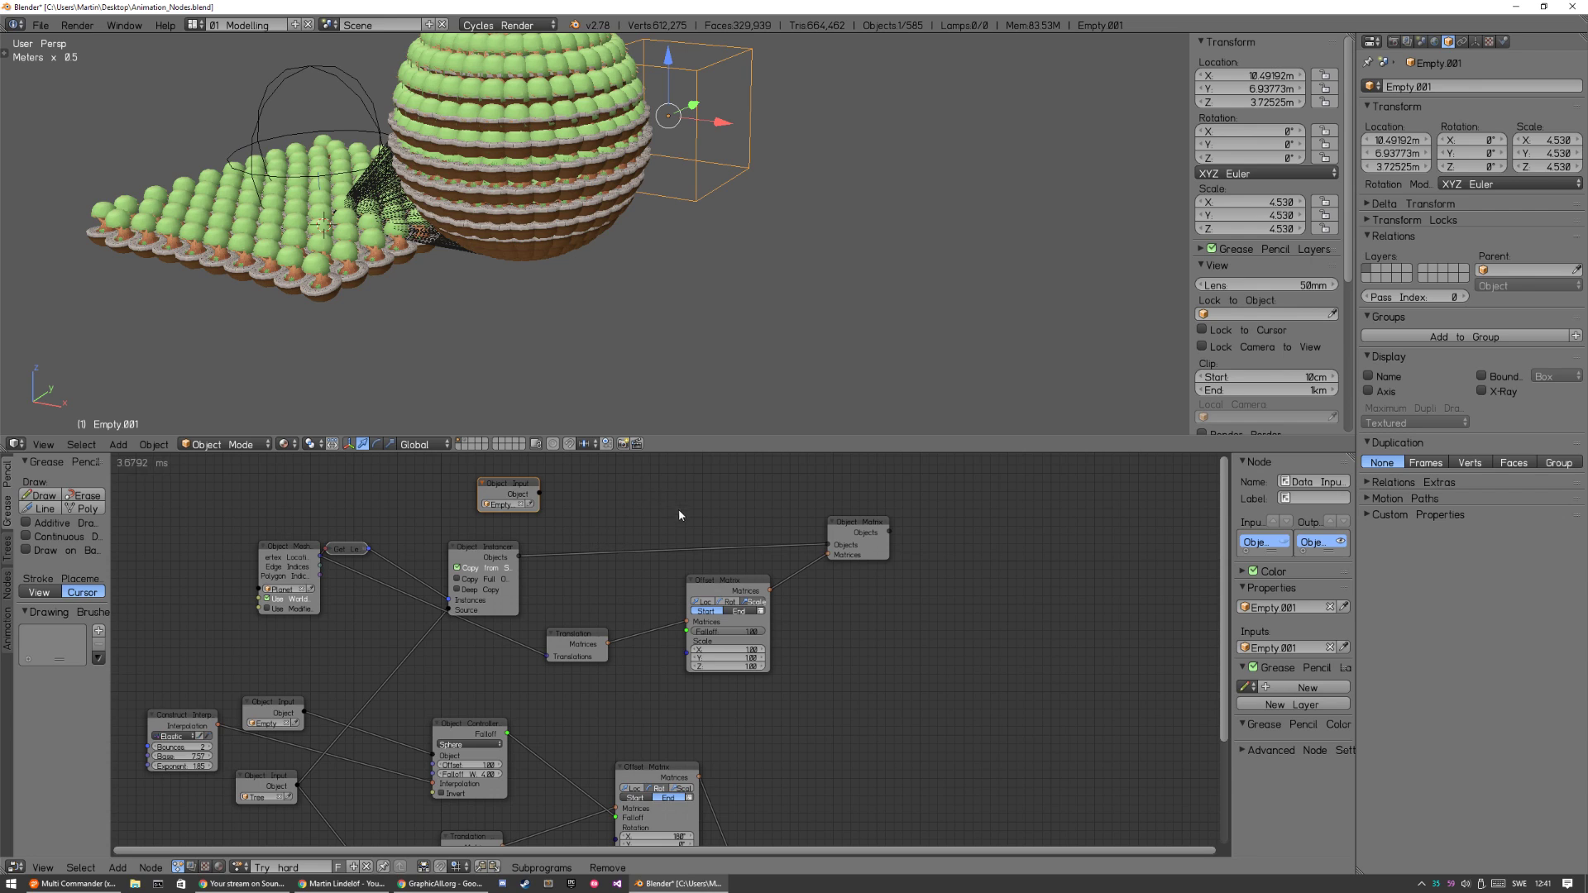
Add an Object Controller Falloff node fed by the cube empty and connect its falloff to the planet's Offset Matrix node.
key(a)
key(shift+a)
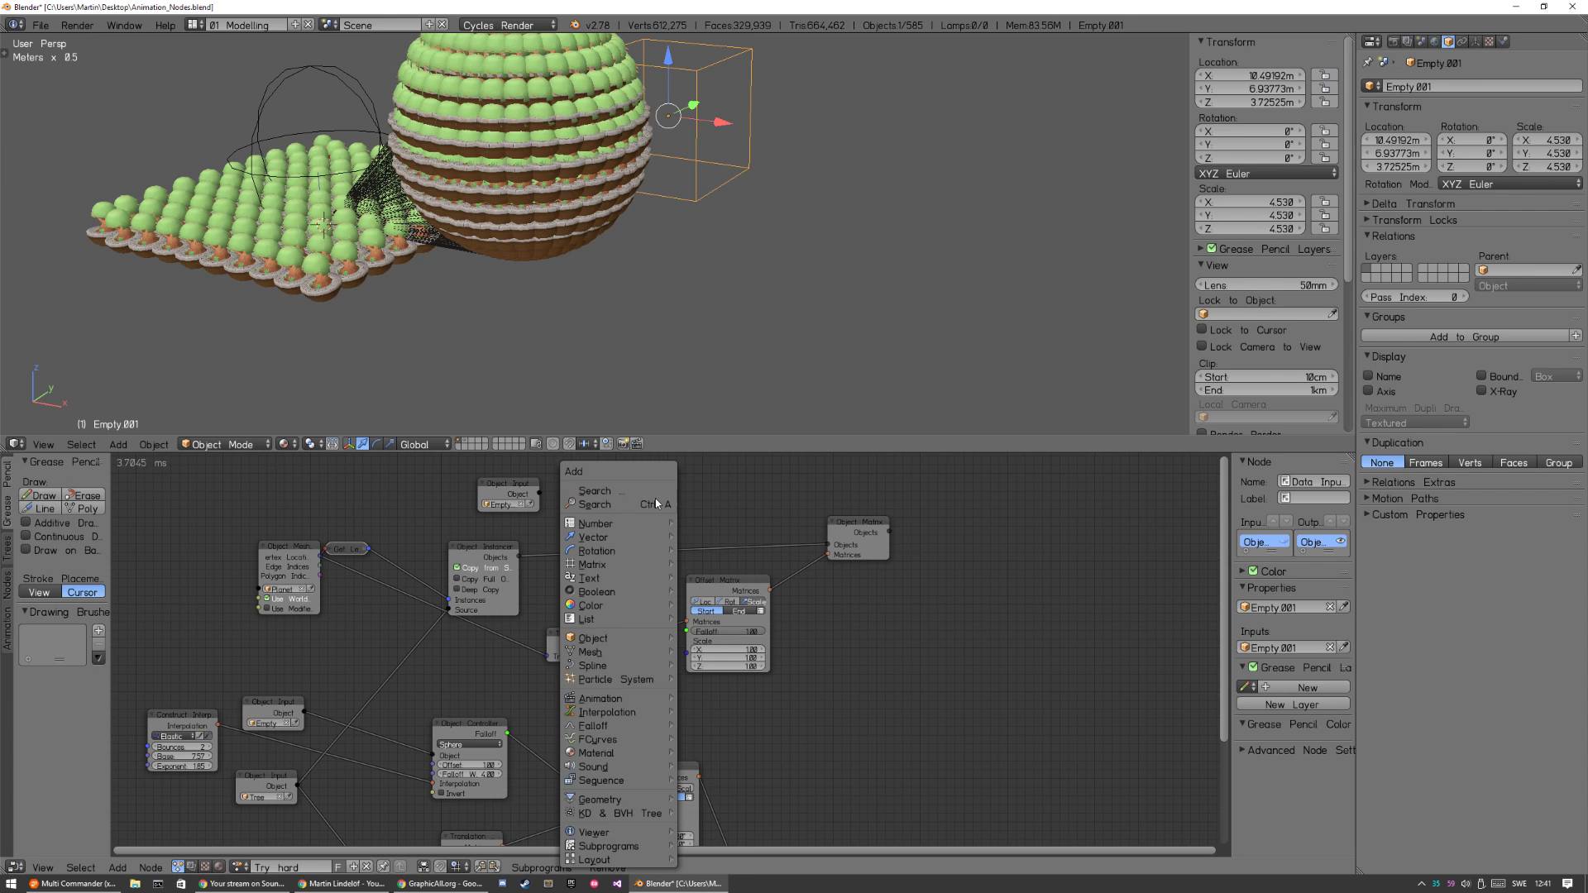
key(shift+a)
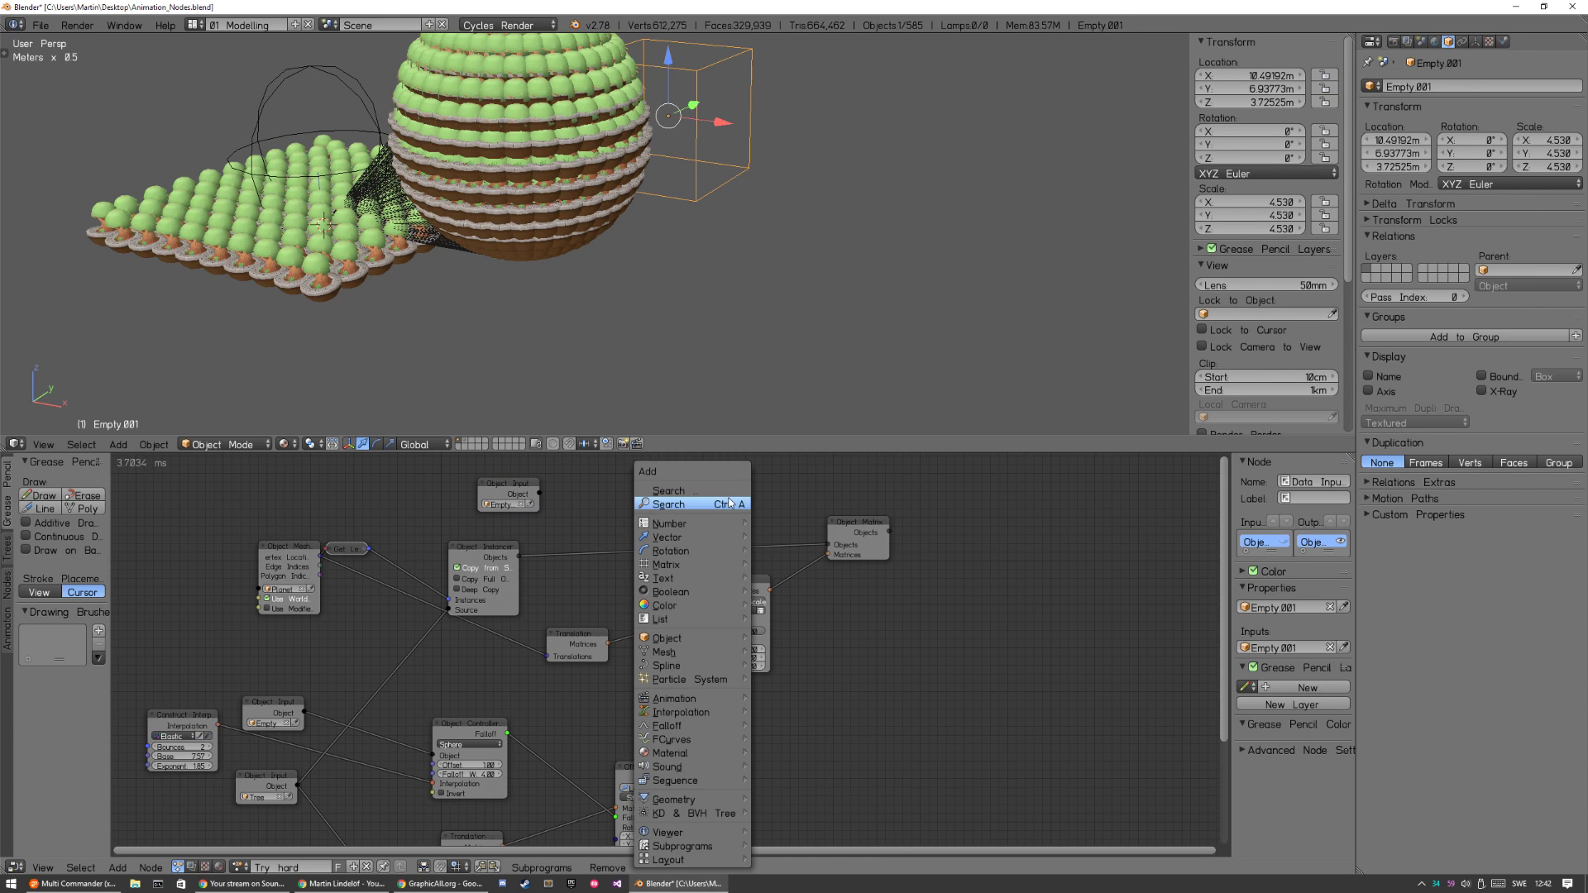
mouse_move(695, 725)
click(817, 484)
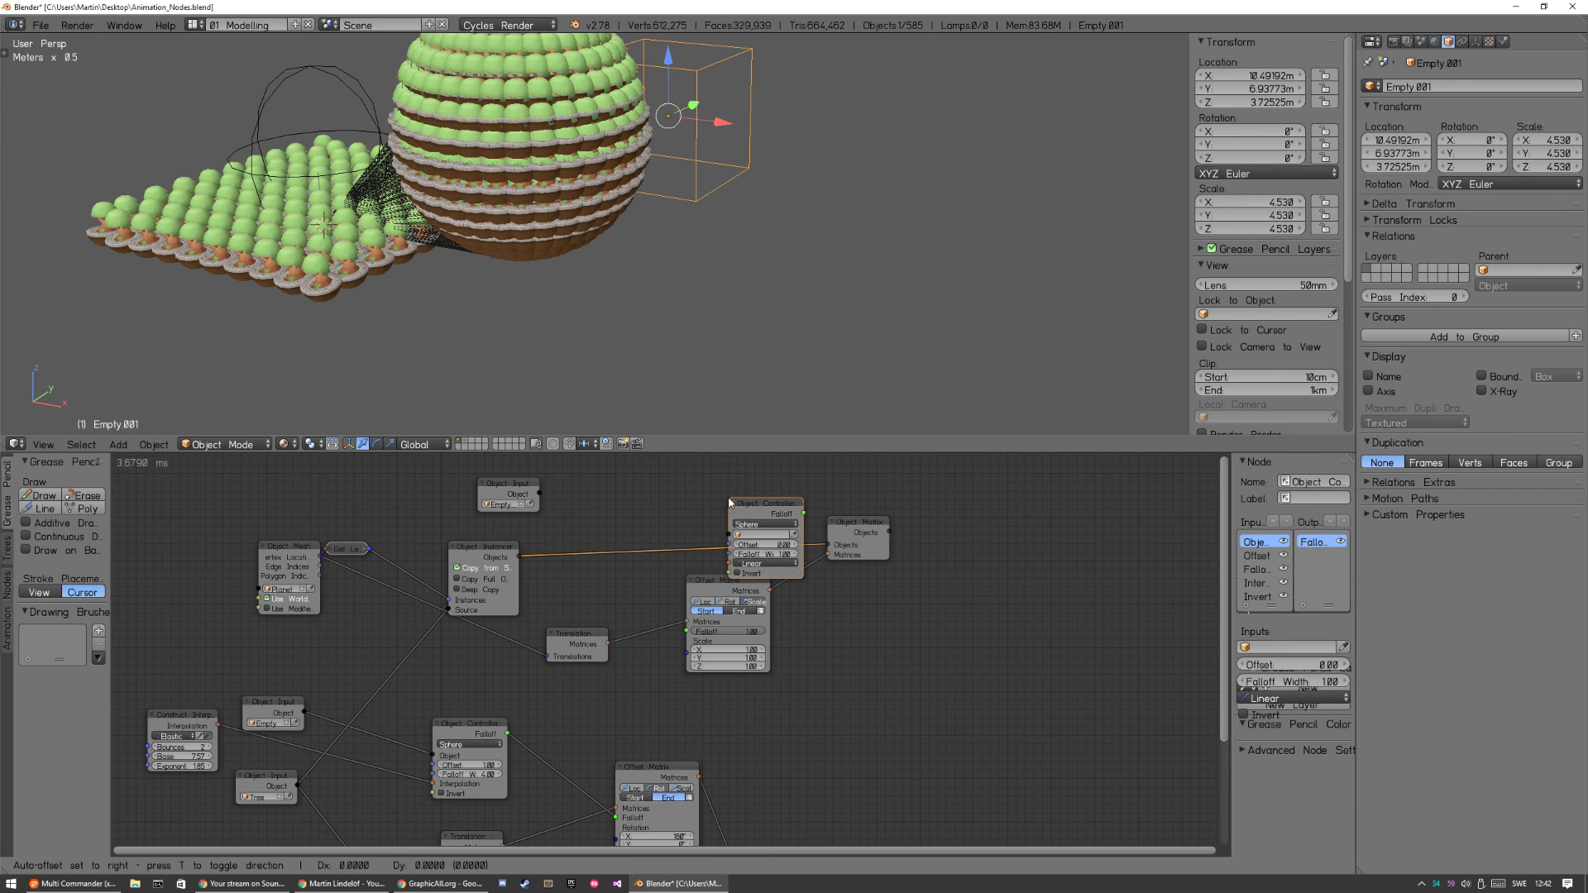
click(566, 484)
drag(540, 495, 687, 631)
drag(581, 471, 687, 633)
Move the cube empty around the planet to test the falloff, placing it at about X 10.23, Y 6.66, Z 3.39 m.
key(g)
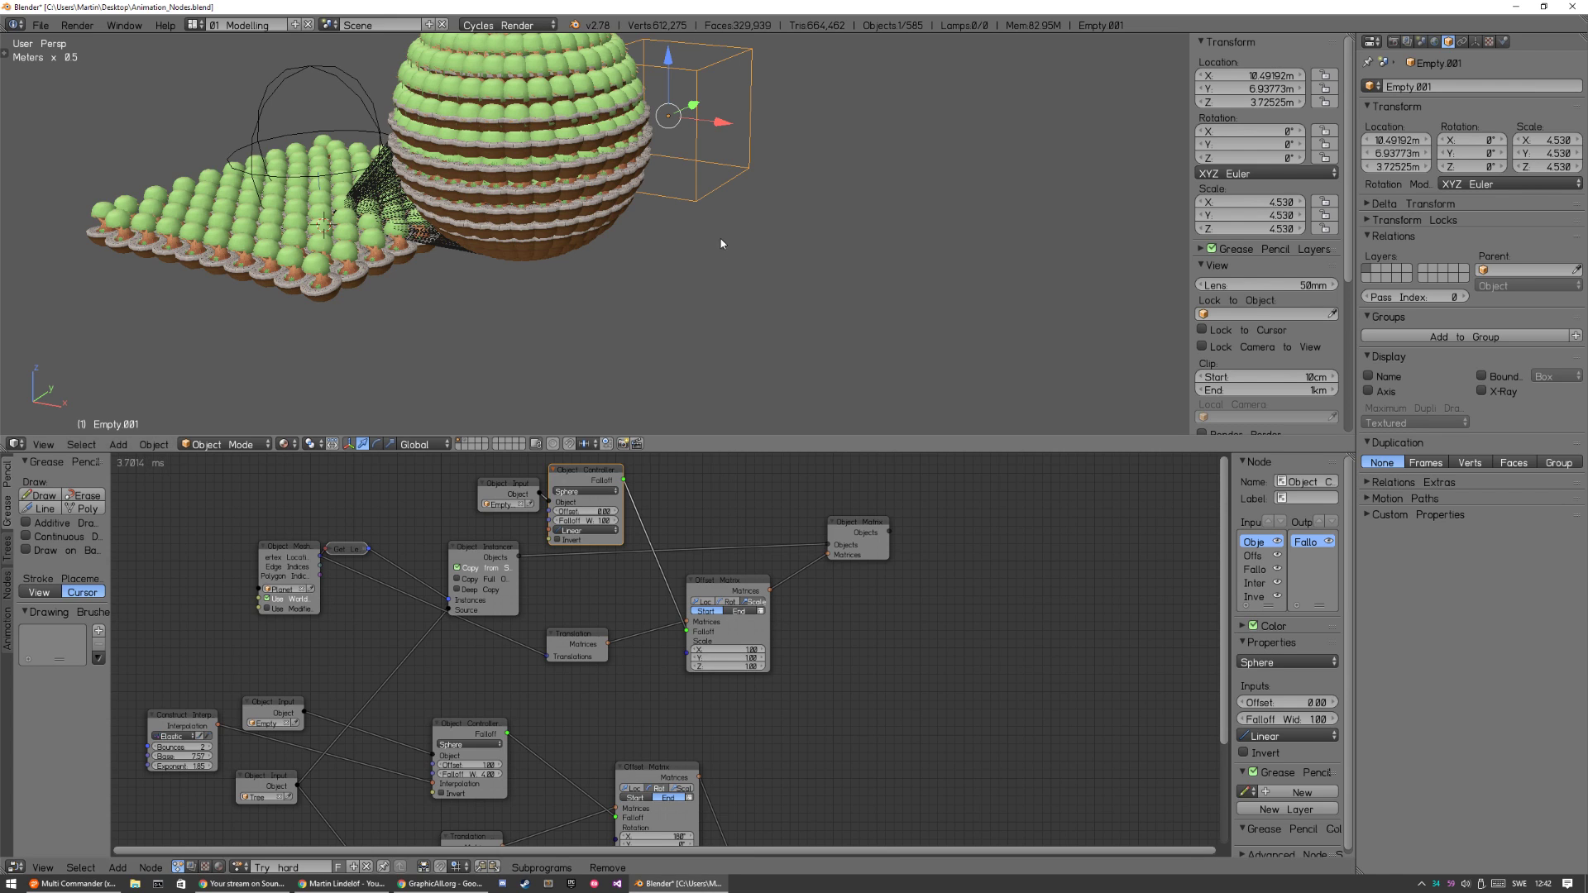
click(708, 301)
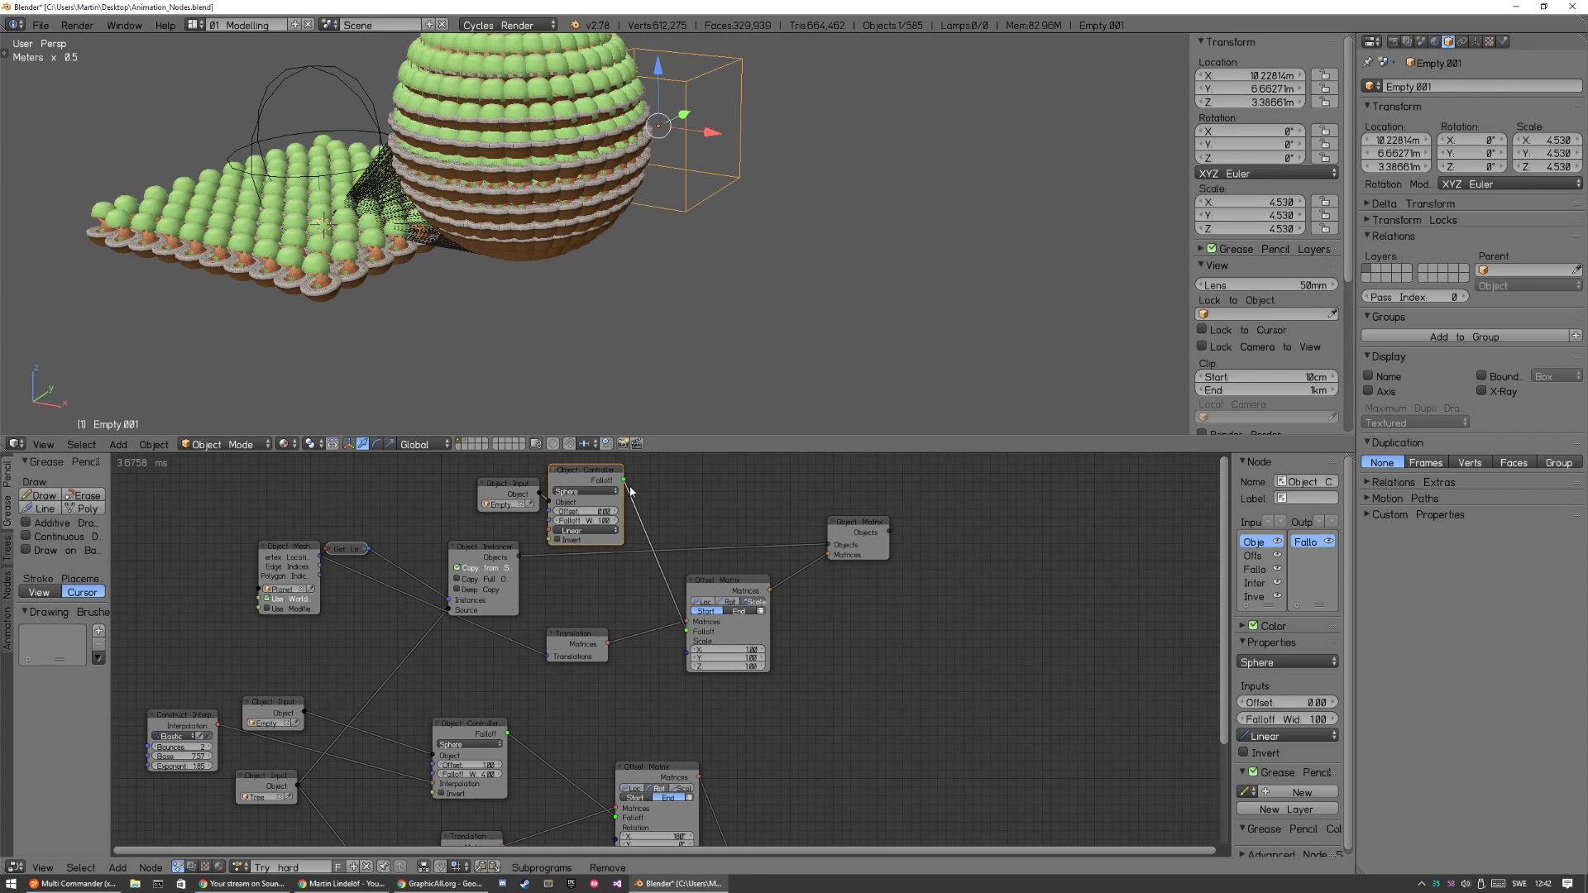
Spread the cube empty's input and falloff nodes apart, and set the falloff's Offset to 1 and Falloff Width to 3.
drag(507, 484, 436, 470)
drag(571, 470, 542, 460)
click(573, 497)
text(1)
key(Tab)
text(3)
key(Return)
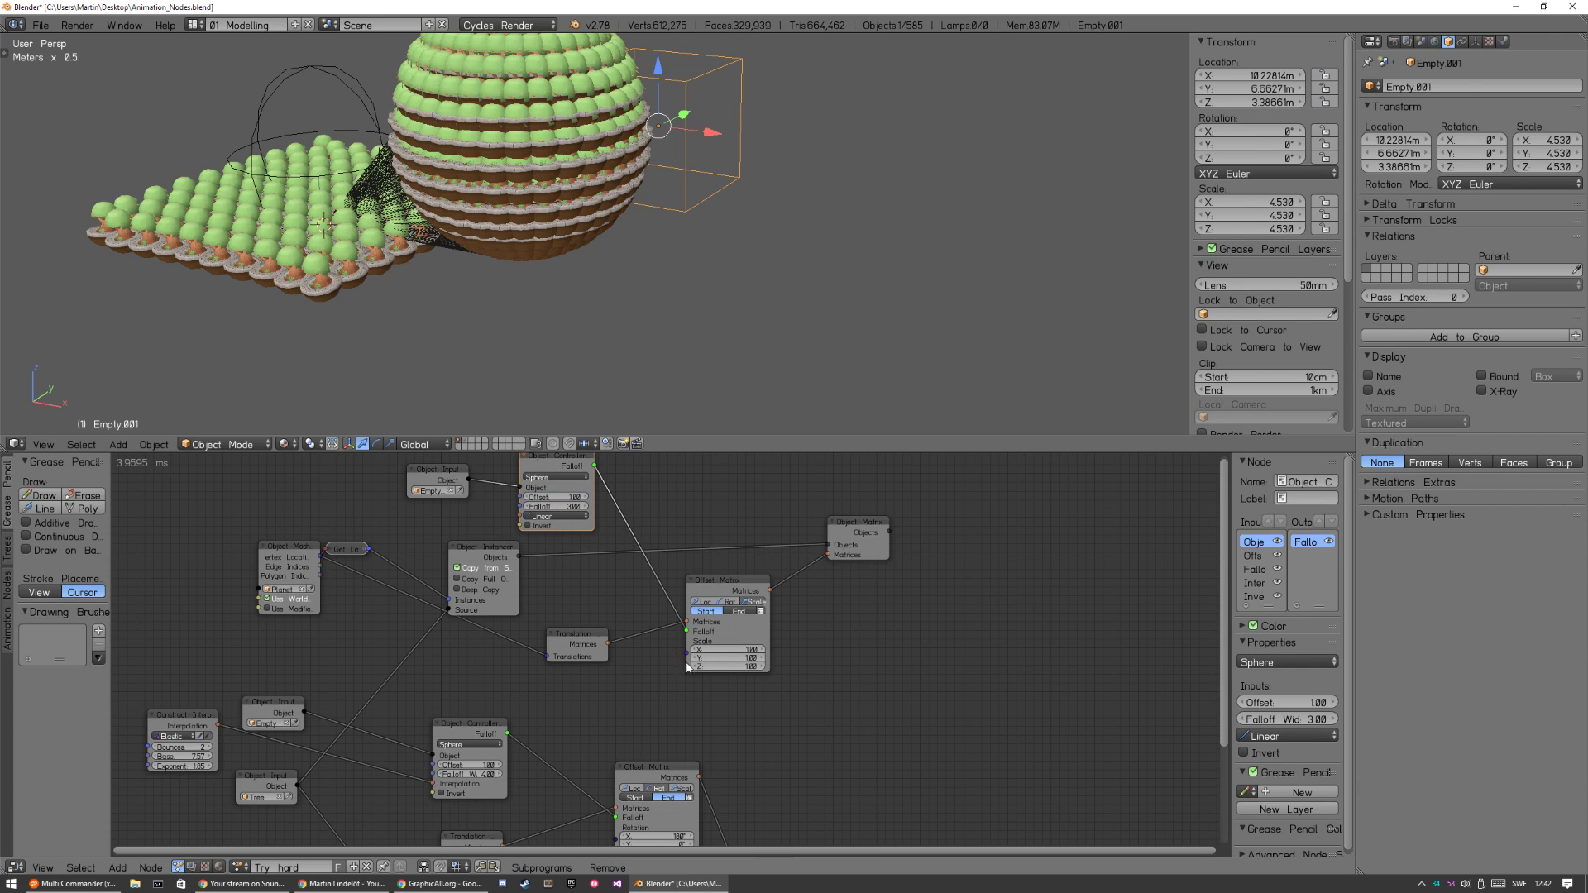
Switch the planet's Offset Matrix node to End, test it by moving the cube empty, and set its X, Y and Z scale to 0.
click(741, 622)
key(g)
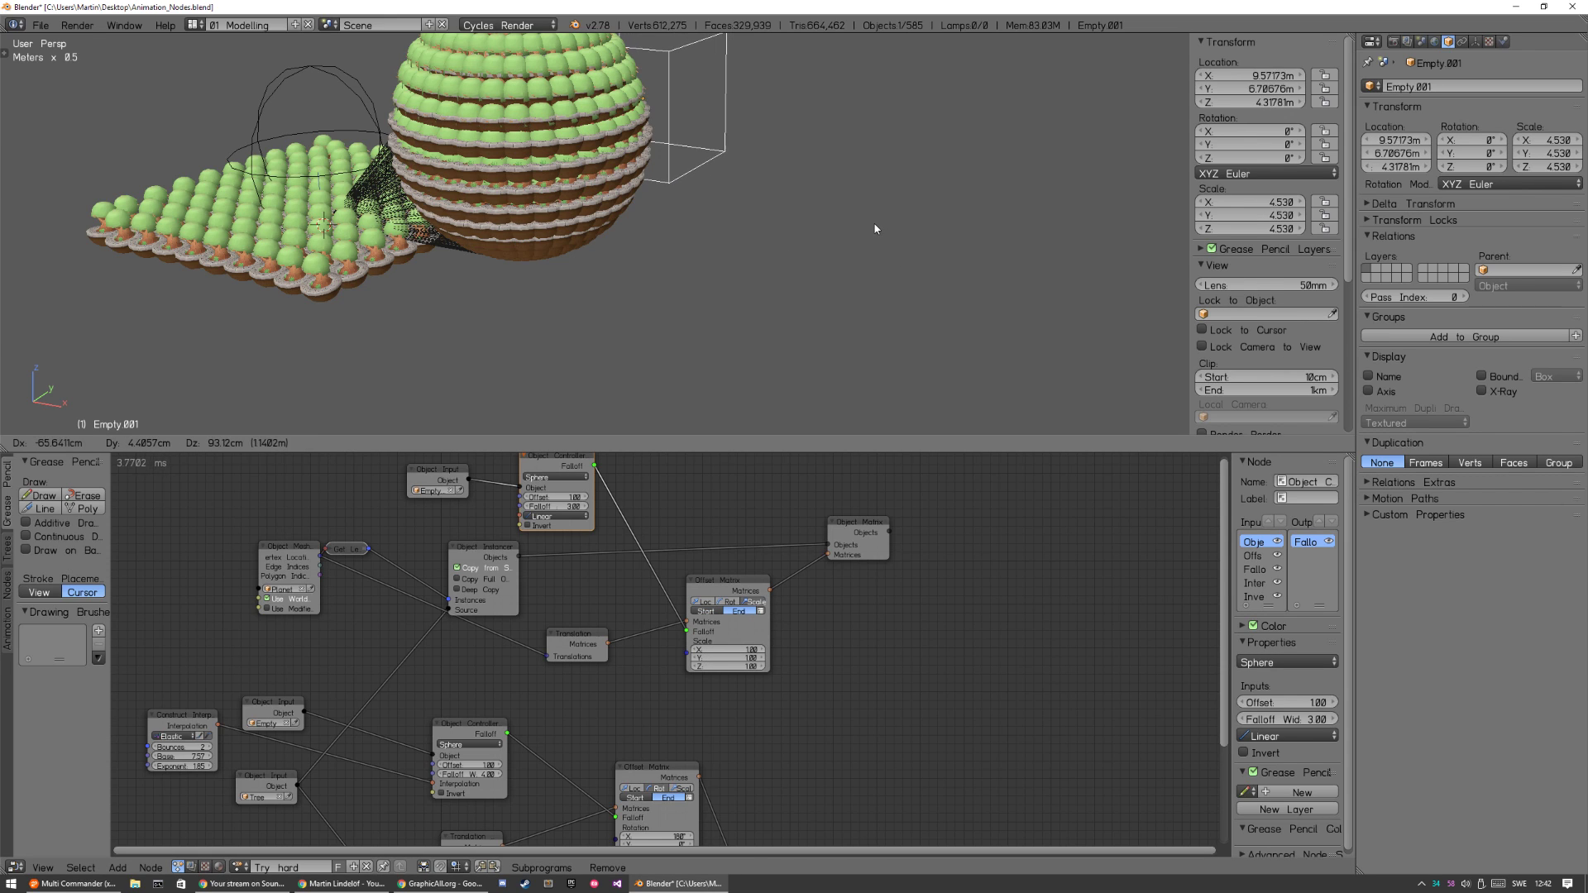
click(786, 348)
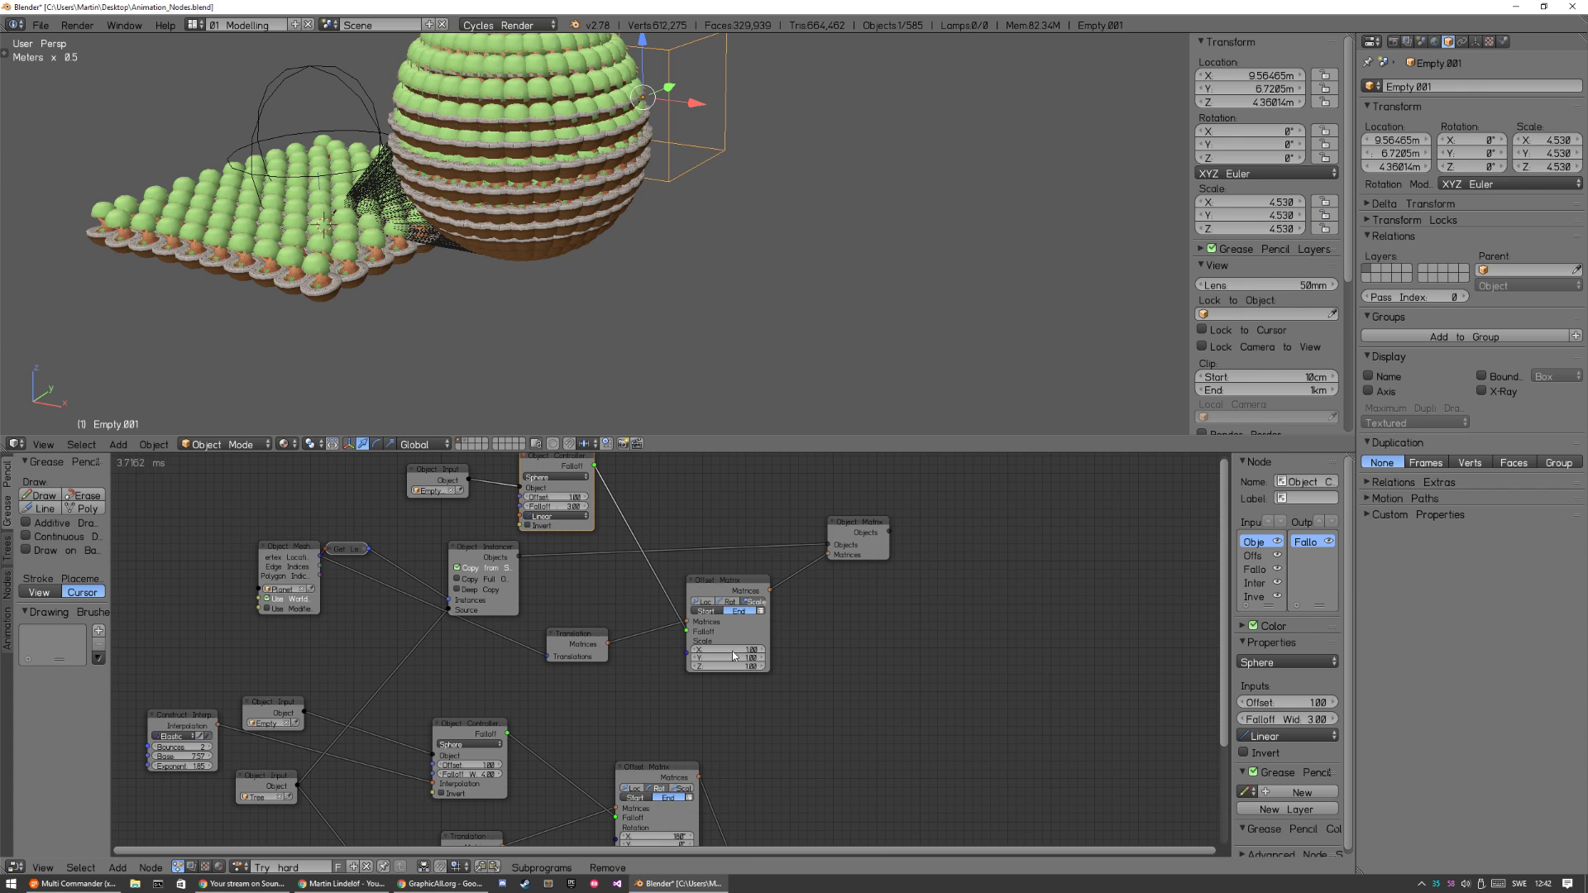
drag(733, 650, 731, 667)
text(0)
key(Return)
Move the cube empty to about X 8.42, Y -2.68, Z 2.55 m against the planet and scale it to about 3.31.
key(g)
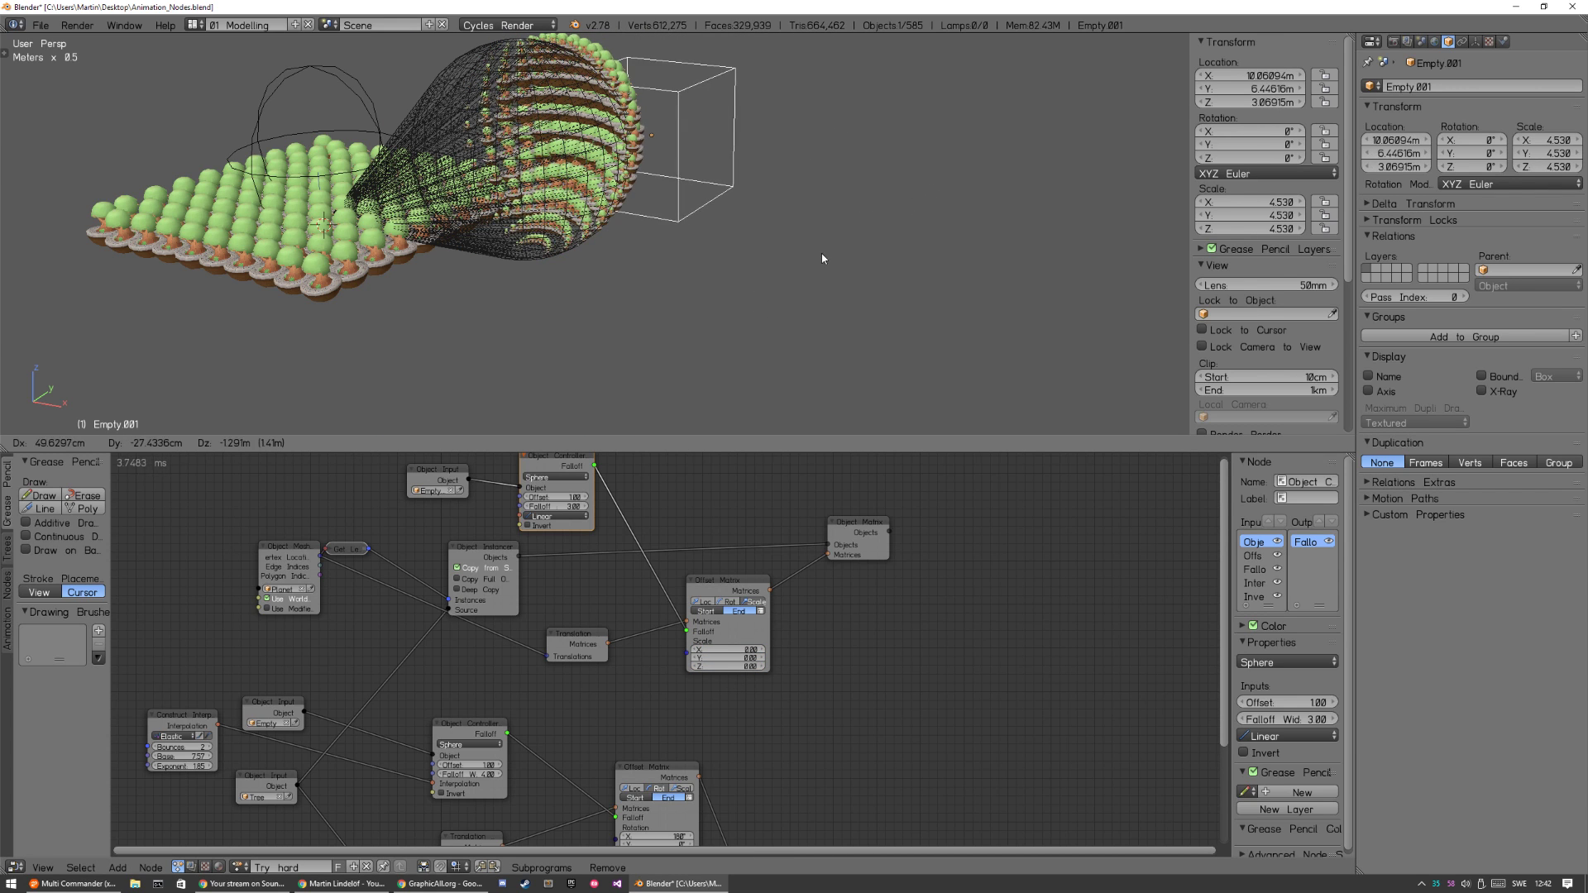
click(769, 275)
middle_drag(700, 307, 628, 283)
key(g)
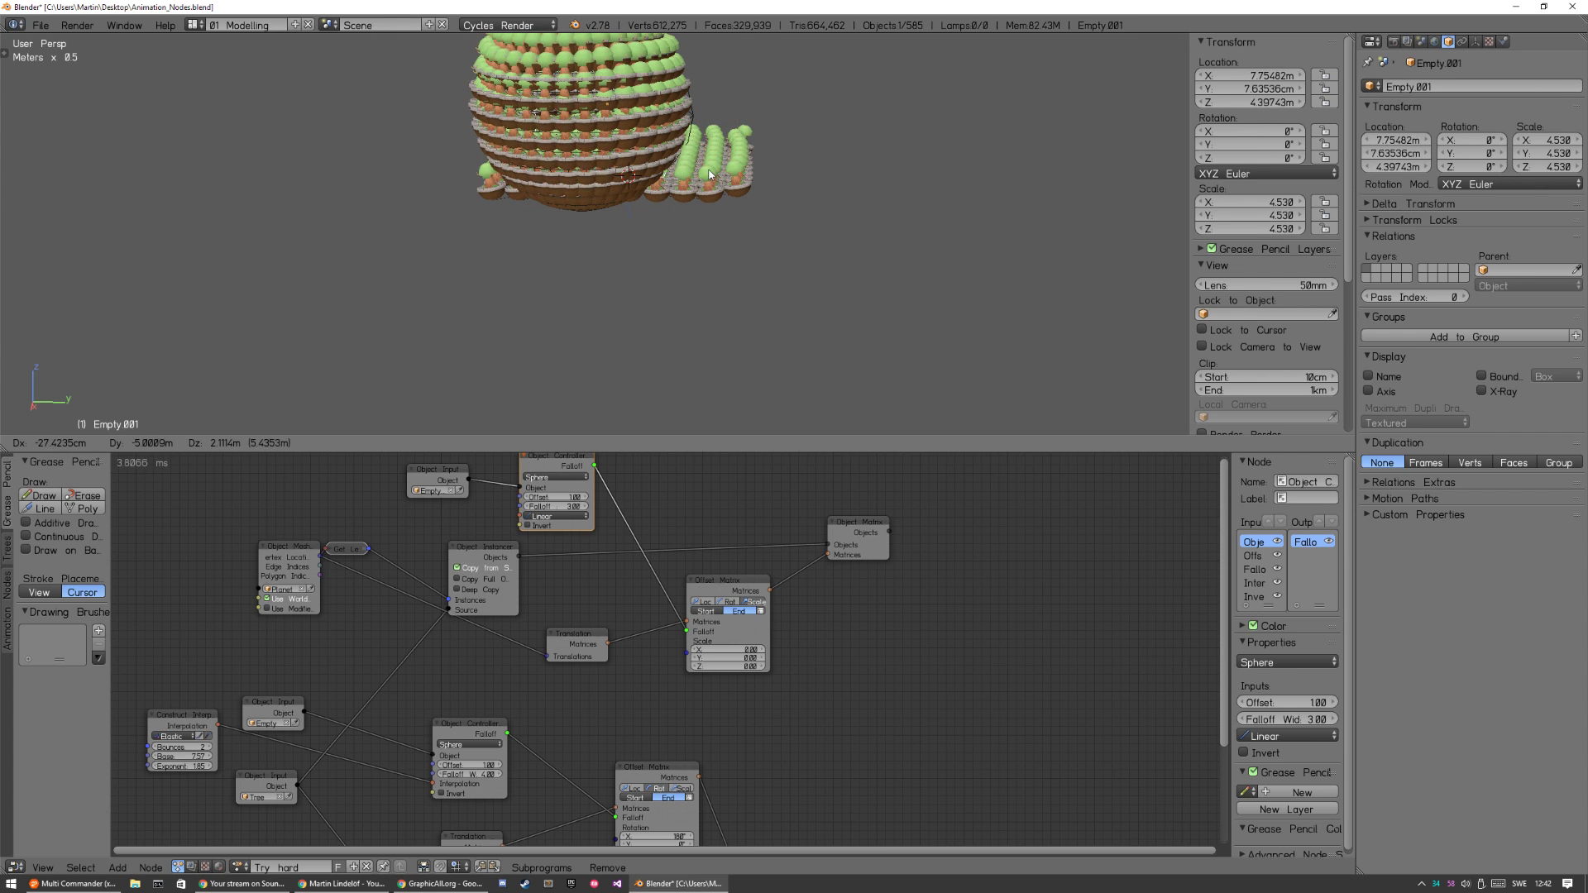
click(657, 217)
key(s)
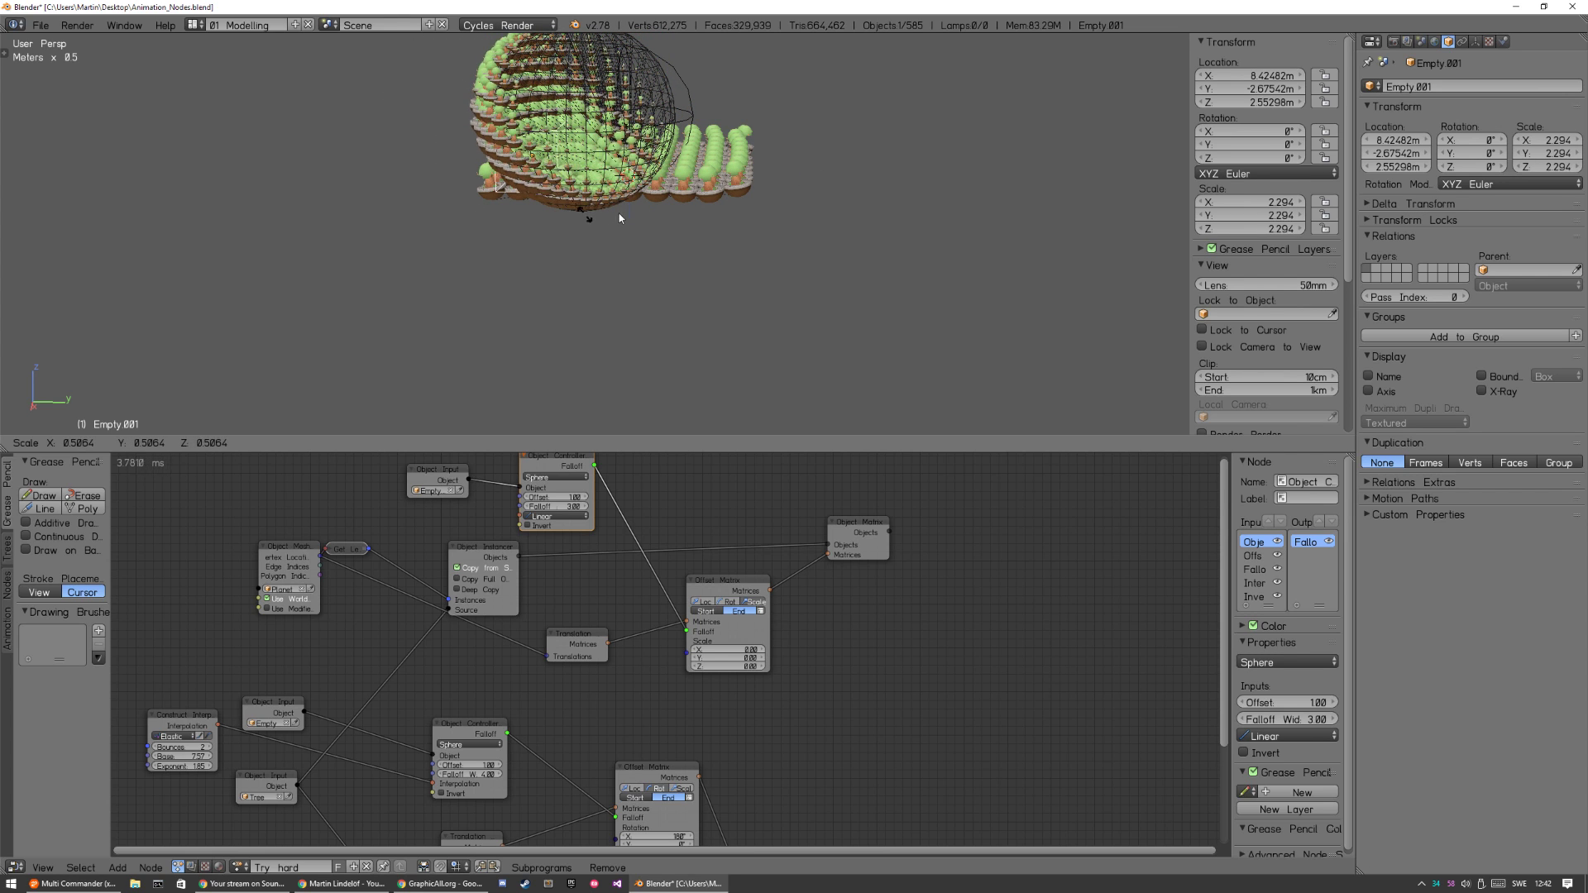
click(647, 196)
middle_drag(650, 215, 663, 290)
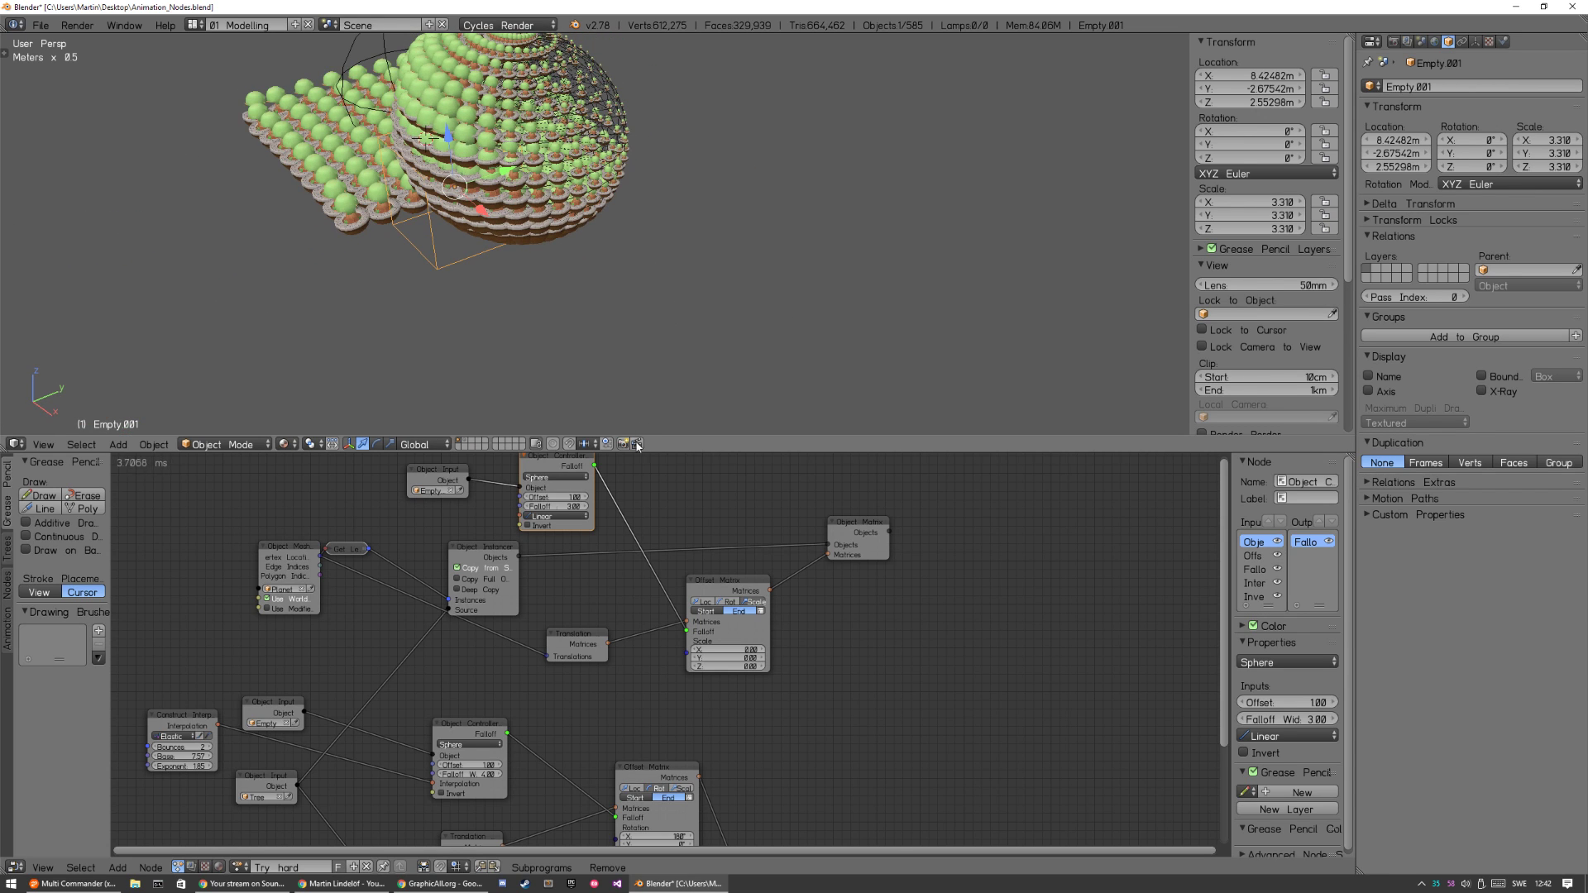
Add a Rotation Matrix node to the node tree and place it beside the planet's Object Matrix Output node.
click(590, 637)
click(711, 514)
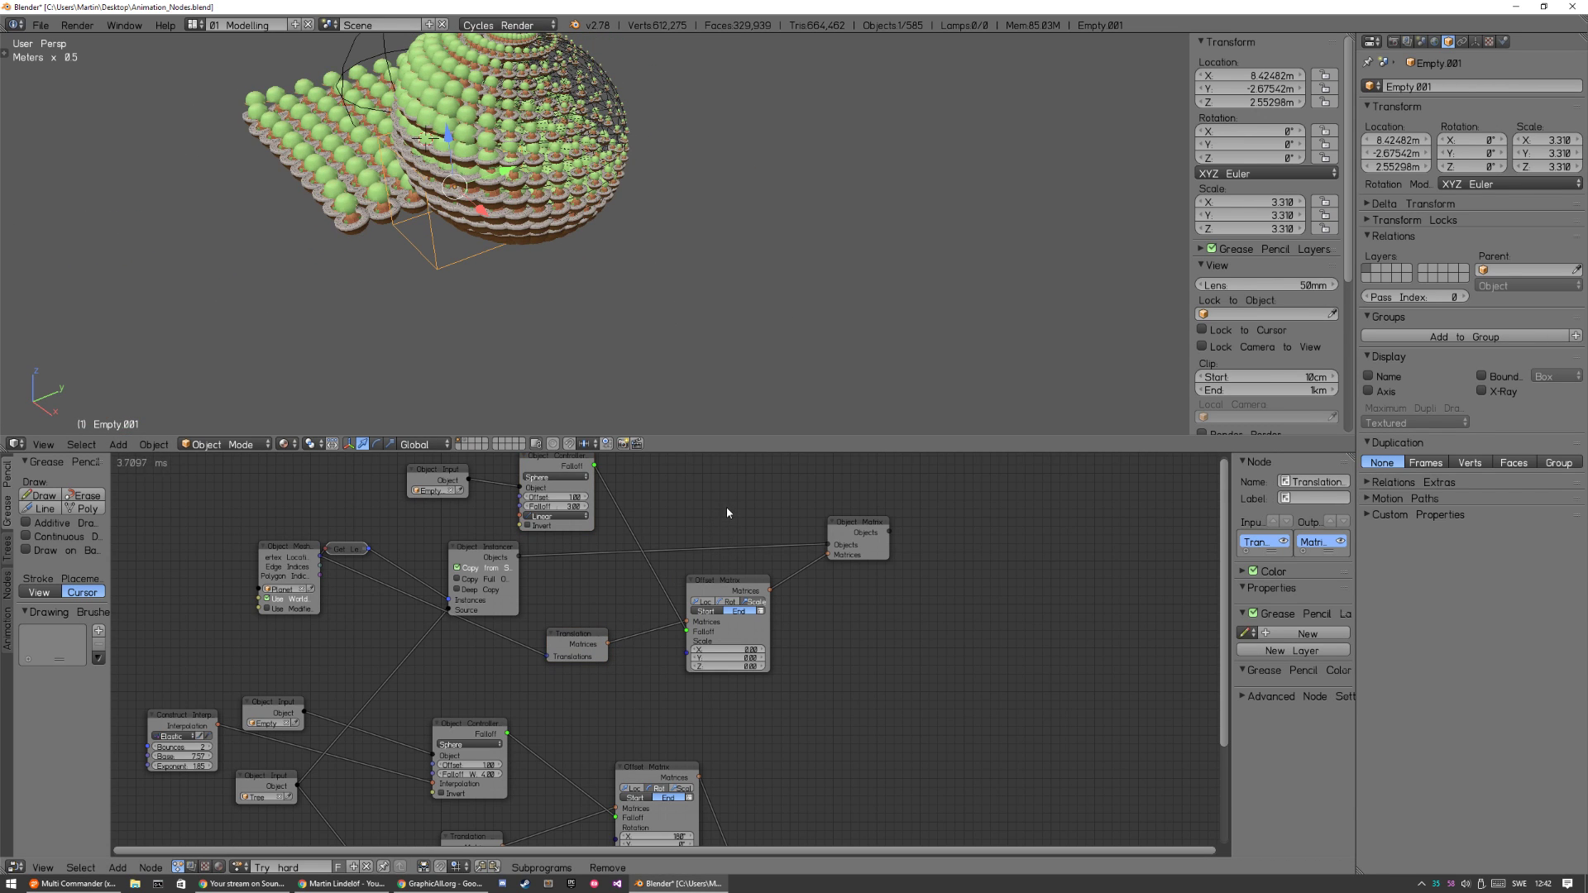
key(shift+a)
mouse_move(705, 344)
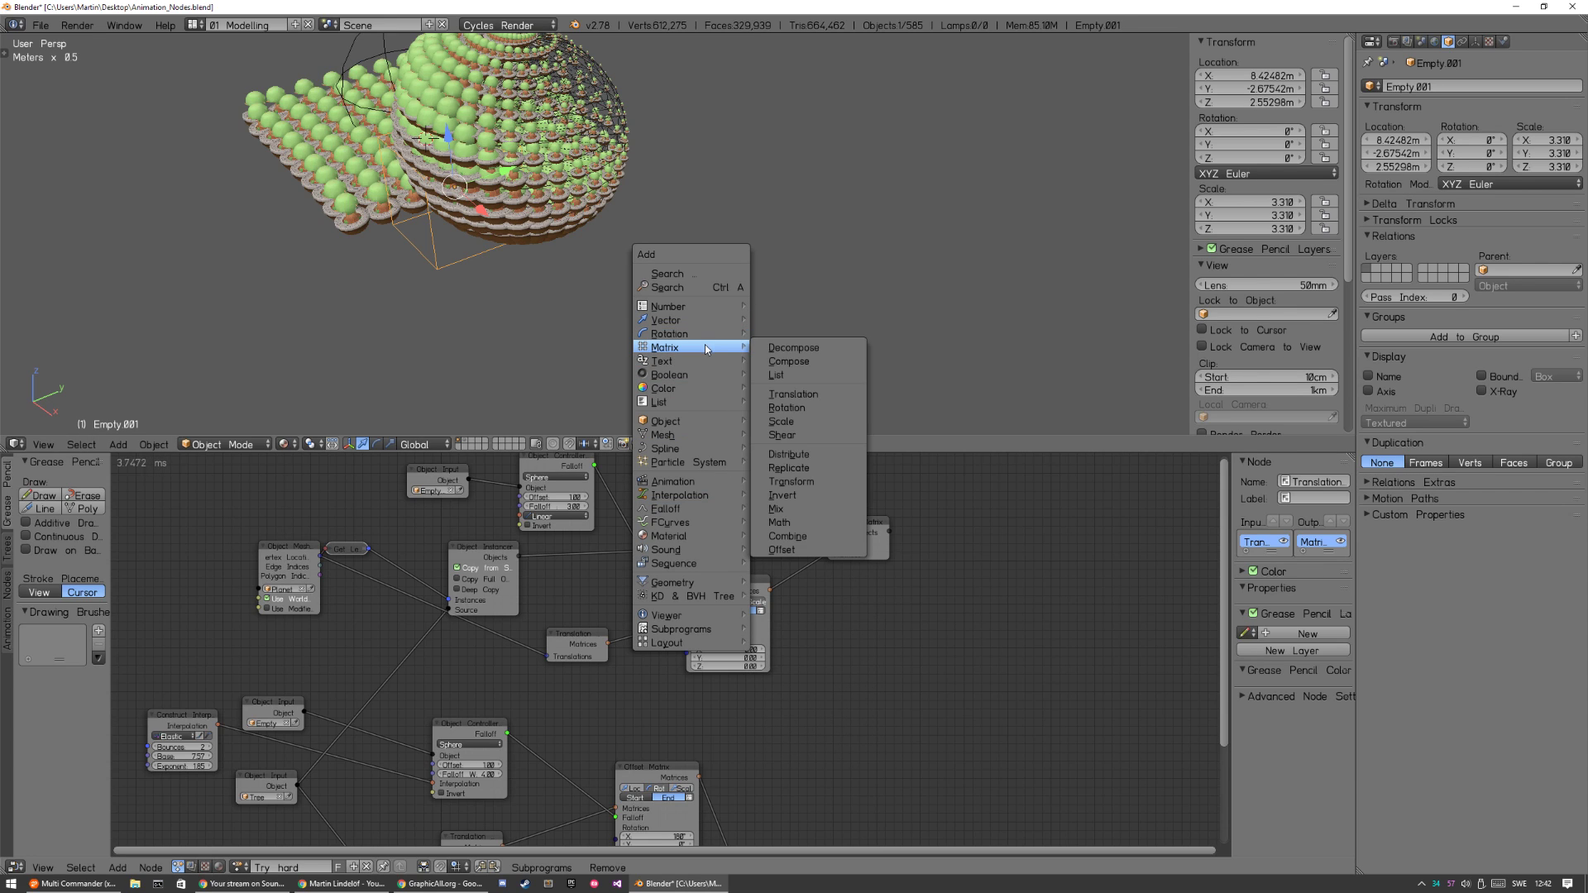
click(794, 408)
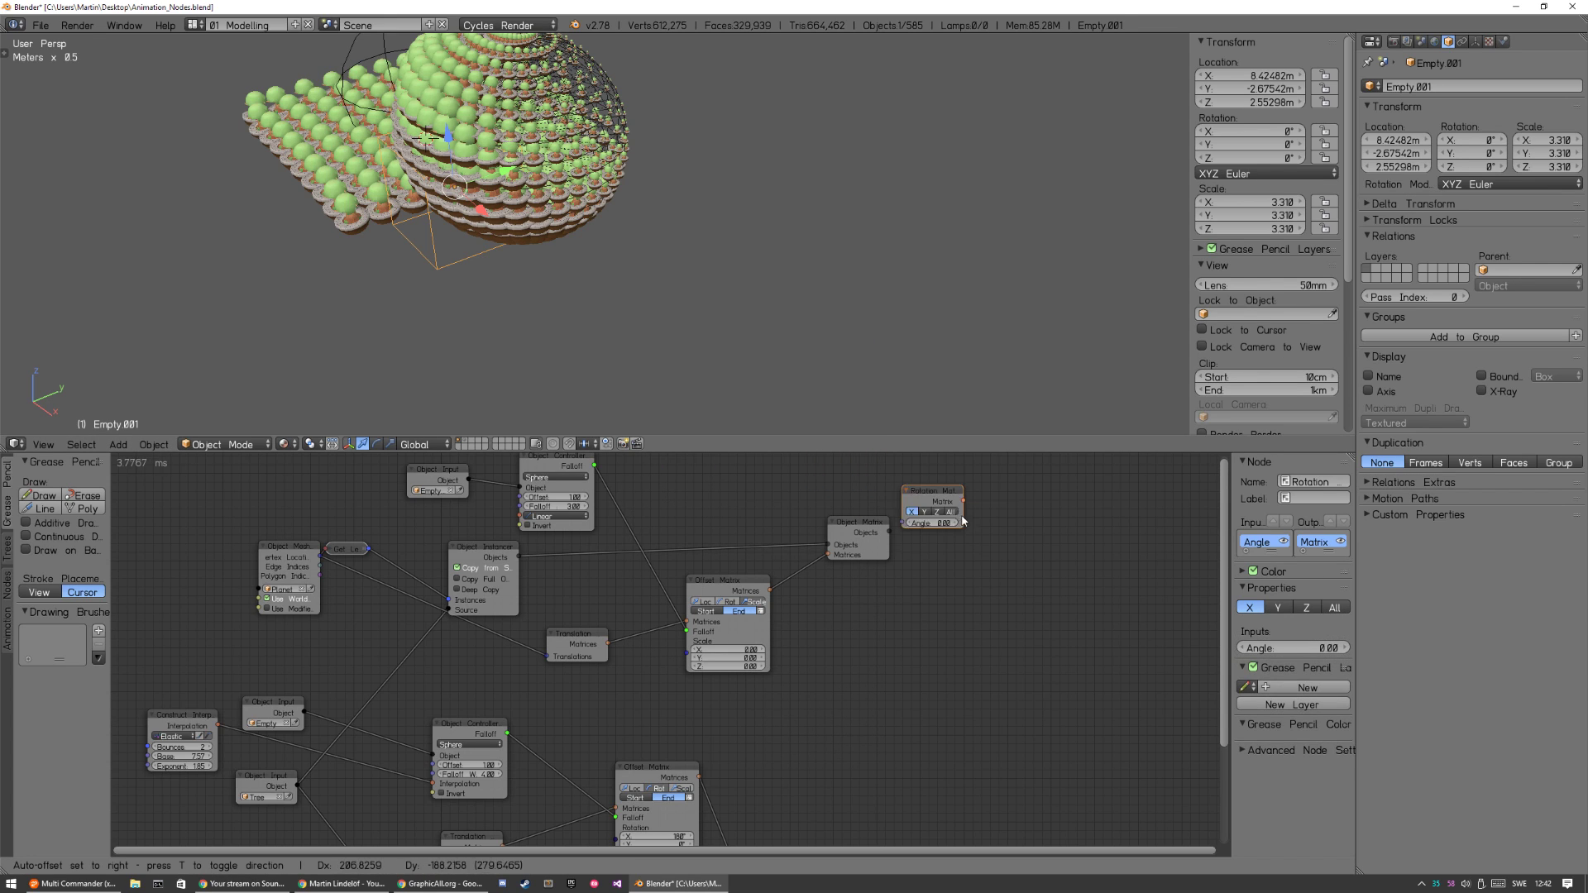
click(981, 608)
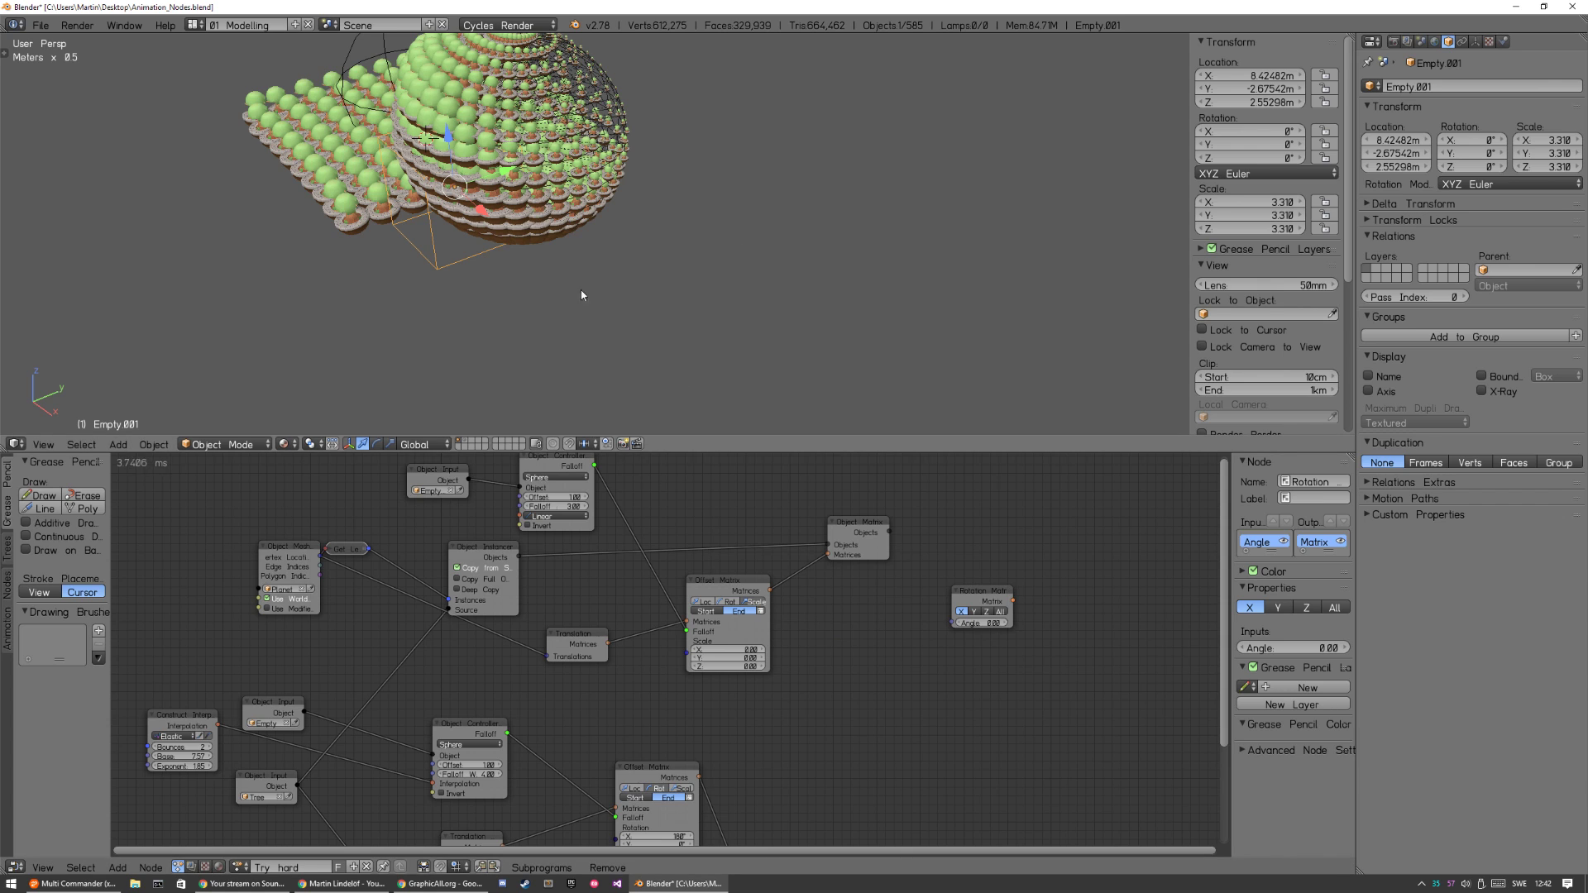
Move the cube empty to the far side of the planet to test its scale falloff.
middle_drag(581, 290, 458, 297)
middle_drag(617, 315, 675, 315)
key(g)
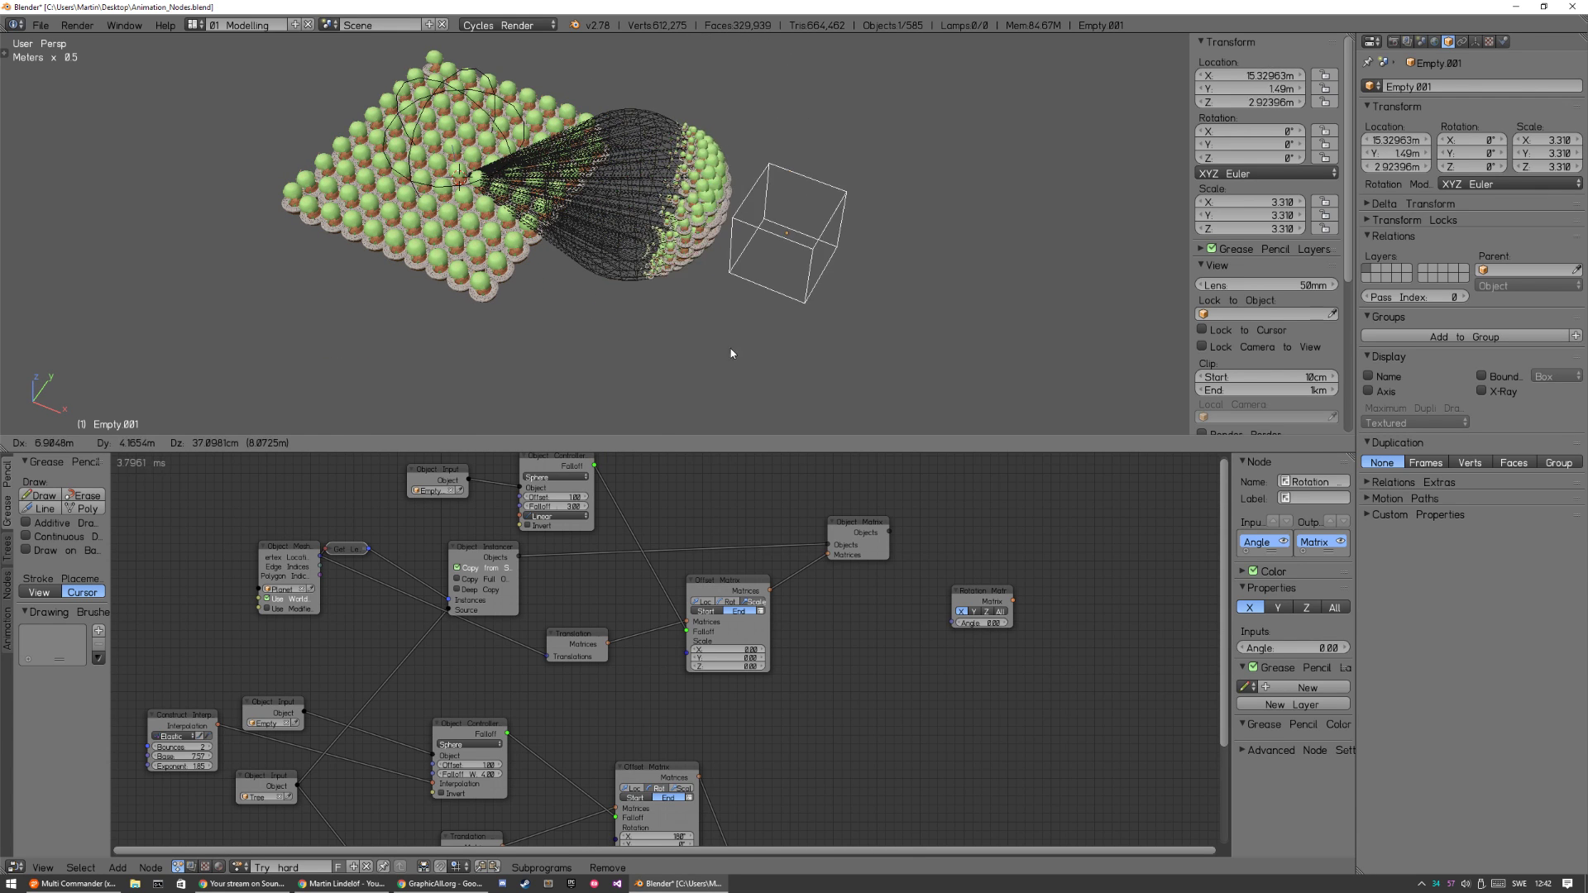
click(768, 258)
Move the sphere empty to about X -1.09, Y -3.58, Z 0.07 m over the tree grid.
right_click(478, 105)
key(g)
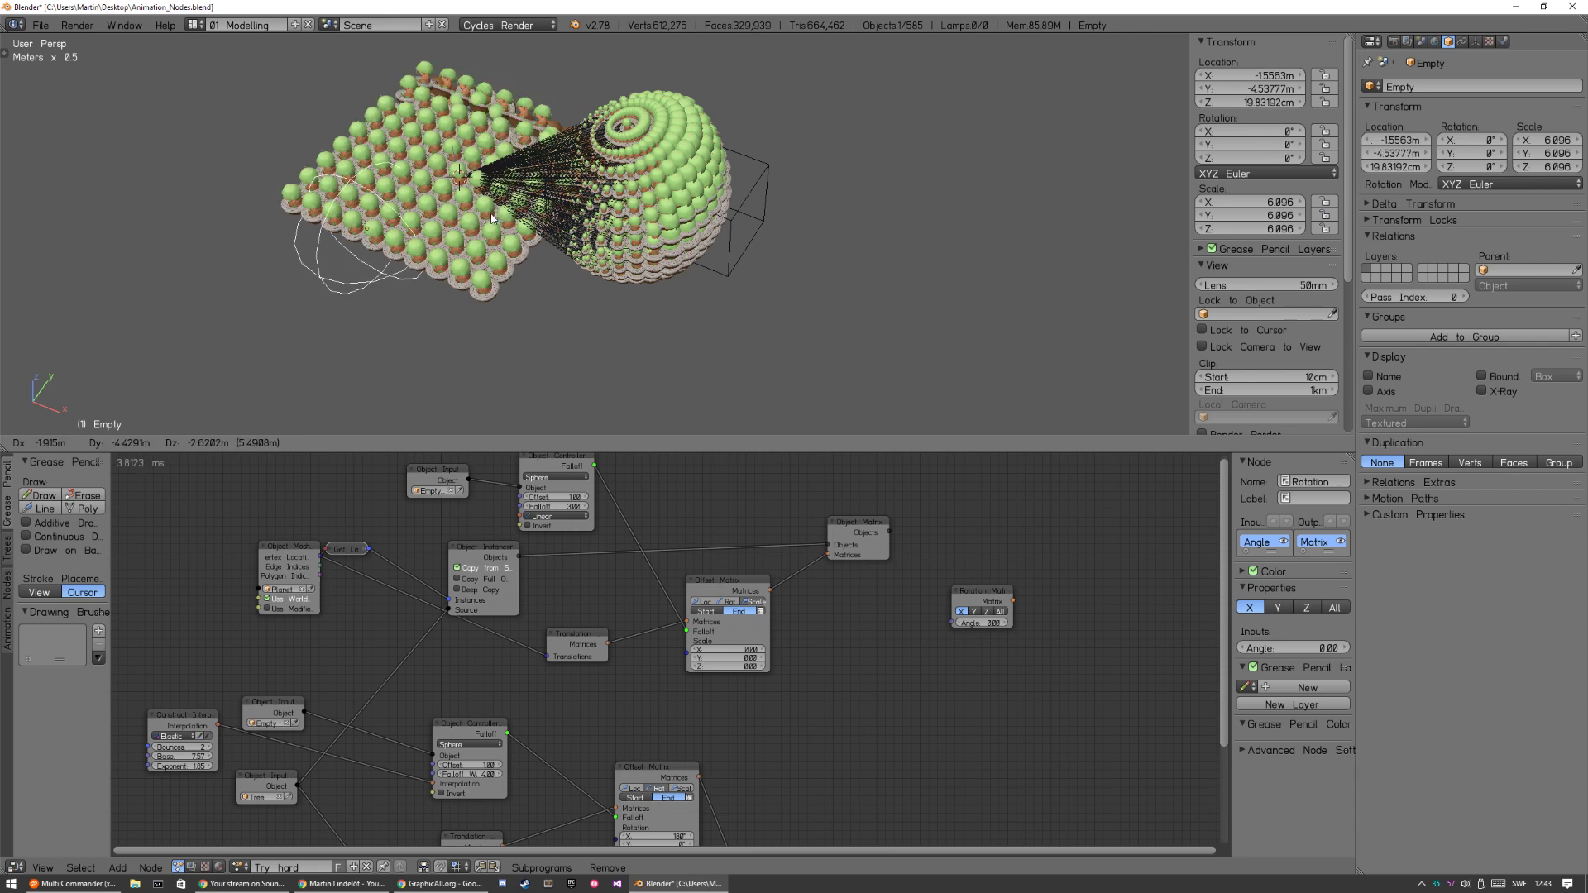
click(398, 229)
middle_drag(513, 246, 583, 240)
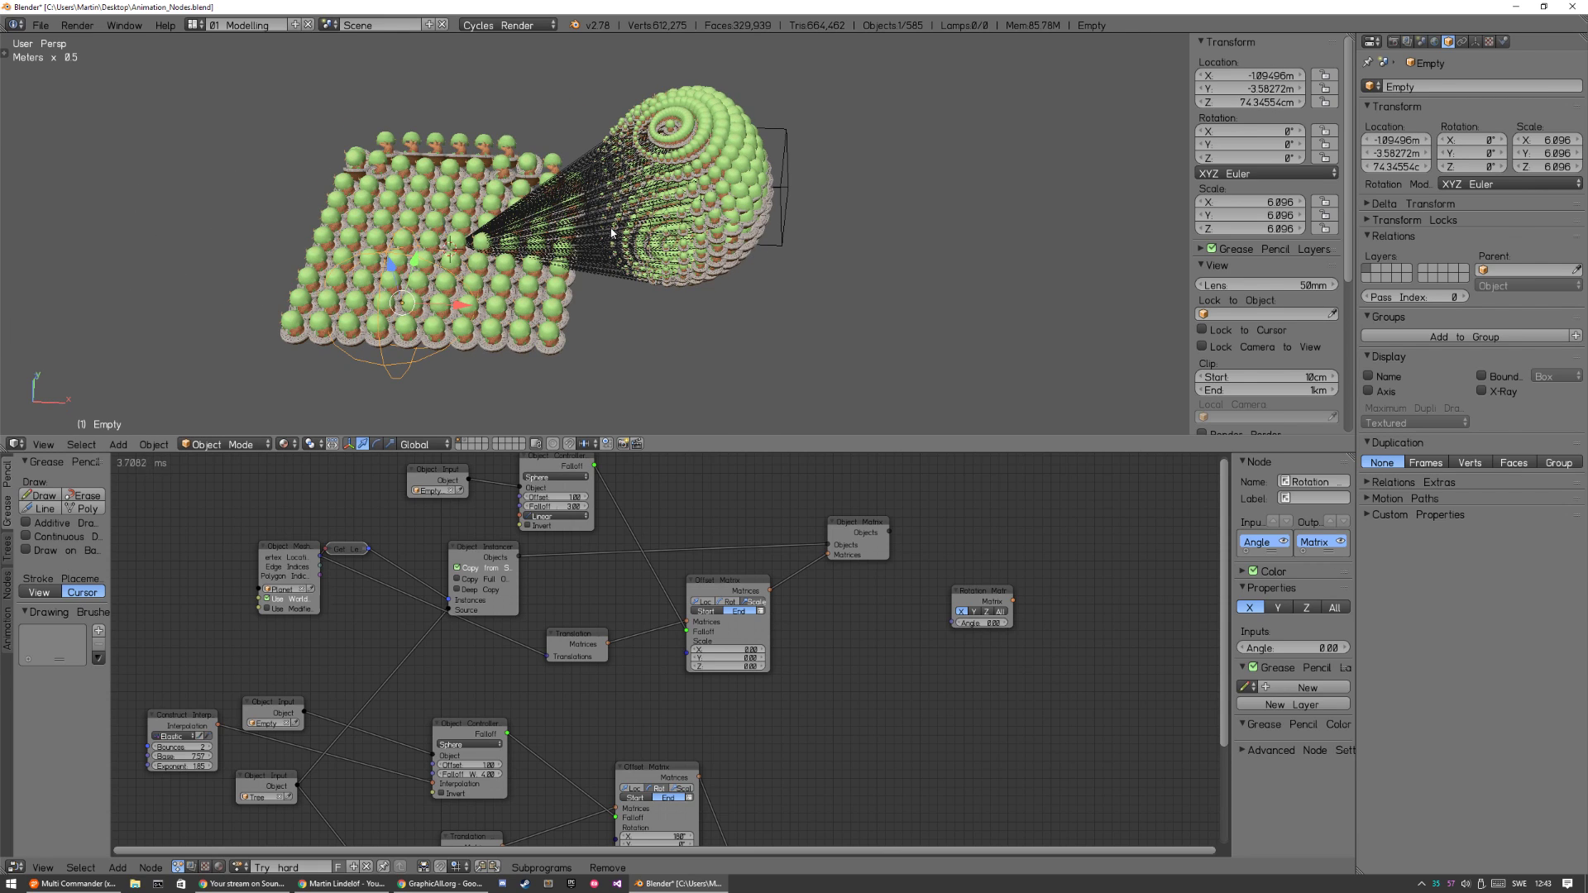
Maximize the 3D view and move the sphere empty across the tree grid to test the elastic flip.
key(shift+space)
key(g)
click(614, 130)
scroll(687, 397, up, 3)
shift+middle_drag(794, 530, 988, 443)
scroll(988, 444, up, 3)
key(g)
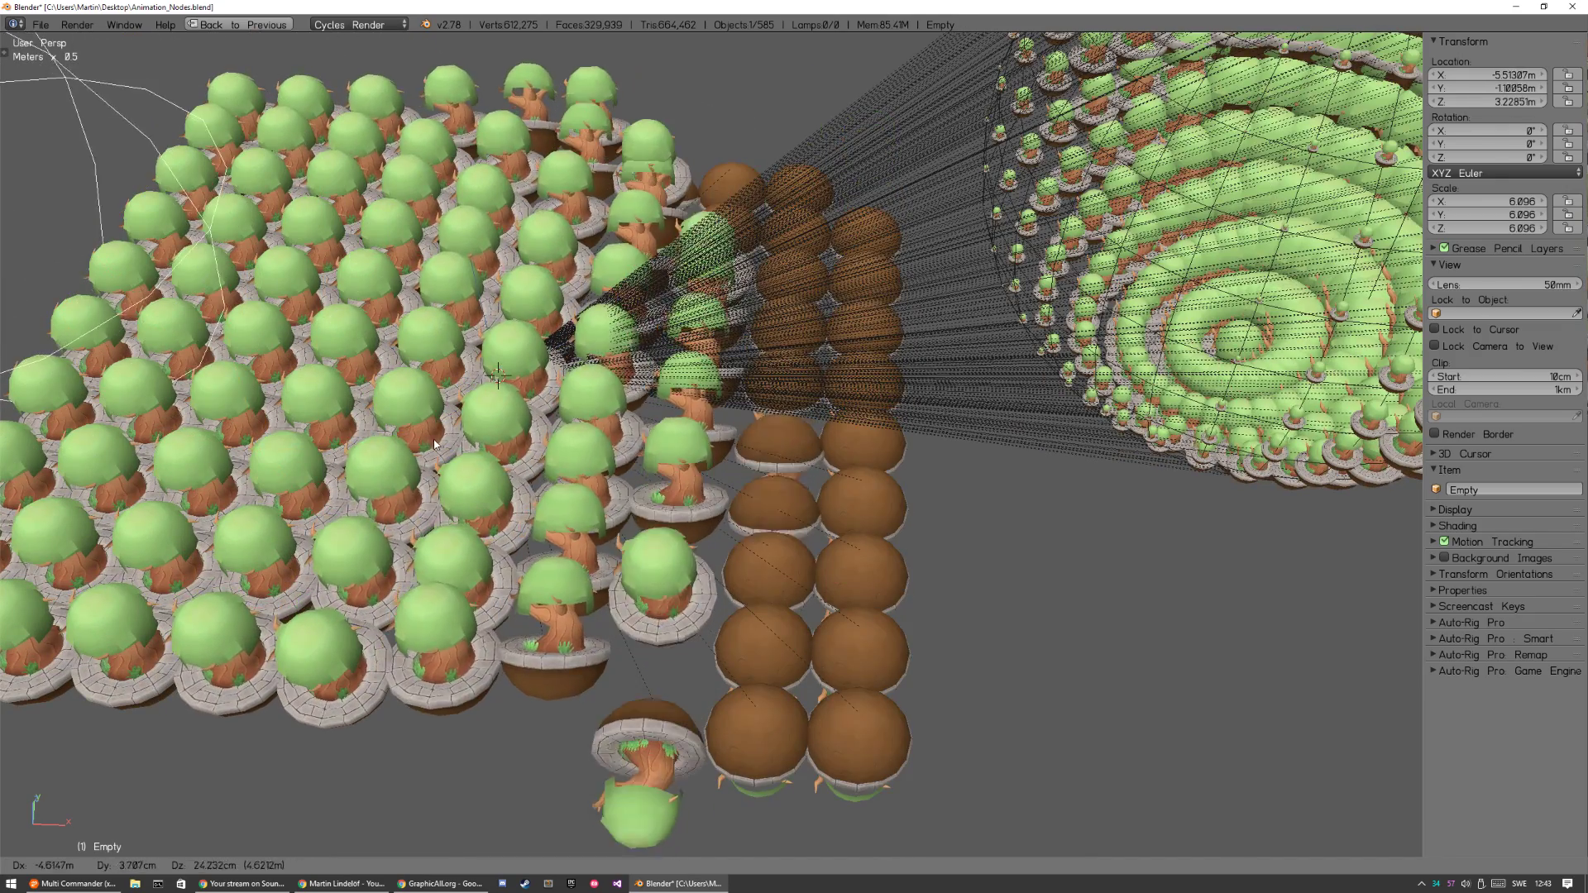
click(561, 448)
scroll(560, 448, down, 1)
scroll(561, 448, down, 4)
Place the sphere empty at about X -4.01, Y -1.84, Z 2.48 m and hide the properties sidebar.
key(g)
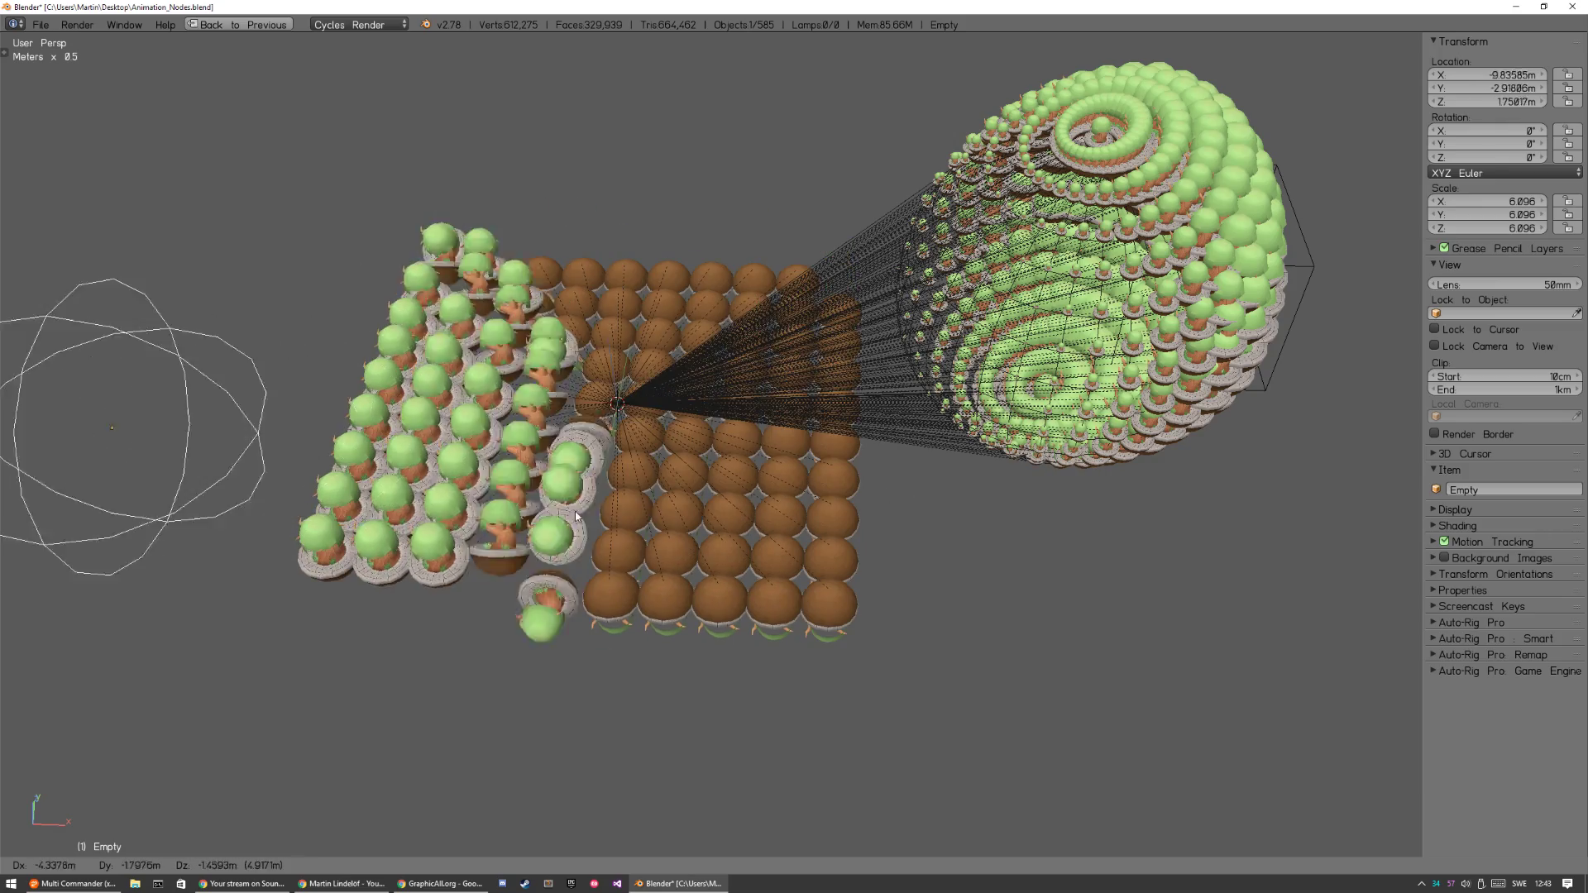
click(923, 475)
middle_drag(922, 474, 795, 458)
scroll(795, 458, up, 10)
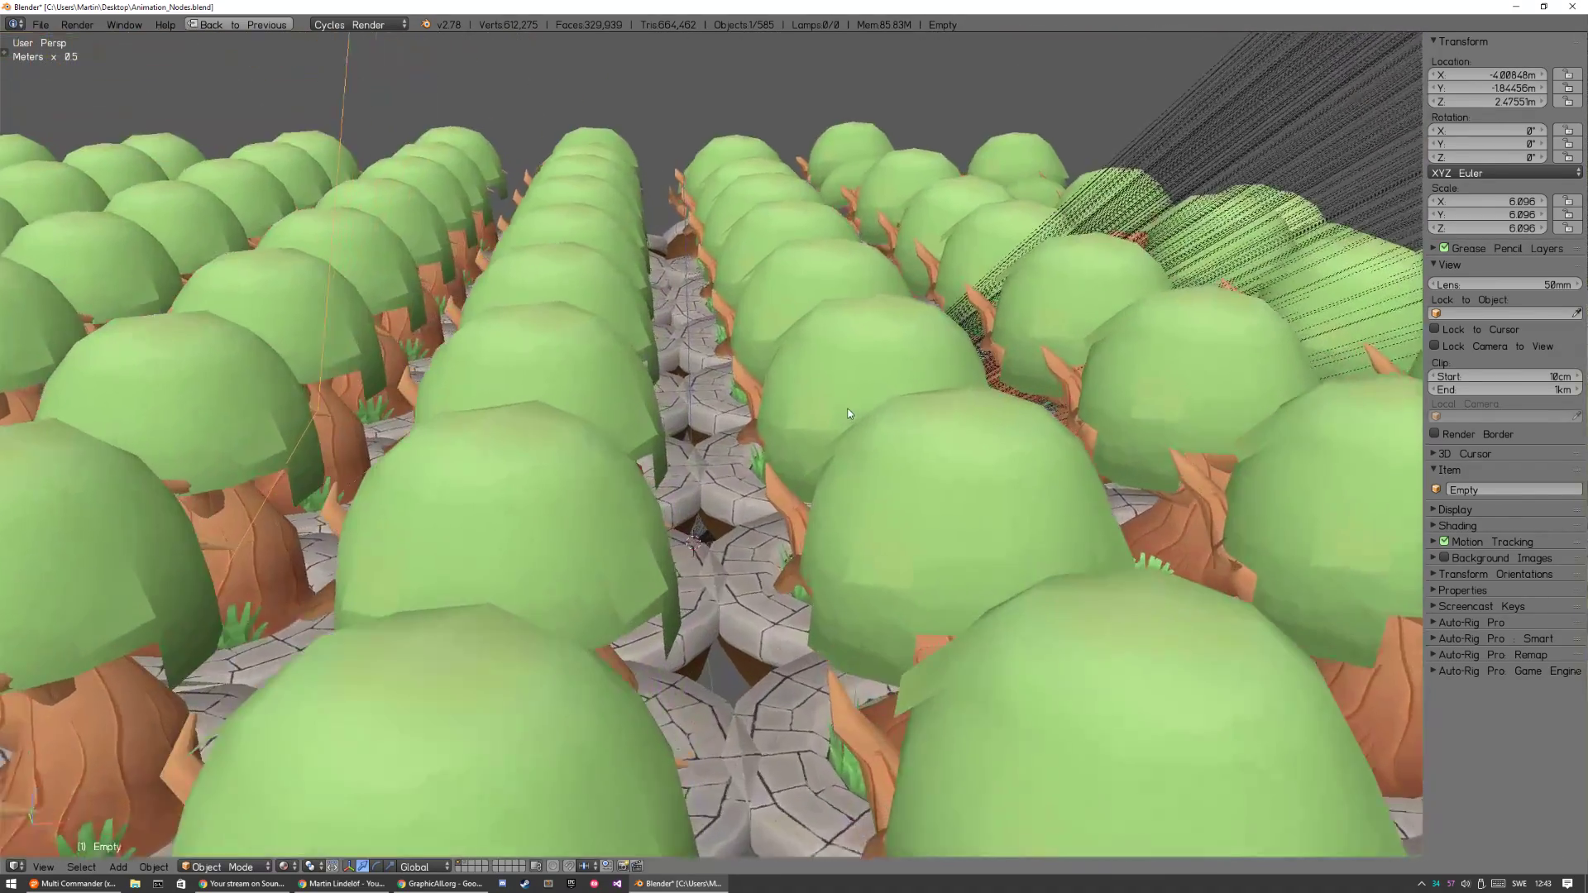
scroll(847, 413, down, 10)
middle_drag(872, 419, 806, 415)
middle_drag(783, 530, 860, 420)
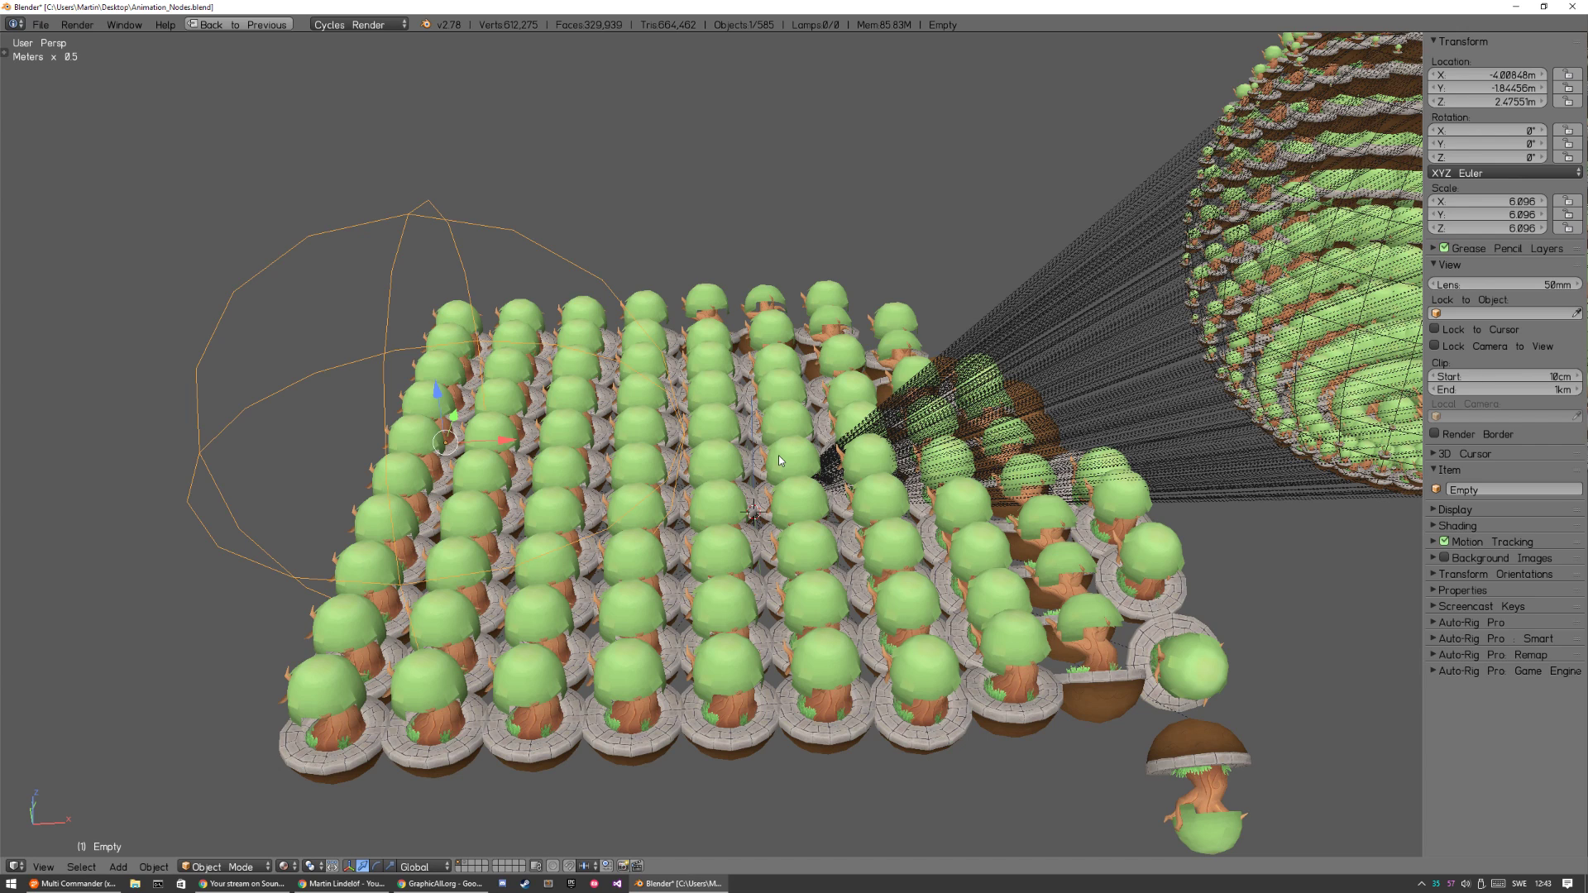
key(n)
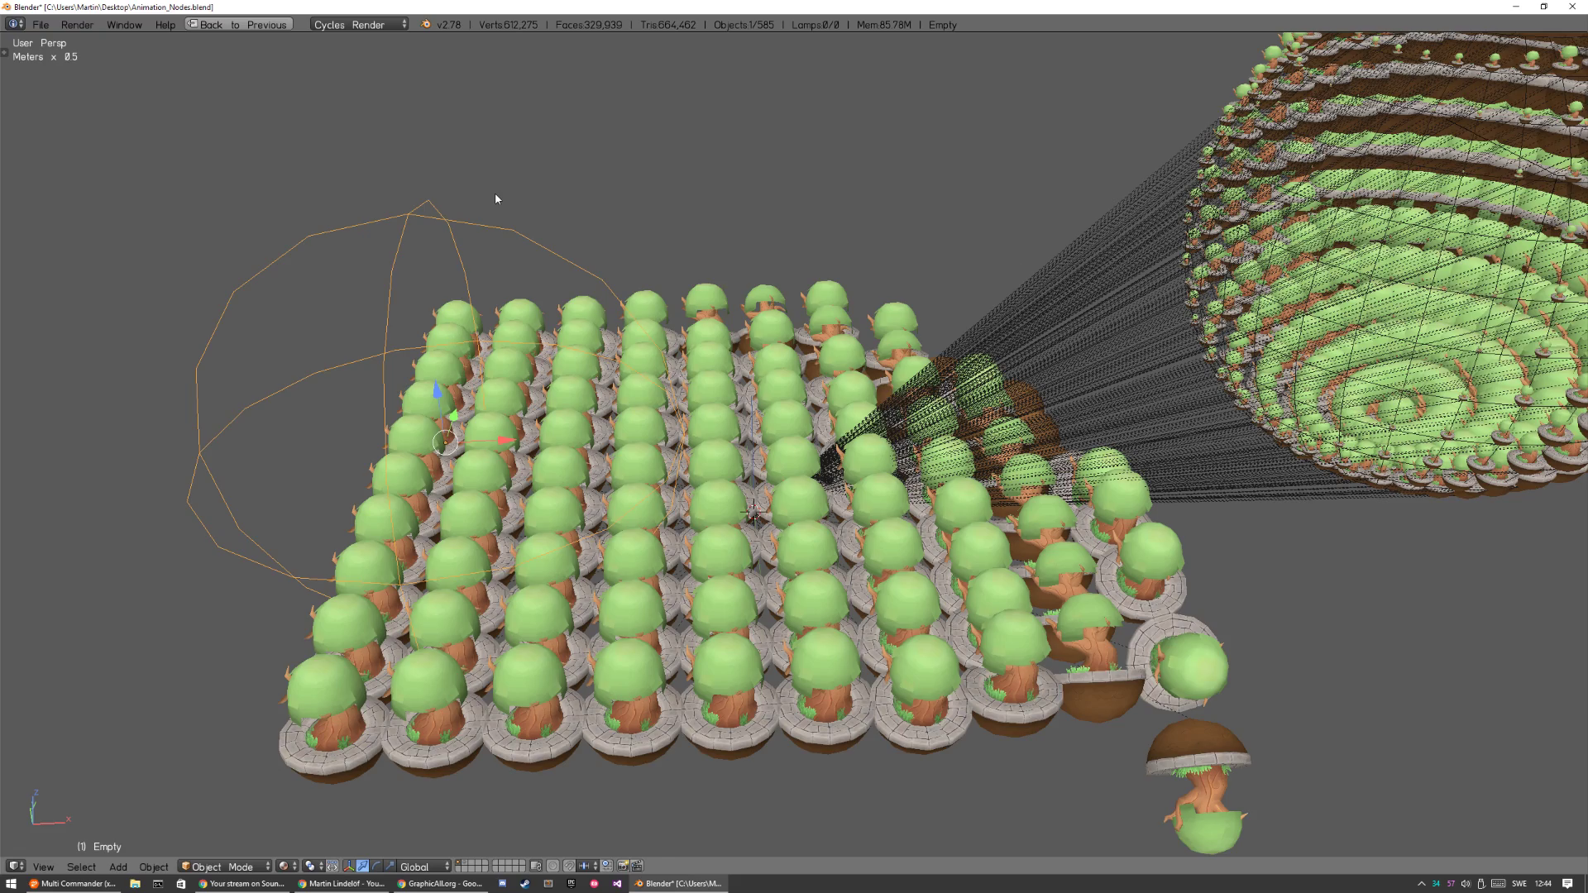
Move the sphere empty over the middle of the tree grid and resize it to test the flip's reach.
key(g)
right_click(597, 384)
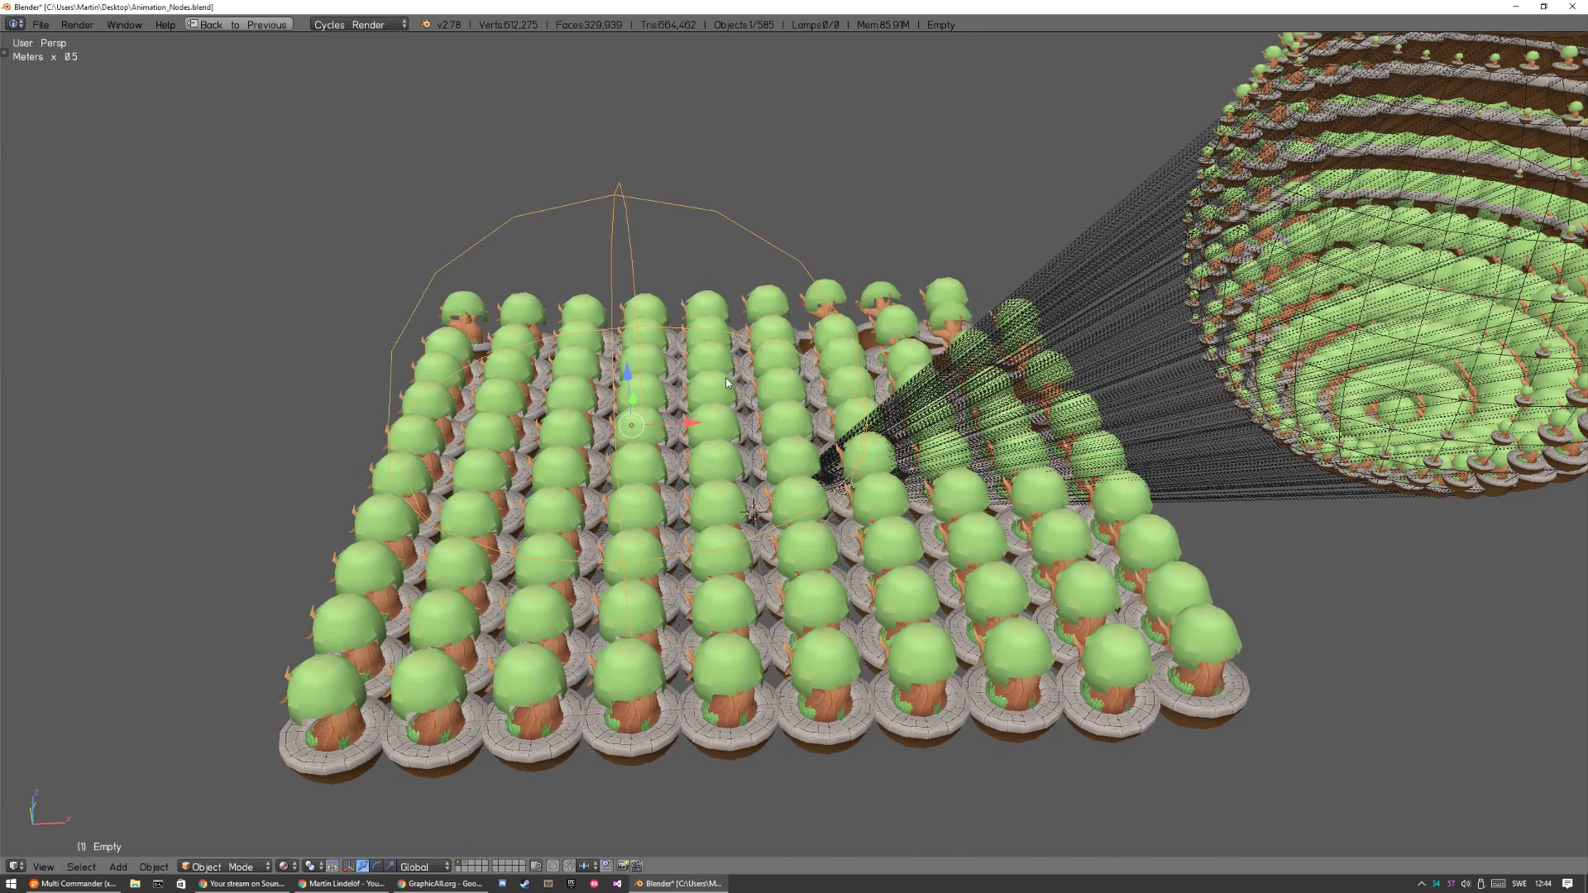
key(s)
click(769, 364)
key(g)
click(736, 382)
key(s)
click(668, 413)
Raise the sphere empty above the grid's back rows, shrink it, and reposition it close to the trees.
key(g)
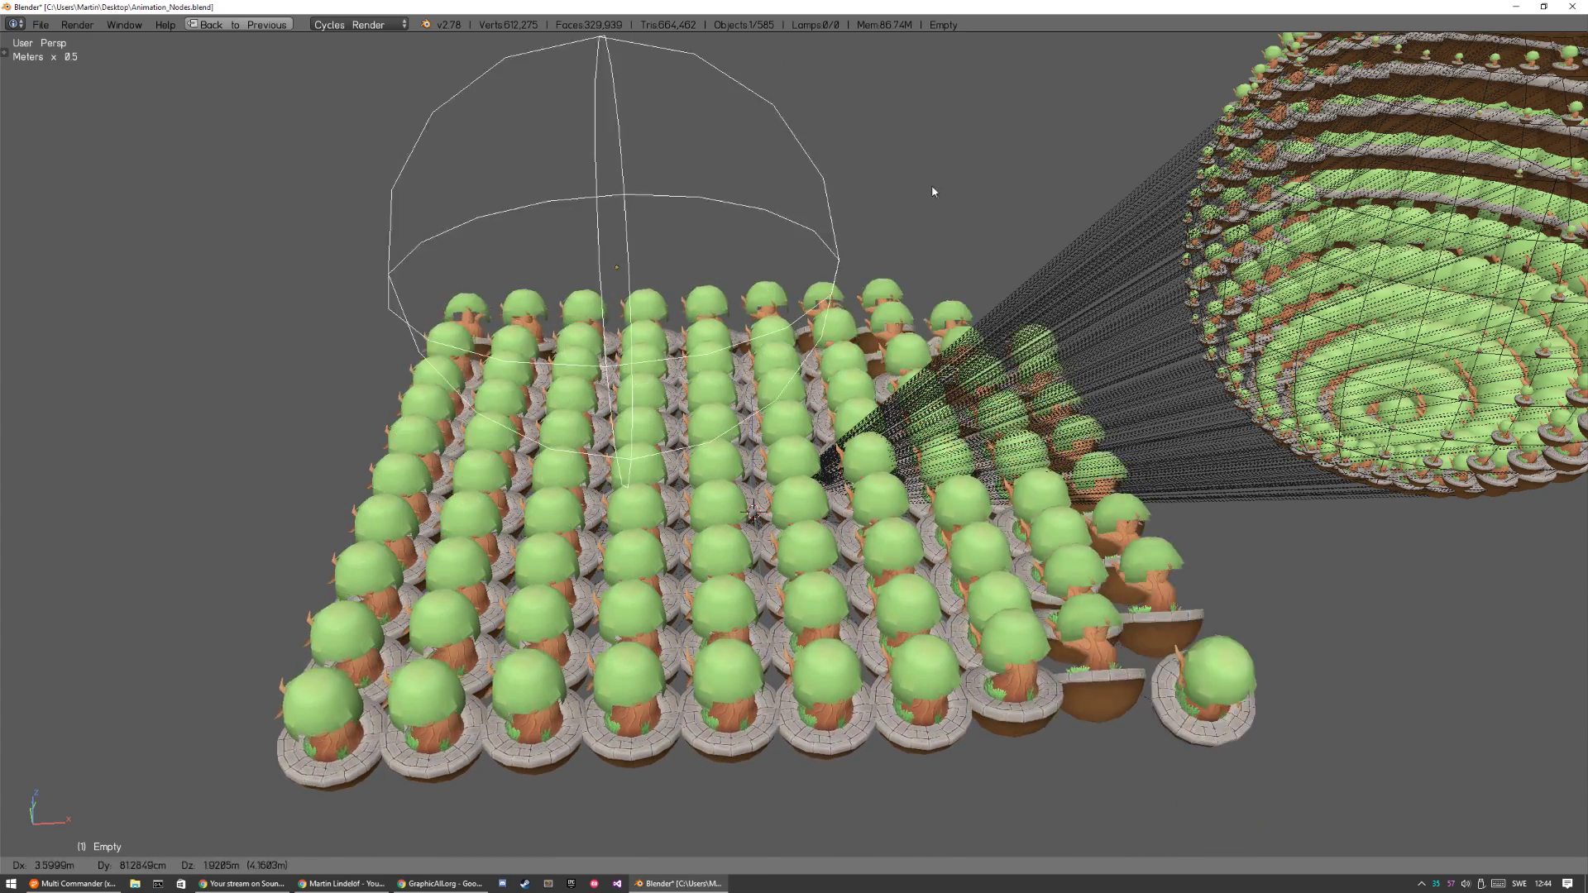
click(911, 225)
key(s)
click(736, 280)
key(g)
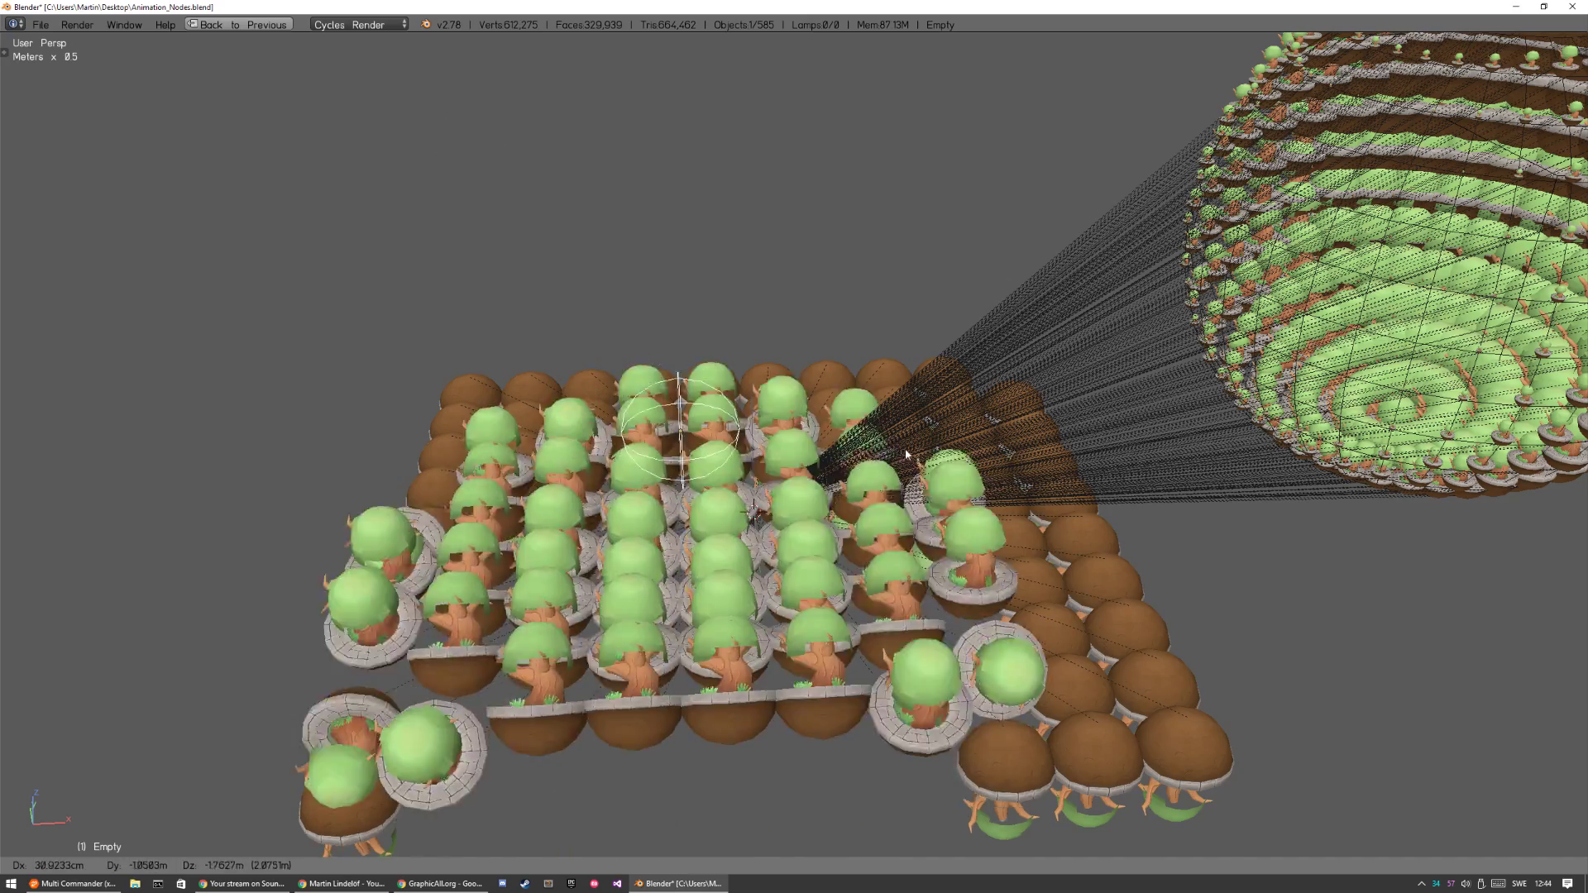
click(669, 329)
Place the sphere empty at about X -2.91, Y -1.03, Z 4.04 m, scale it to about 3.33, and restore the split layout.
key(g)
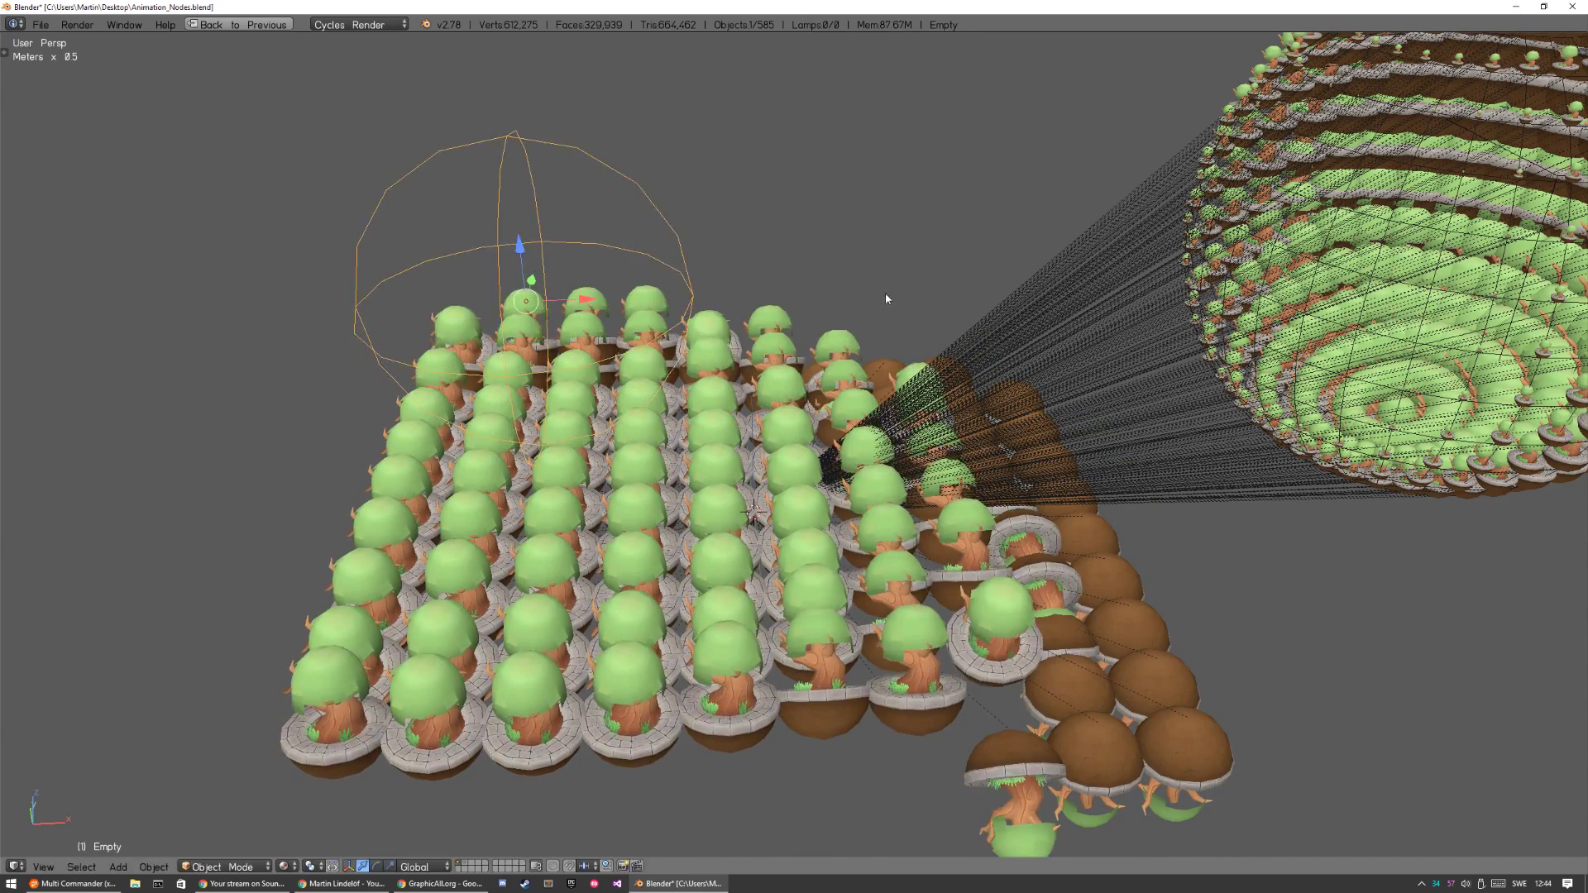
key(s)
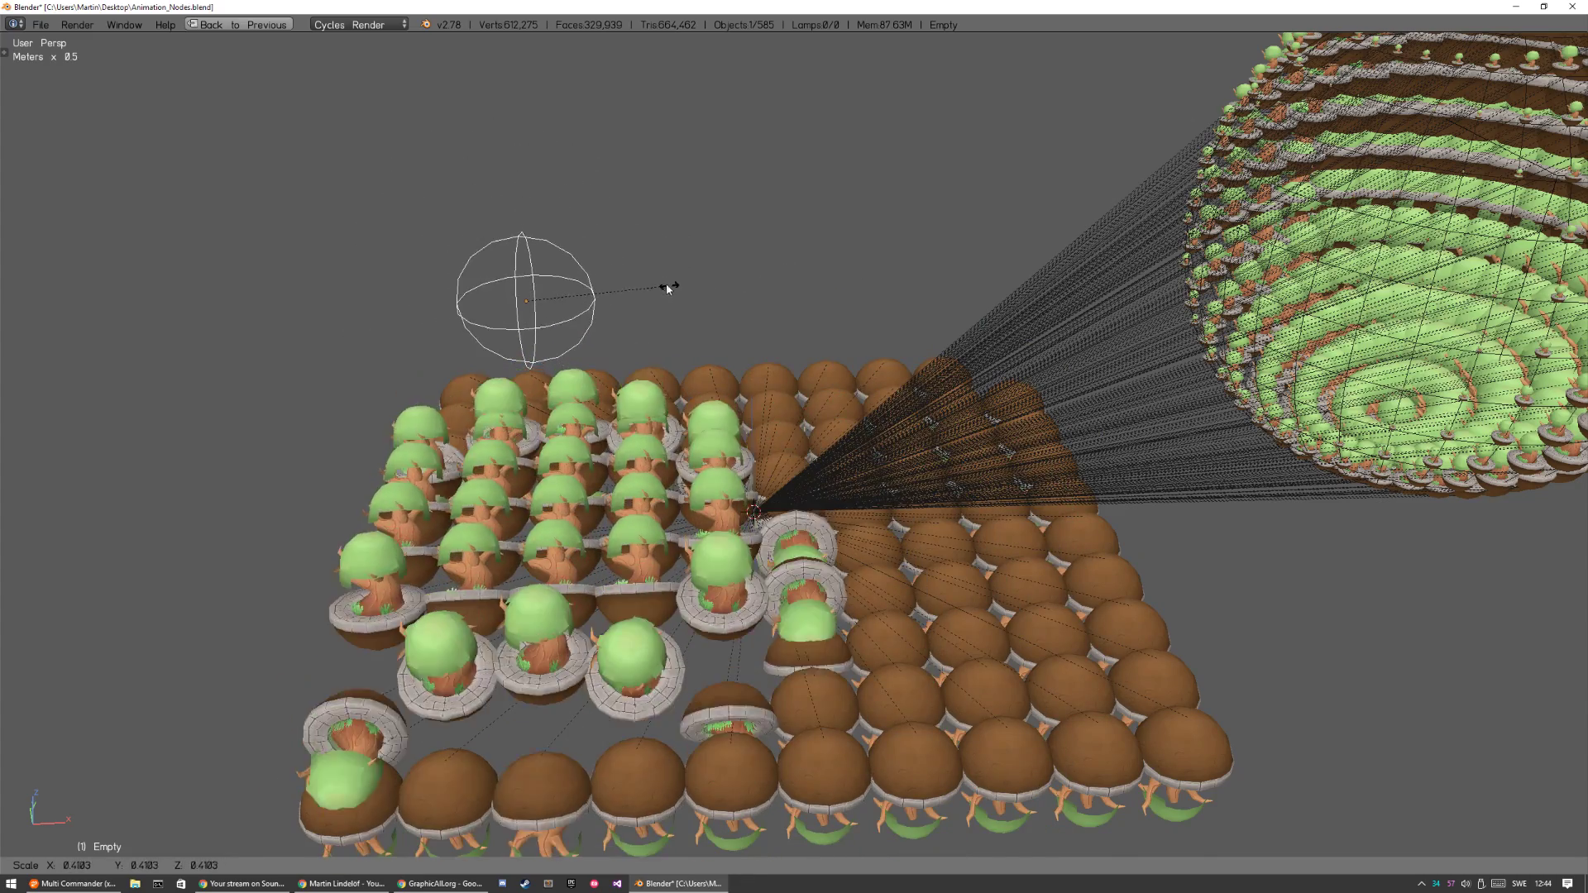
key(Escape)
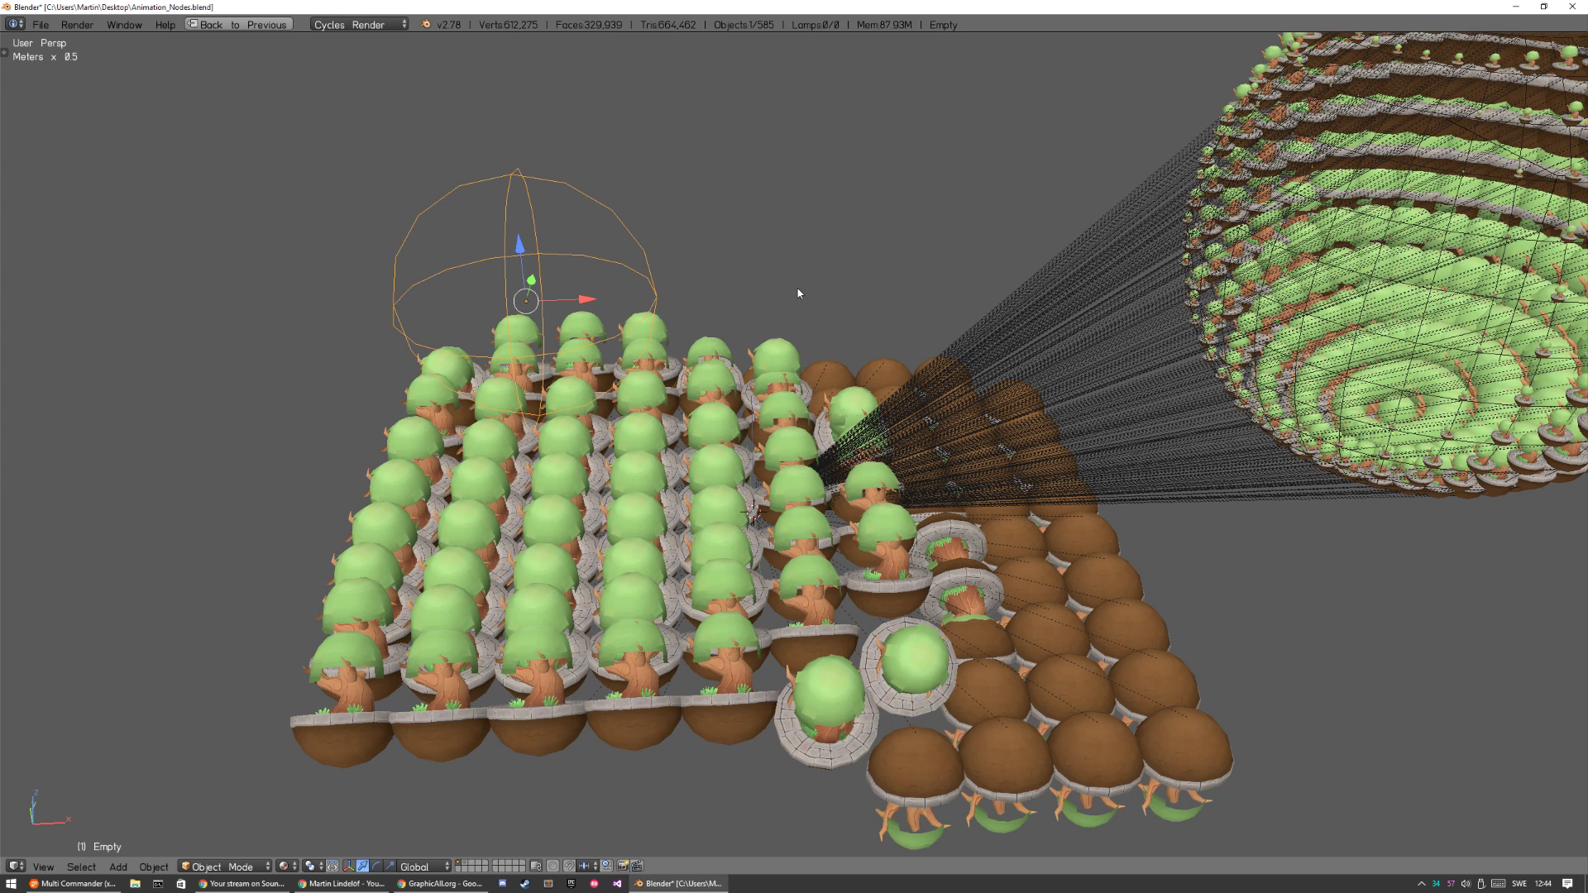
key(ctrl+Up)
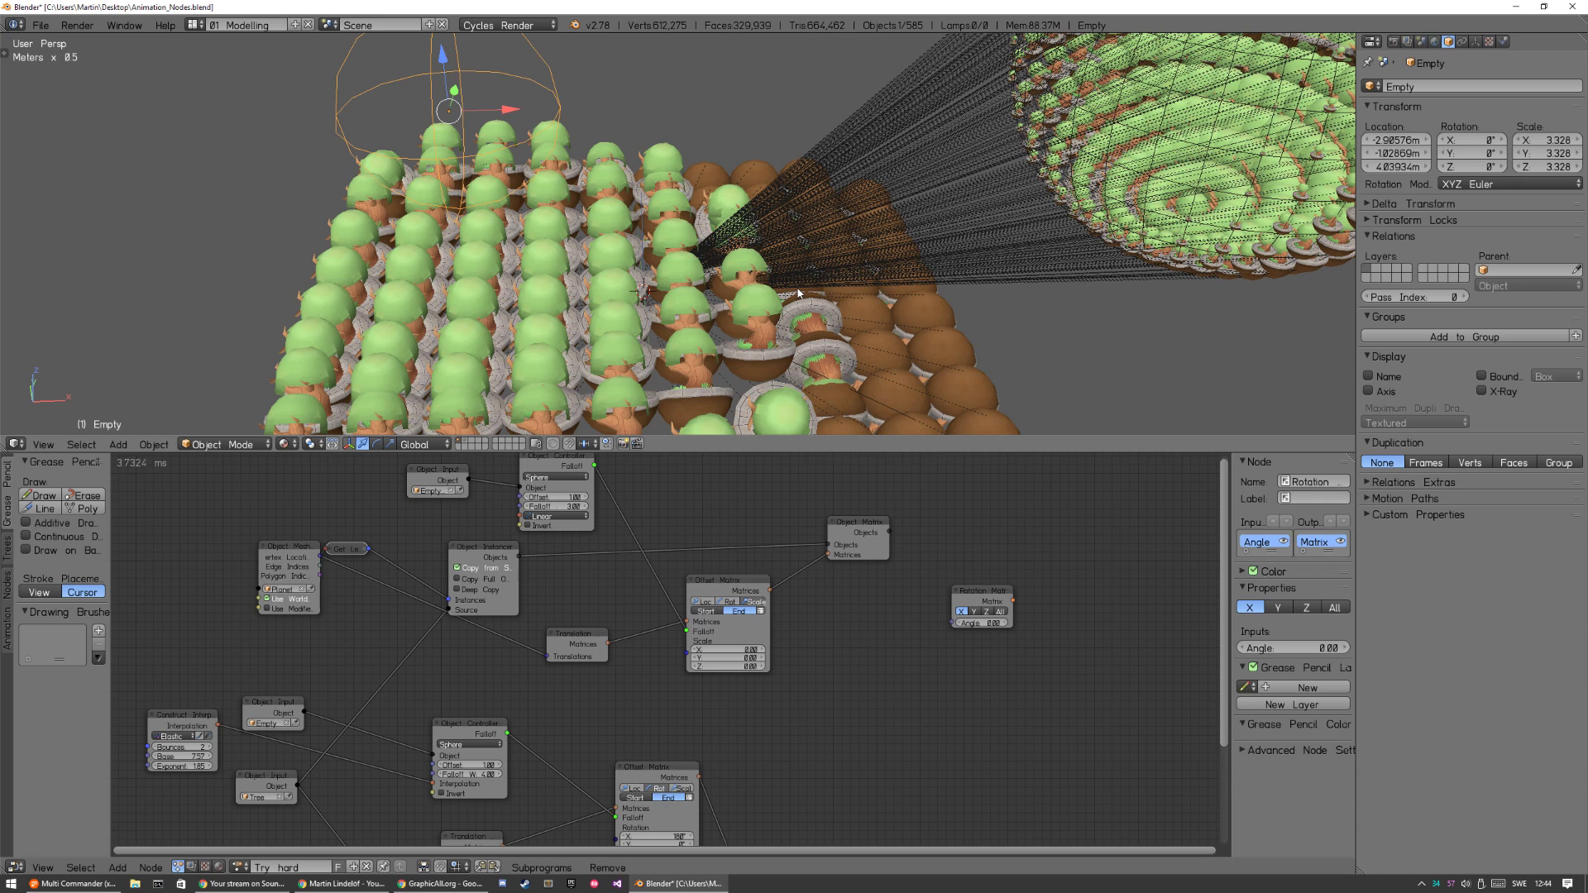
Shift all nodes of the tree down to free space above the cube empty's falloff nodes.
key(a)
key(g)
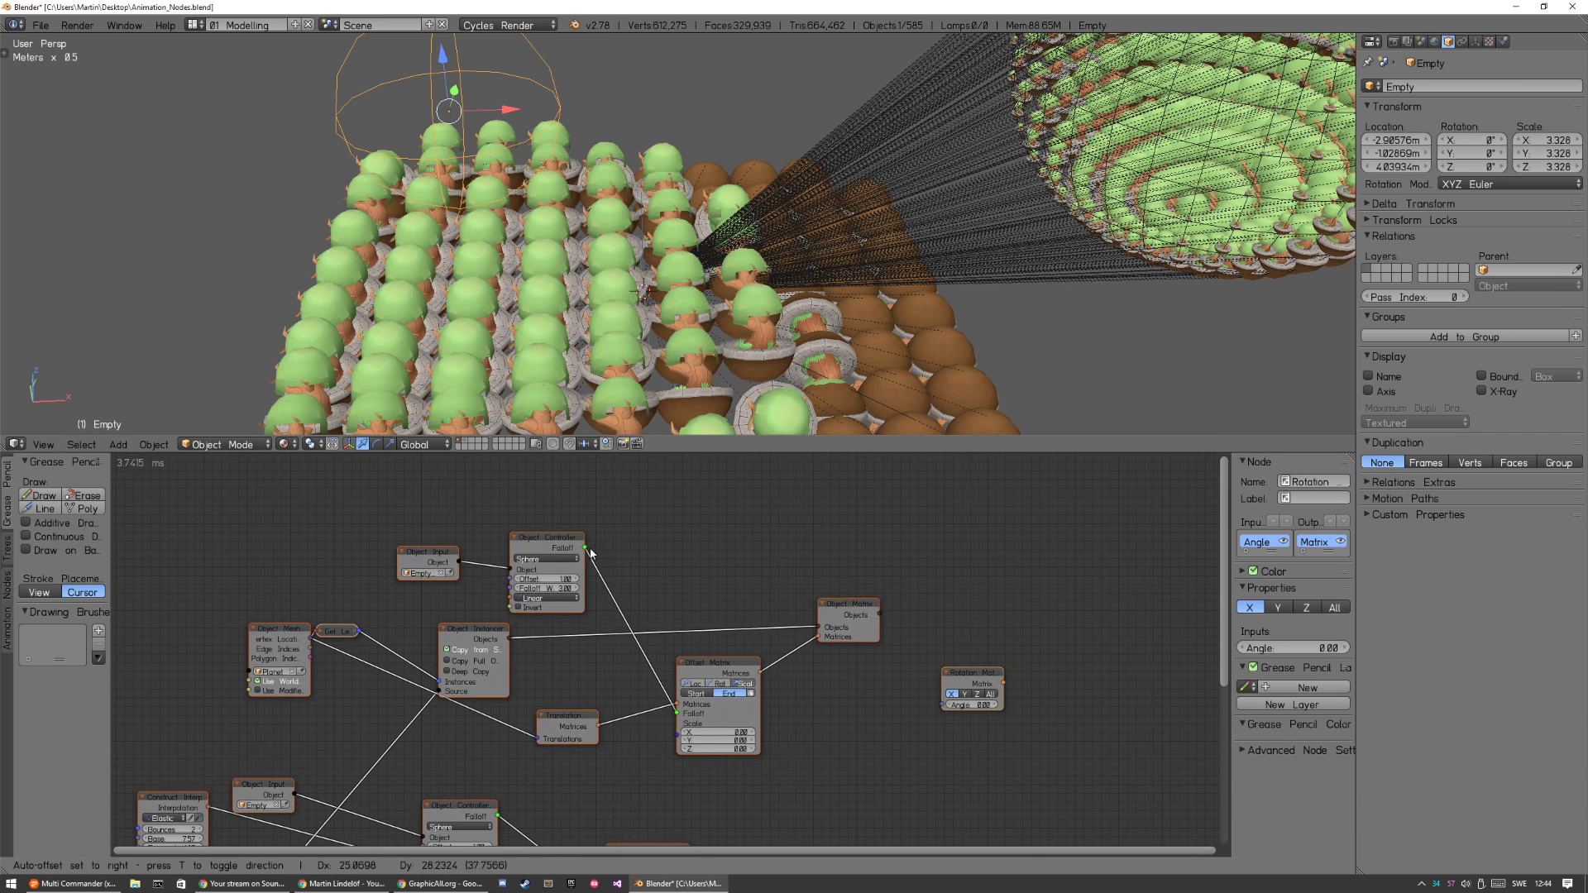
click(585, 558)
Create an Offset Matrices node from the cube empty's Falloff output and delete it again.
drag(585, 557, 745, 508)
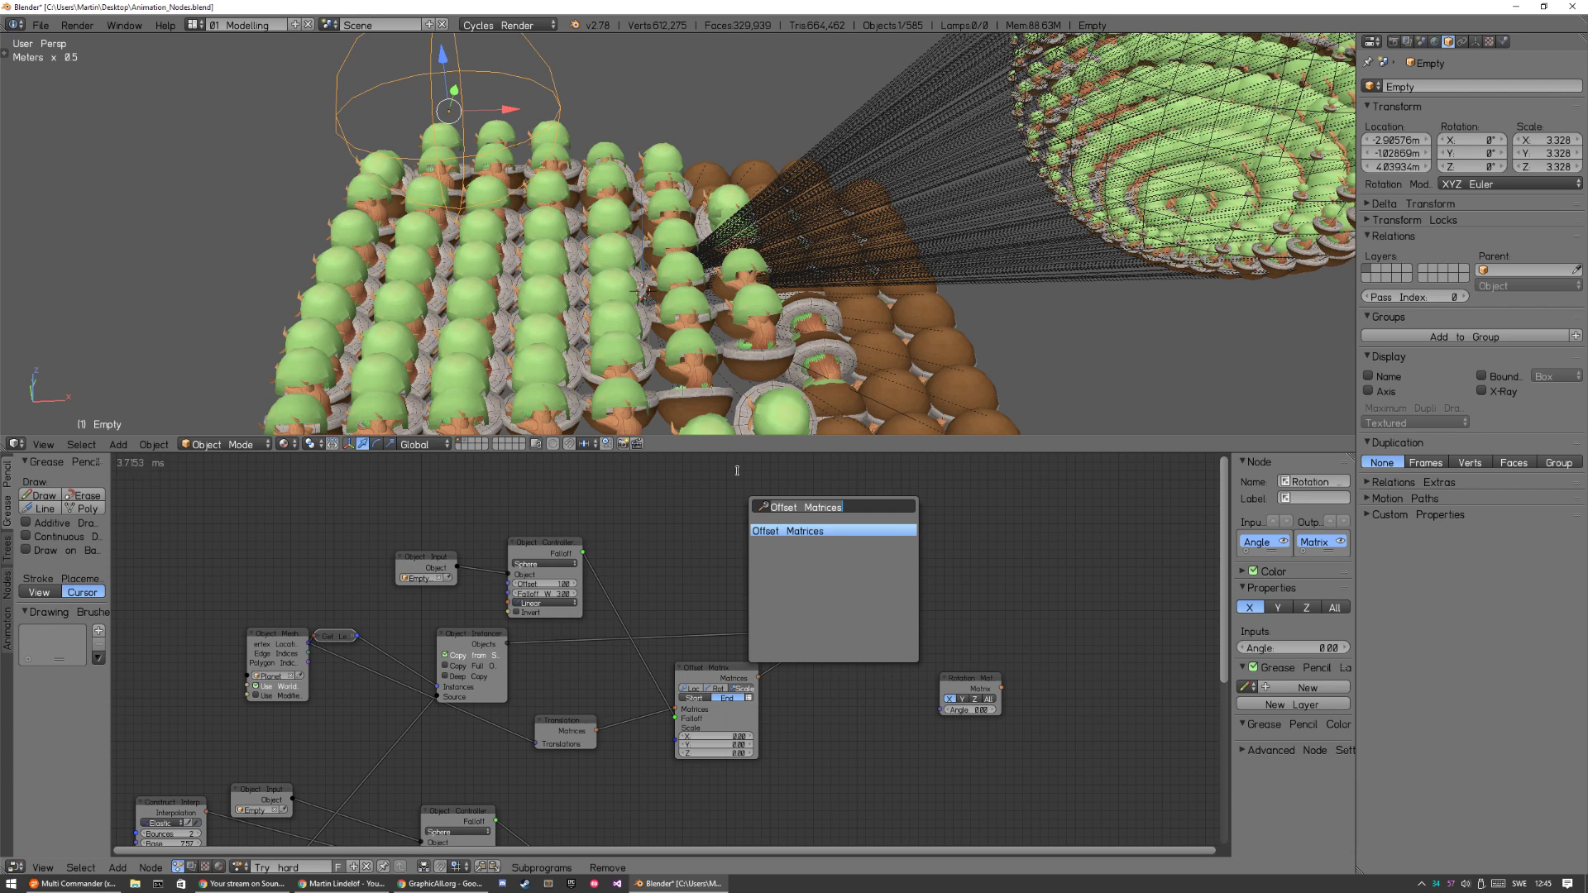
key(Return)
click(731, 489)
drag(585, 554, 730, 541)
key(x)
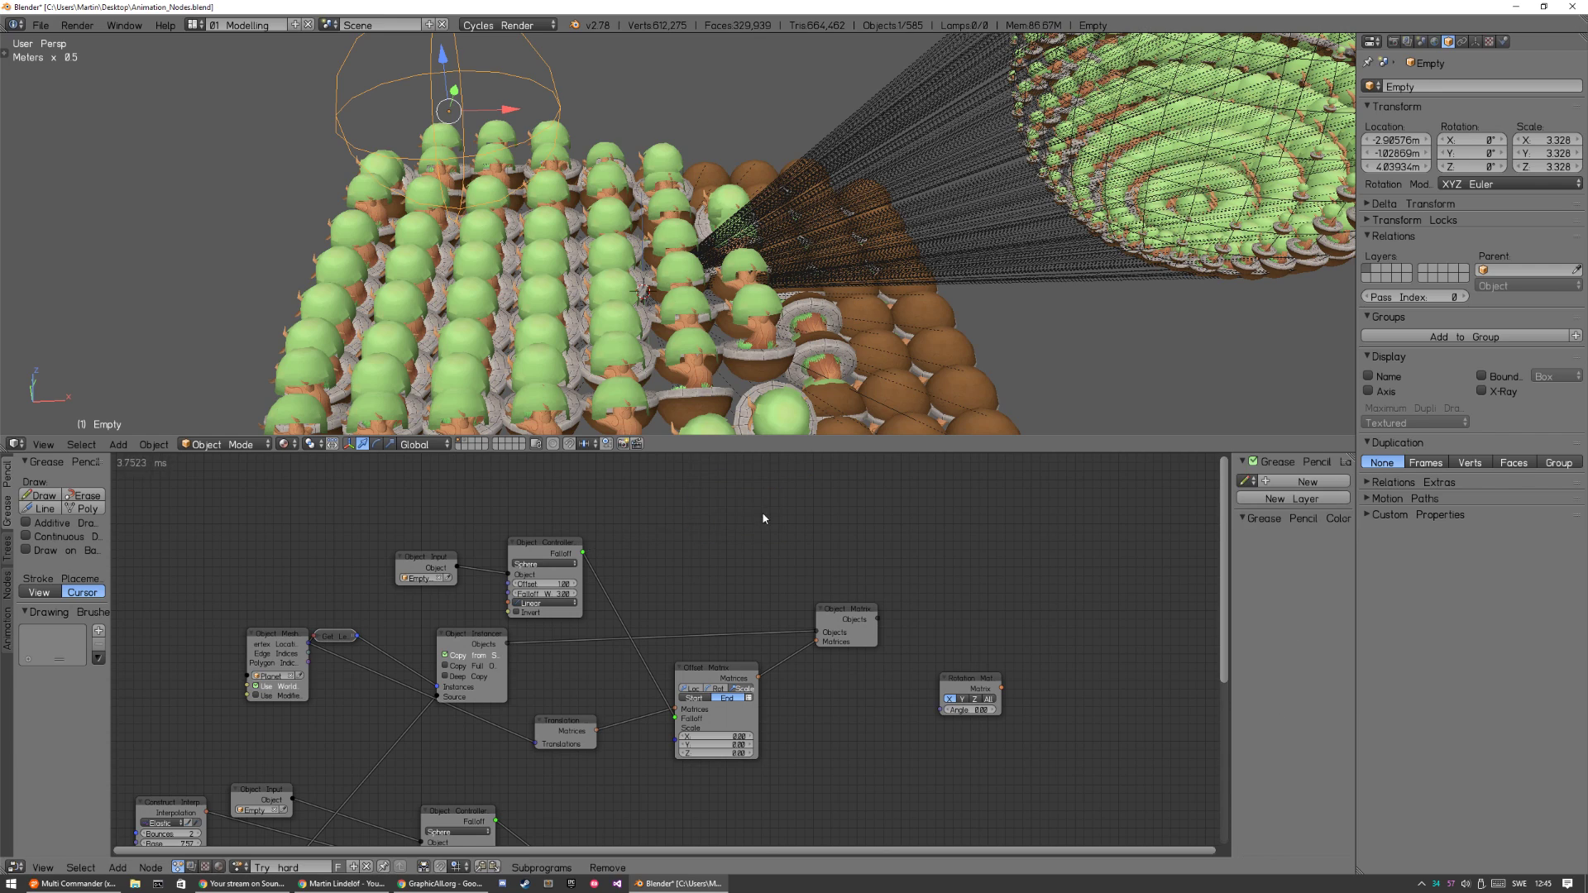